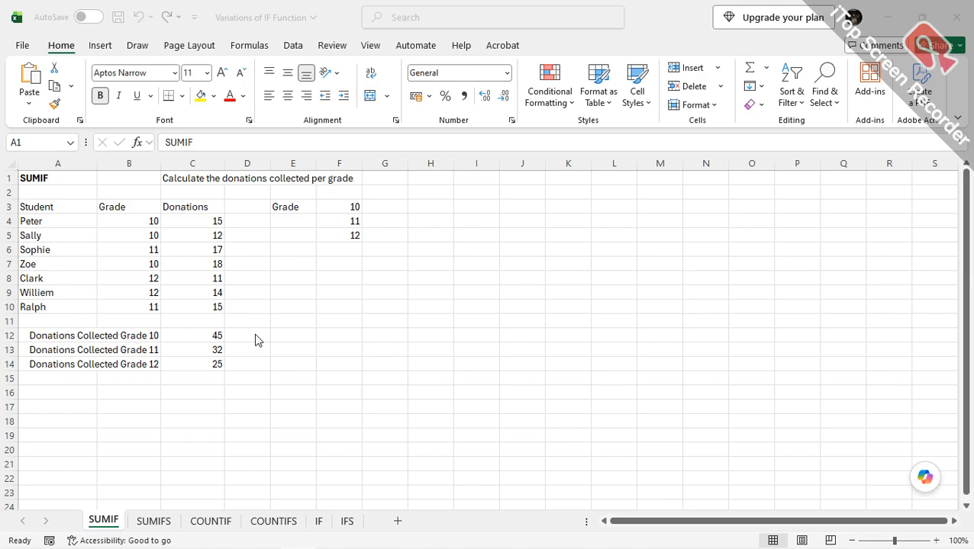
# - Search the function library for "sumif" and insert the SUMIF function in cell D12
pyautogui.click(251, 336)
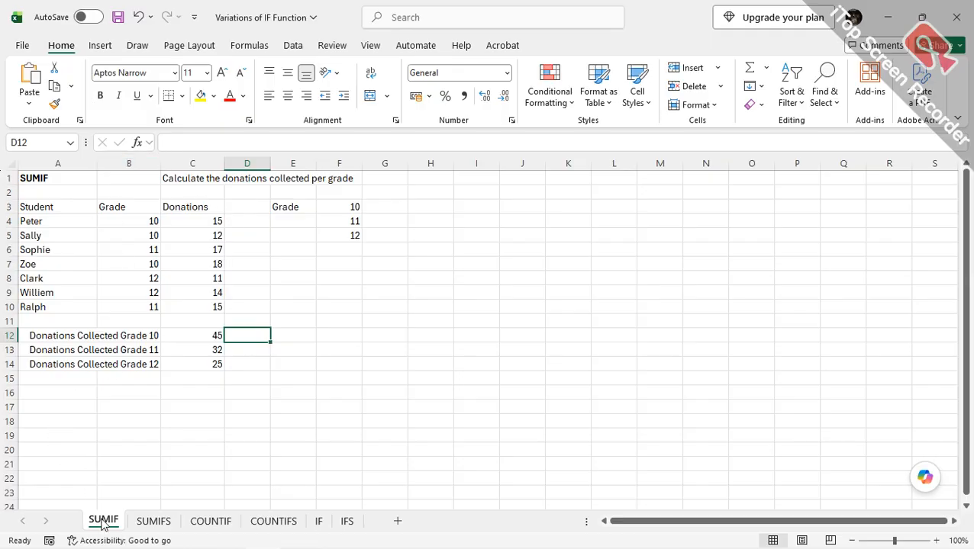
pyautogui.click(139, 144)
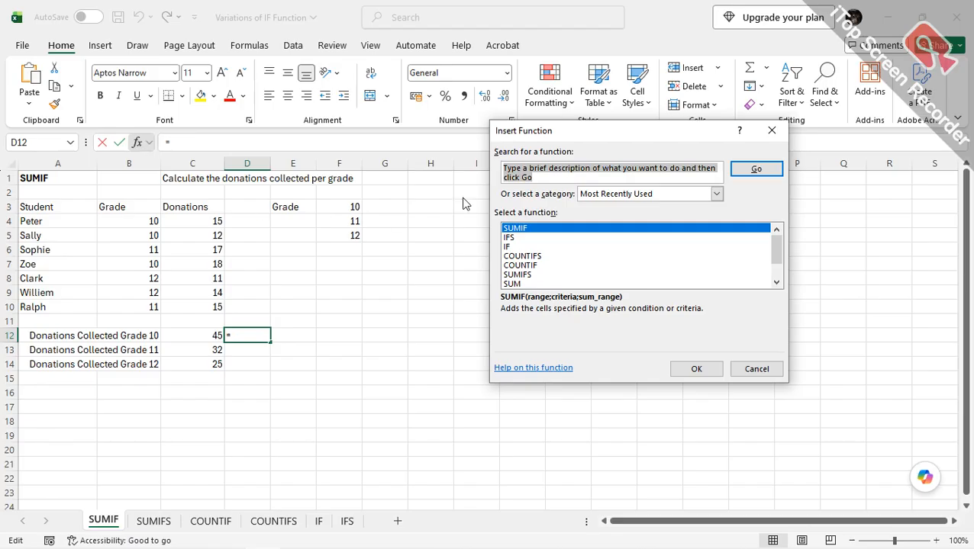
pyautogui.write('sum')
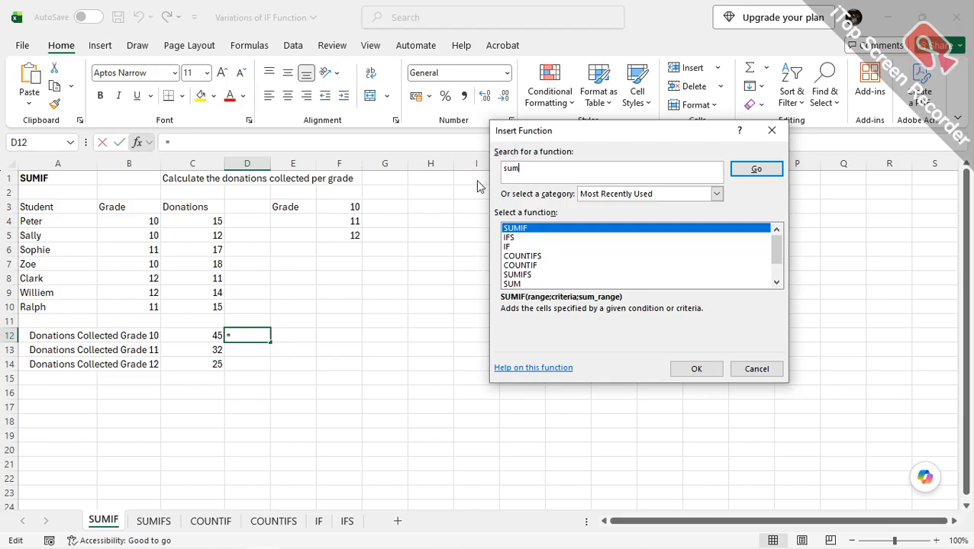
pyautogui.write('if')
pyautogui.press('Return')
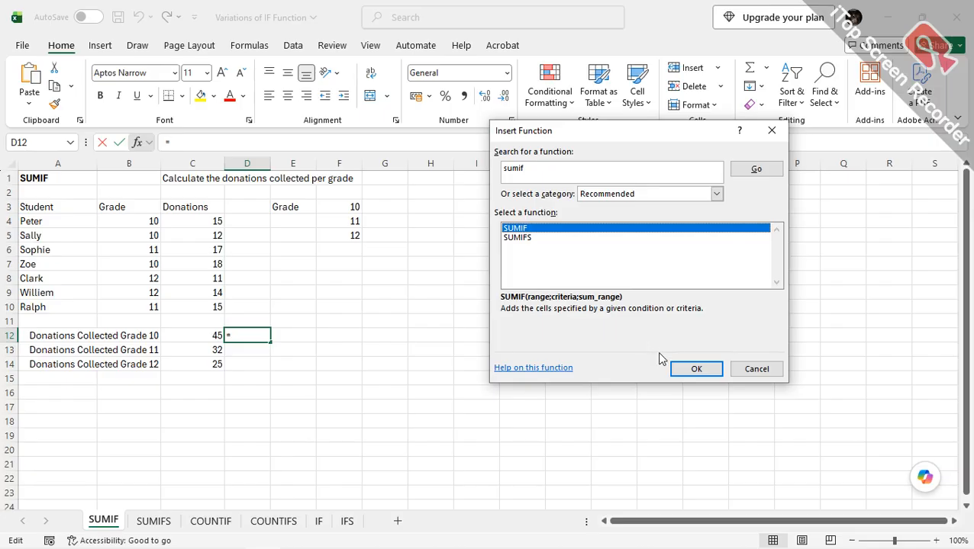
pyautogui.click(702, 370)
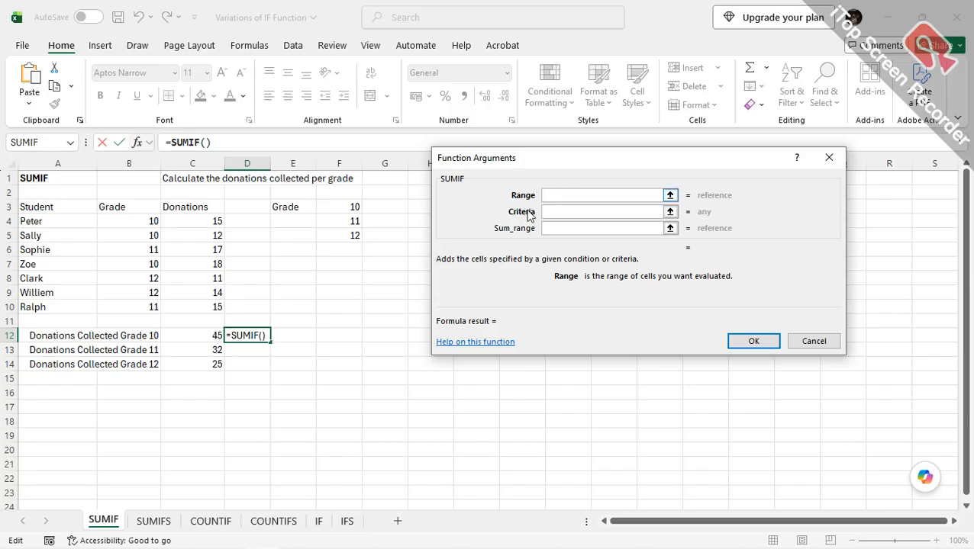
# - Set the D12 SUMIF range to the grades in B4:B10 and its criteria to cell B4
pyautogui.moveTo(136, 221); pyautogui.dragTo(141, 305)
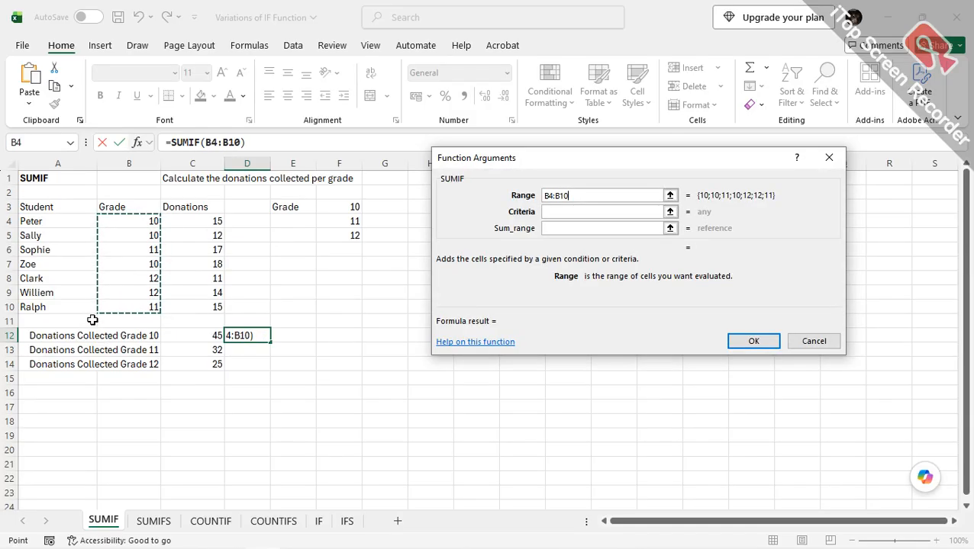
pyautogui.click(564, 212)
pyautogui.click(564, 213)
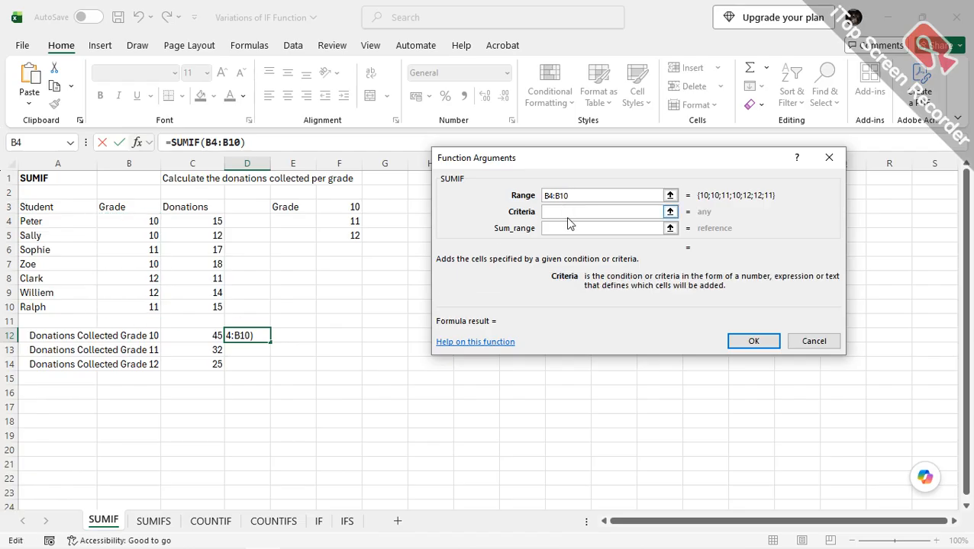
pyautogui.write('10')
pyautogui.press('BackSpace')
pyautogui.press('BackSpace')
pyautogui.click(146, 219)
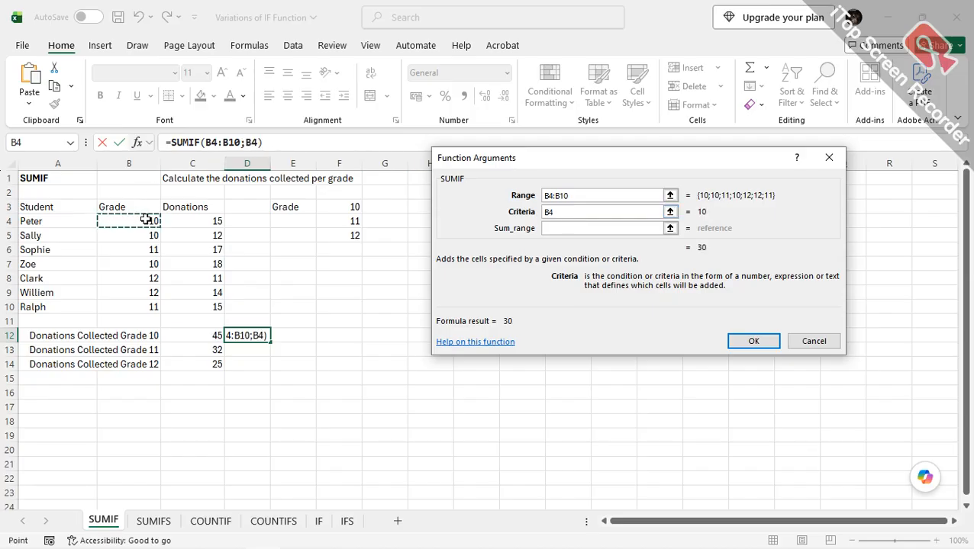
# - Set the sum range to the donations in C4:C10 and complete the D12 formula
pyautogui.click(578, 228)
pyautogui.moveTo(573, 195); pyautogui.dragTo(537, 201)
pyautogui.click(561, 215)
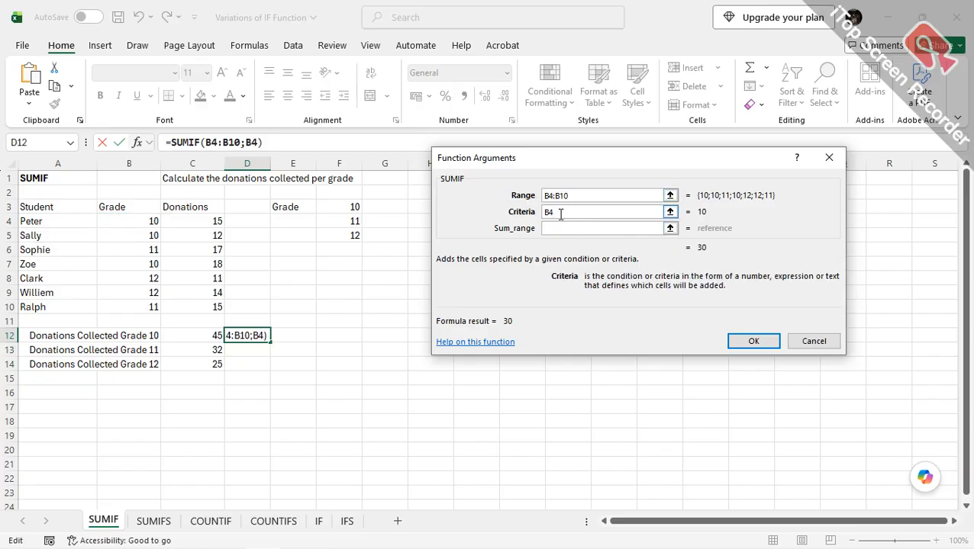
pyautogui.moveTo(577, 195); pyautogui.dragTo(539, 200)
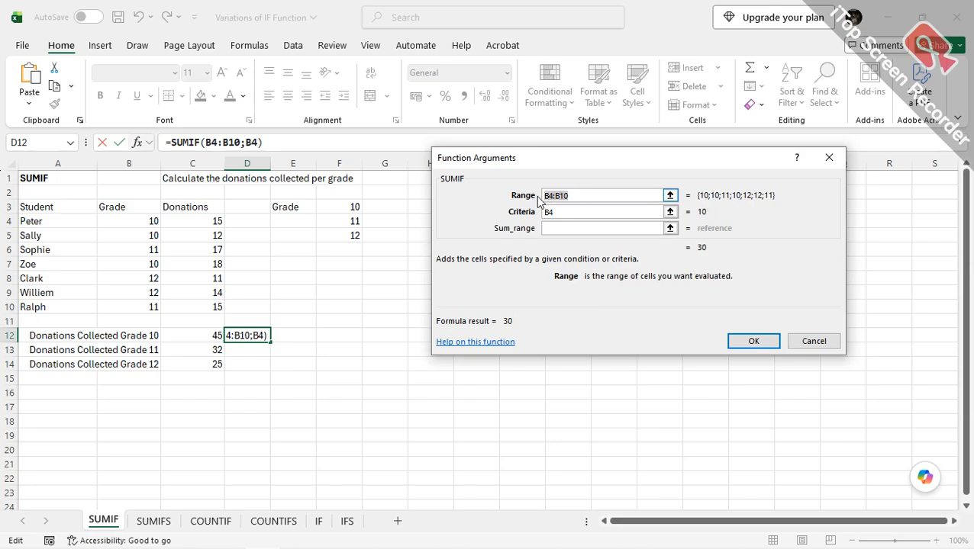
pyautogui.click(561, 228)
pyautogui.moveTo(203, 220); pyautogui.dragTo(214, 306)
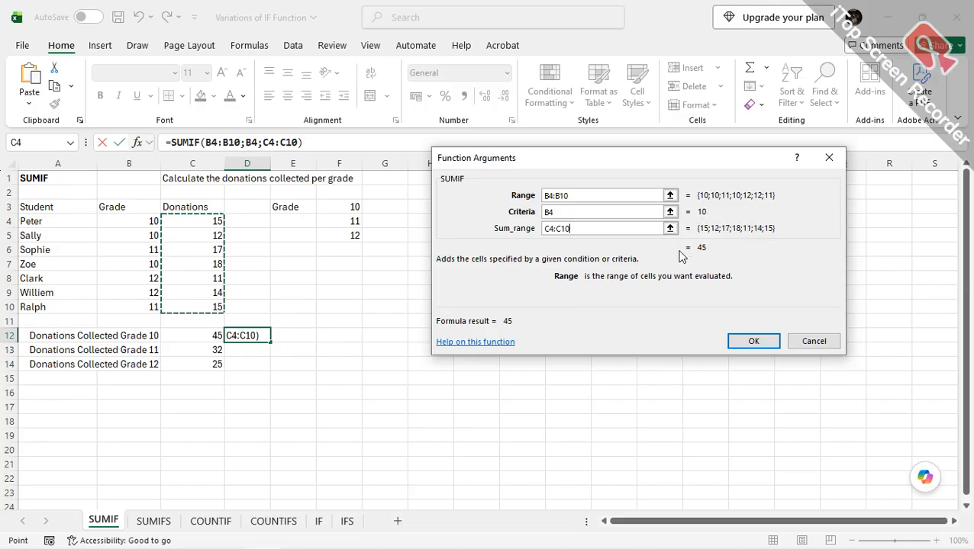
pyautogui.click(754, 342)
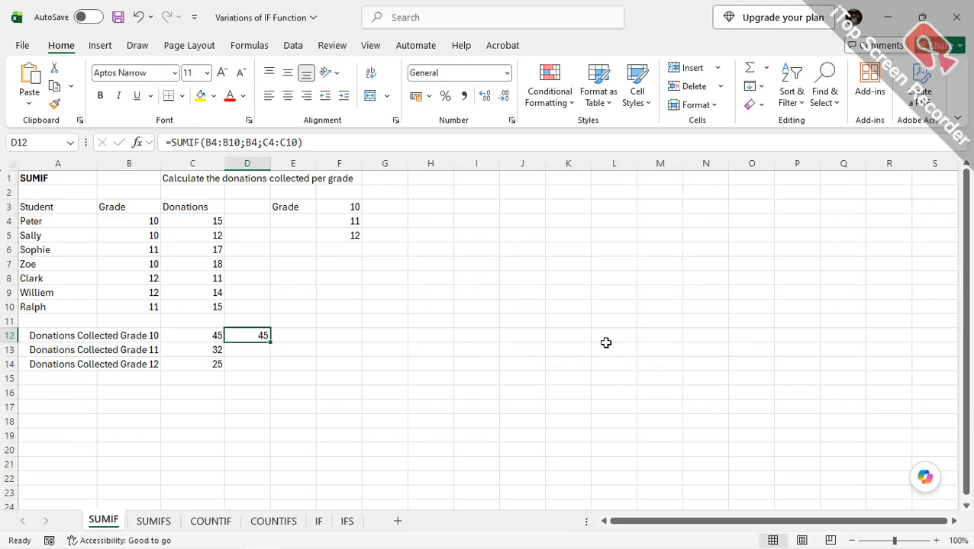
# - Insert the SUMIF function in cell D13 for the Grade 11 donations
pyautogui.click(264, 349)
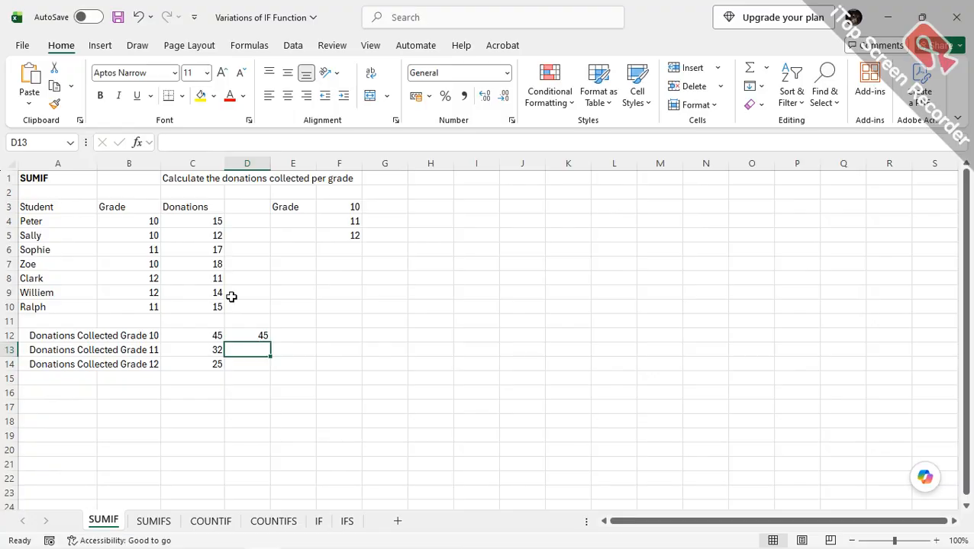
pyautogui.click(144, 143)
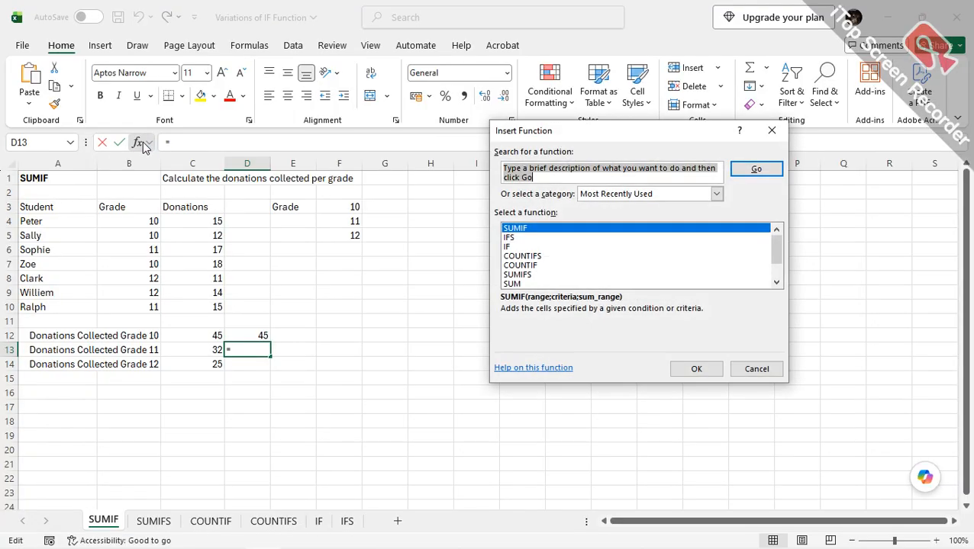
pyautogui.click(524, 230)
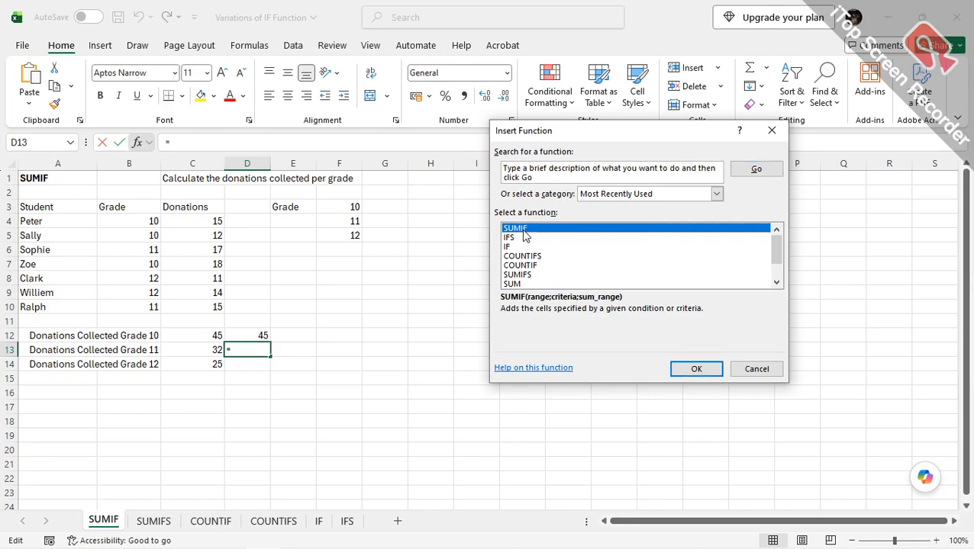
pyautogui.click(697, 369)
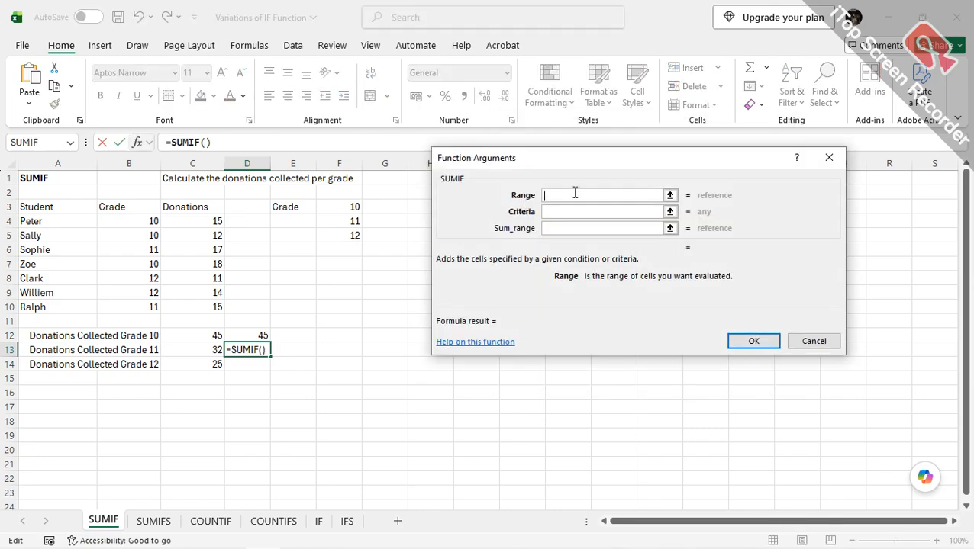
# - Complete the D13 SUMIF with range B4:B10, criteria 11 and sum range C4:C10
pyautogui.moveTo(139, 221); pyautogui.dragTo(144, 306)
pyautogui.click(545, 211)
pyautogui.write('11')
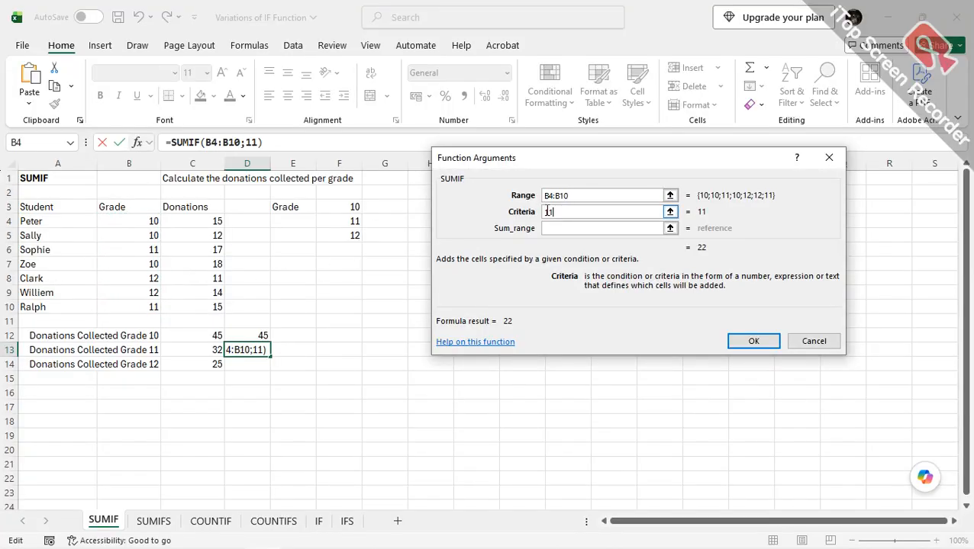
pyautogui.click(562, 227)
pyautogui.moveTo(191, 222); pyautogui.dragTo(198, 306)
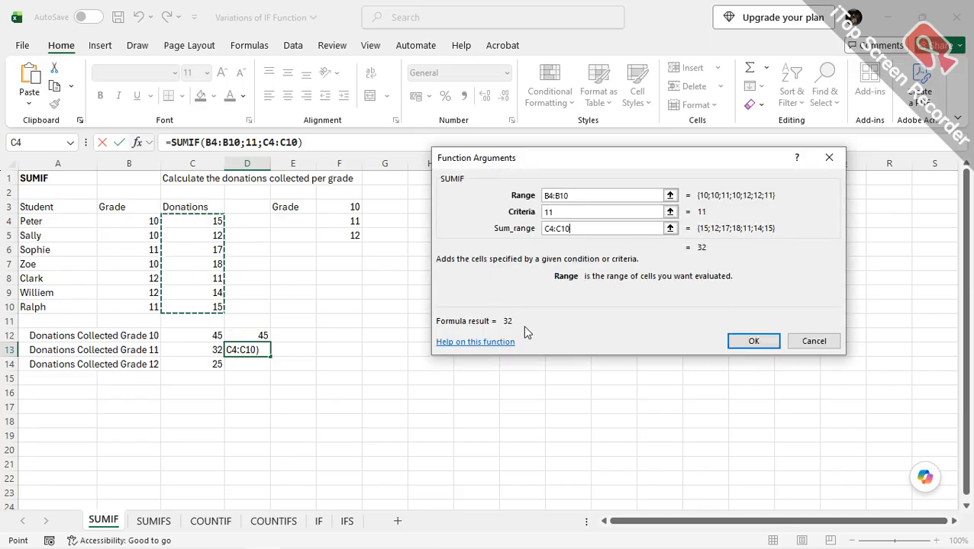
pyautogui.click(753, 341)
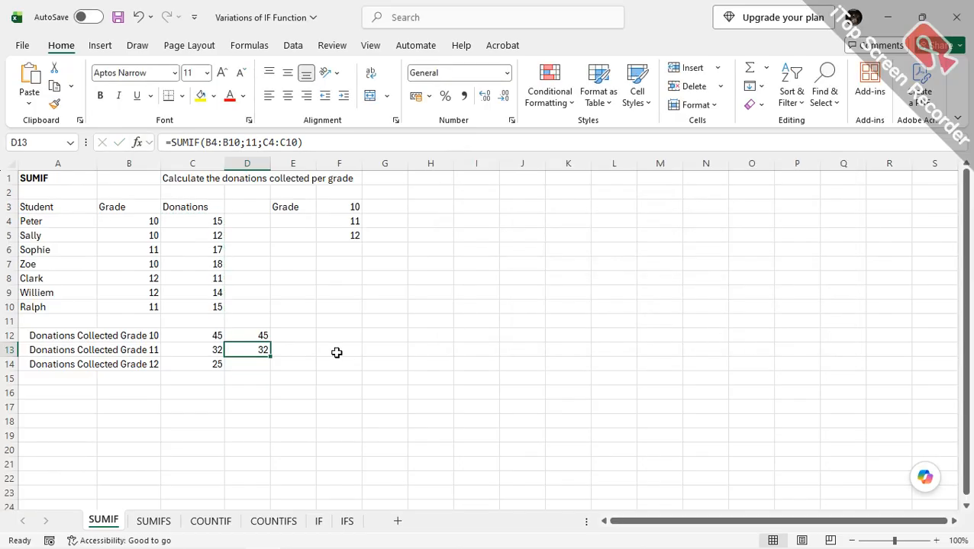
# - Write the formula =SUMIF(B4:B10;12;C4:C10) directly in cell D14 for the Grade 12 donations
pyautogui.click(252, 364)
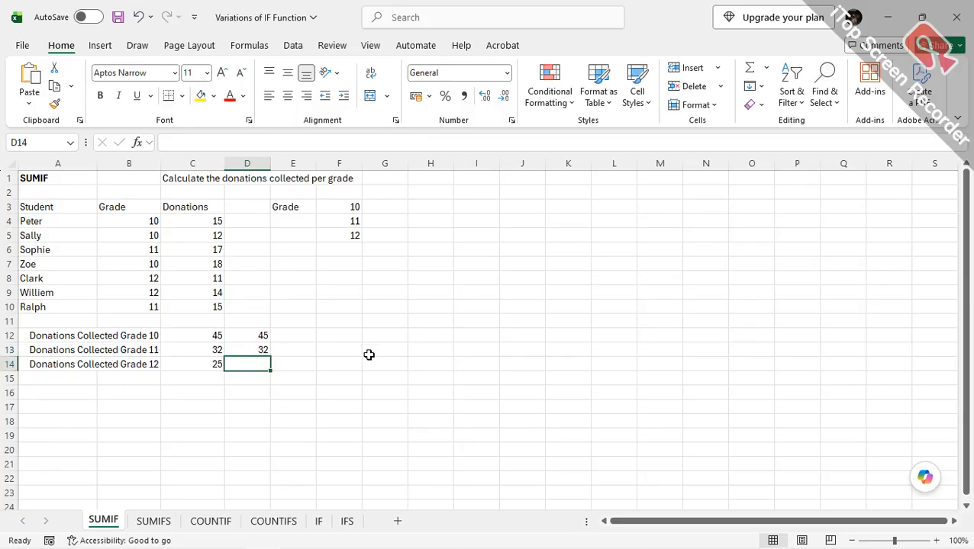
pyautogui.write('=sumif')
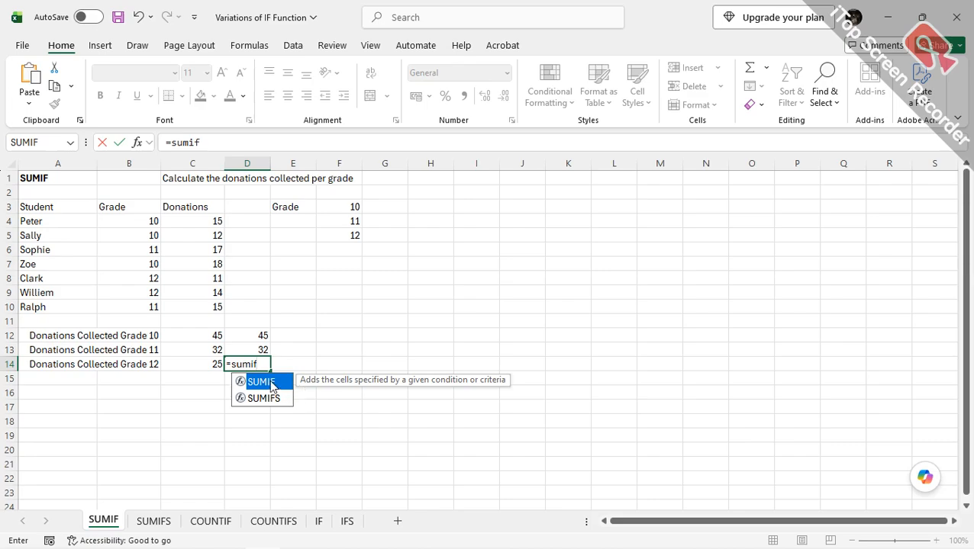
pyautogui.doubleClick(271, 383)
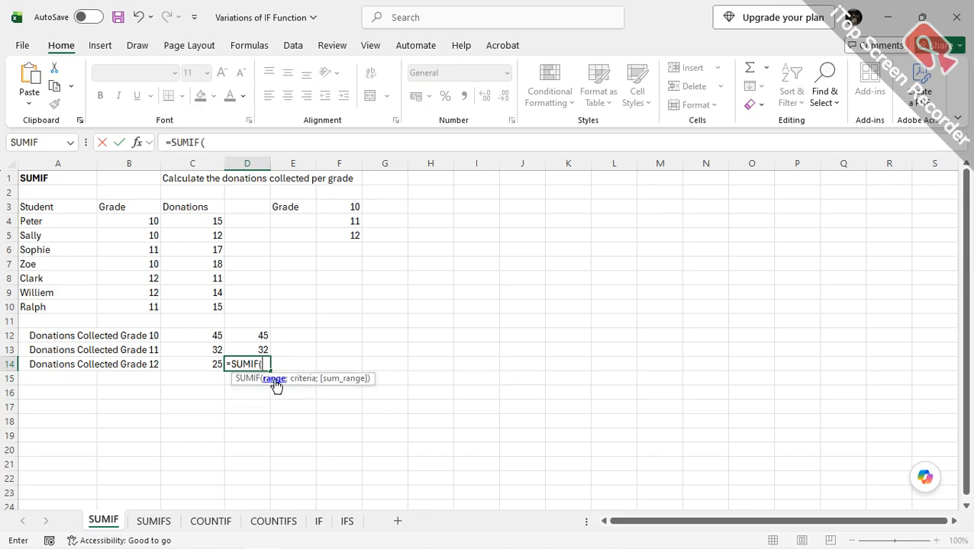
pyautogui.moveTo(136, 222); pyautogui.dragTo(150, 305)
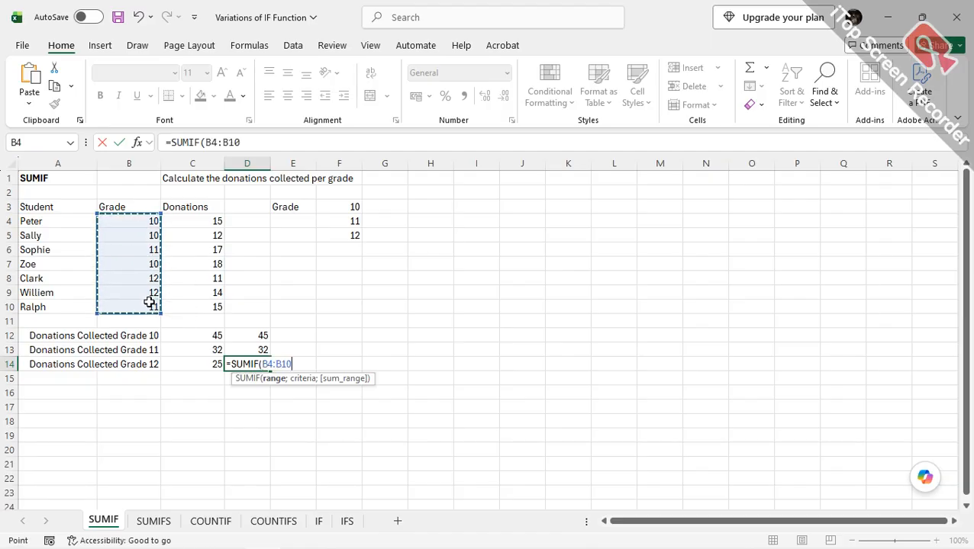
pyautogui.write(';')
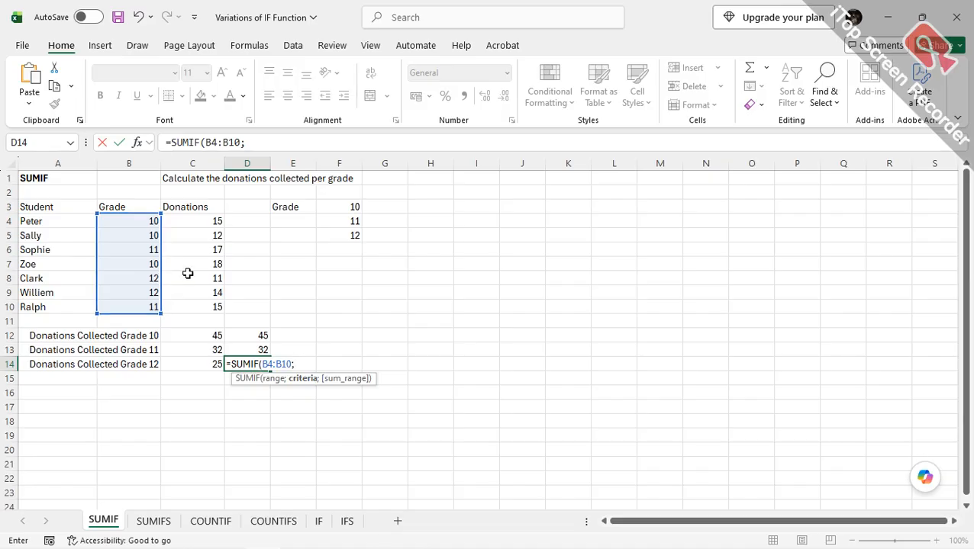
pyautogui.write('12;')
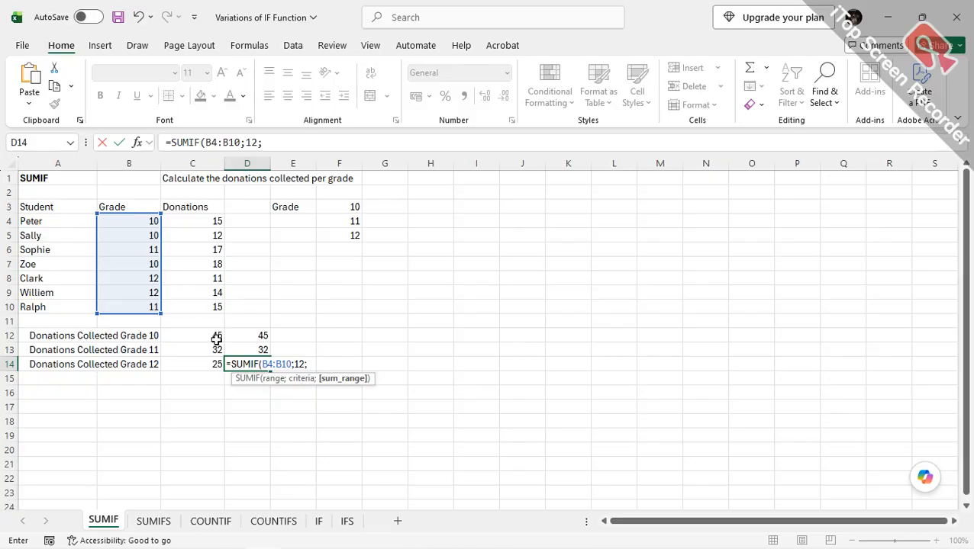
pyautogui.moveTo(206, 220); pyautogui.dragTo(215, 306)
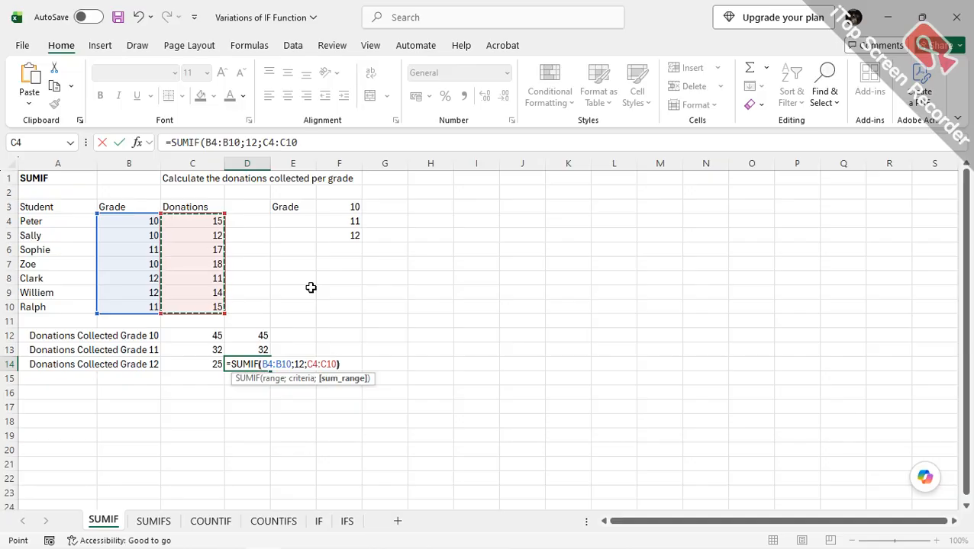
pyautogui.write(')')
pyautogui.press('Return')
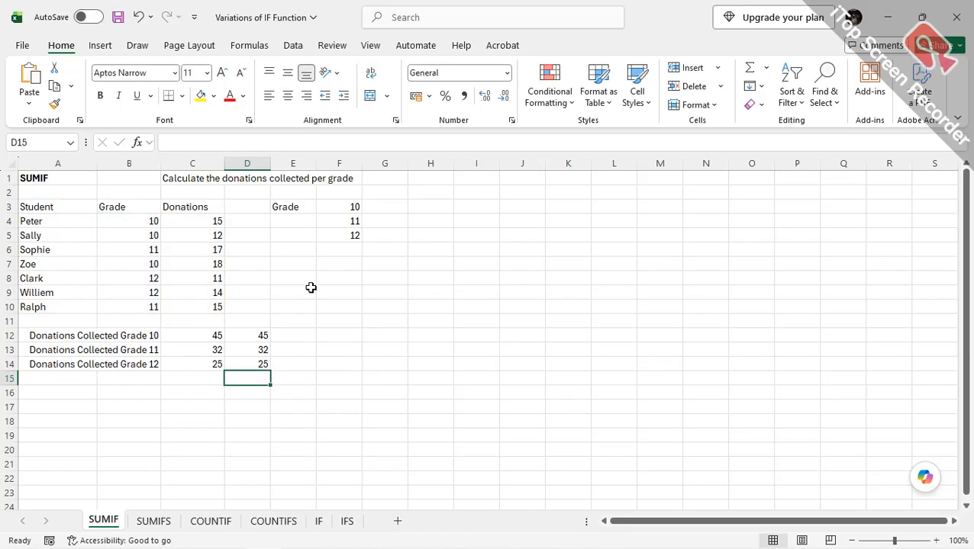
# - Review the function arguments of the SUMIF formula in D12 without changing them
pyautogui.click(254, 336)
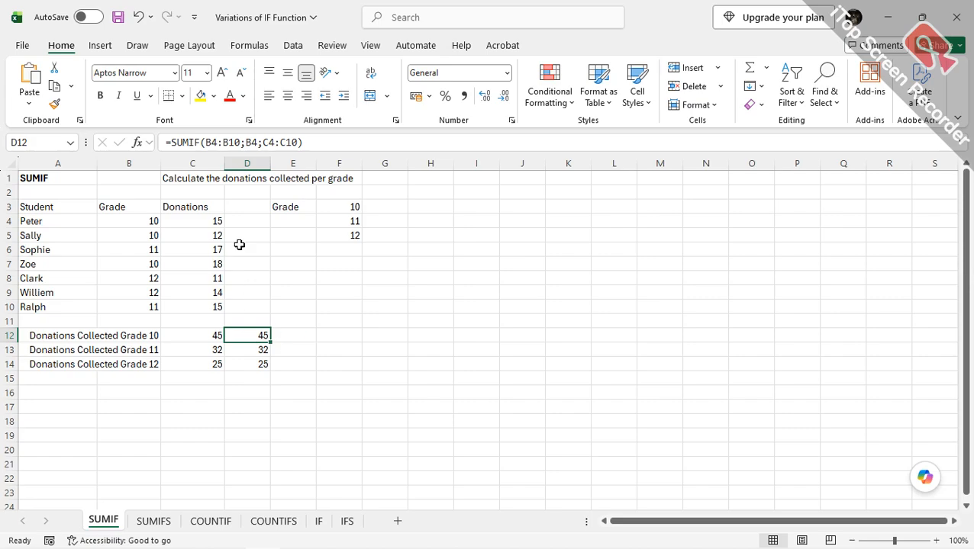
pyautogui.click(139, 145)
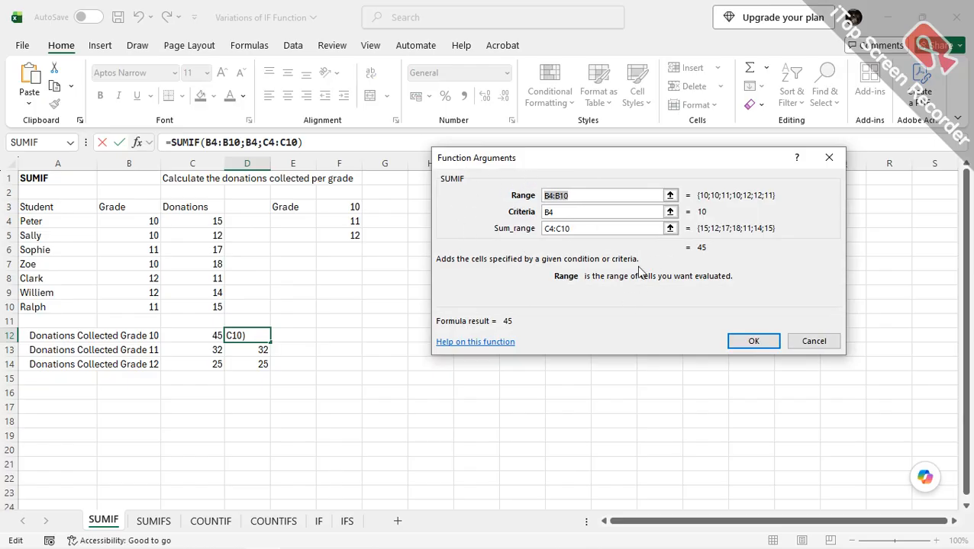
pyautogui.click(812, 344)
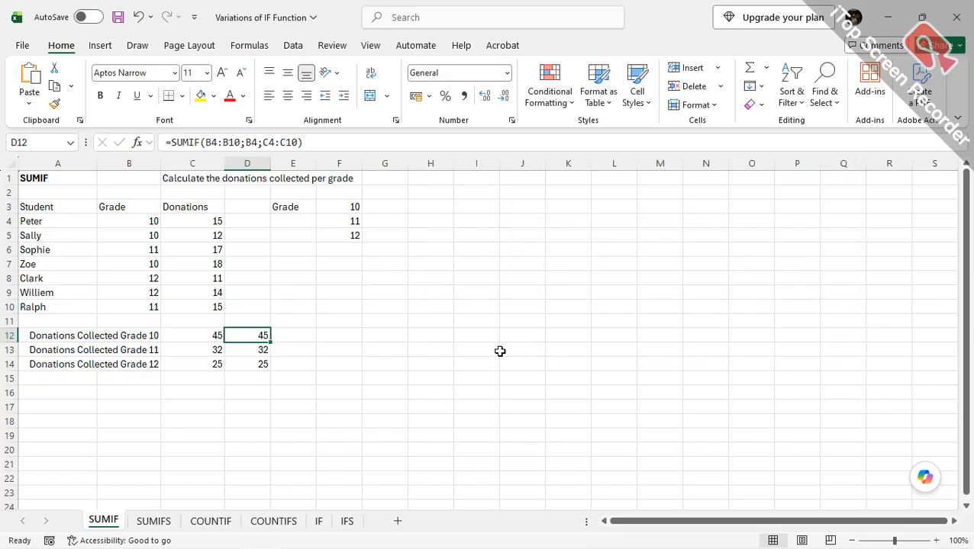
# - Insert the SUMIF function in cell E12 for the Grade 10 donations
pyautogui.click(280, 336)
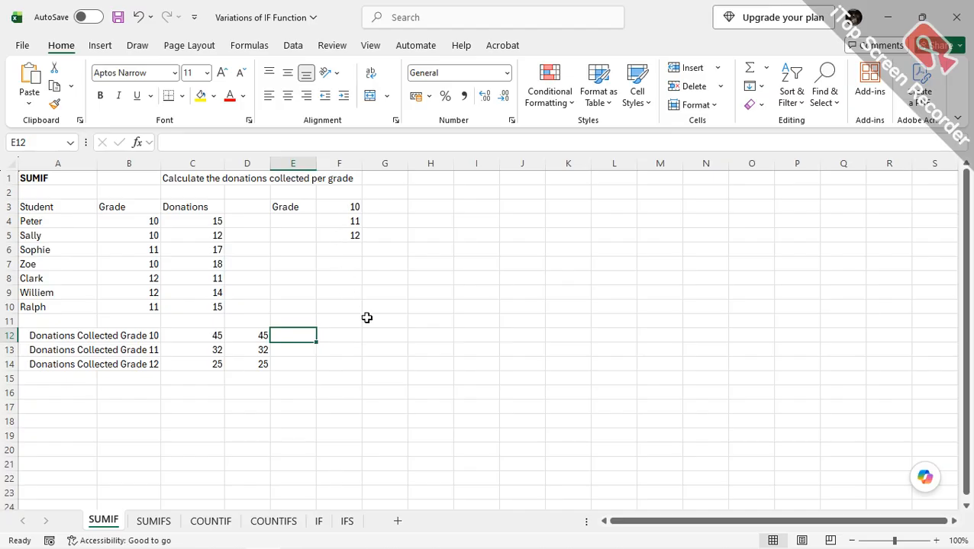
pyautogui.click(136, 143)
pyautogui.click(523, 228)
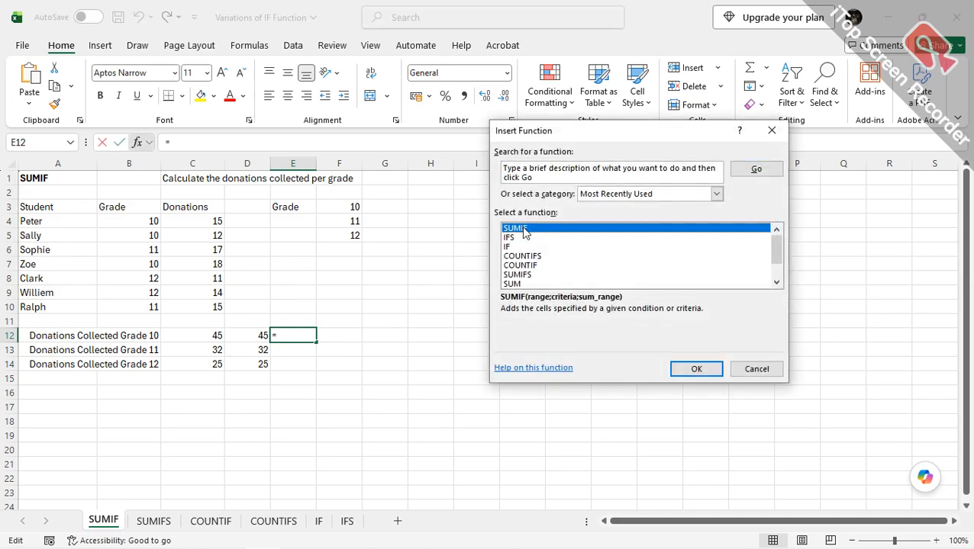
pyautogui.click(696, 369)
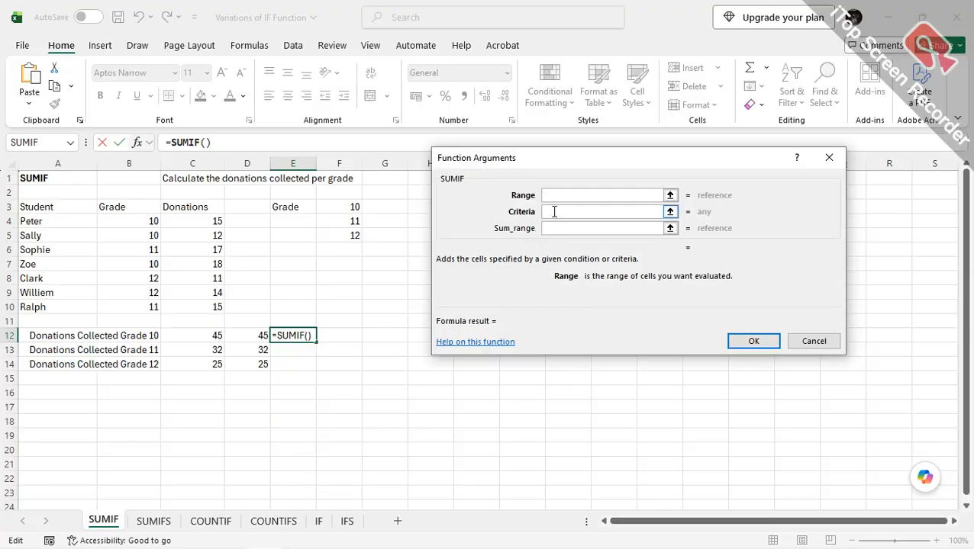
# - Complete the E12 SUMIF with range B4:B10, criteria F3 and sum range C4:C10, and fill the formula down to E14
pyautogui.moveTo(140, 222); pyautogui.dragTo(139, 309)
pyautogui.click(559, 211)
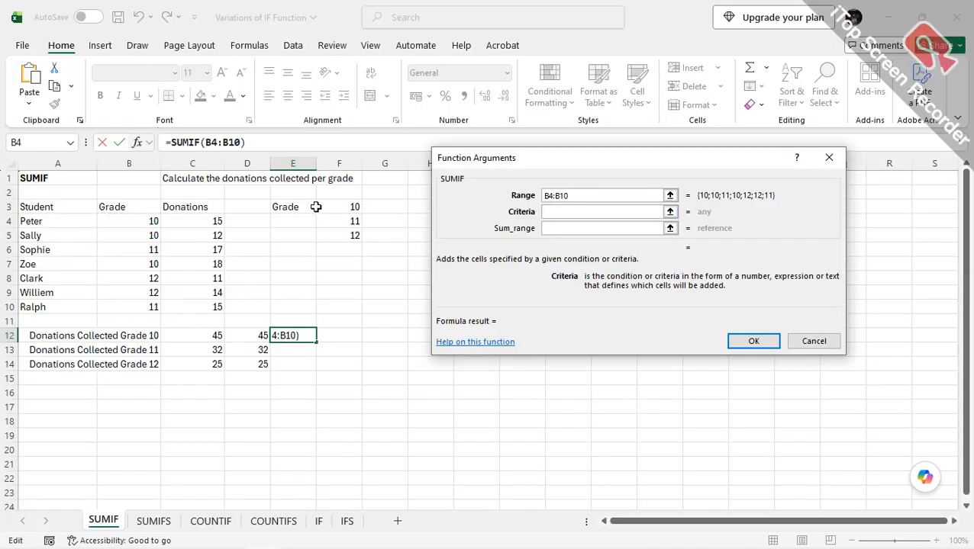
pyautogui.click(355, 205)
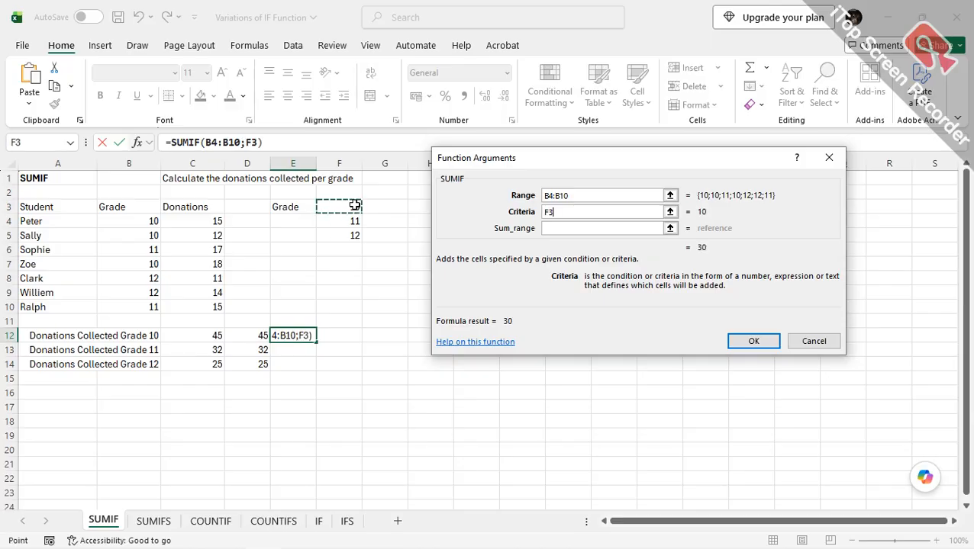
pyautogui.click(552, 227)
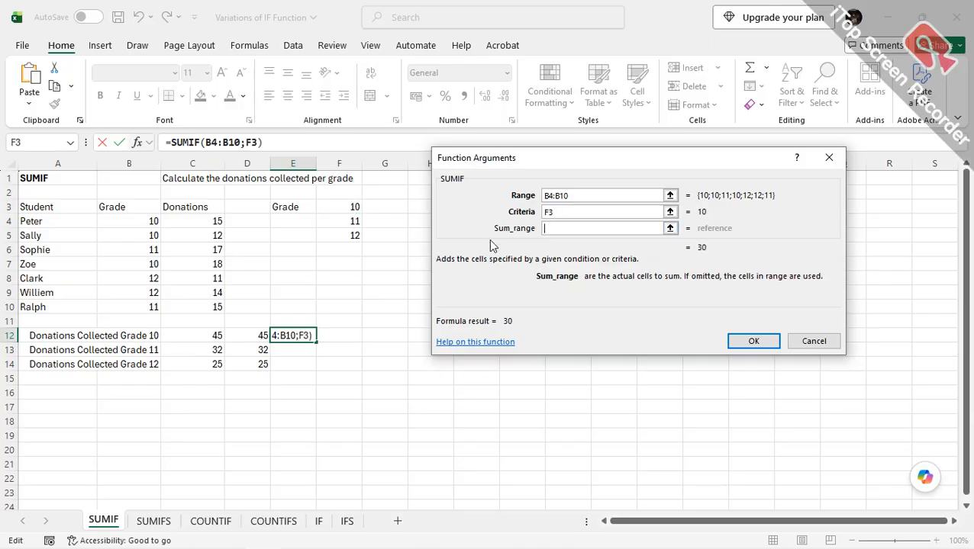
pyautogui.click(199, 221)
pyautogui.moveTo(197, 221); pyautogui.dragTo(207, 302)
pyautogui.click(749, 345)
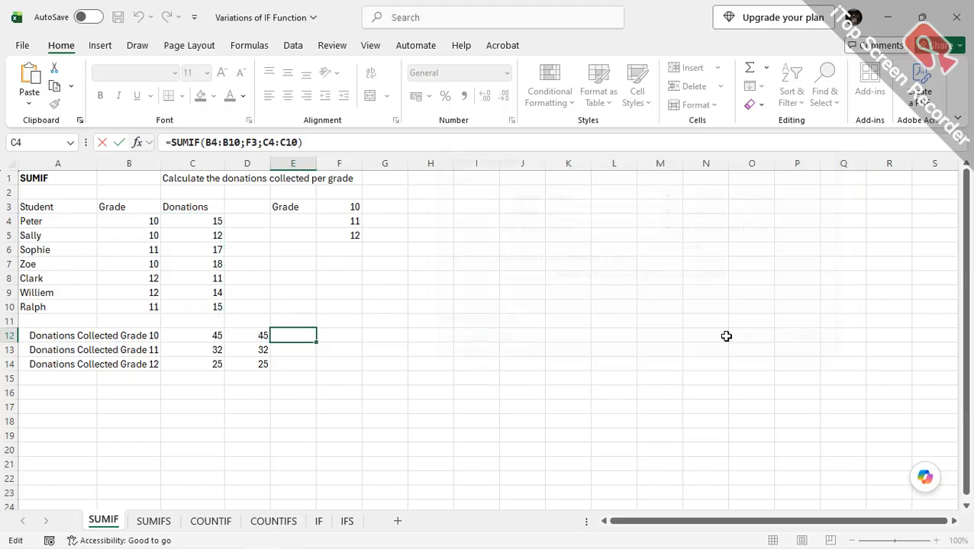
pyautogui.doubleClick(317, 343)
# - Check which criteria cell each SUMIF formula in E12:E14 refers to, leaving the formulas as they are
pyautogui.click(302, 335)
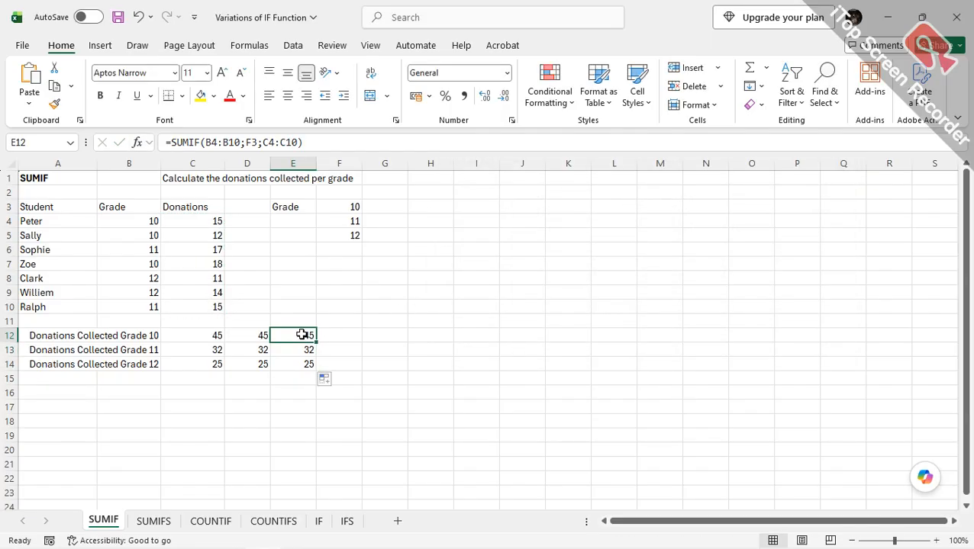
pyautogui.doubleClick(251, 142)
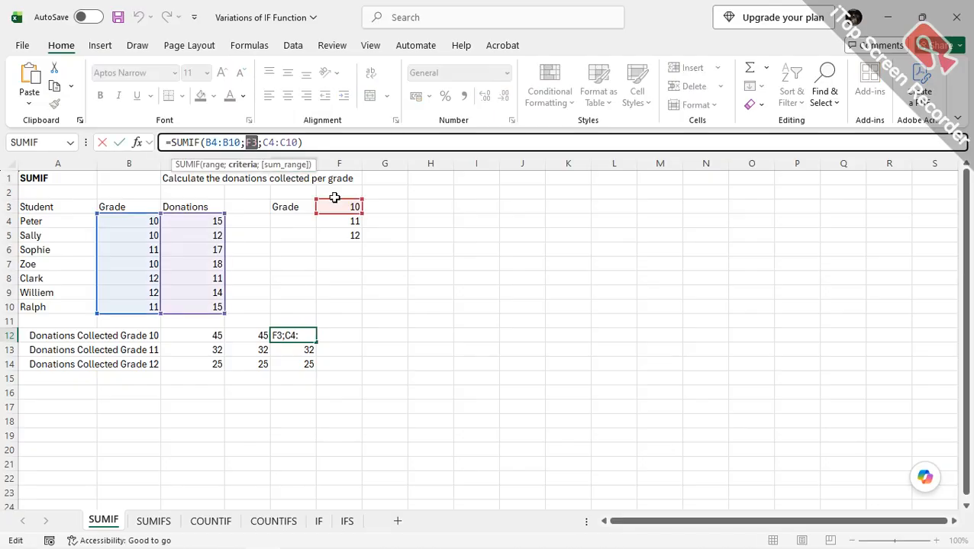
pyautogui.press('Return')
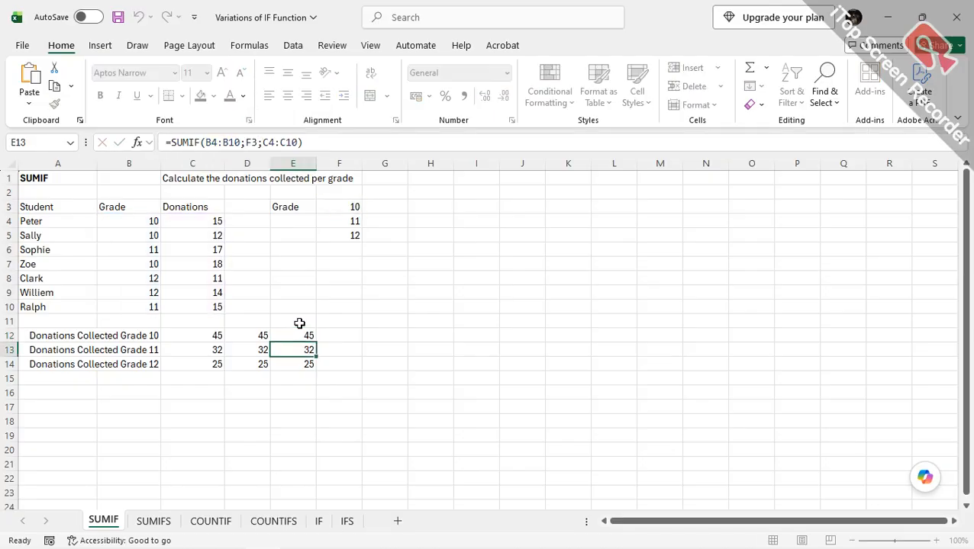
pyautogui.doubleClick(254, 142)
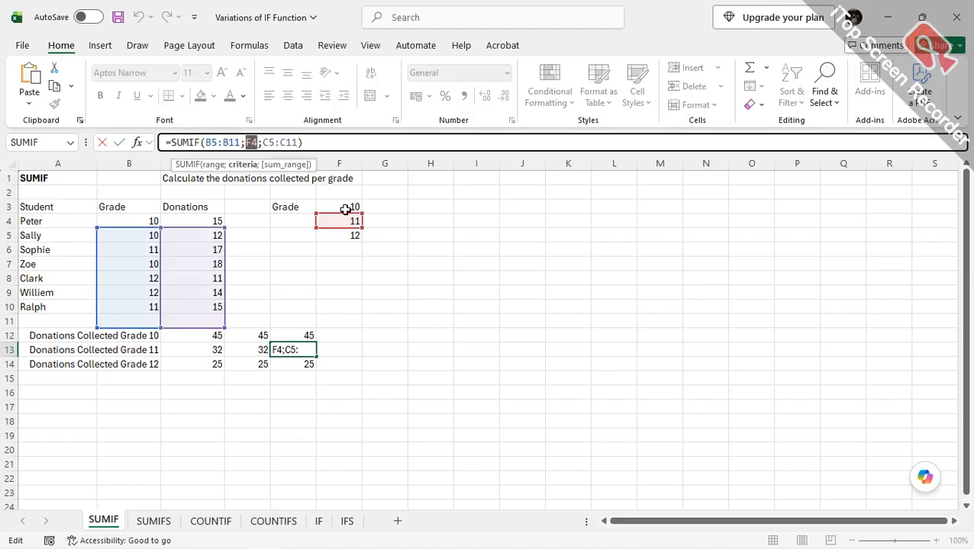
pyautogui.press('Return')
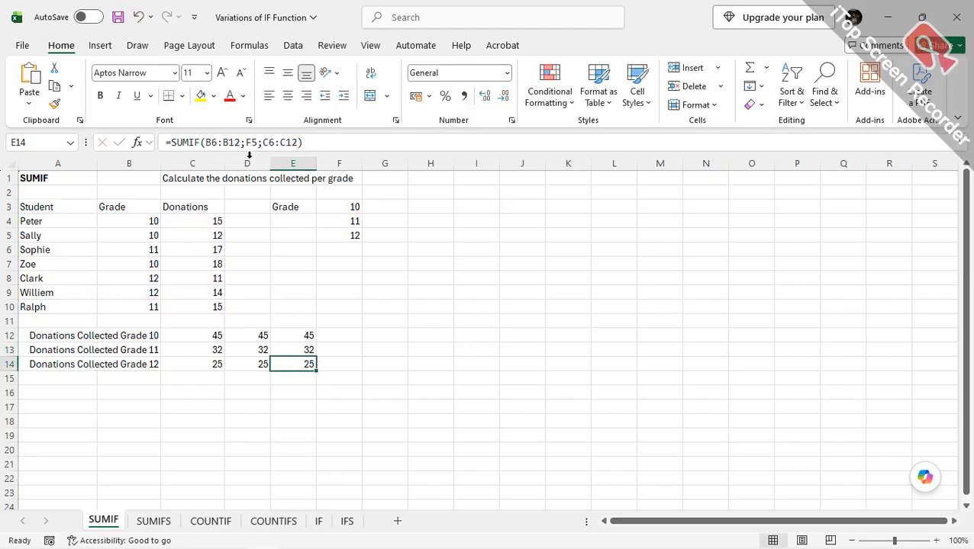
pyautogui.doubleClick(252, 142)
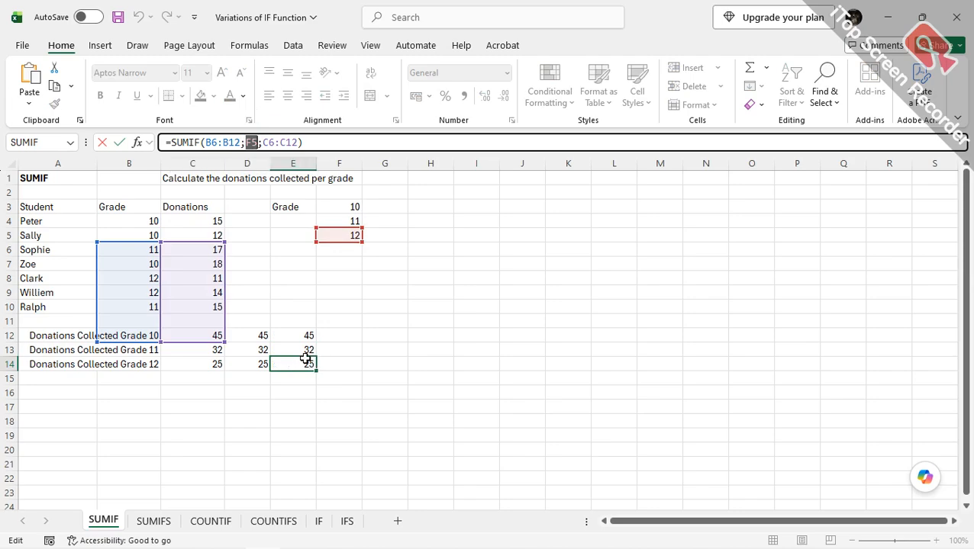
pyautogui.press('Return')
# - Test the cell-reference criteria by setting F5 to 10, and undo that change
pyautogui.click(337, 236)
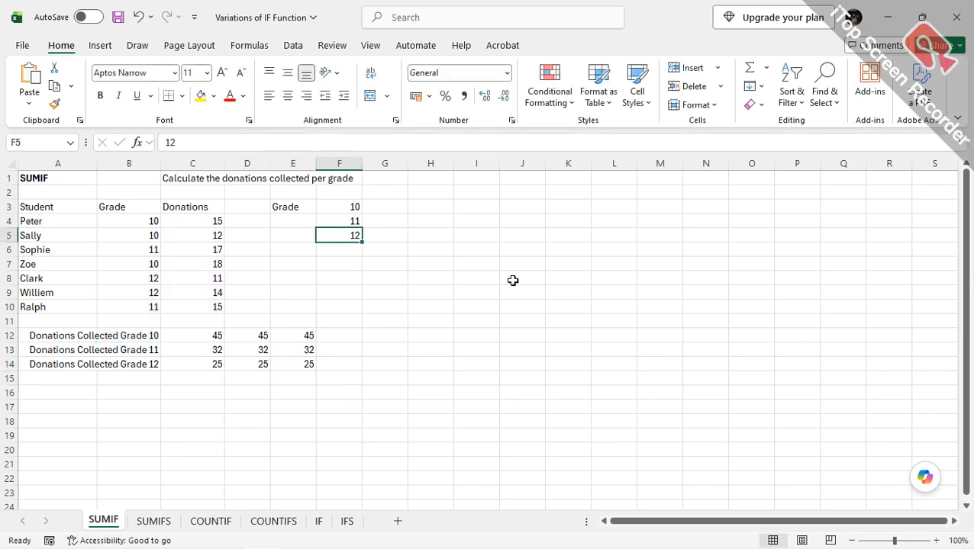
pyautogui.write('10')
pyautogui.press('Return')
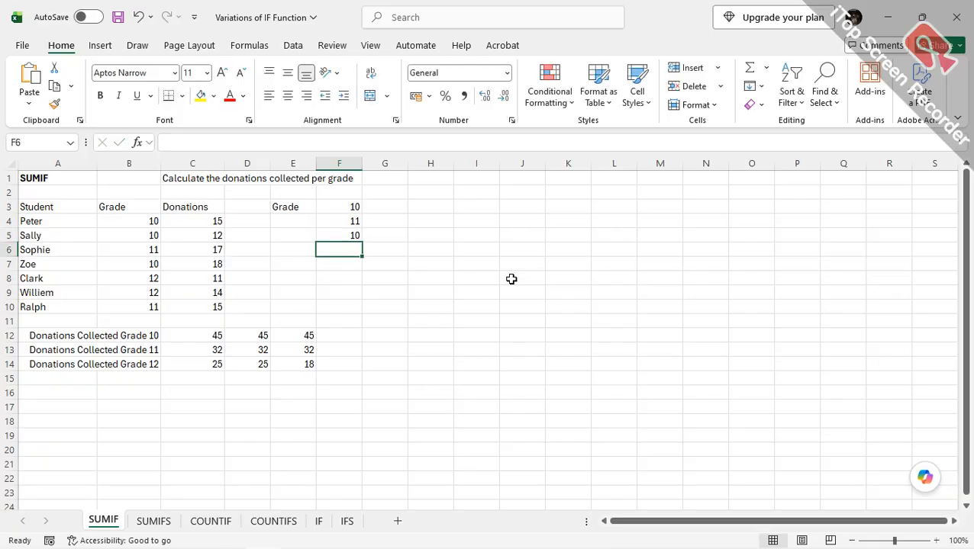
pyautogui.click(347, 235)
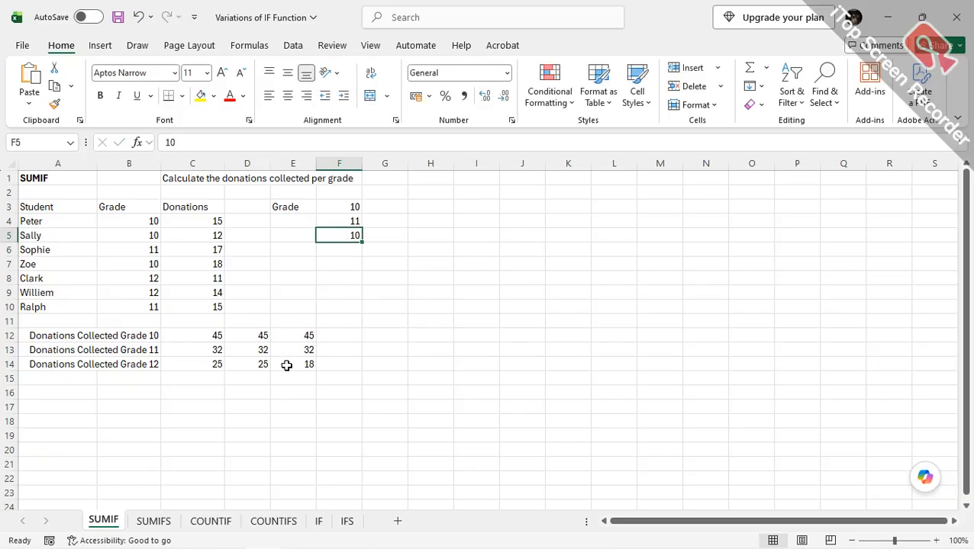
pyautogui.hotkey('ctrl', 'z')
# - Compare the grade and donation ranges highlighted by the SUMIF formulas in E12, E13 and E14 without editing them
pyautogui.click(305, 365)
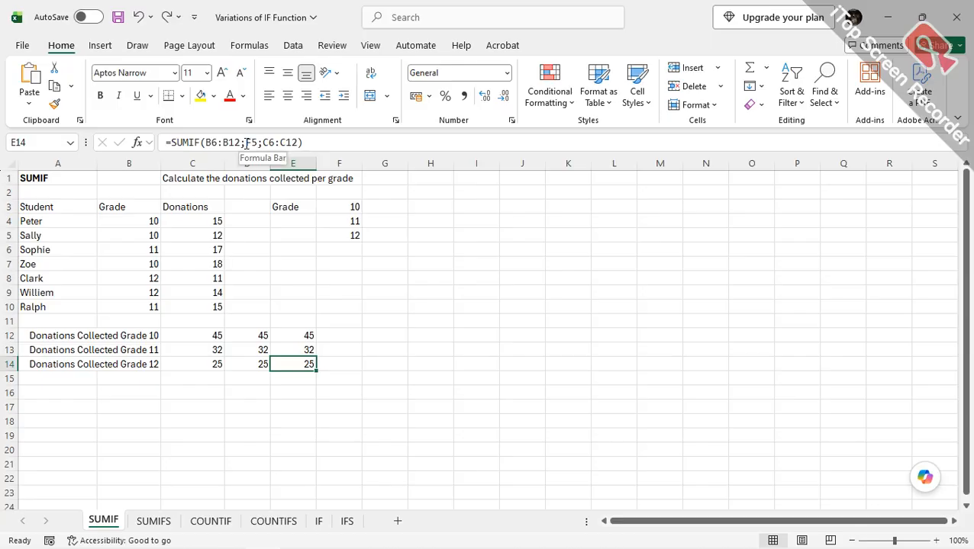
pyautogui.click(298, 338)
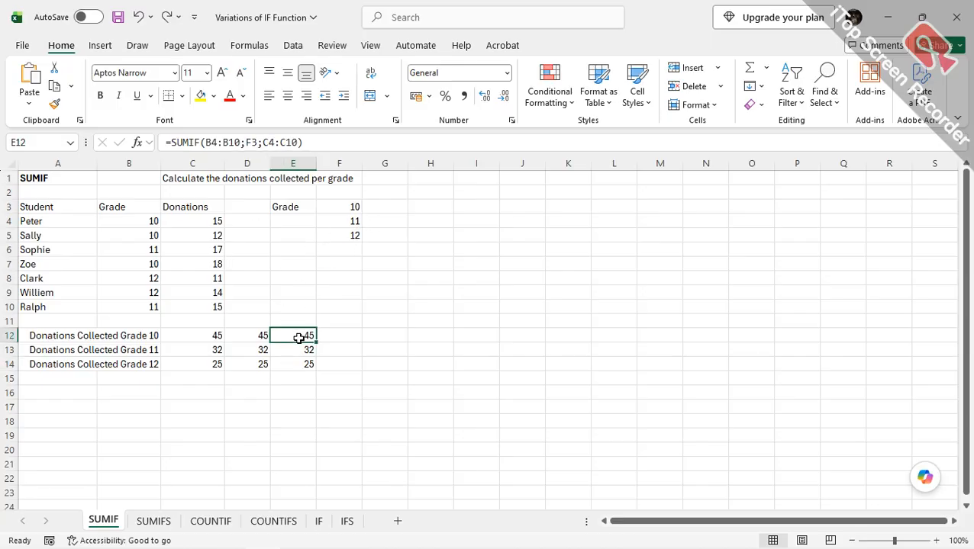
pyautogui.click(301, 351)
pyautogui.click(302, 364)
pyautogui.click(293, 336)
pyautogui.doubleClick(299, 336)
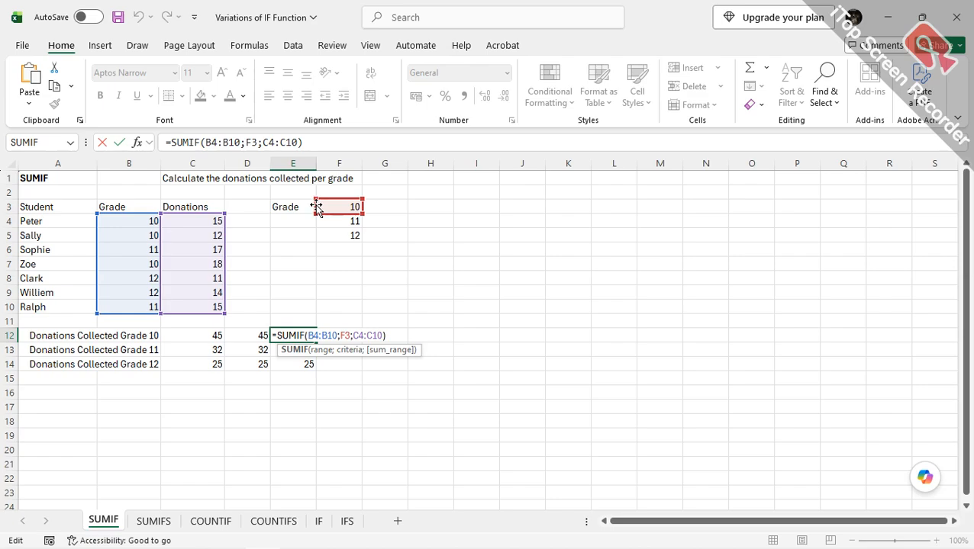
pyautogui.press('Return')
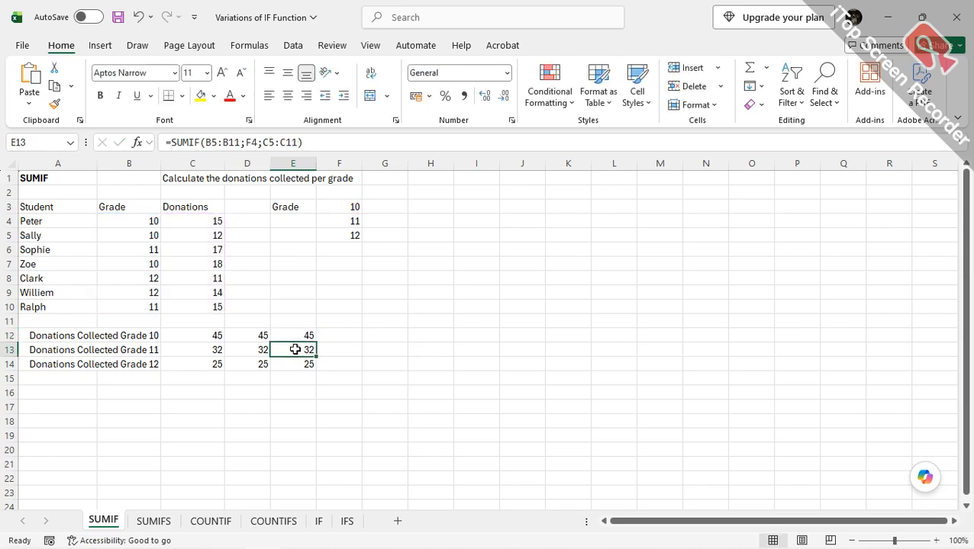
pyautogui.doubleClick(296, 352)
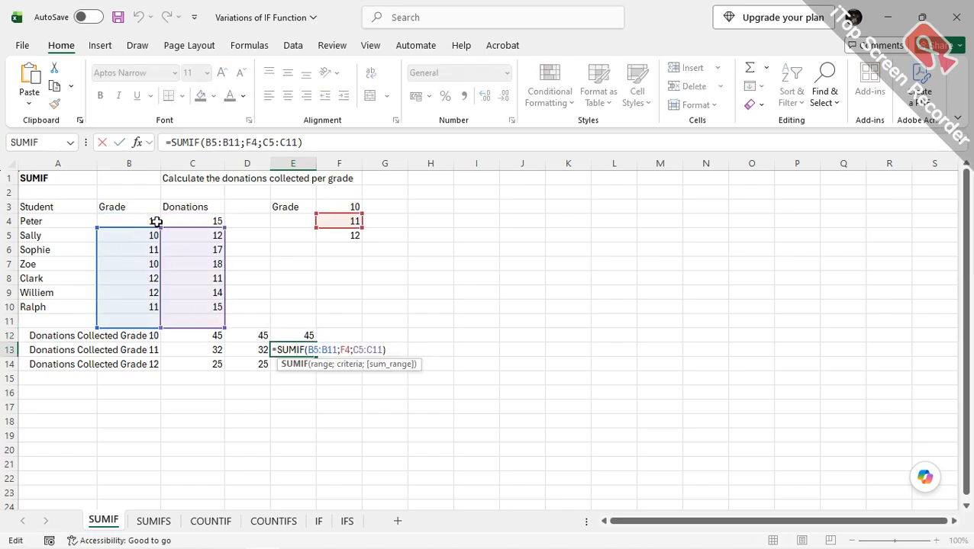
pyautogui.press('Return')
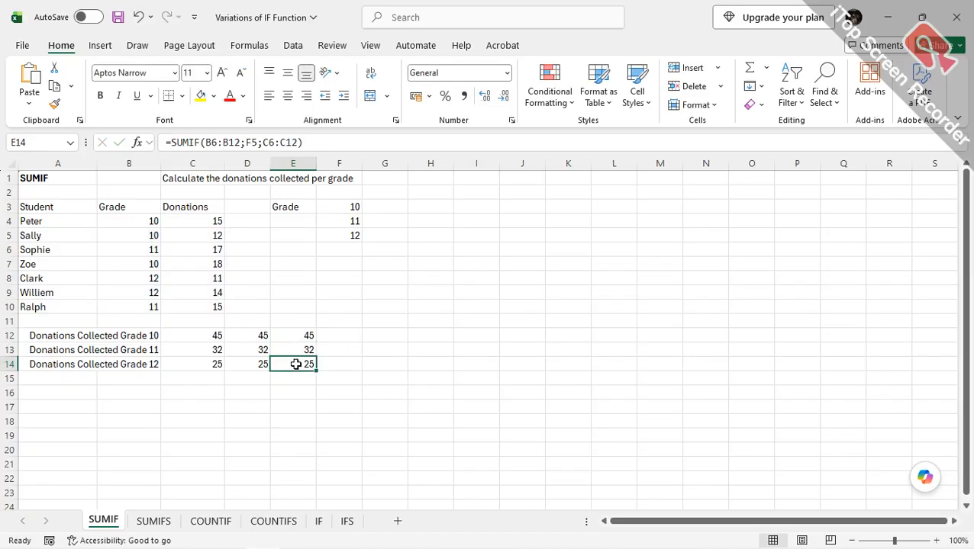
pyautogui.doubleClick(294, 364)
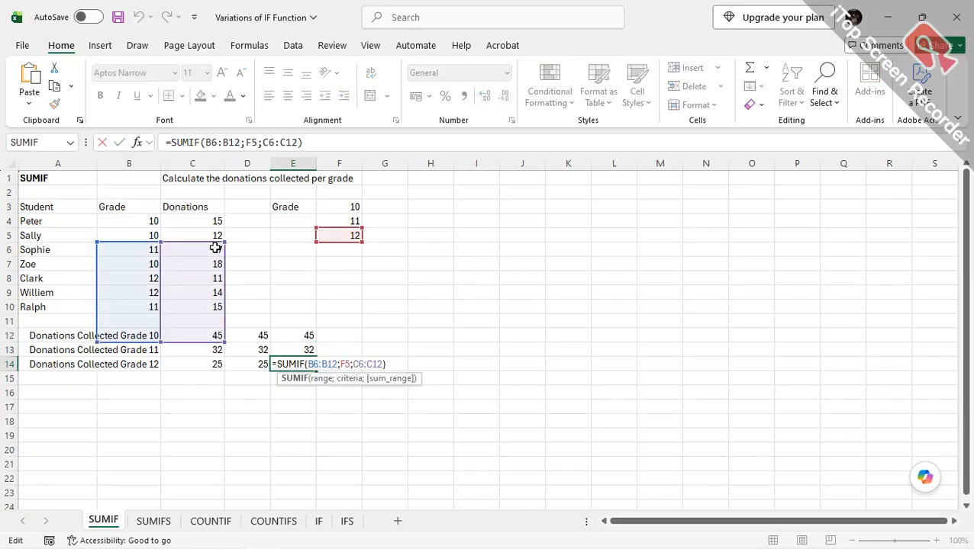
pyautogui.press('Return')
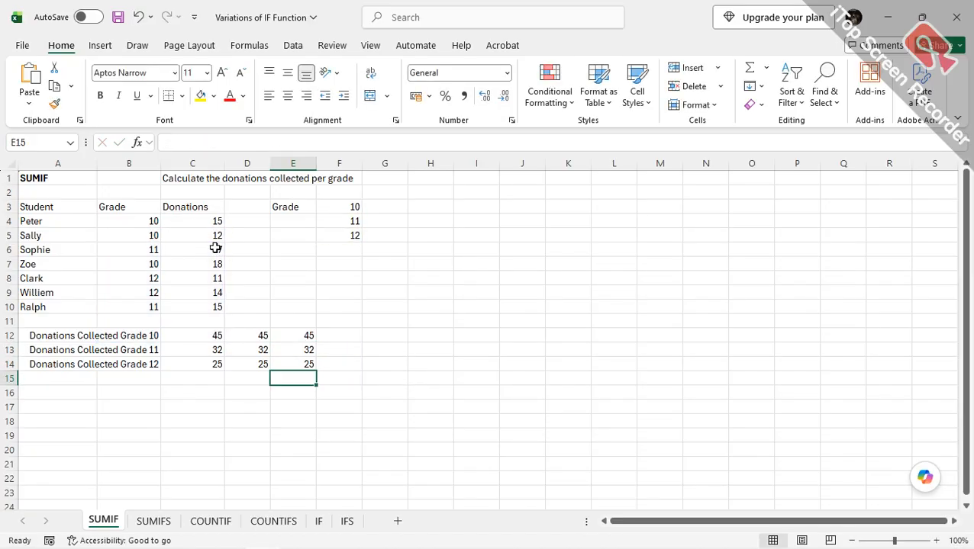
# - Clear the copied SUMIF formulas from cells E13:E14
pyautogui.click(302, 345)
pyautogui.moveTo(306, 349); pyautogui.dragTo(309, 371)
pyautogui.press('Delete')
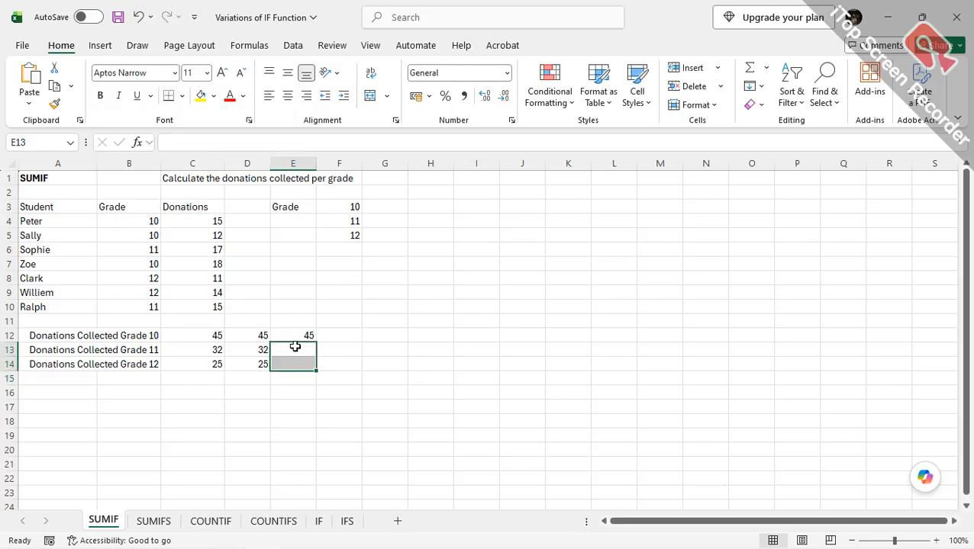
# - Make the criteria range in the E12 SUMIF formula absolute as $B$4:$B$10
pyautogui.click(298, 336)
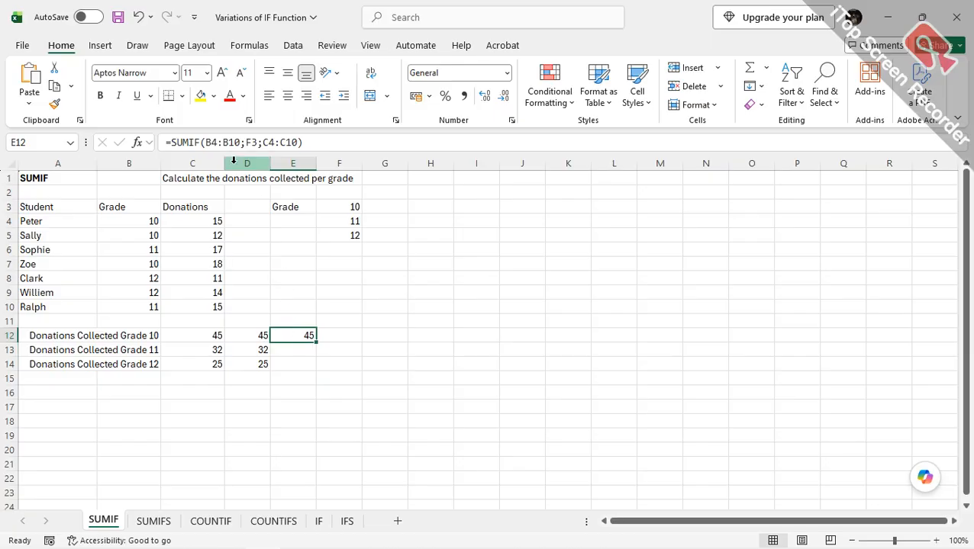
pyautogui.click(213, 145)
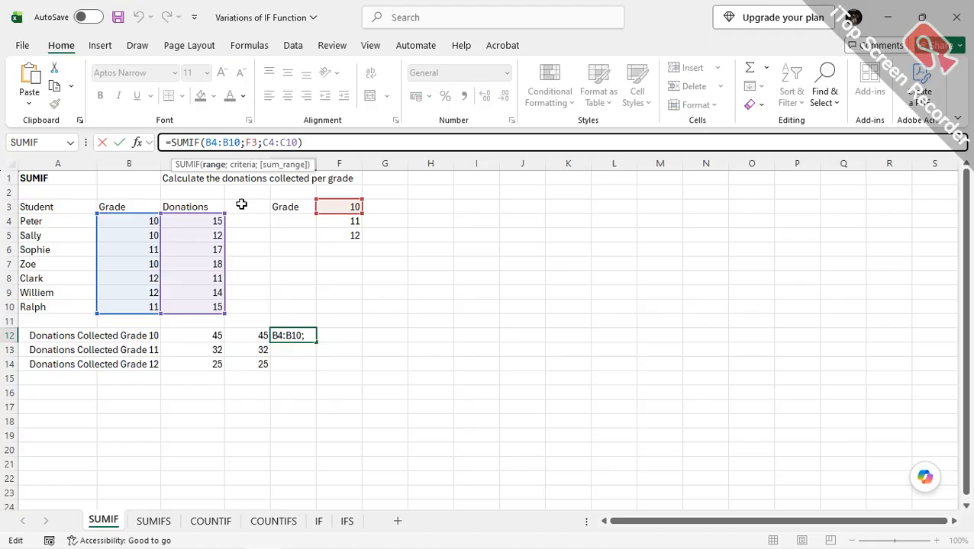
pyautogui.press('F4')
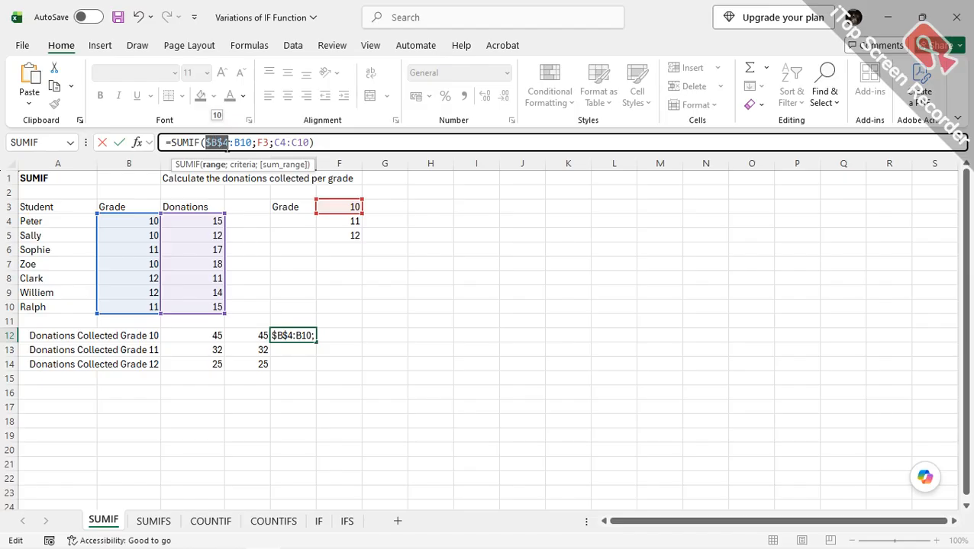
pyautogui.click(241, 142)
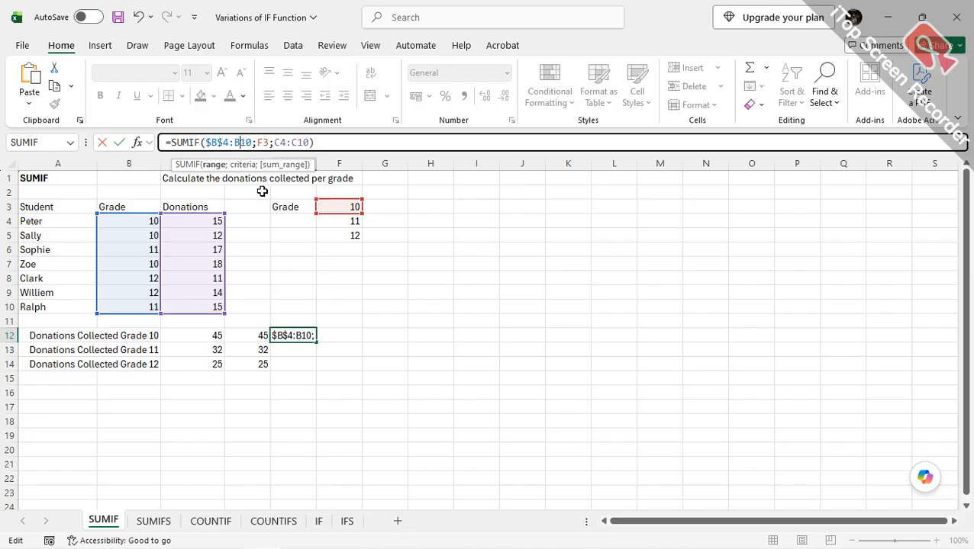
pyautogui.write('4')
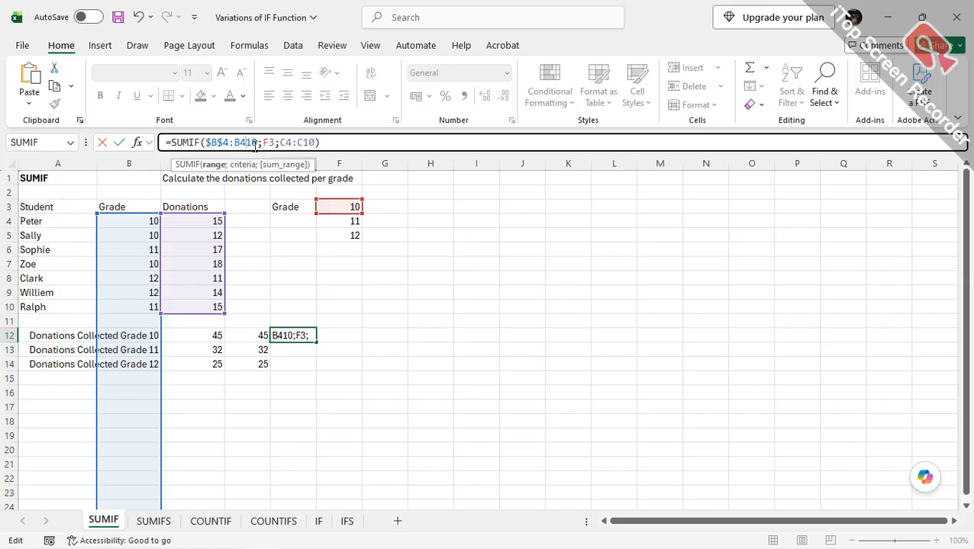
pyautogui.press('BackSpace')
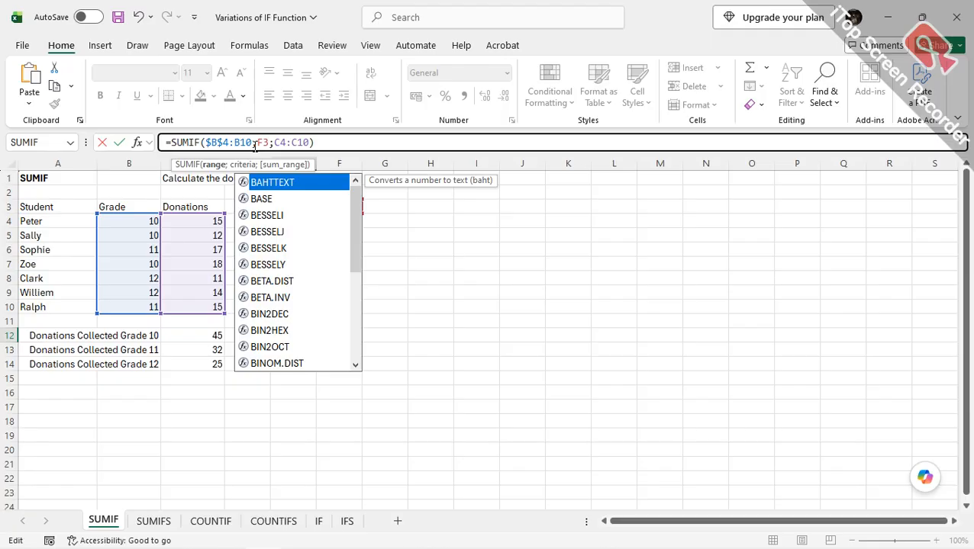
pyautogui.press('F4')
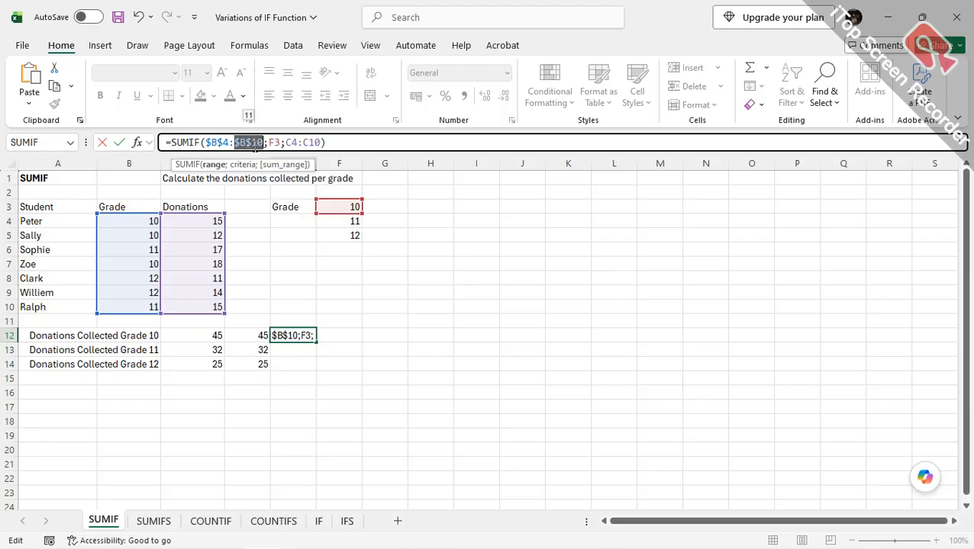
# - Make the sum range in the E12 SUMIF formula absolute as $C$4:$C$10, and copy the formula down to E13:E14
pyautogui.click(295, 143)
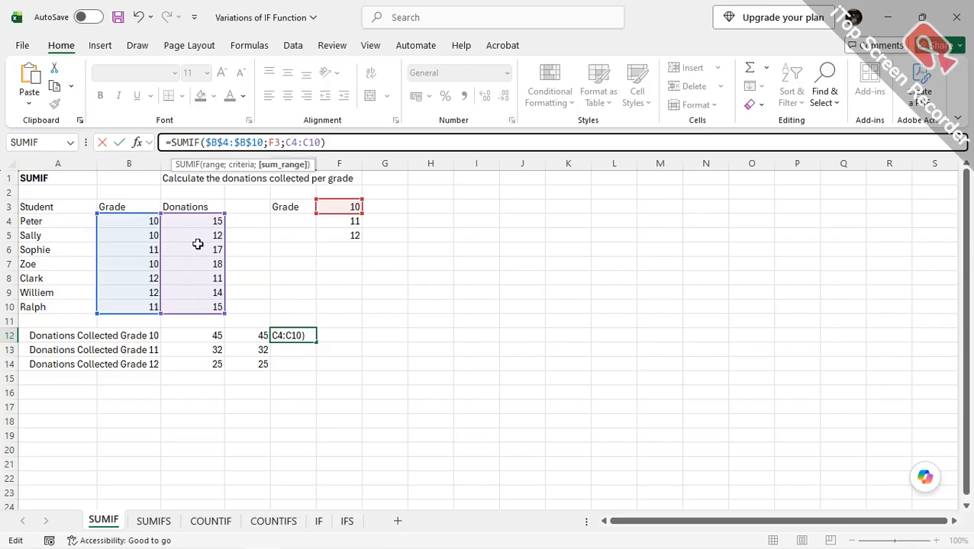
pyautogui.press('F4')
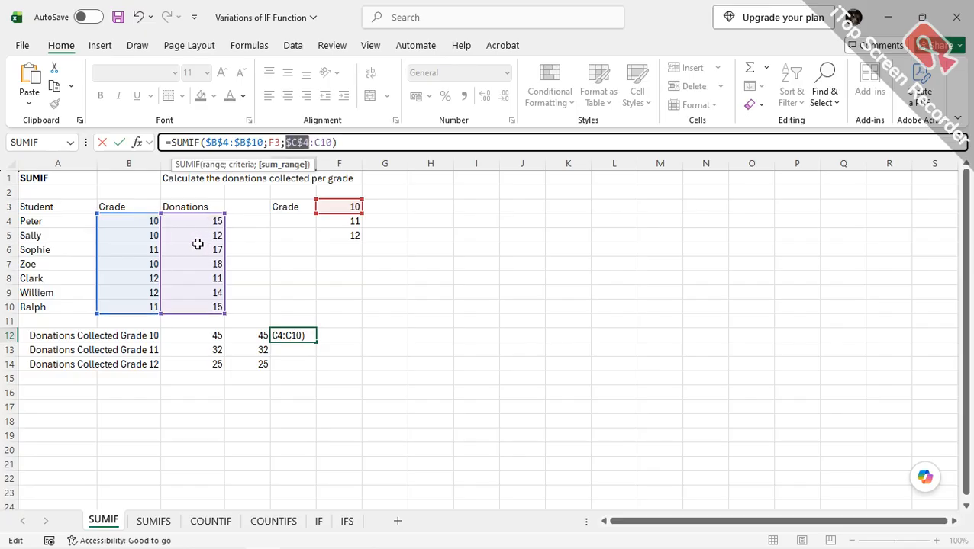
pyautogui.click(325, 143)
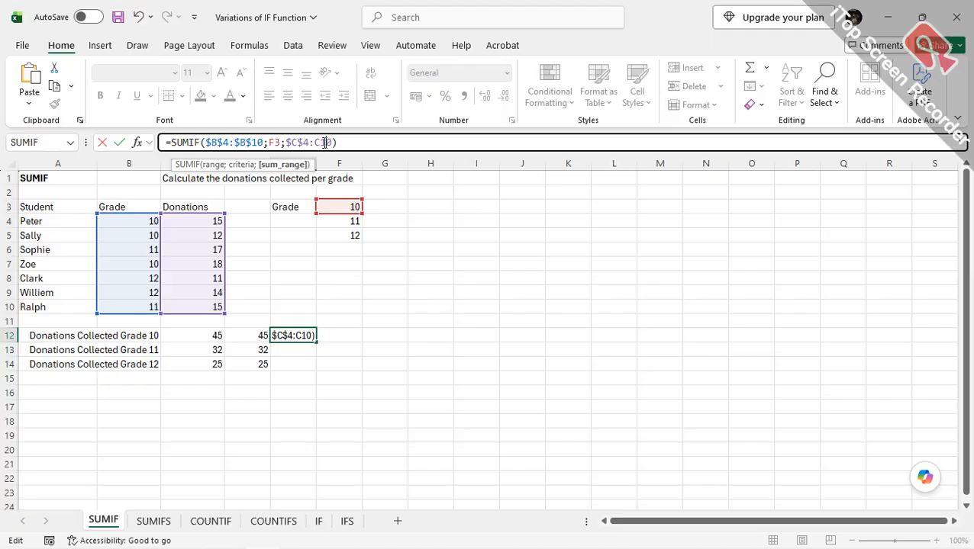
pyautogui.press('F4')
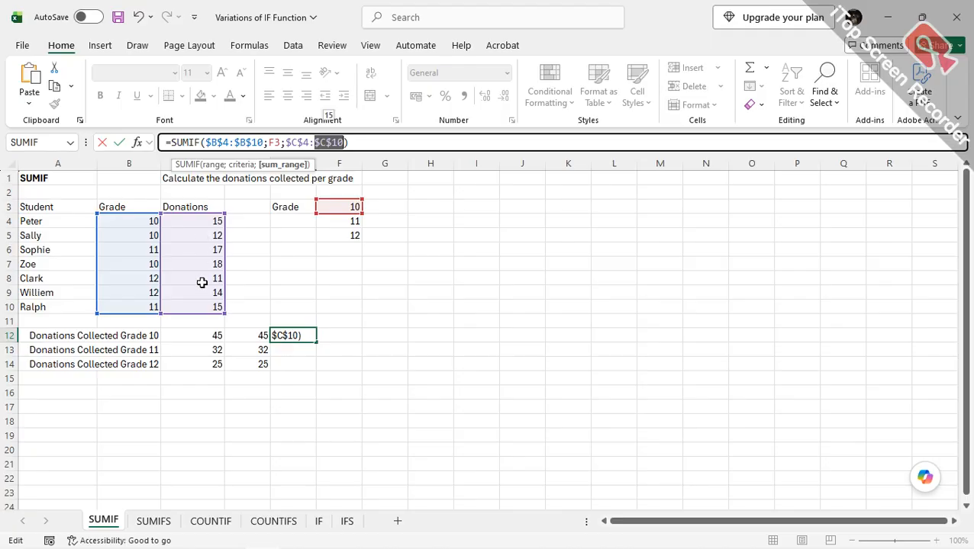
pyautogui.click(279, 142)
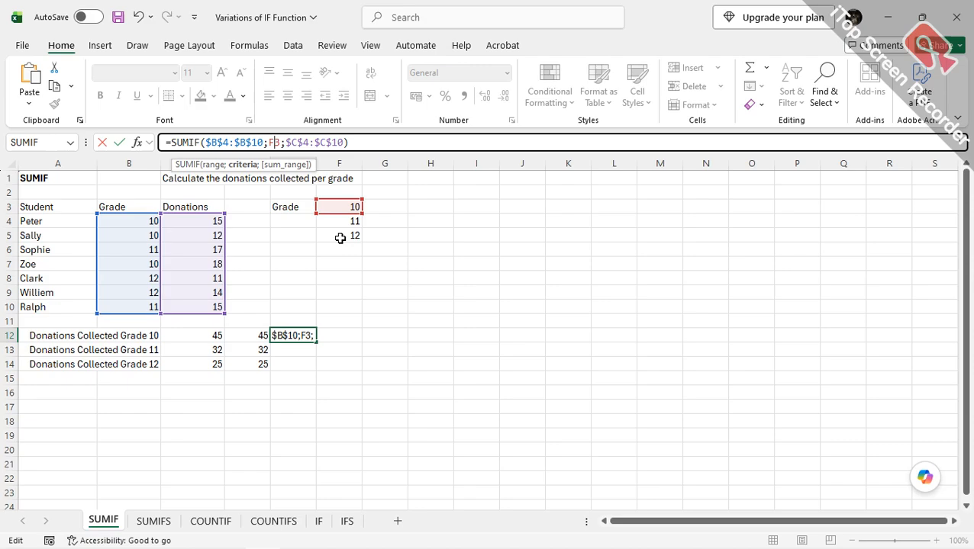
pyautogui.press('Return')
pyautogui.click(305, 336)
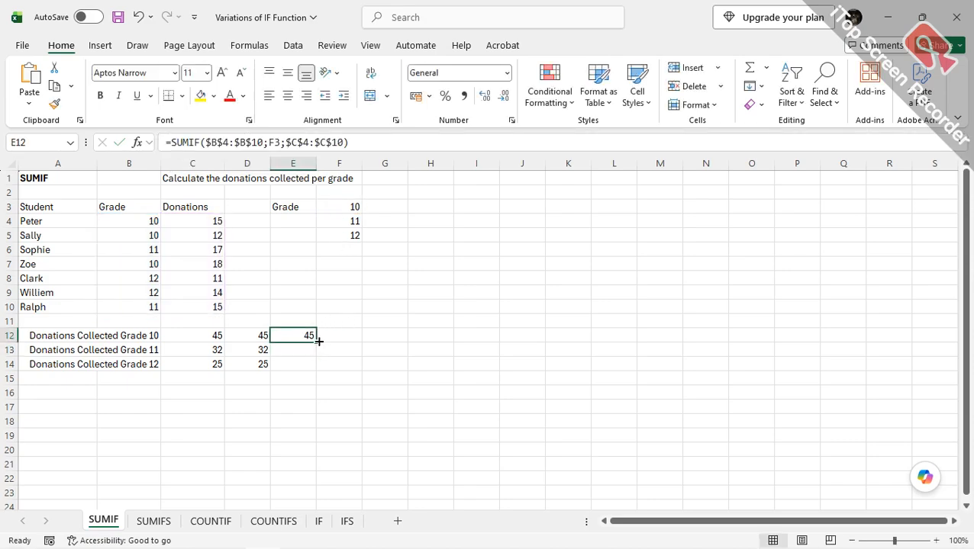
pyautogui.moveTo(315, 343); pyautogui.dragTo(314, 364)
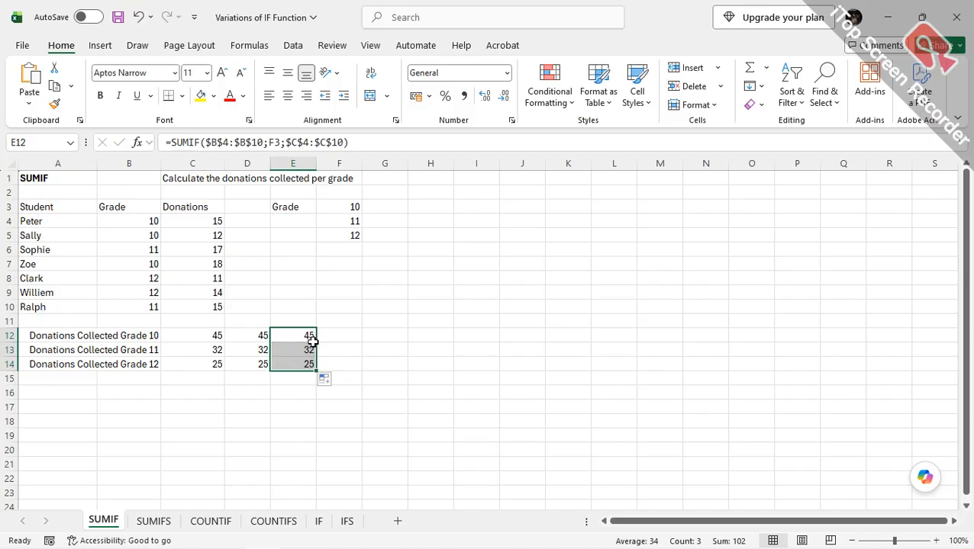
# - Check the criteria cell and absolute ranges referenced by the copied SUMIF formulas in E13 and E14
pyautogui.click(301, 349)
pyautogui.click(295, 364)
pyautogui.click(302, 349)
pyautogui.doubleClick(302, 349)
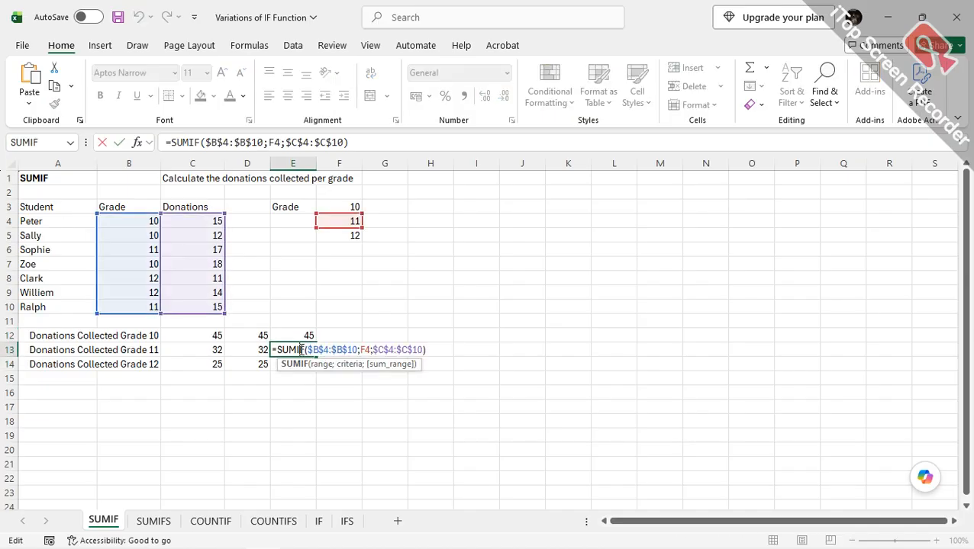
pyautogui.click(299, 364)
pyautogui.doubleClick(299, 363)
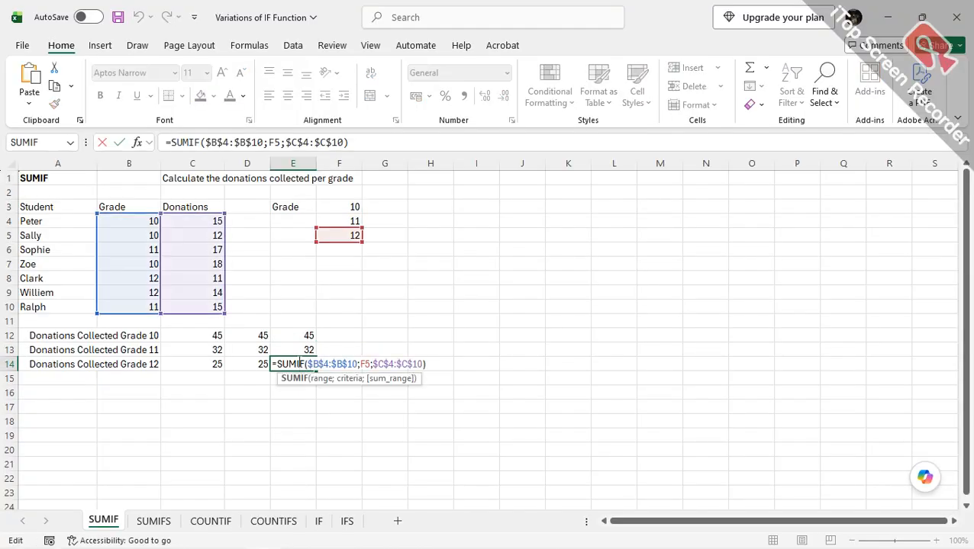
pyautogui.press('Return')
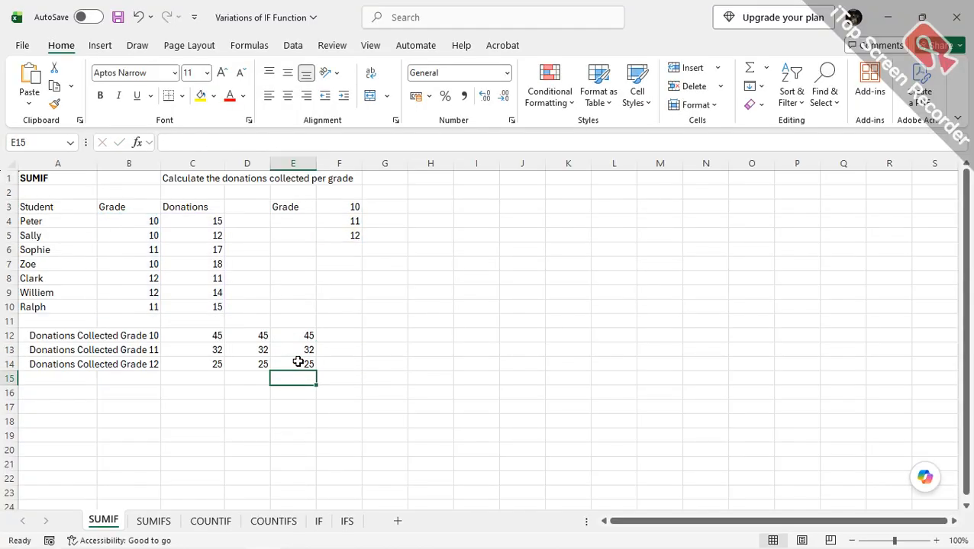
# - Test the copied formulas by setting the grade in F5 to 10, and restore it to 12
pyautogui.click(347, 237)
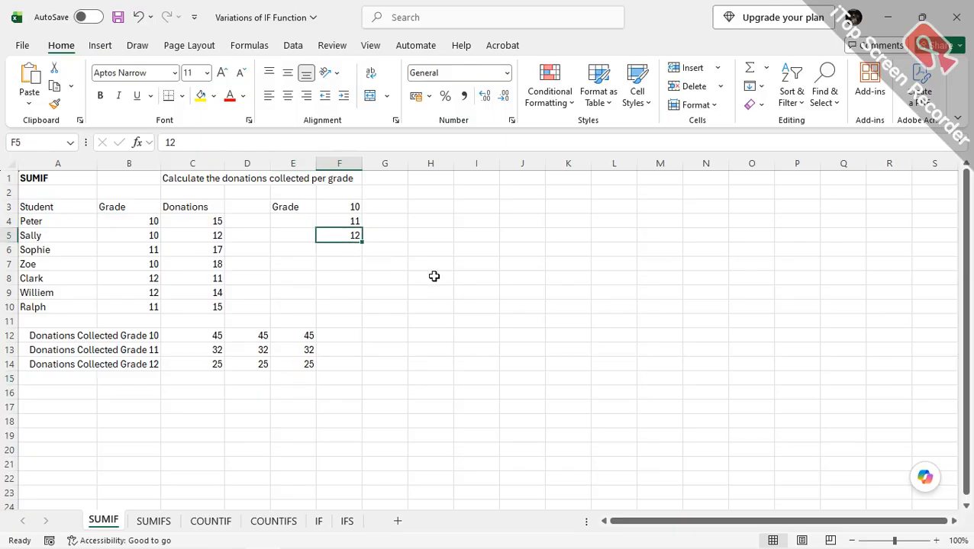
pyautogui.write('10')
pyautogui.press('Return')
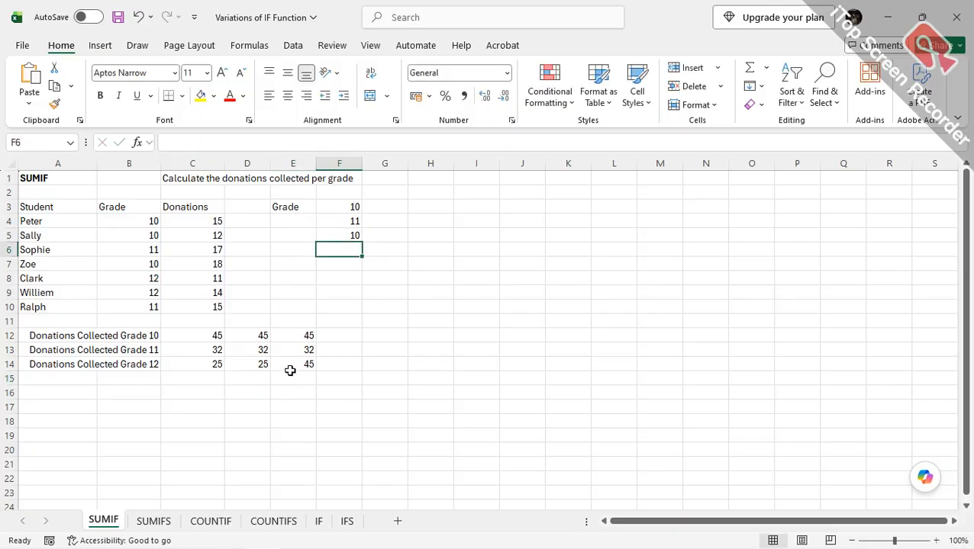
pyautogui.click(294, 366)
pyautogui.click(350, 236)
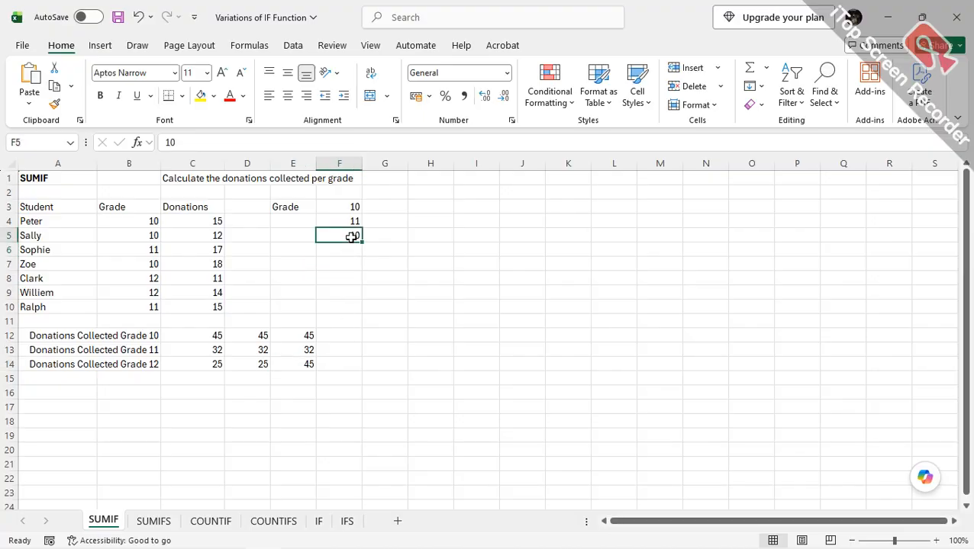
pyautogui.write('12')
pyautogui.press('Return')
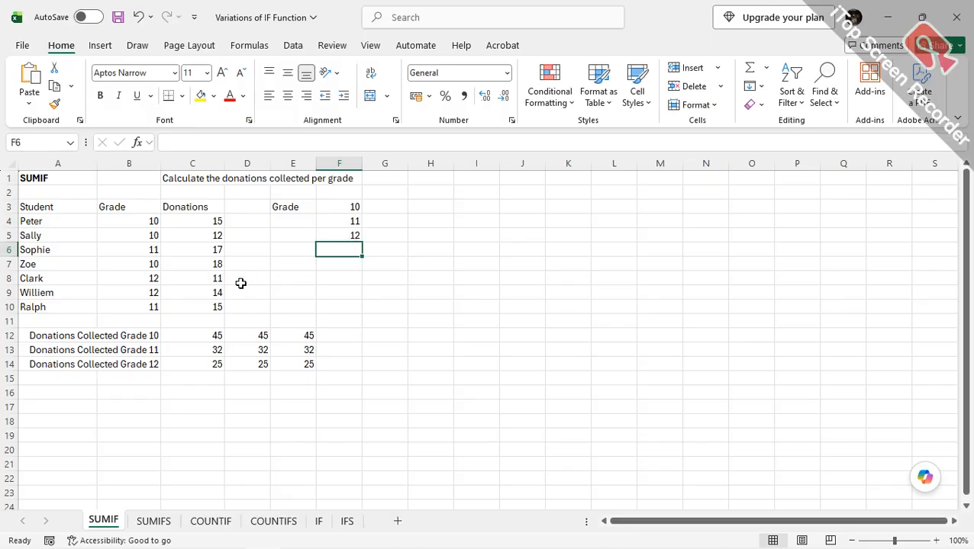
# - Change the criteria reference in the C12 SUMIF formula to the relative reference B4
pyautogui.click(206, 335)
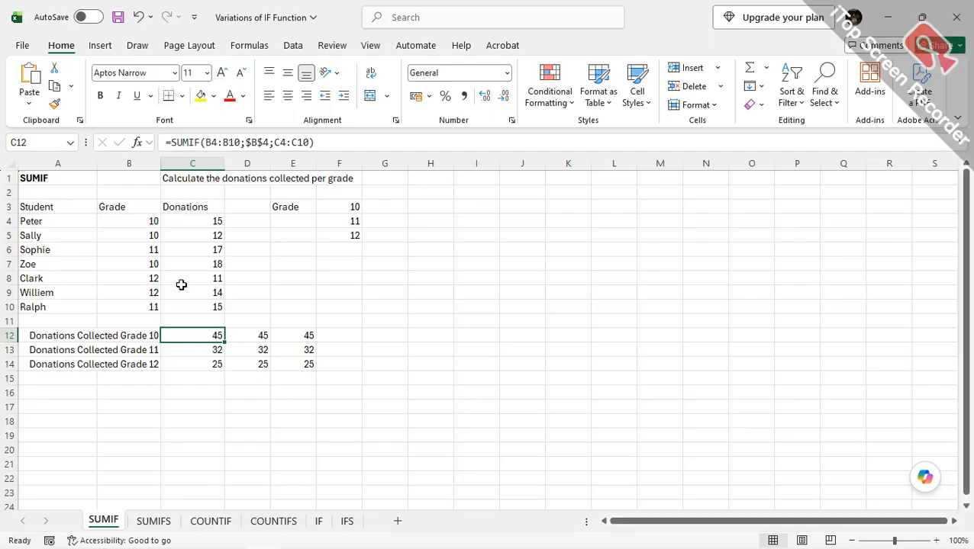
pyautogui.click(261, 141)
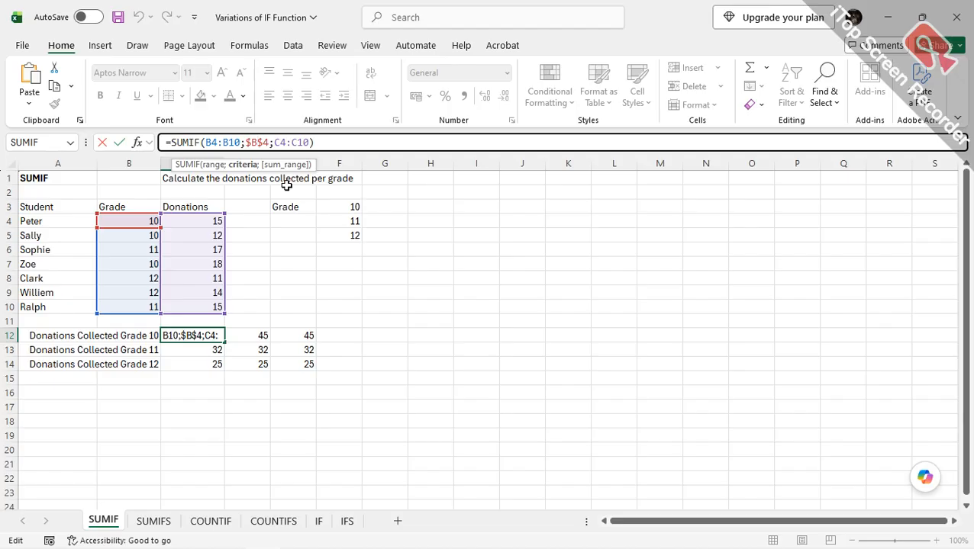
pyautogui.press('F4')
pyautogui.press('F4')
pyautogui.press('F4')
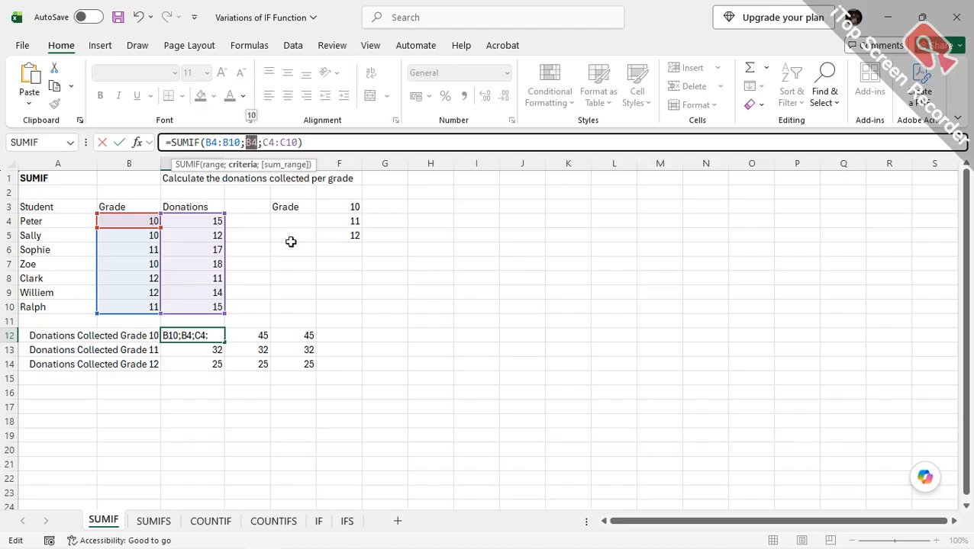
pyautogui.press('Return')
# - Replace the B4 criteria in the D12 SUMIF formula with the number 10
pyautogui.click(257, 336)
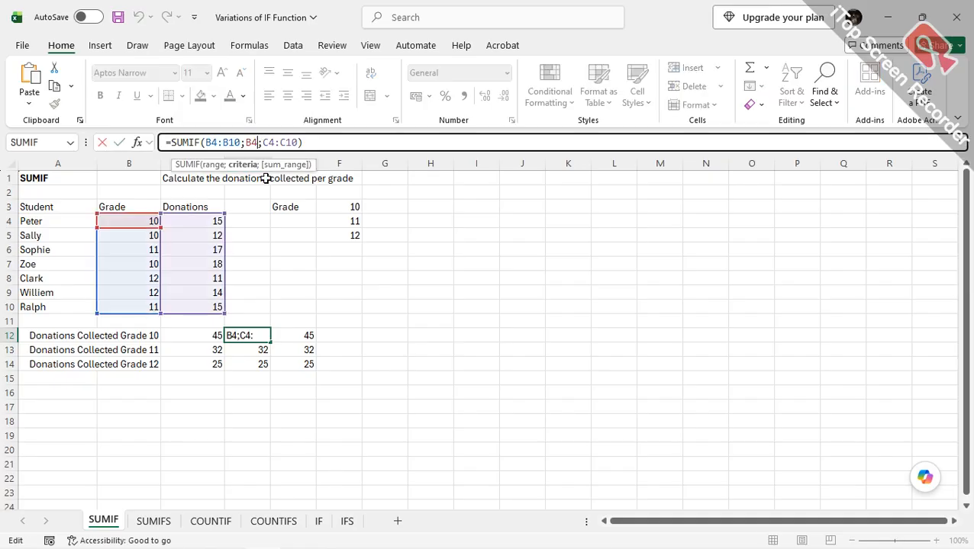
pyautogui.press('BackSpace')
pyautogui.press('BackSpace')
pyautogui.write('10')
pyautogui.press('Return')
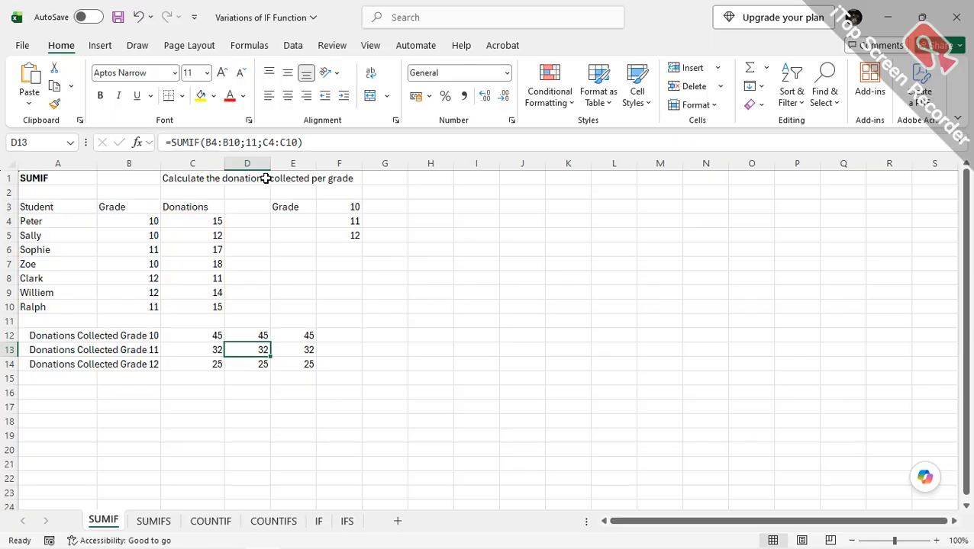
# - Review the E12 SUMIF formula against the grade list F3:F5, the Grade range B4:B10 and the Donations range C4:C10
pyautogui.click(306, 336)
pyautogui.moveTo(346, 203); pyautogui.dragTo(351, 233)
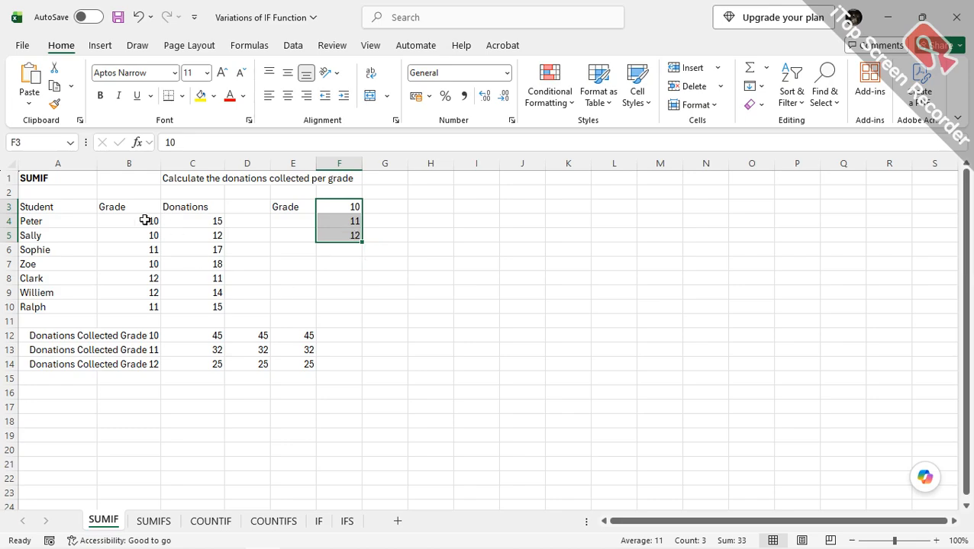
pyautogui.click(305, 337)
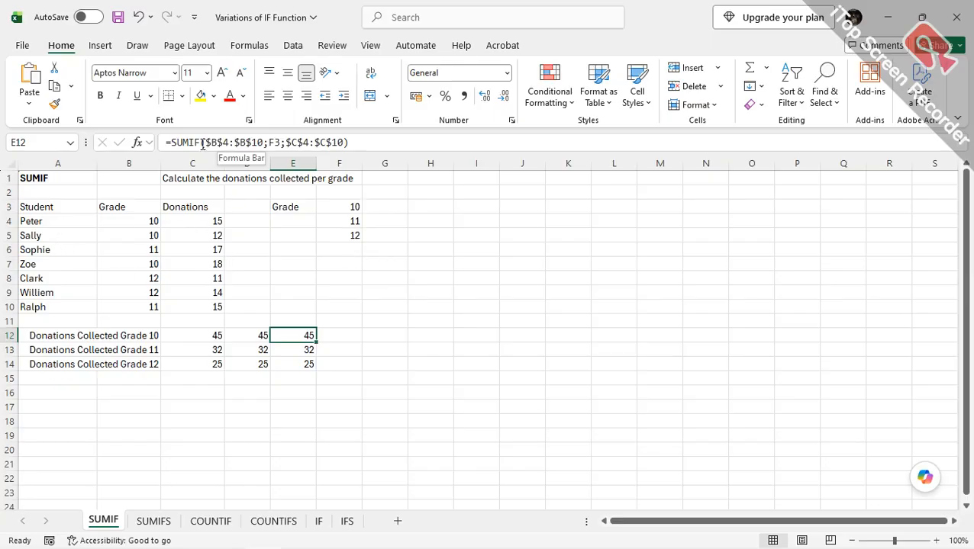
pyautogui.moveTo(122, 221); pyautogui.dragTo(131, 307)
pyautogui.moveTo(200, 221); pyautogui.dragTo(205, 307)
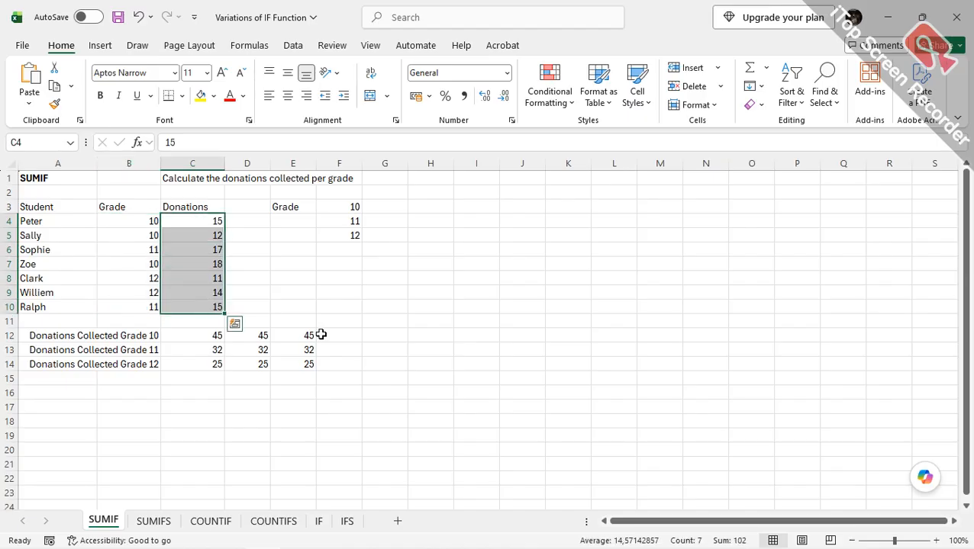
pyautogui.click(85, 180)
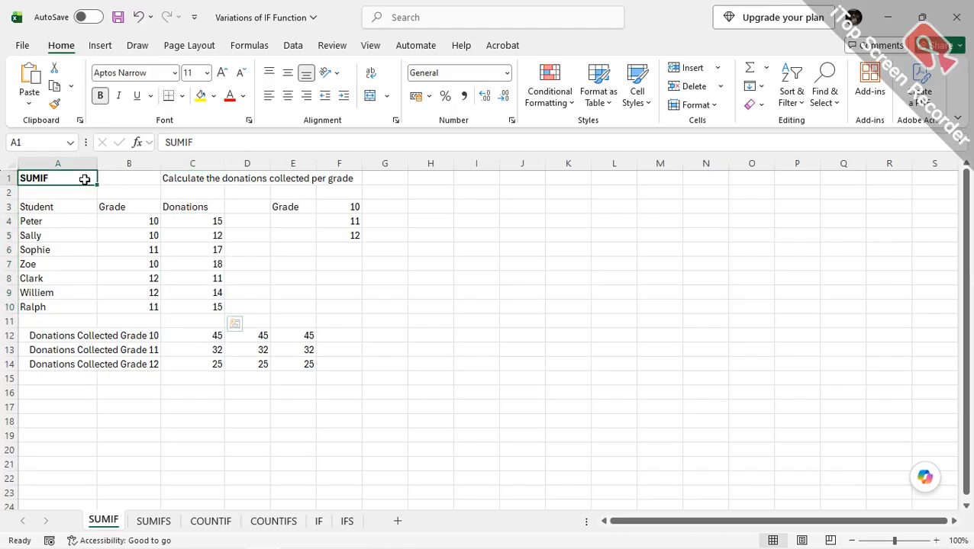
# - On the SUMIFS sheet, find the SUMIFS function and insert it in cell E12
pyautogui.click(153, 522)
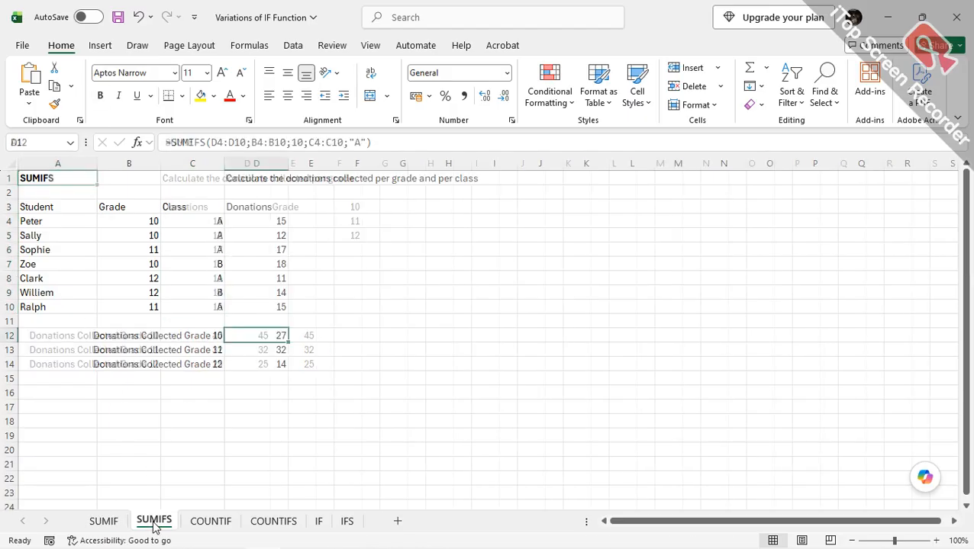
pyautogui.click(104, 522)
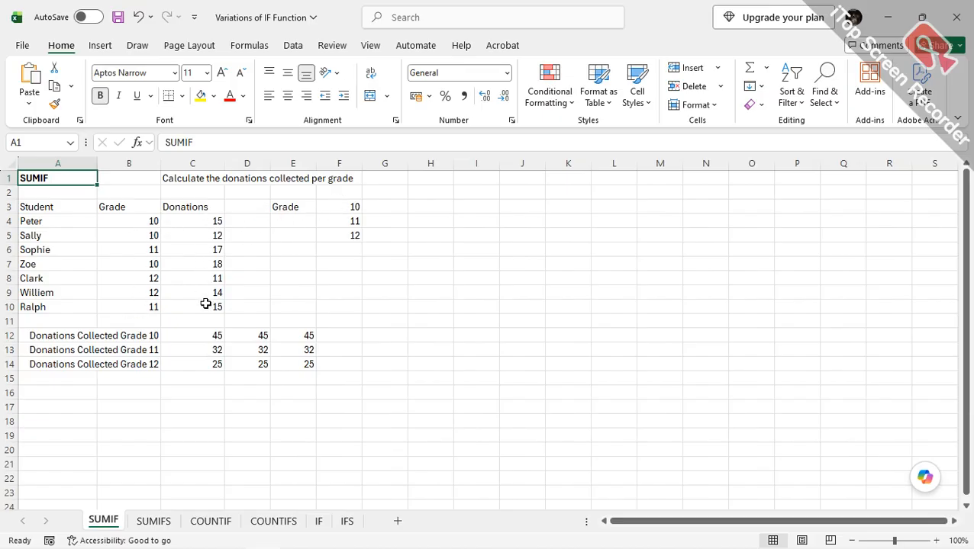
pyautogui.click(154, 522)
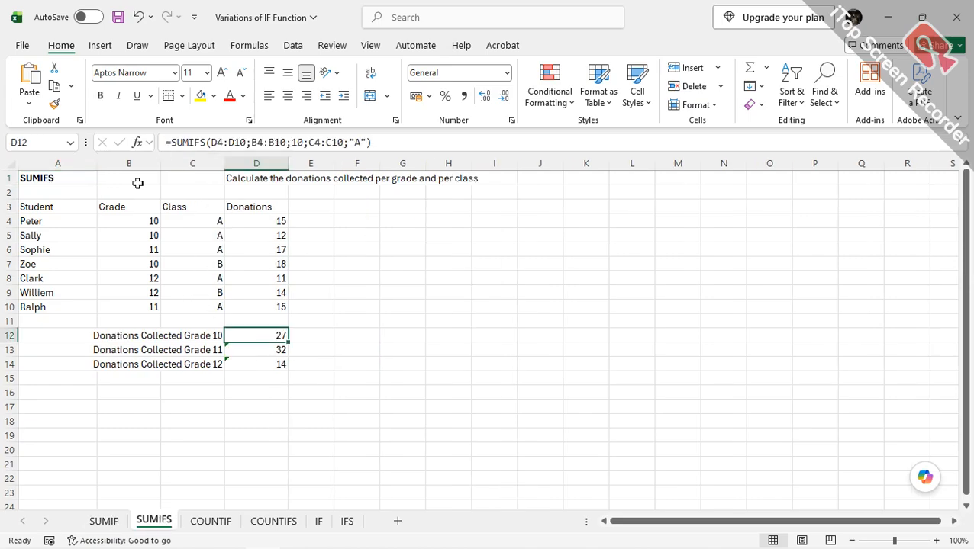
pyautogui.click(308, 335)
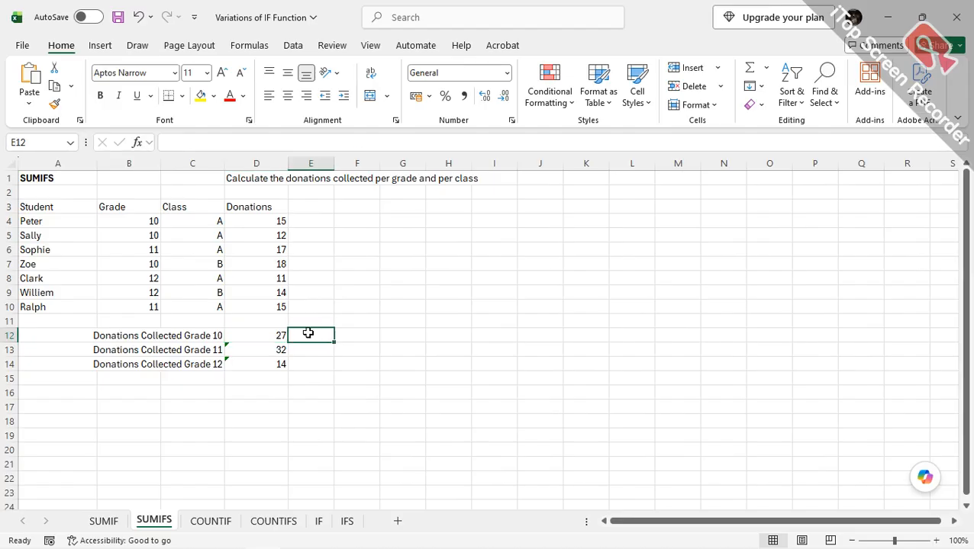
pyautogui.click(139, 144)
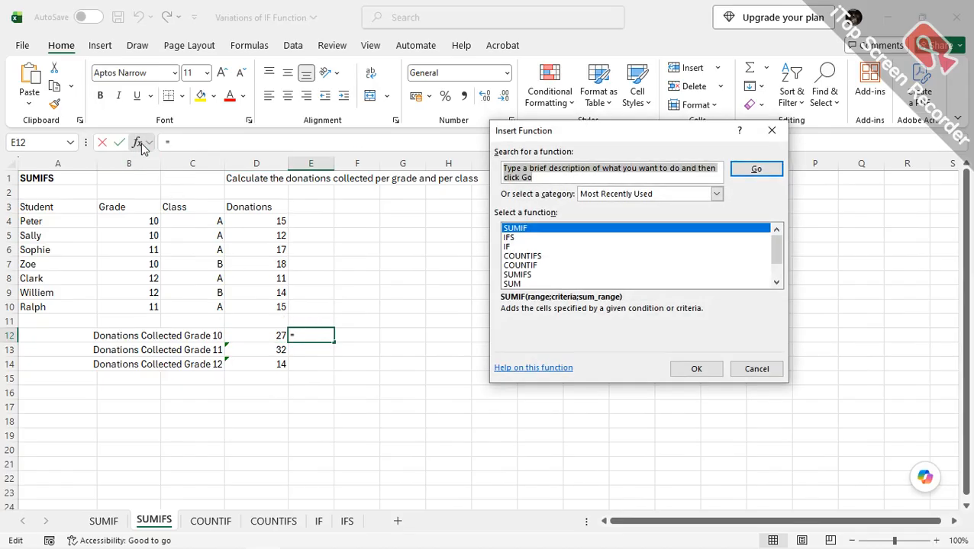
pyautogui.write('sumifs')
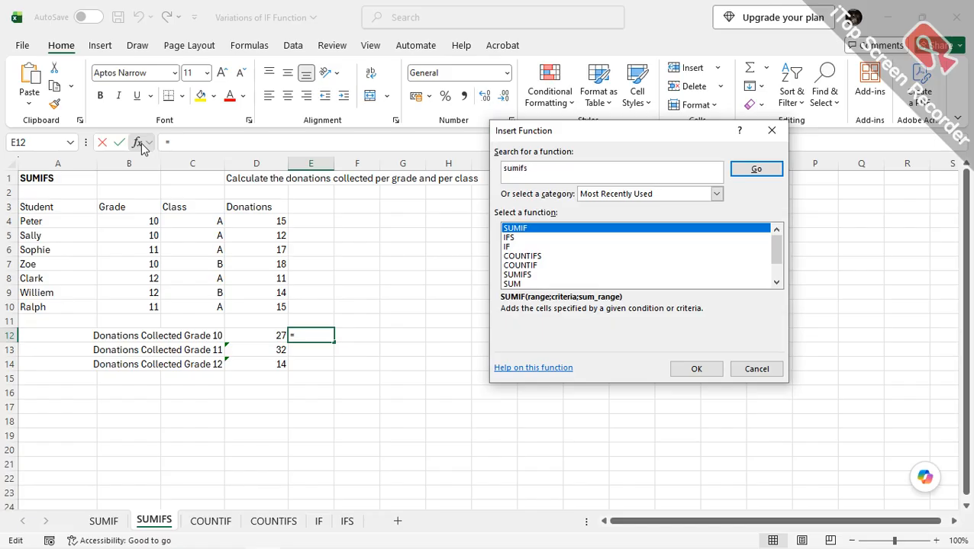
pyautogui.press('Return')
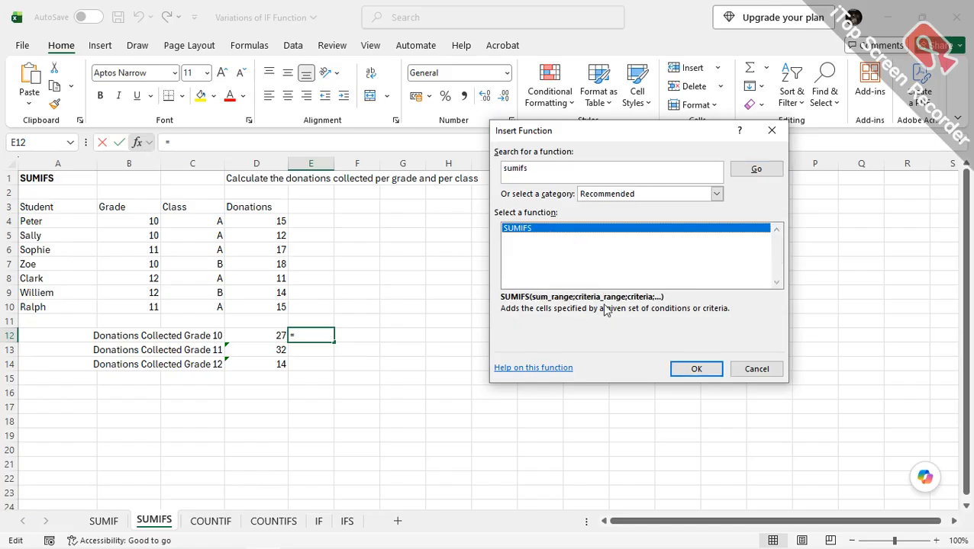
pyautogui.click(698, 369)
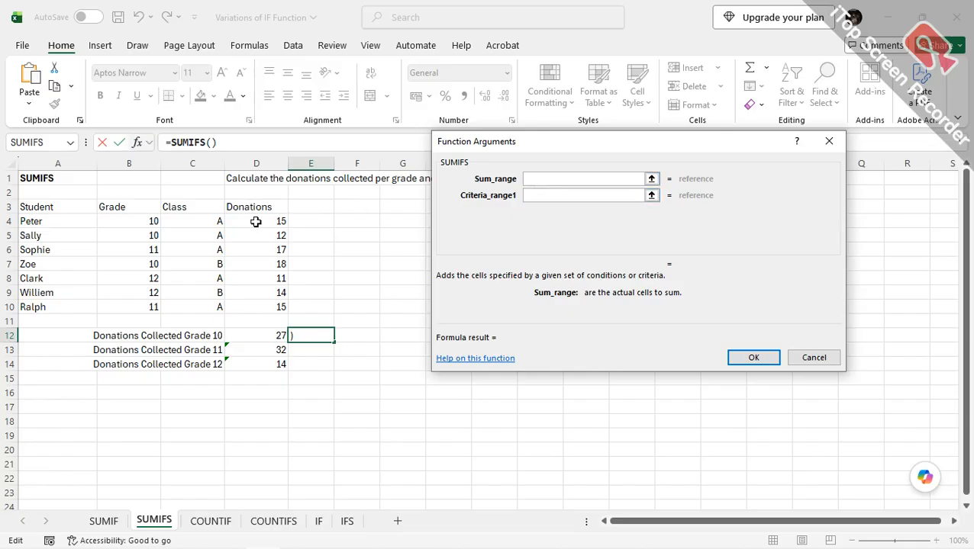
# - Set the SUMIFS sum range to D4:D10, the first criteria range to B4:B10 and the first criterion to 10
pyautogui.moveTo(258, 221); pyautogui.dragTo(257, 307)
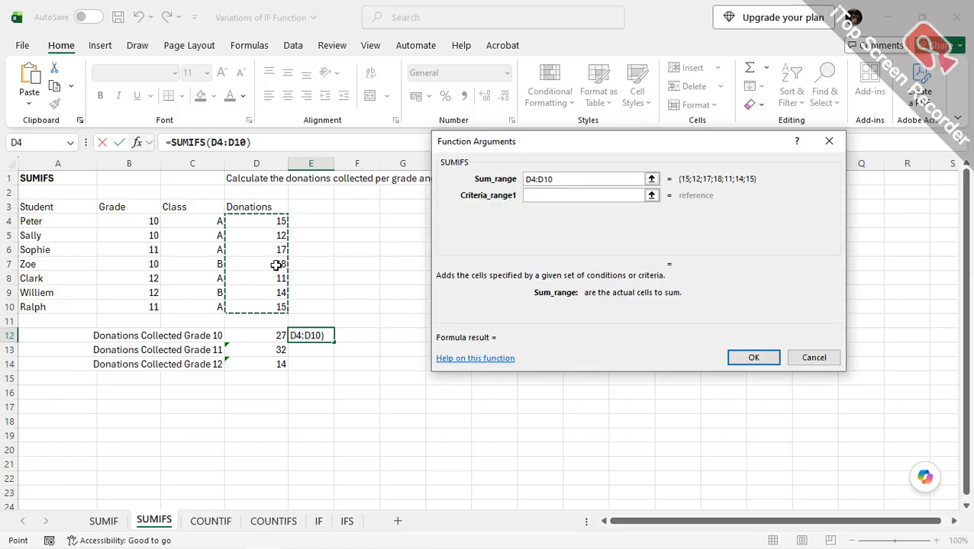
pyautogui.click(540, 195)
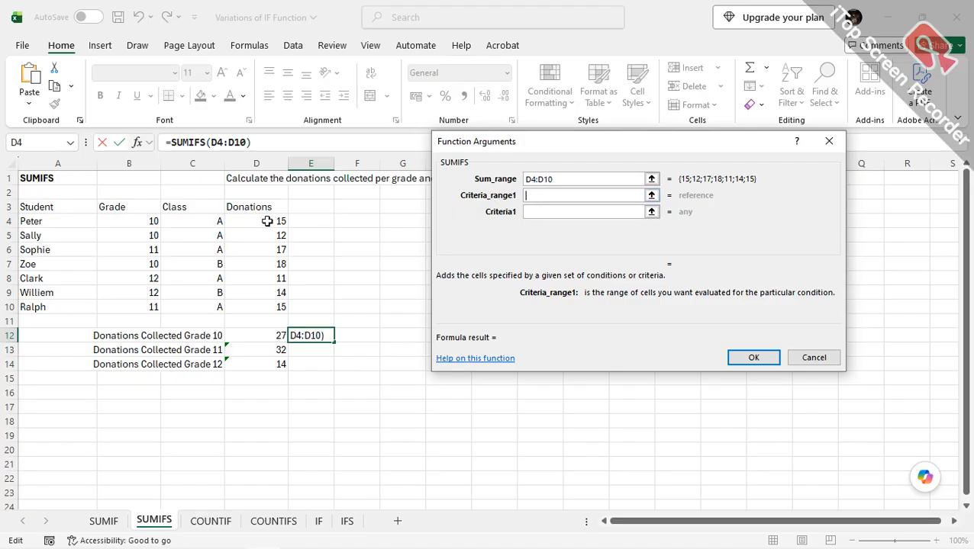
pyautogui.moveTo(130, 221); pyautogui.dragTo(133, 303)
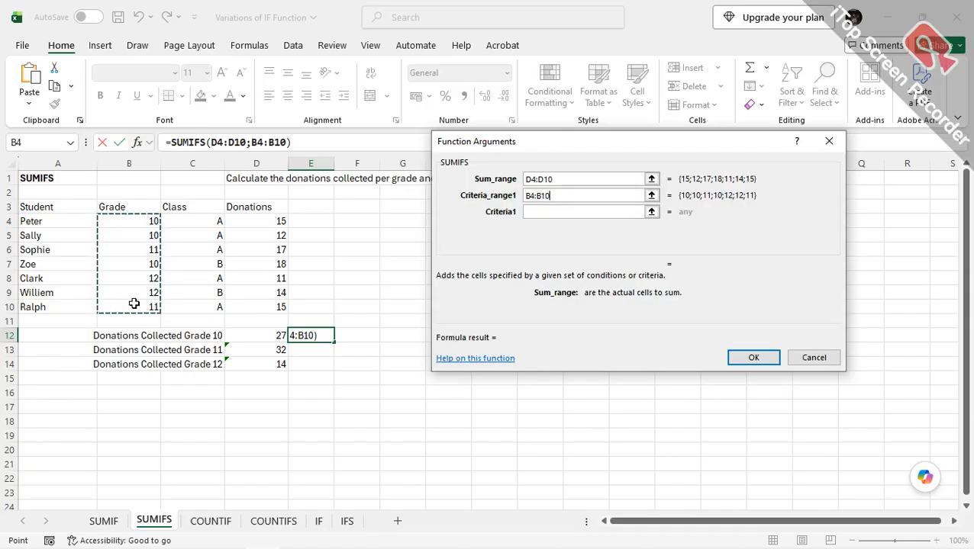
pyautogui.click(542, 212)
pyautogui.write('10')
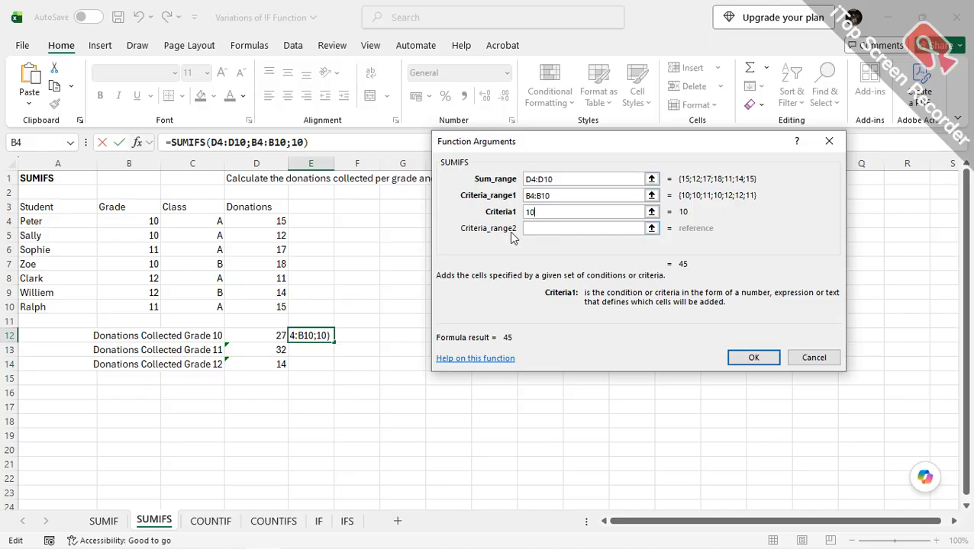
pyautogui.write('+')
pyautogui.click(192, 219)
pyautogui.moveTo(191, 219); pyautogui.dragTo(204, 308)
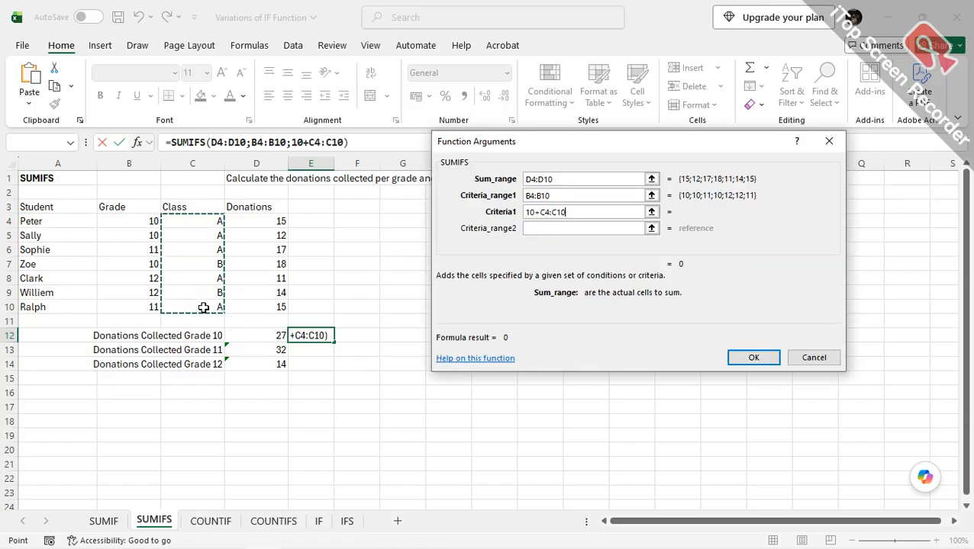
pyautogui.click(560, 229)
pyautogui.moveTo(569, 212); pyautogui.dragTo(537, 219)
pyautogui.press('BackSpace')
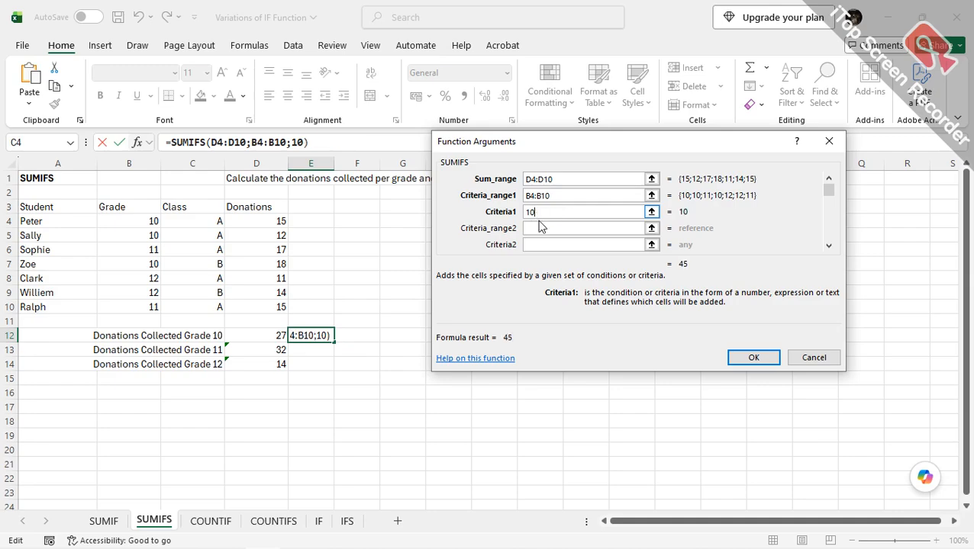
# - Add C4:C10 as the second criteria range with criterion "A" to the E12 SUMIFS function and enter the formula
pyautogui.click(546, 228)
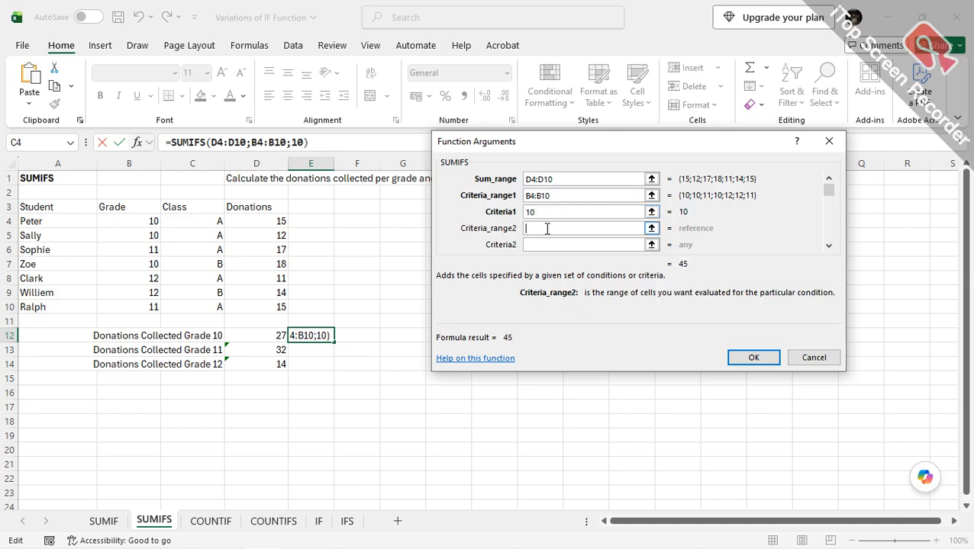
pyautogui.click(206, 221)
pyautogui.moveTo(206, 221); pyautogui.dragTo(213, 307)
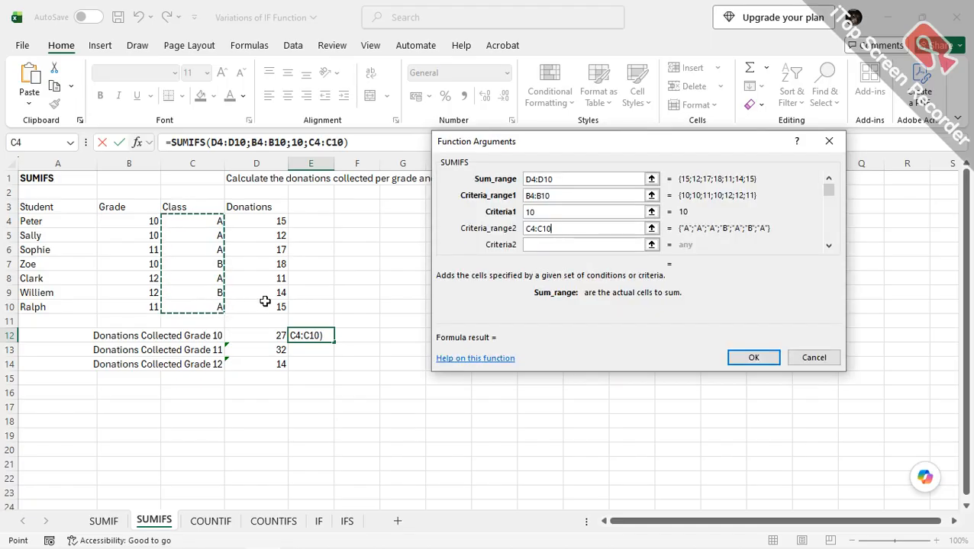
pyautogui.press('Tab')
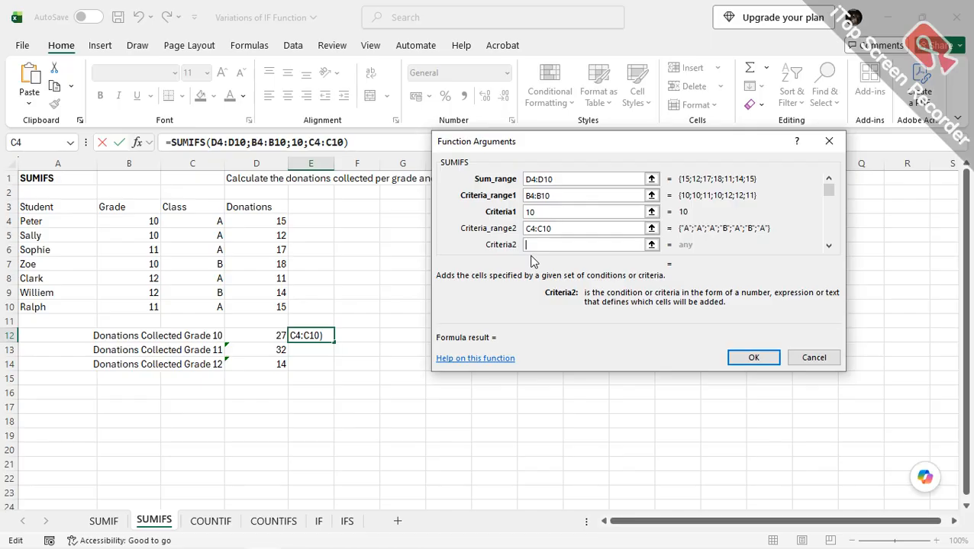
pyautogui.write('A')
pyautogui.press('Tab')
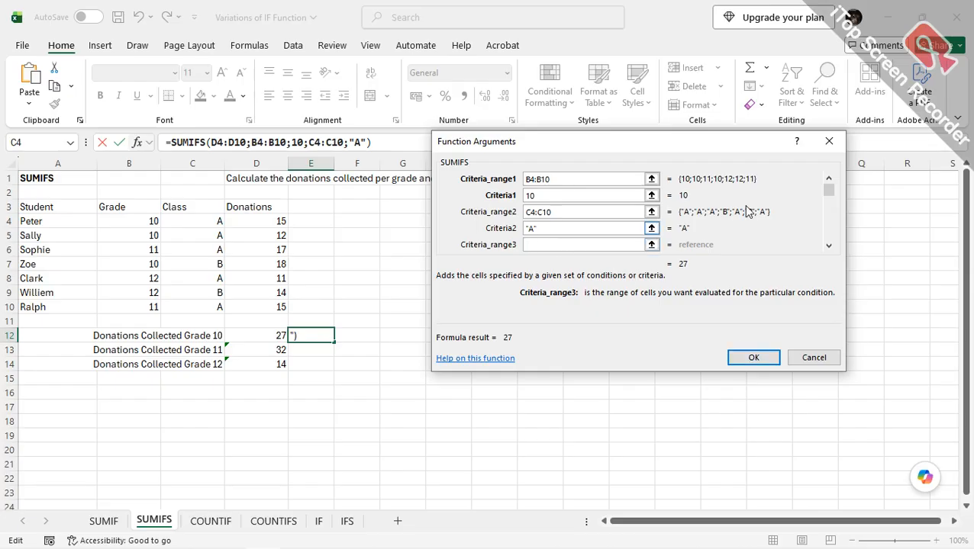
pyautogui.moveTo(828, 188); pyautogui.dragTo(830, 234)
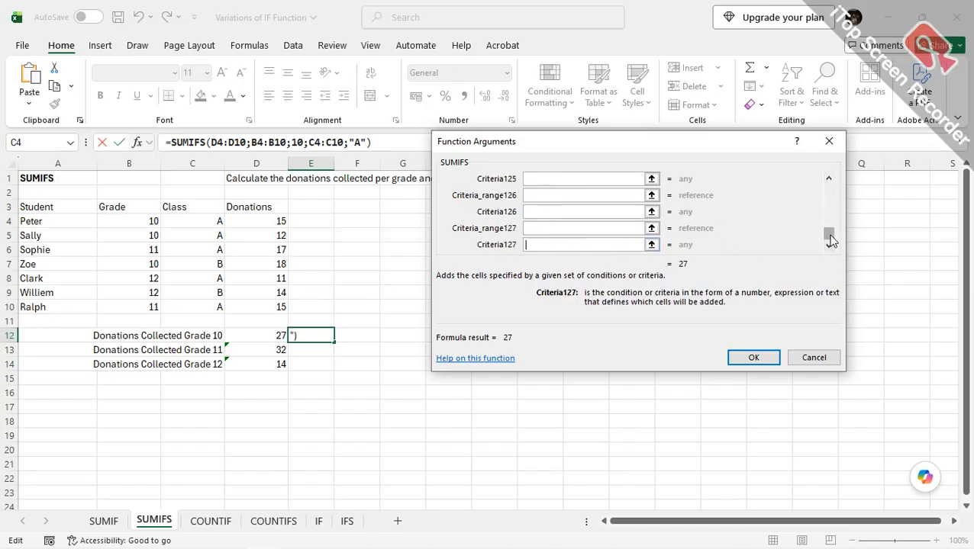
pyautogui.moveTo(831, 238); pyautogui.dragTo(831, 192)
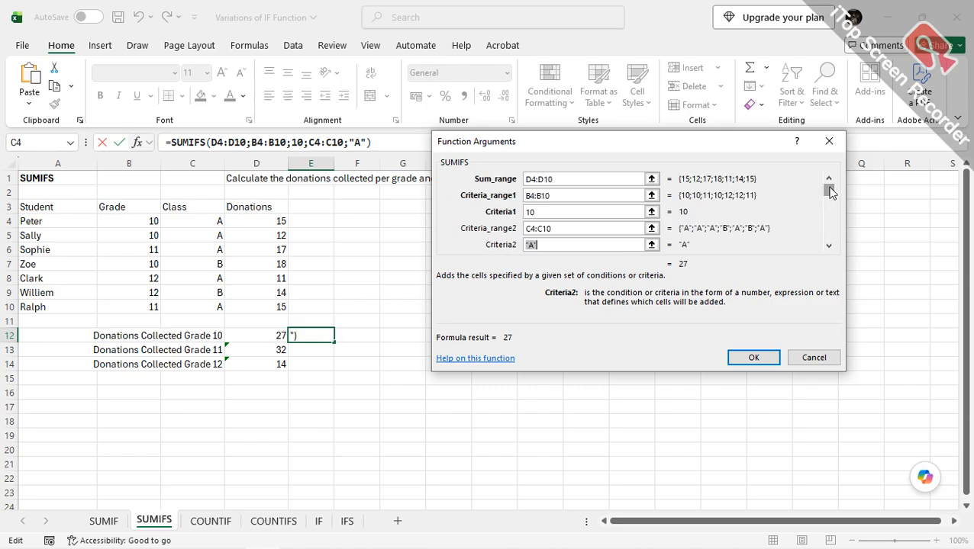
pyautogui.click(827, 246)
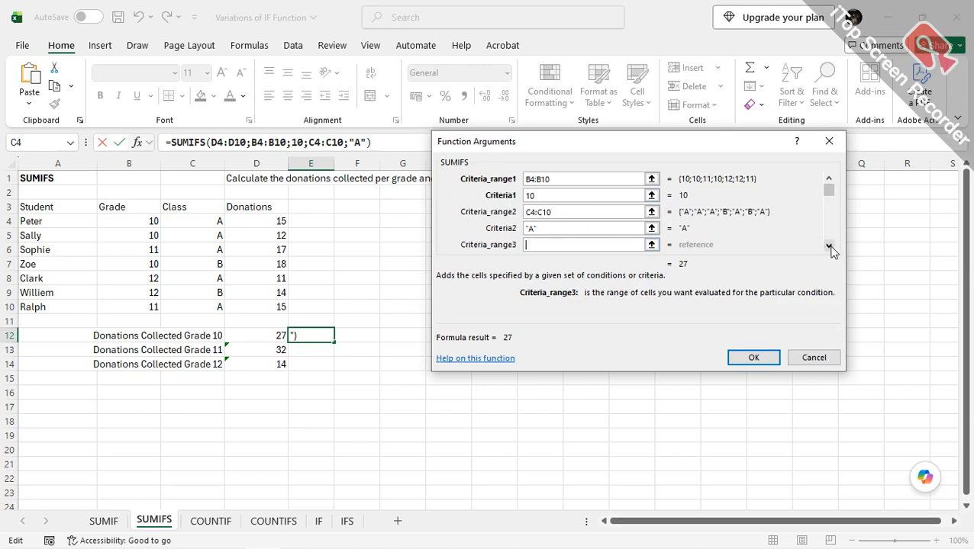
pyautogui.click(766, 359)
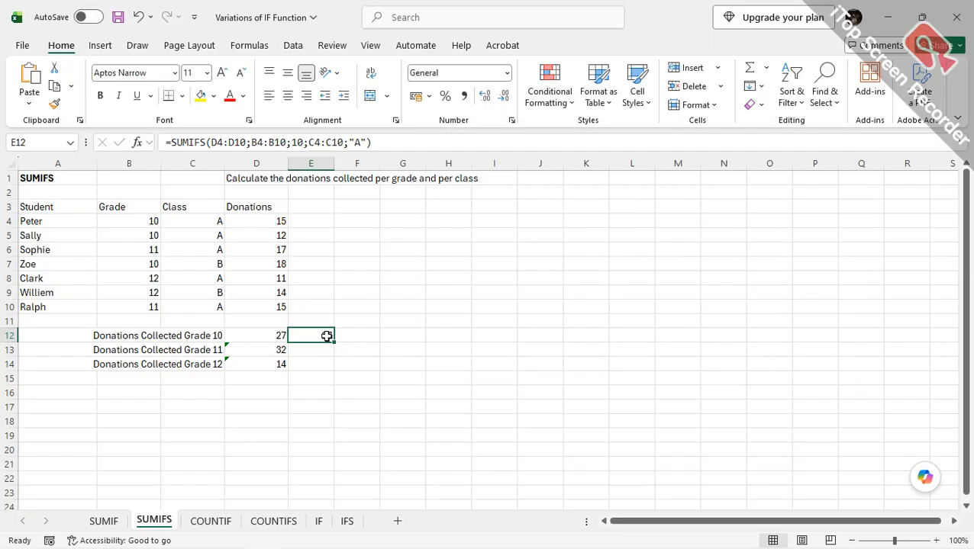
# - Insert SUMIFS in cell E13 with sum range D4:D10, first criteria range B4:B10 and cell B6 as the first criterion
pyautogui.click(266, 349)
pyautogui.click(318, 355)
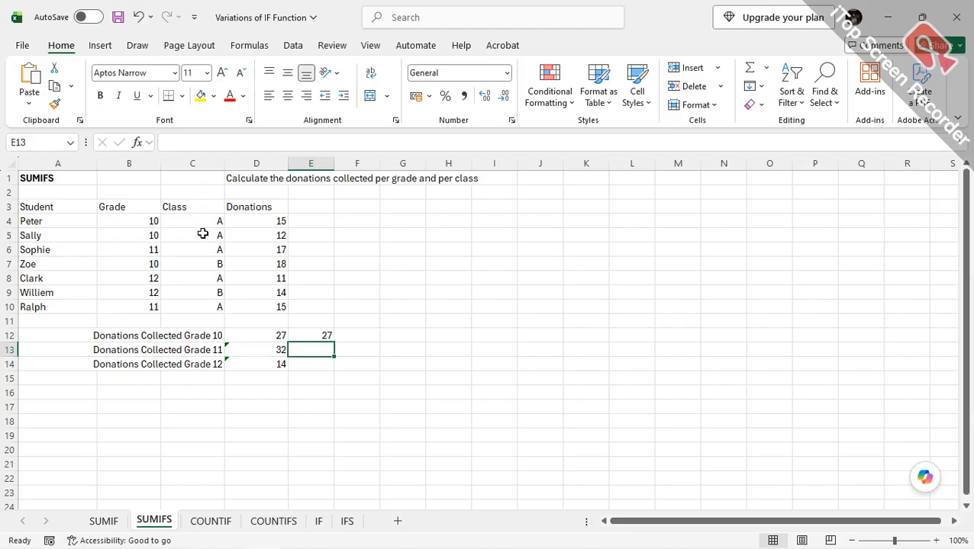
pyautogui.click(138, 144)
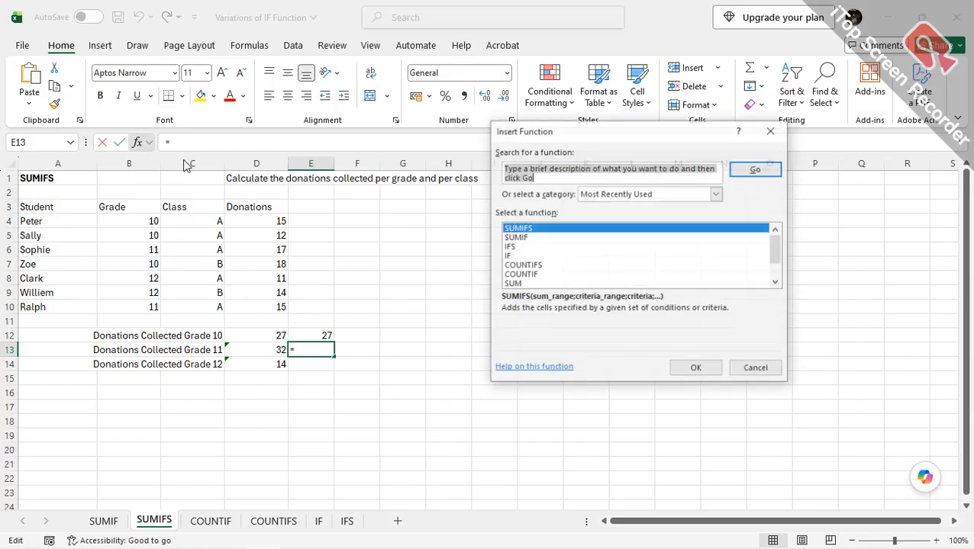
pyautogui.click(693, 369)
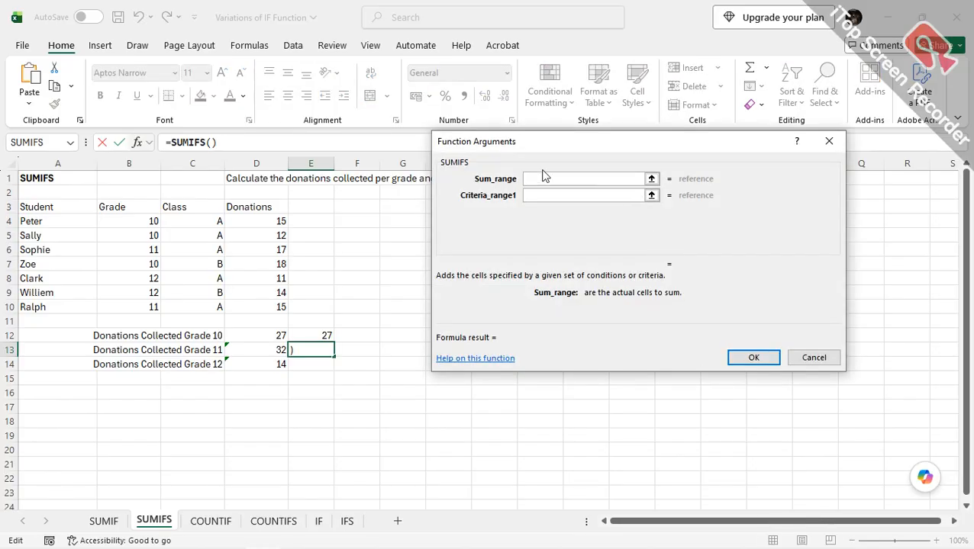
pyautogui.moveTo(255, 220); pyautogui.dragTo(304, 306)
pyautogui.click(554, 200)
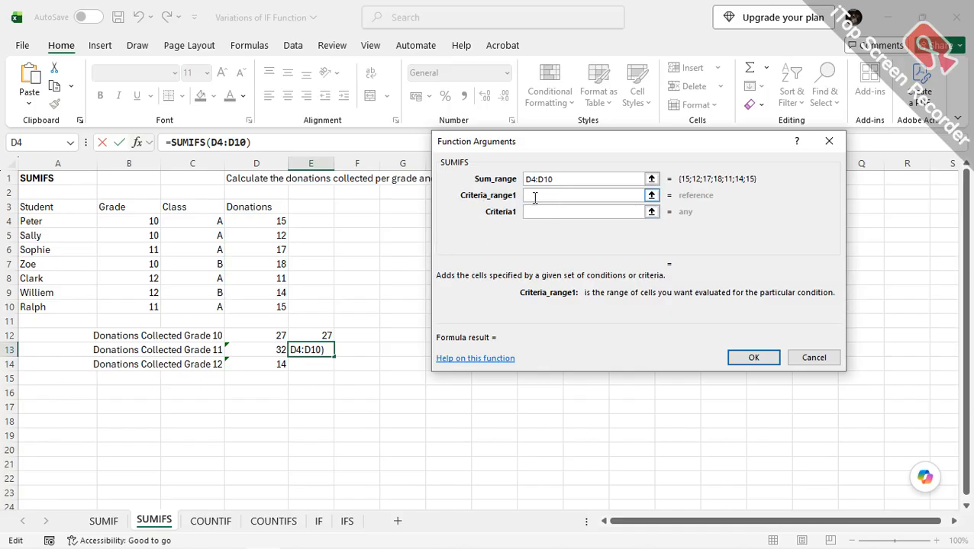
pyautogui.moveTo(138, 221); pyautogui.dragTo(141, 304)
pyautogui.press('Tab')
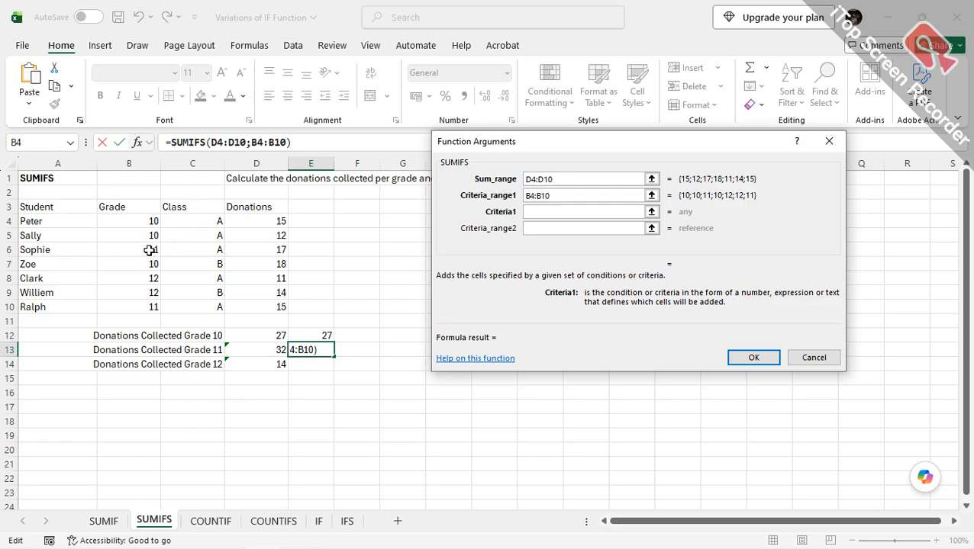
pyautogui.click(150, 249)
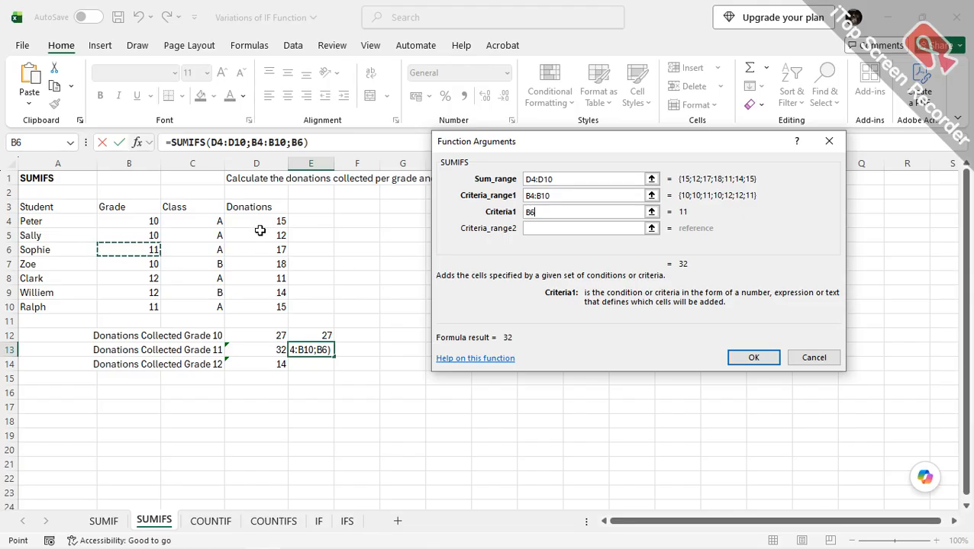
# - Set the second criteria range of the E13 SUMIFS function to the Class cells C4:C10
pyautogui.click(544, 227)
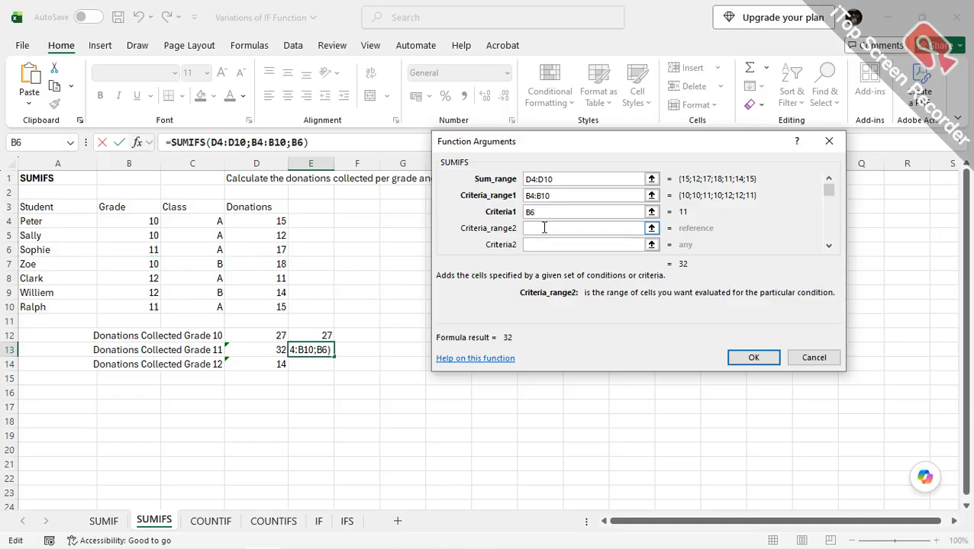
pyautogui.click(201, 219)
pyautogui.moveTo(200, 219); pyautogui.dragTo(202, 307)
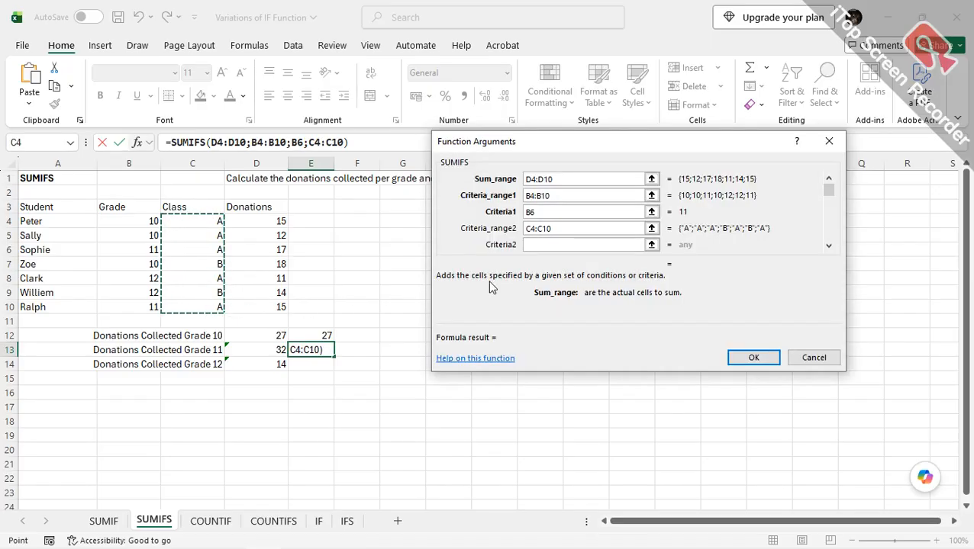
pyautogui.click(544, 244)
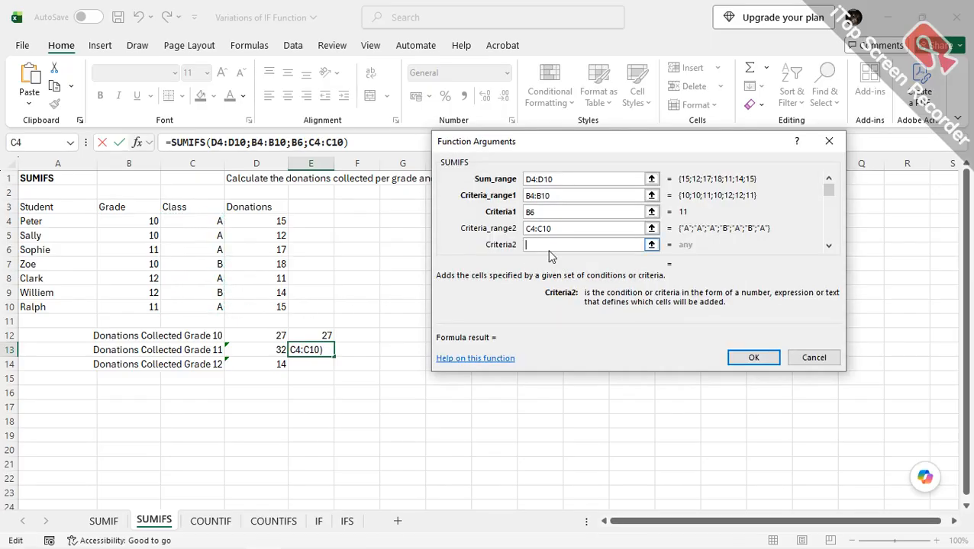
pyautogui.write('C12:E14')
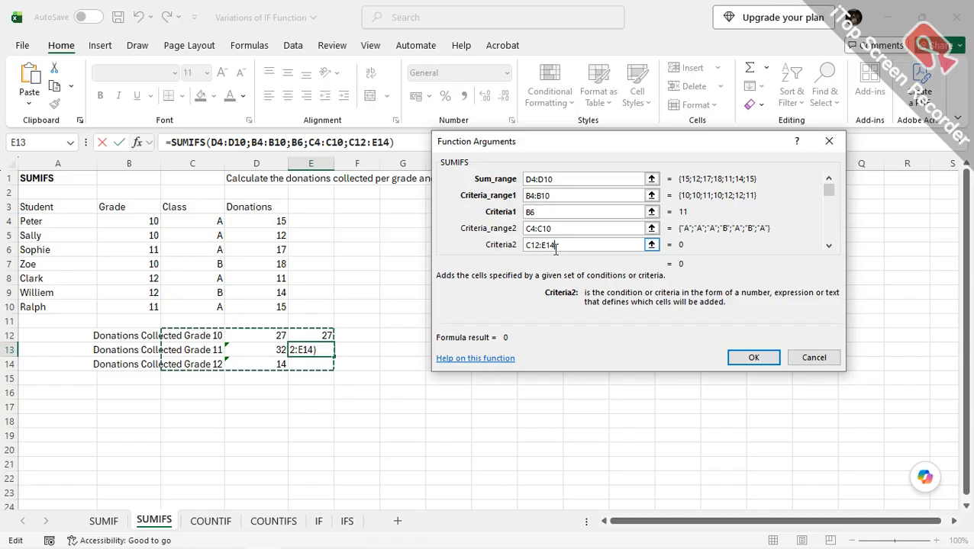
pyautogui.moveTo(567, 249); pyautogui.dragTo(510, 255)
pyautogui.press('BackSpace')
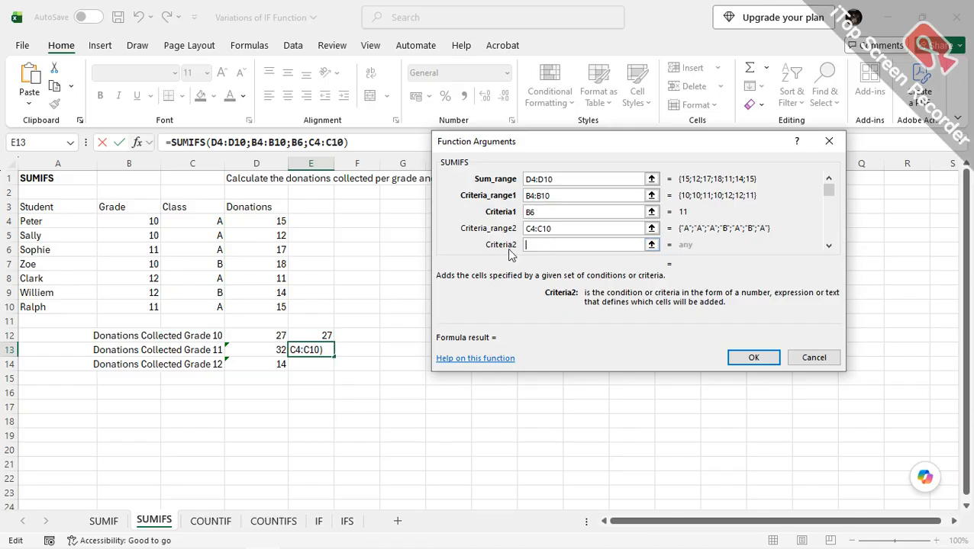
# - Set the second criterion of the E13 SUMIFS function to "A" and enter the formula
pyautogui.write('A')
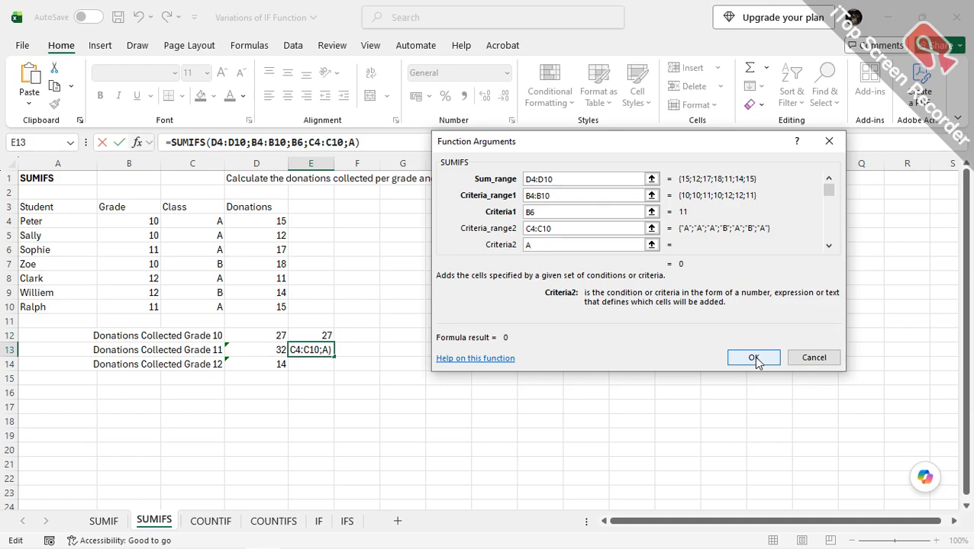
pyautogui.press('Tab')
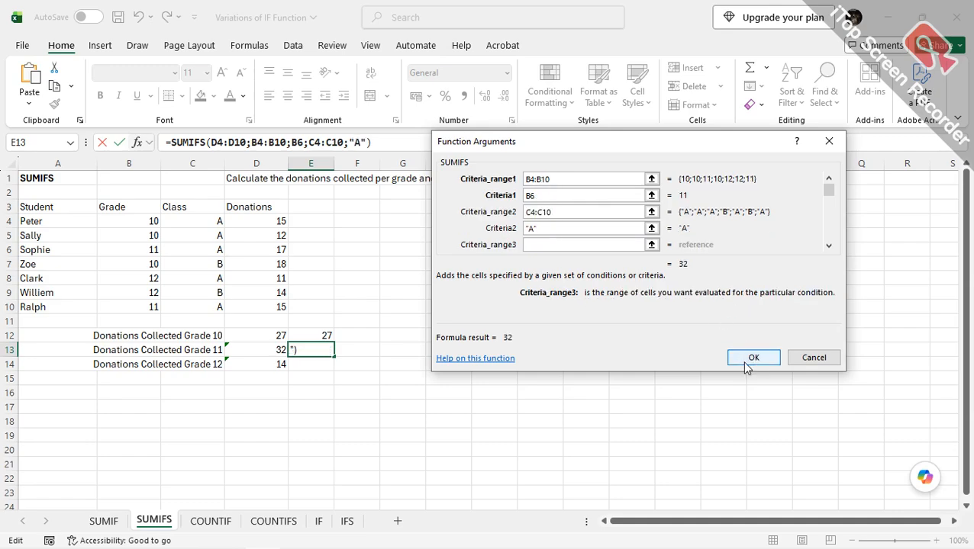
pyautogui.click(753, 359)
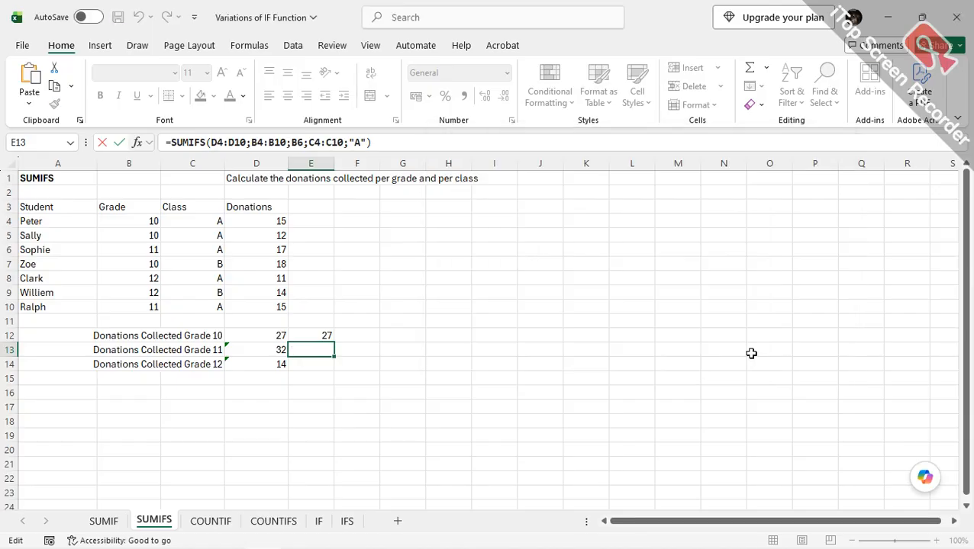
# - Start a SUMIFS formula directly in cell E14 with sum range D4:D10, first criteria range B4:B10 and criterion 12
pyautogui.click(312, 366)
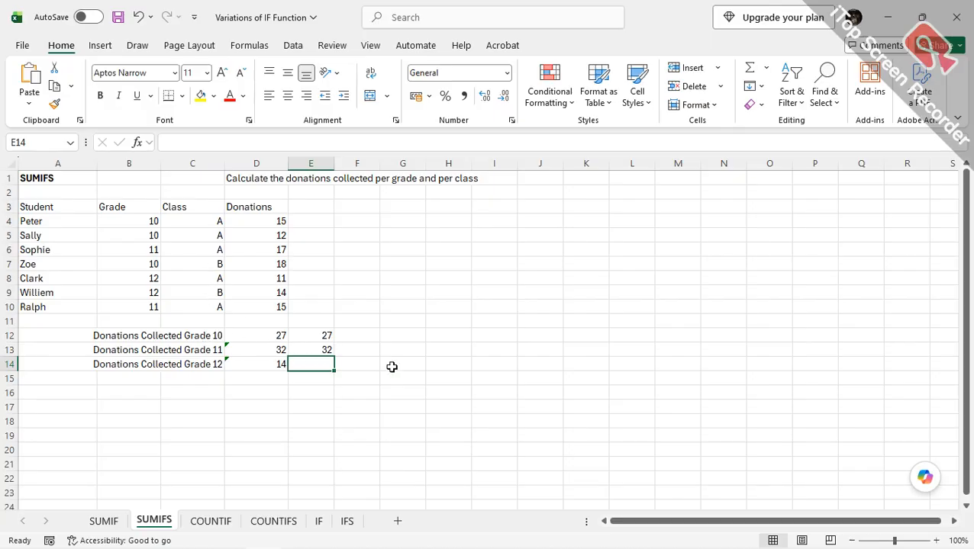
pyautogui.write('=sum')
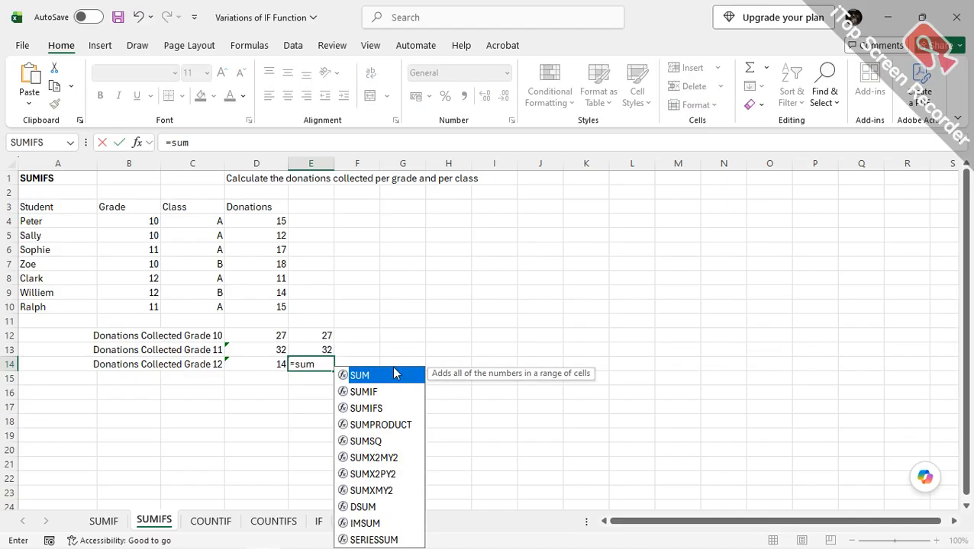
pyautogui.write('ifs')
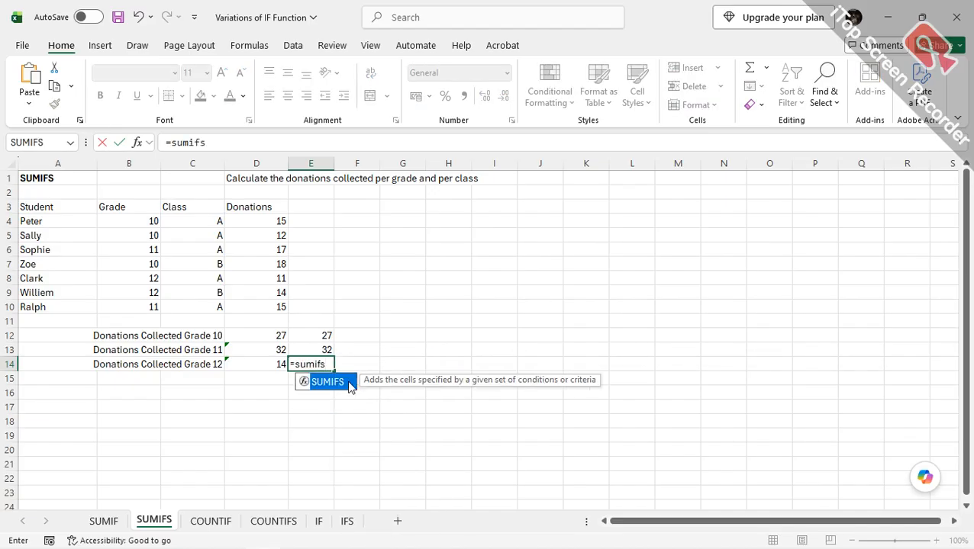
pyautogui.doubleClick(331, 382)
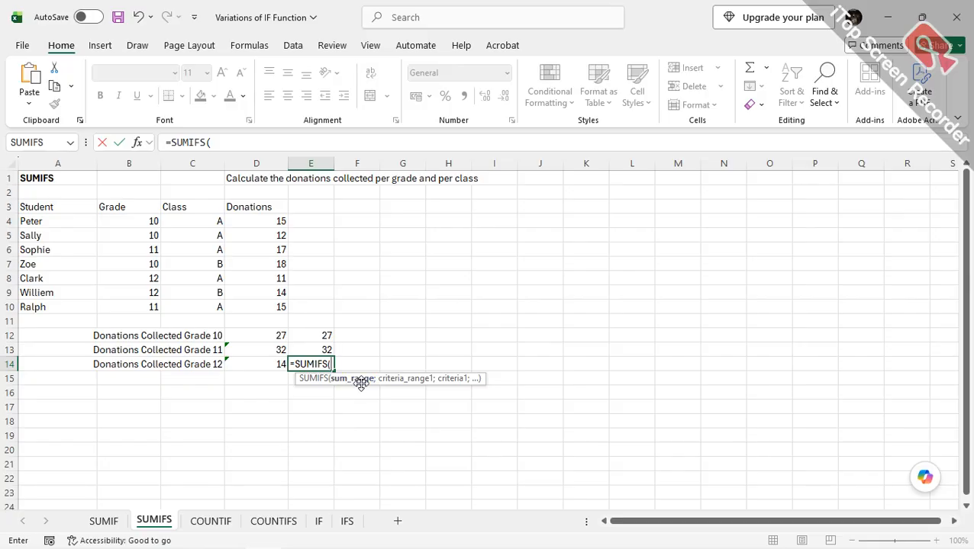
pyautogui.moveTo(267, 221); pyautogui.dragTo(277, 304)
pyautogui.write(';')
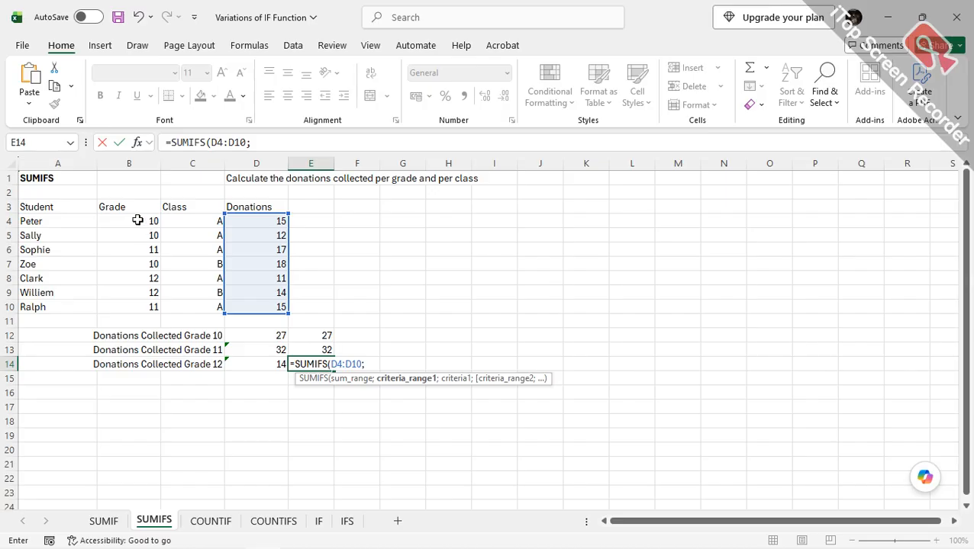
pyautogui.moveTo(135, 220); pyautogui.dragTo(142, 308)
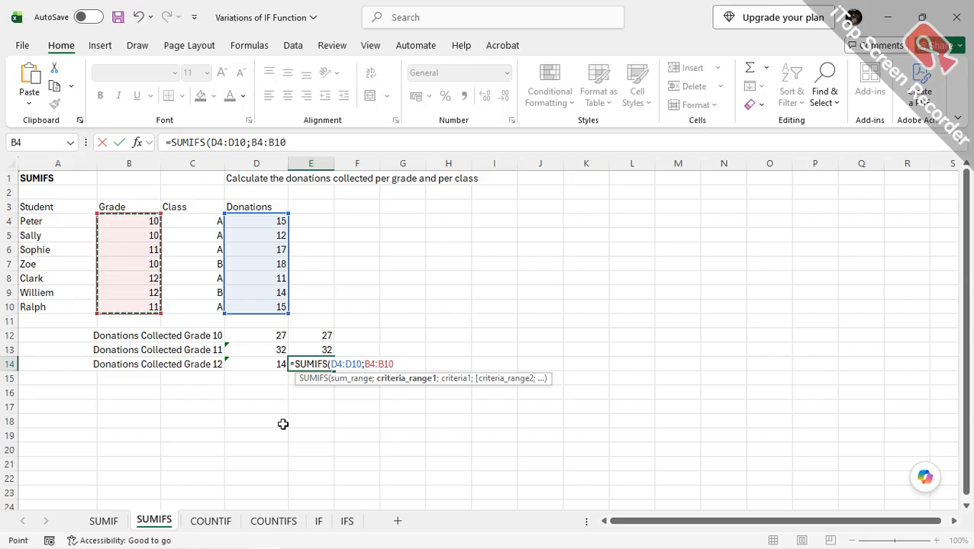
pyautogui.write(';')
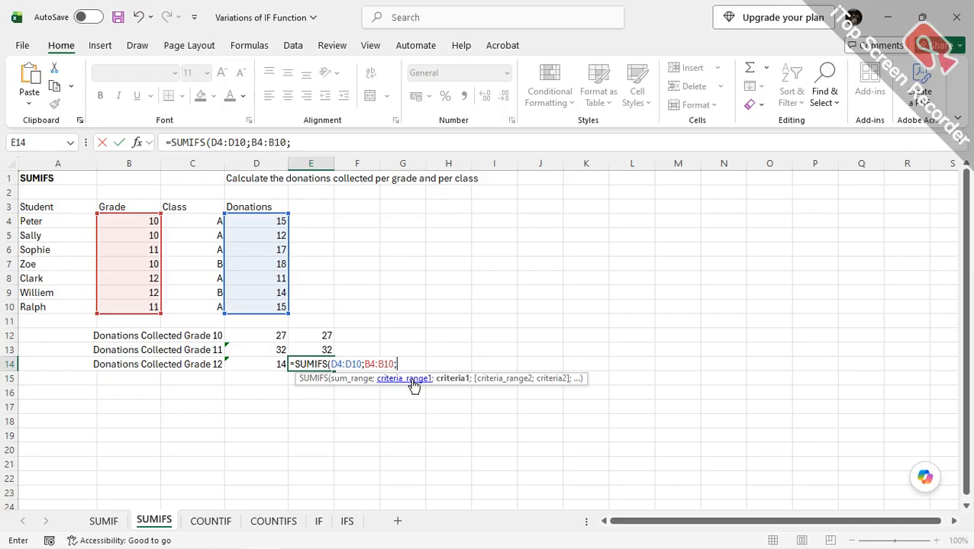
pyautogui.write('12;')
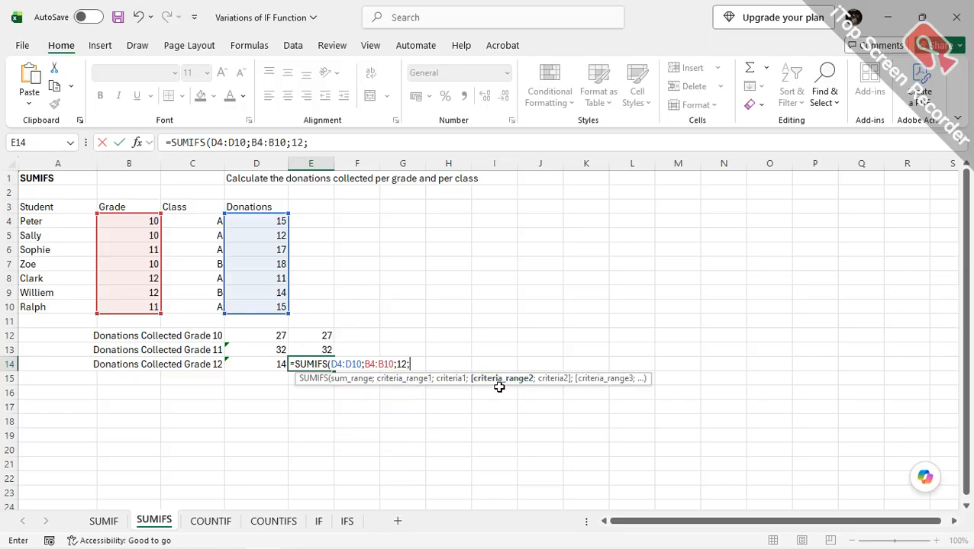
# - Complete the E14 SUMIFS formula with second criteria range C4:C10 and the unquoted criterion B, and enter it
pyautogui.moveTo(190, 222); pyautogui.dragTo(203, 309)
pyautogui.write(';')
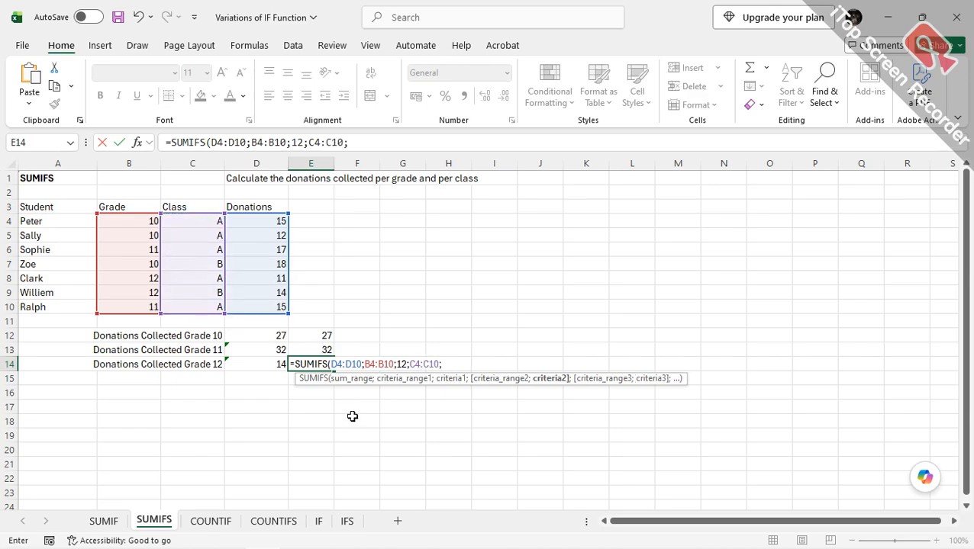
pyautogui.write('12')
pyautogui.press('BackSpace')
pyautogui.press('BackSpace')
pyautogui.write('B')
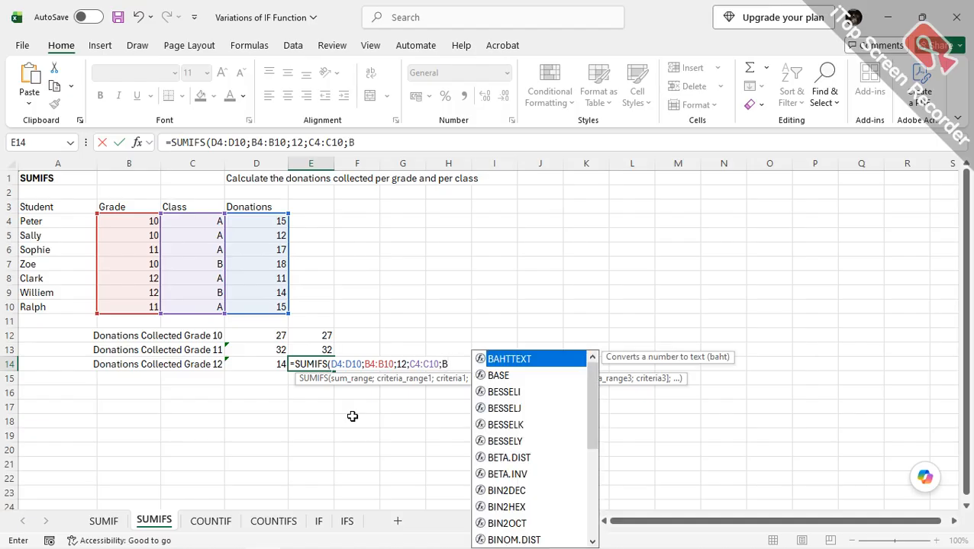
pyautogui.write(';')
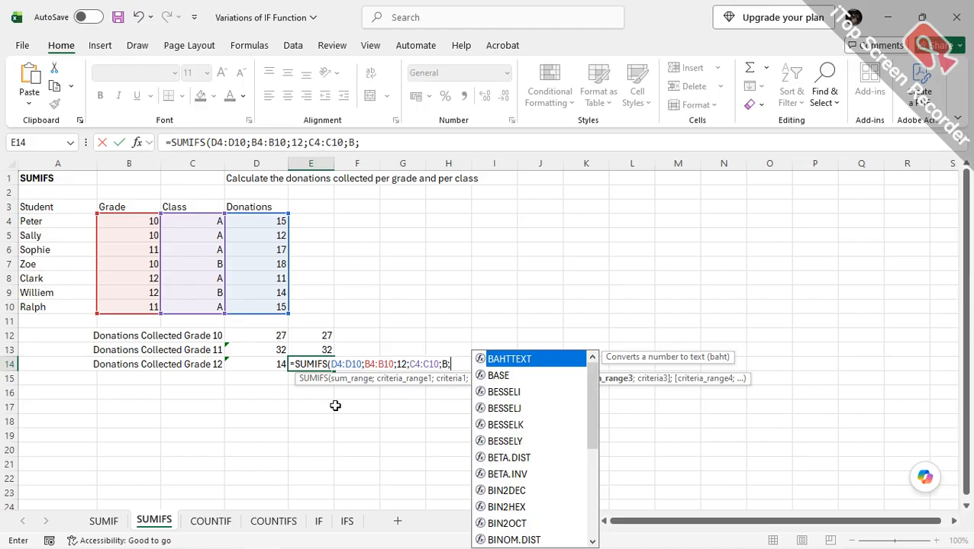
pyautogui.press('BackSpace')
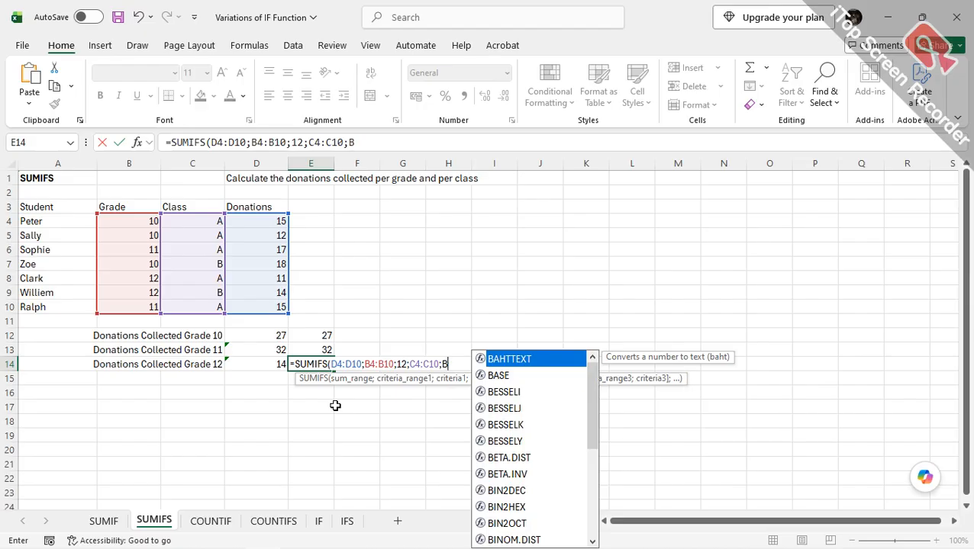
pyautogui.write(')')
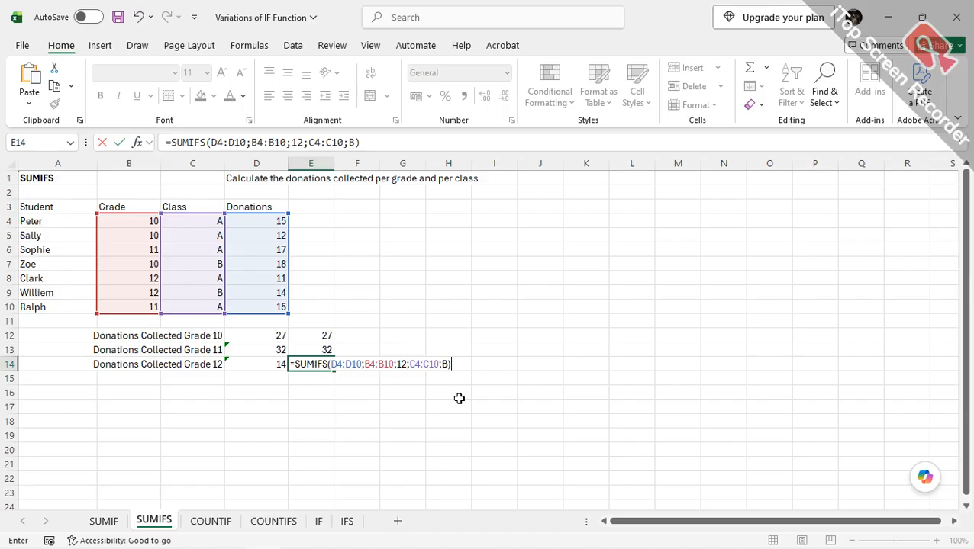
pyautogui.hotkey('ctrl', 'Return')
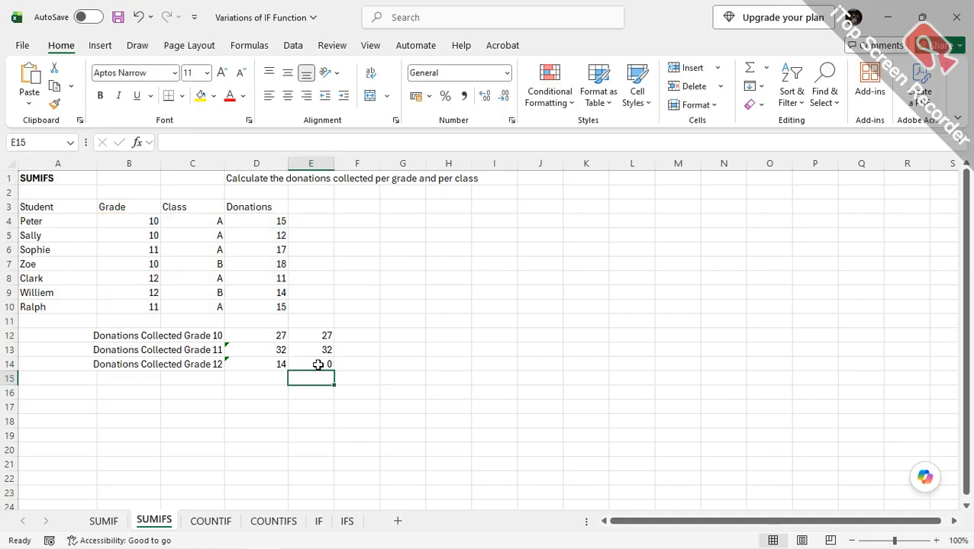
# - Correct the second criterion of the E14 SUMIFS function to "B" in quotation marks
pyautogui.click(284, 364)
pyautogui.click(315, 362)
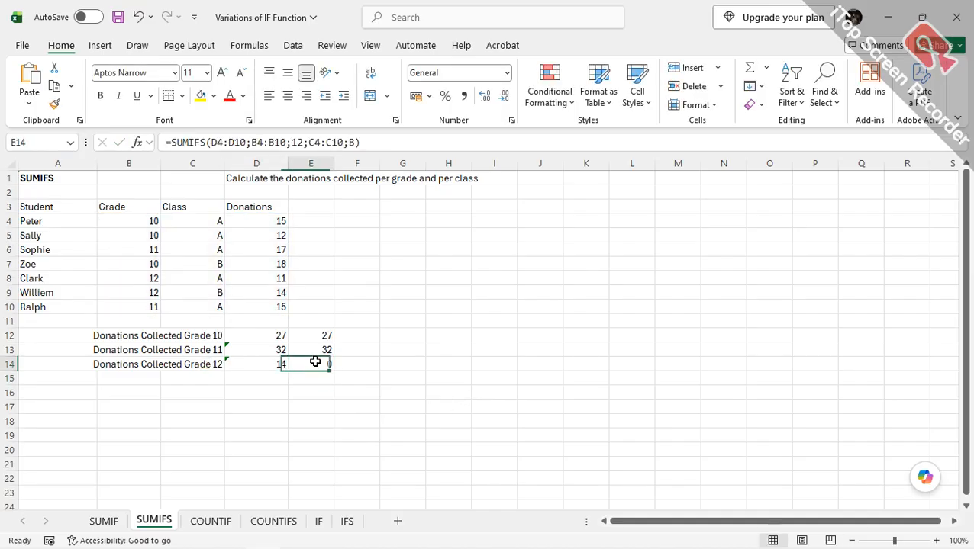
pyautogui.click(138, 142)
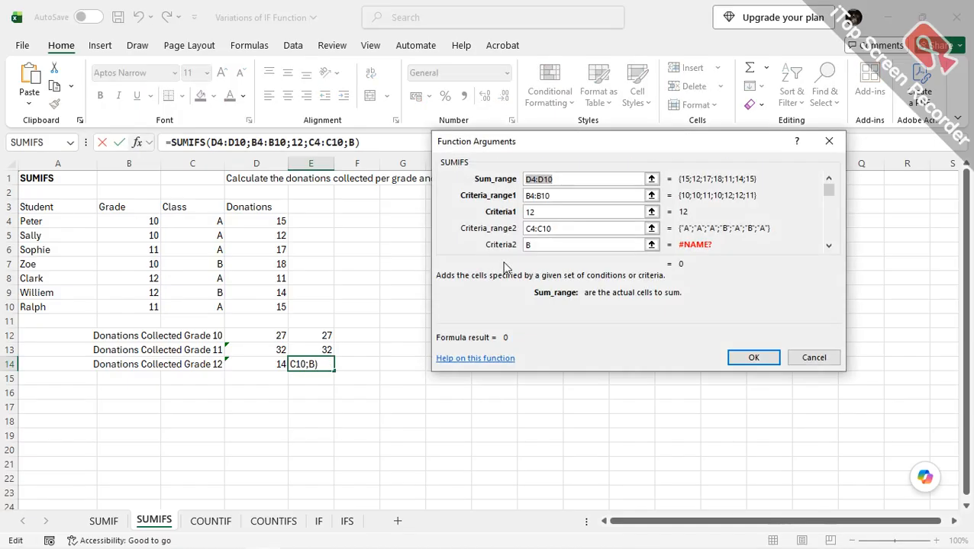
pyautogui.click(538, 245)
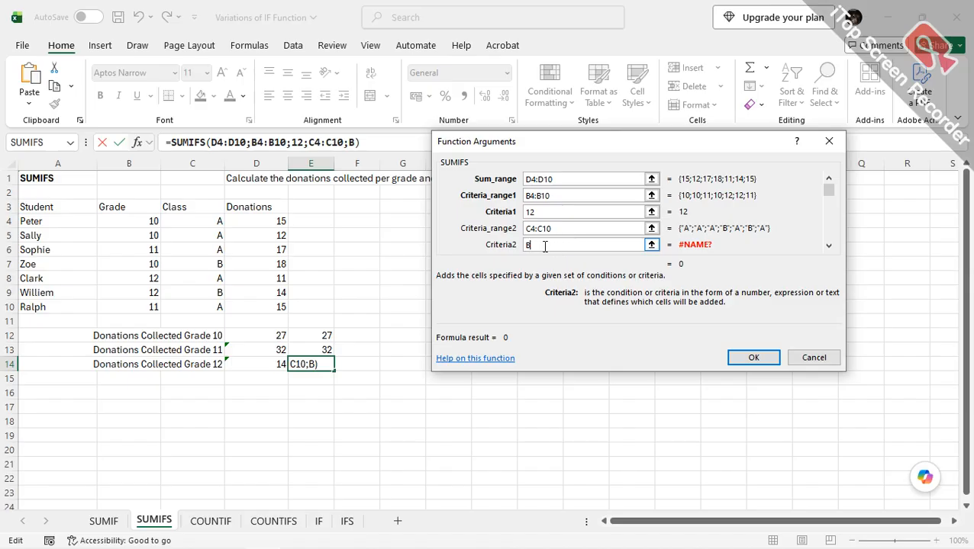
pyautogui.click(526, 246)
pyautogui.write('"')
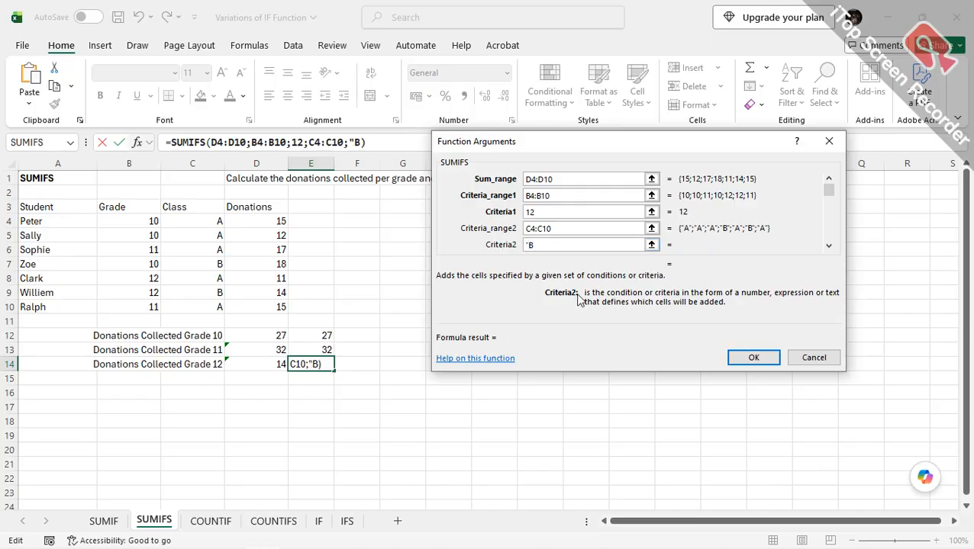
pyautogui.press('End')
pyautogui.write('"')
pyautogui.click(753, 358)
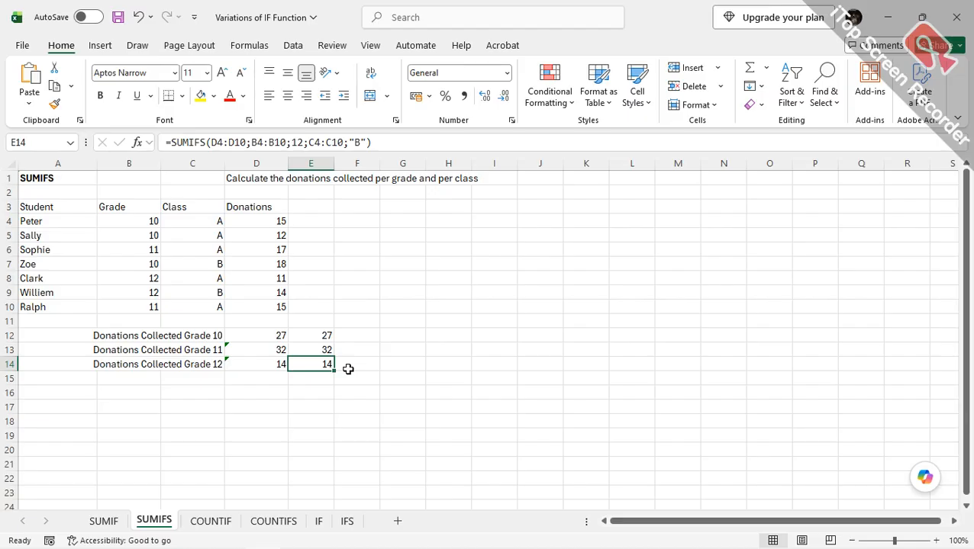
# - Switch to the COUNTIF sheet and examine the grades and donations of the grade 10 students
pyautogui.click(211, 521)
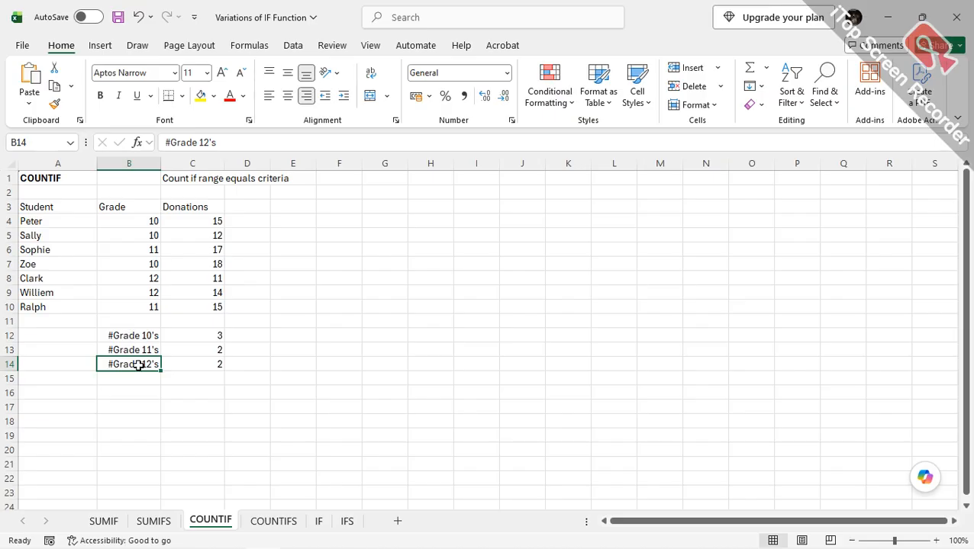
pyautogui.click(215, 220)
pyautogui.click(213, 235)
pyautogui.click(214, 266)
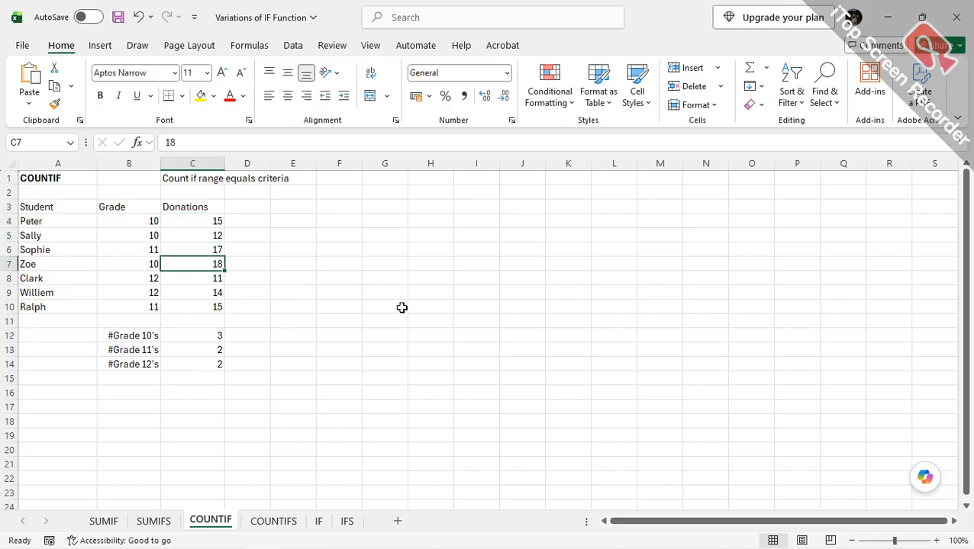
pyautogui.click(129, 264)
pyautogui.click(123, 235)
pyautogui.click(119, 220)
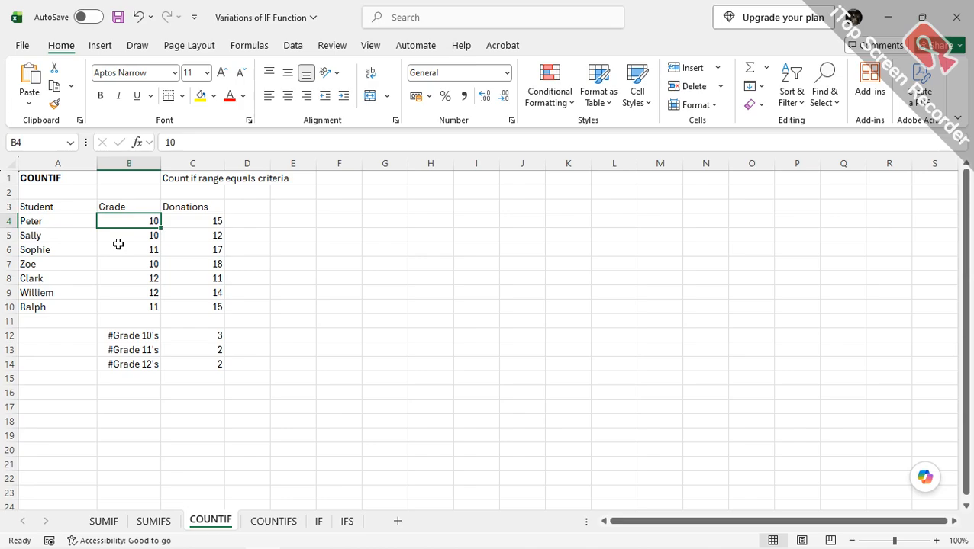
# - Insert a COUNTIF function in cell D12 with range B4:B10 and criterion 10
pyautogui.click(253, 334)
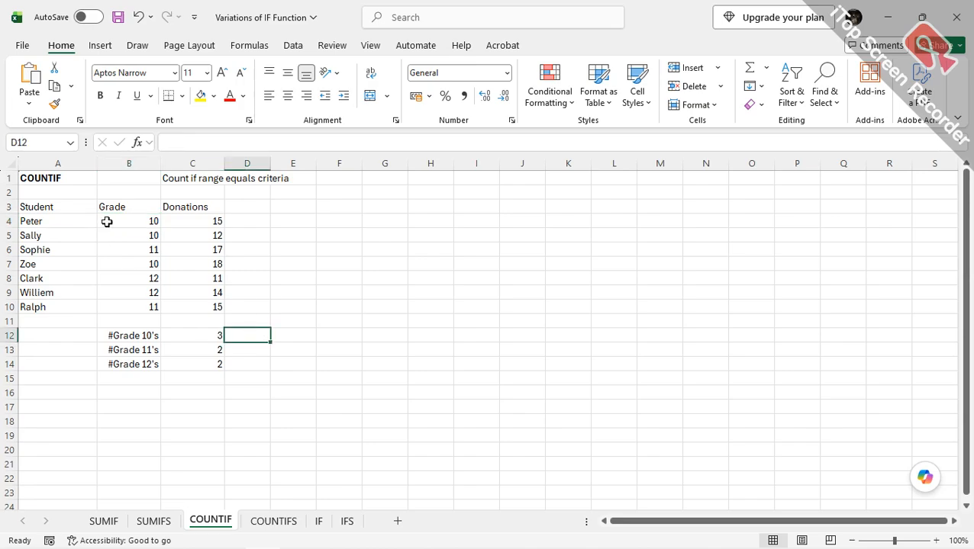
pyautogui.click(137, 144)
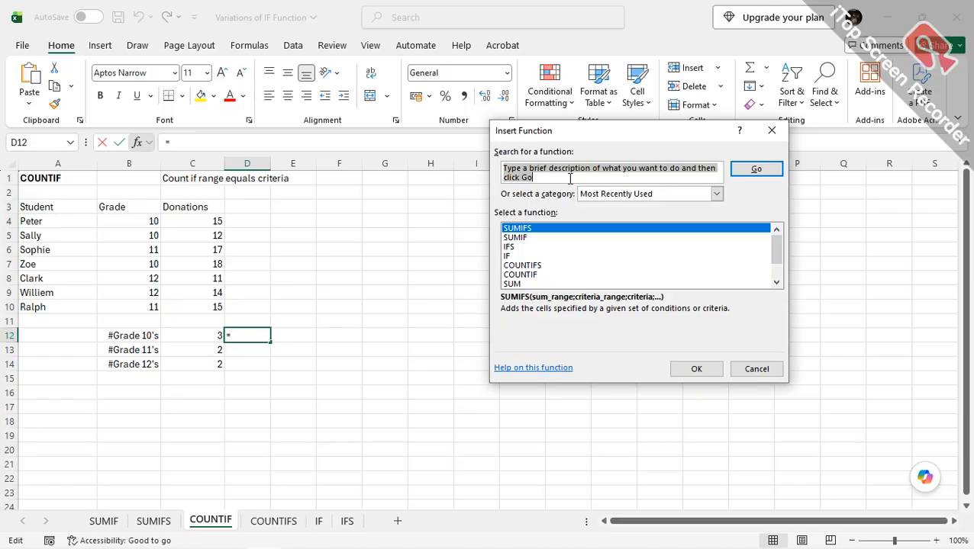
pyautogui.click(532, 276)
pyautogui.click(698, 370)
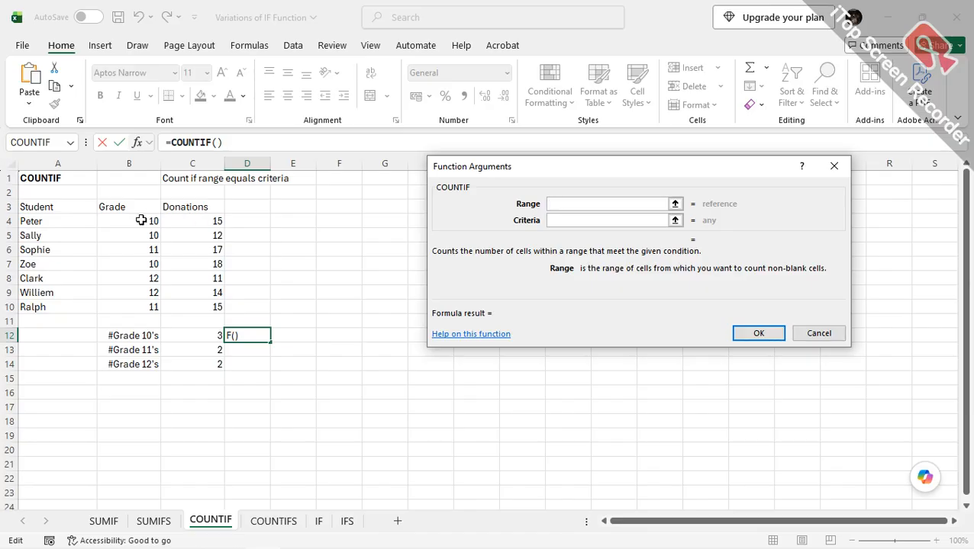
pyautogui.moveTo(141, 220); pyautogui.dragTo(142, 302)
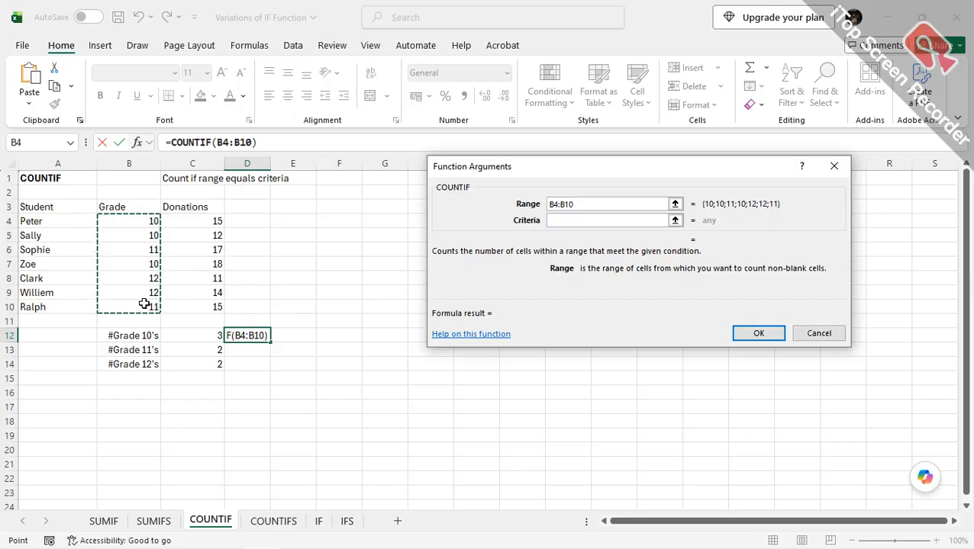
pyautogui.click(572, 220)
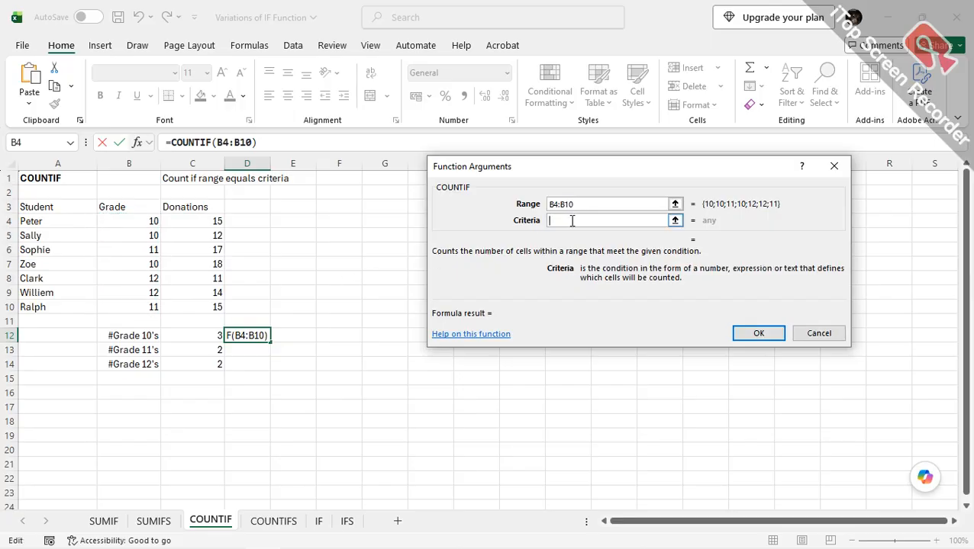
pyautogui.write('10')
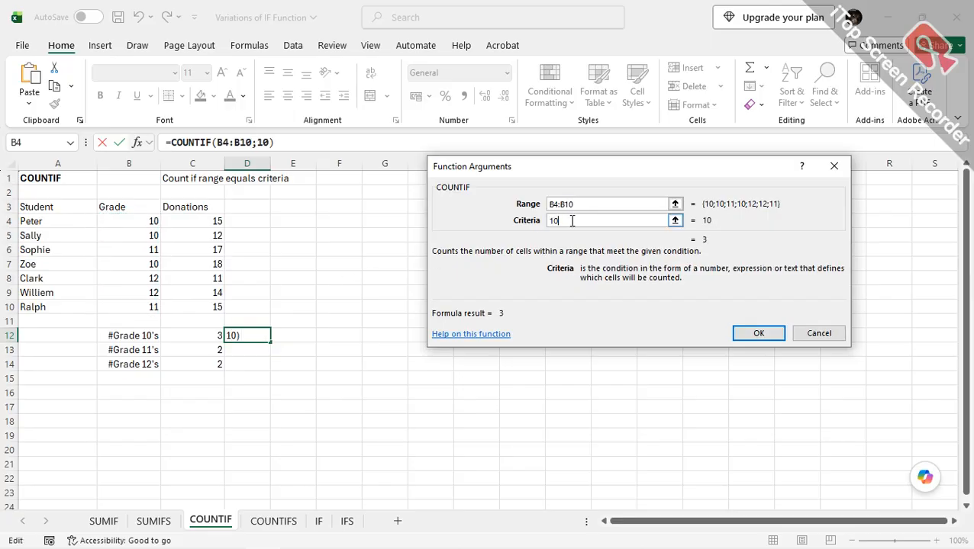
pyautogui.press('Tab')
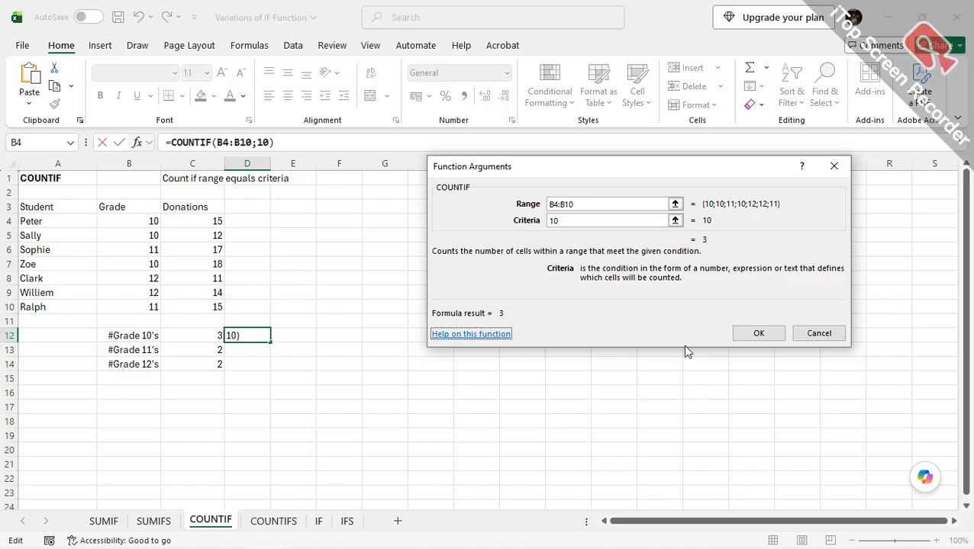
pyautogui.click(764, 336)
# - Compare the COUNTIF formulas in cells C12 and D12
pyautogui.click(194, 336)
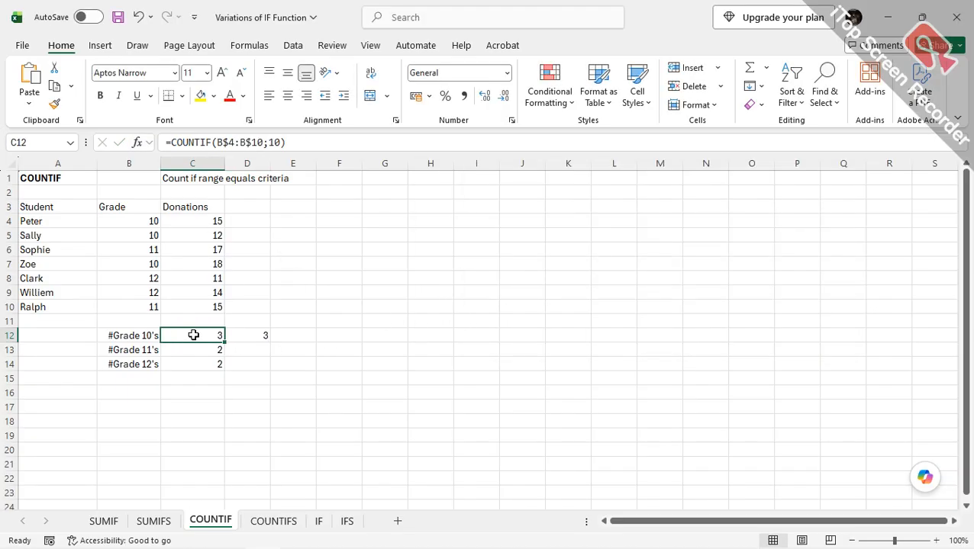
pyautogui.click(245, 336)
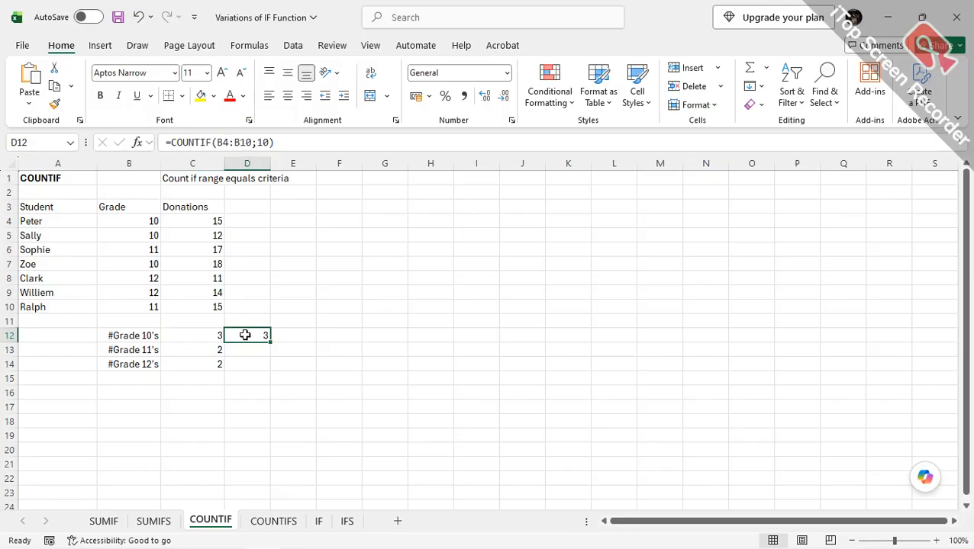
pyautogui.click(193, 335)
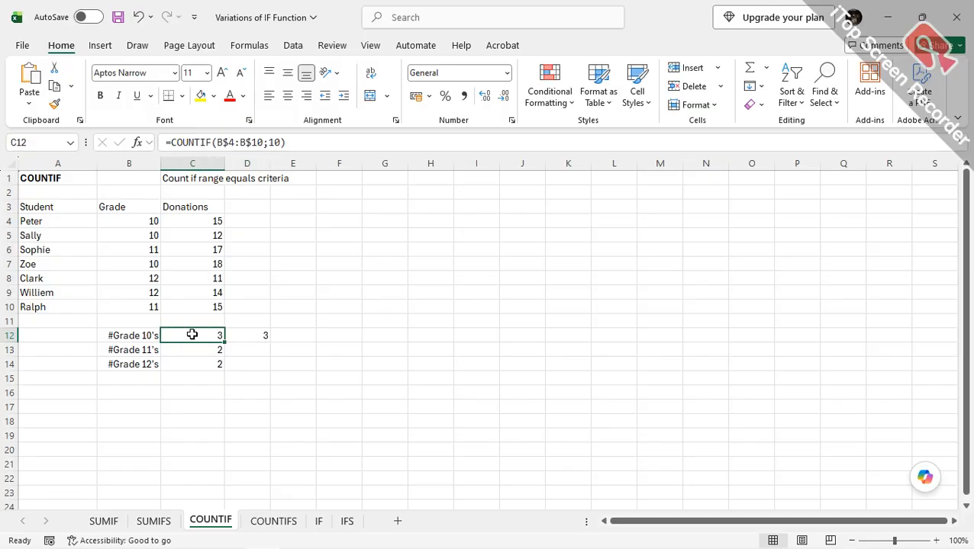
pyautogui.click(252, 337)
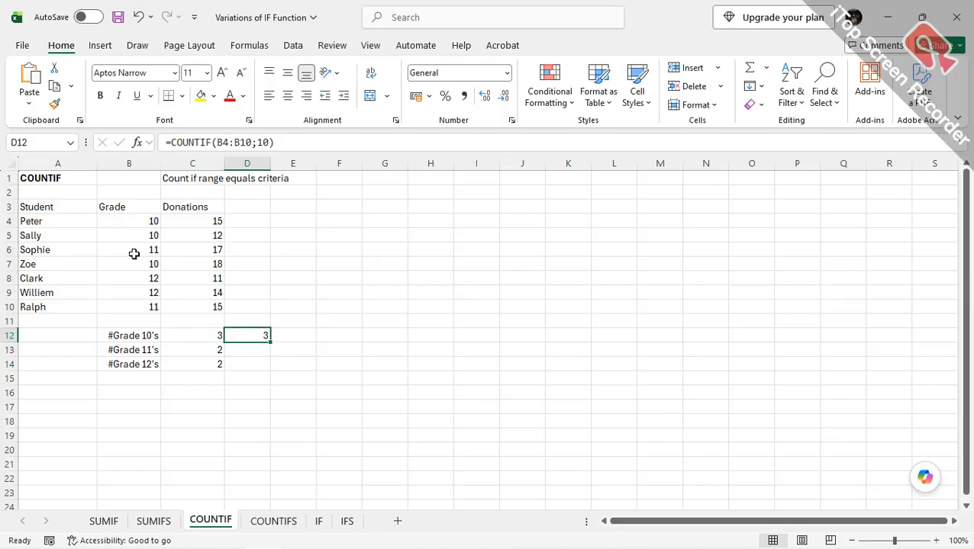
# - Insert a COUNTIF function in cell D13 with range B4:B10 and criterion 11
pyautogui.click(243, 355)
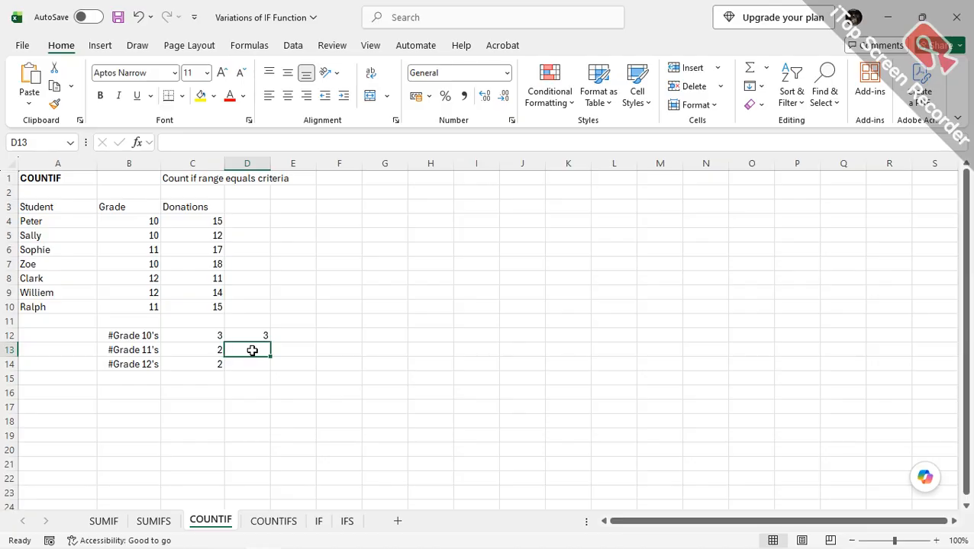
pyautogui.click(138, 145)
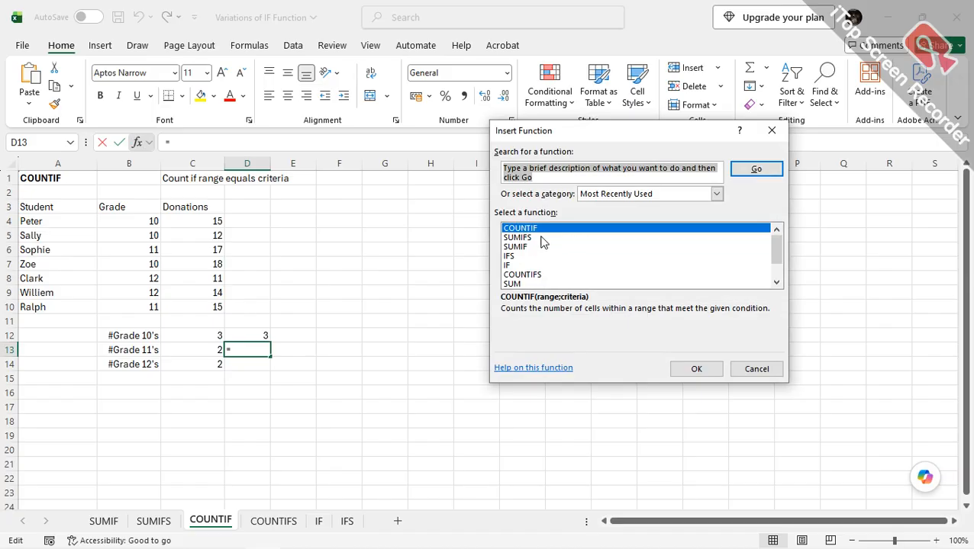
pyautogui.click(533, 228)
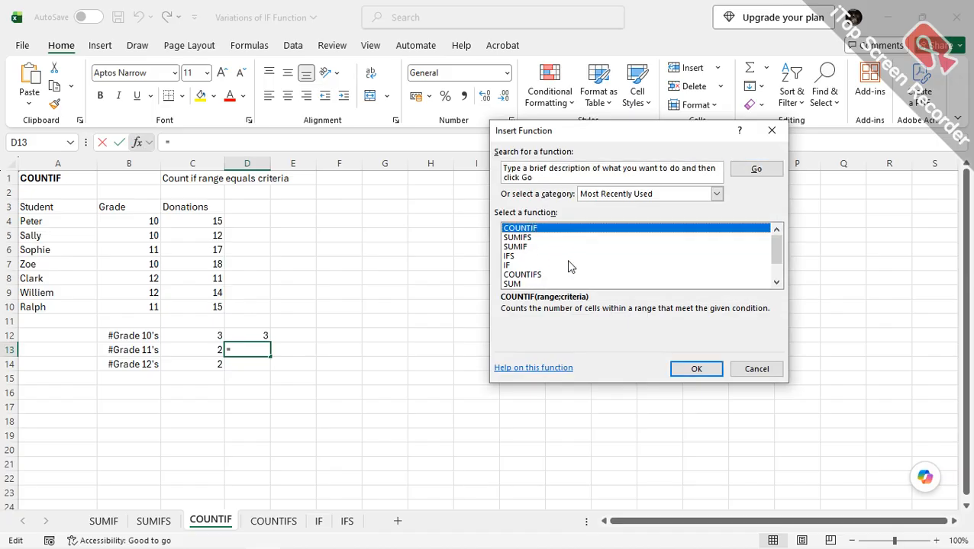
pyautogui.click(696, 371)
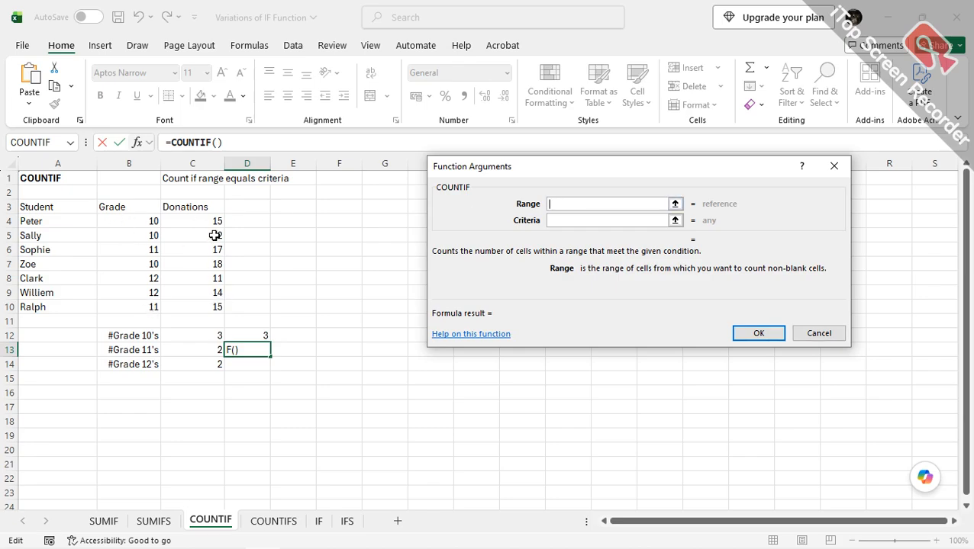
pyautogui.moveTo(135, 222); pyautogui.dragTo(137, 305)
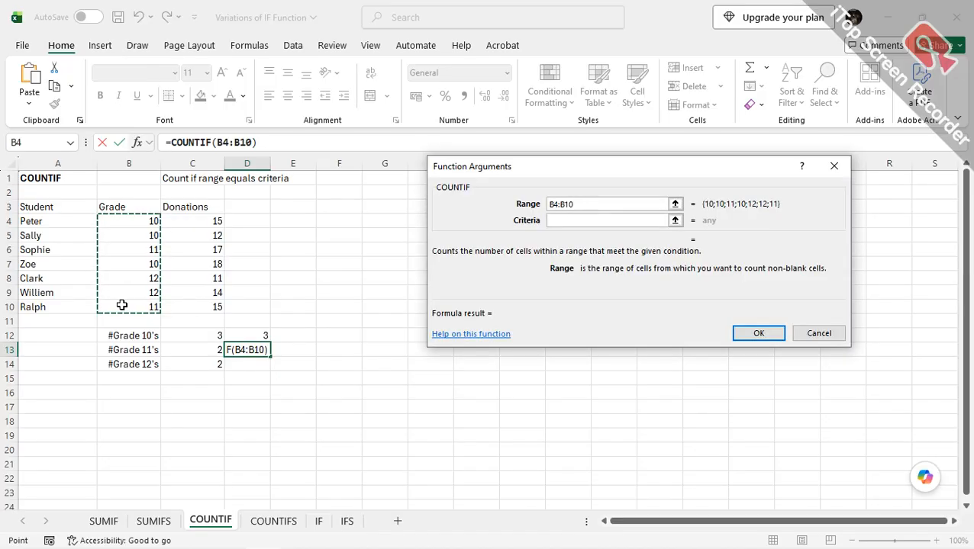
pyautogui.click(571, 221)
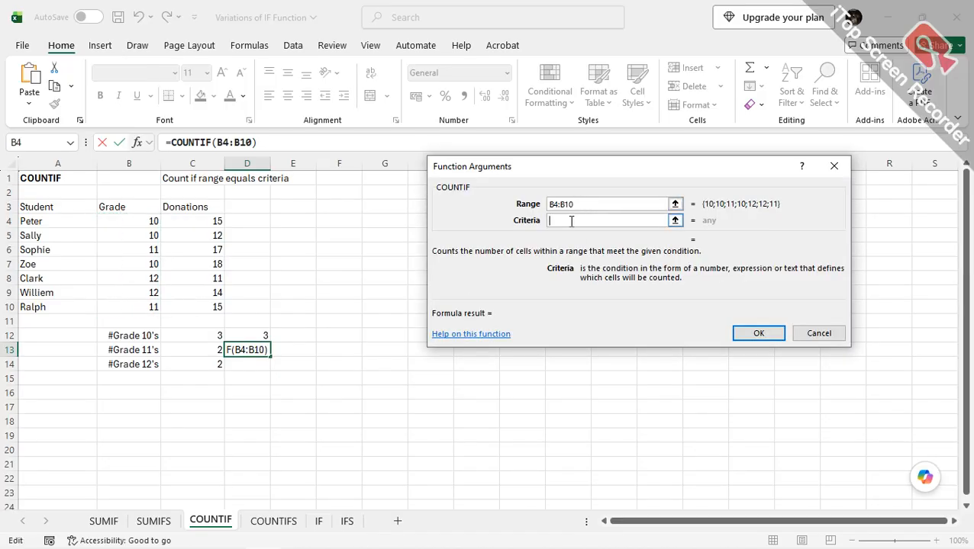
pyautogui.write('11')
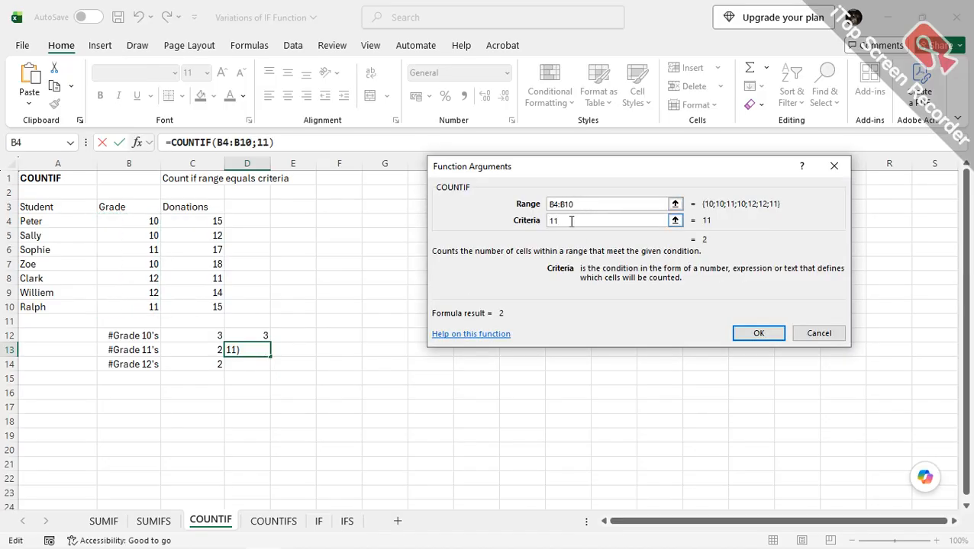
pyautogui.press('Return')
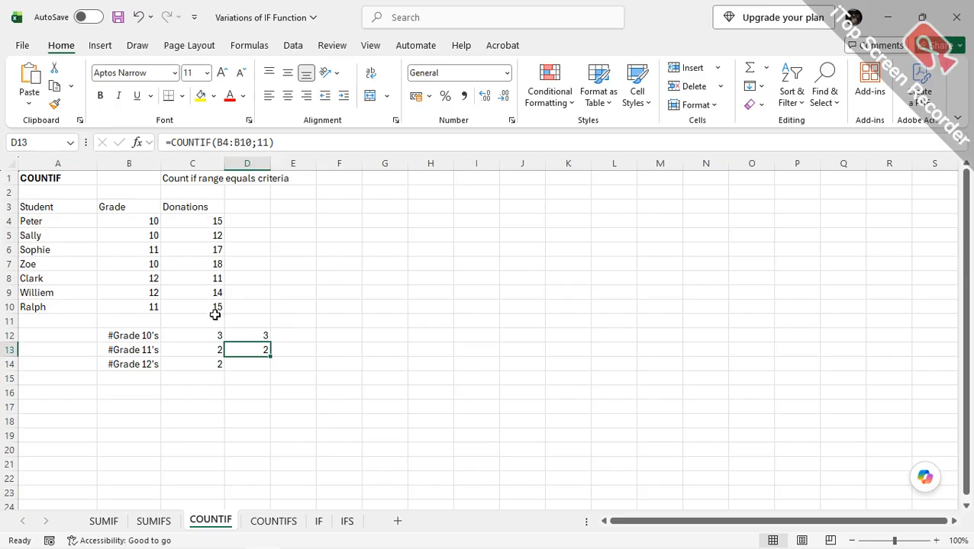
# - Try a COUNTIF function in cell F12 with range C4:C10 and criterion 15, and clear the cell again
pyautogui.click(341, 336)
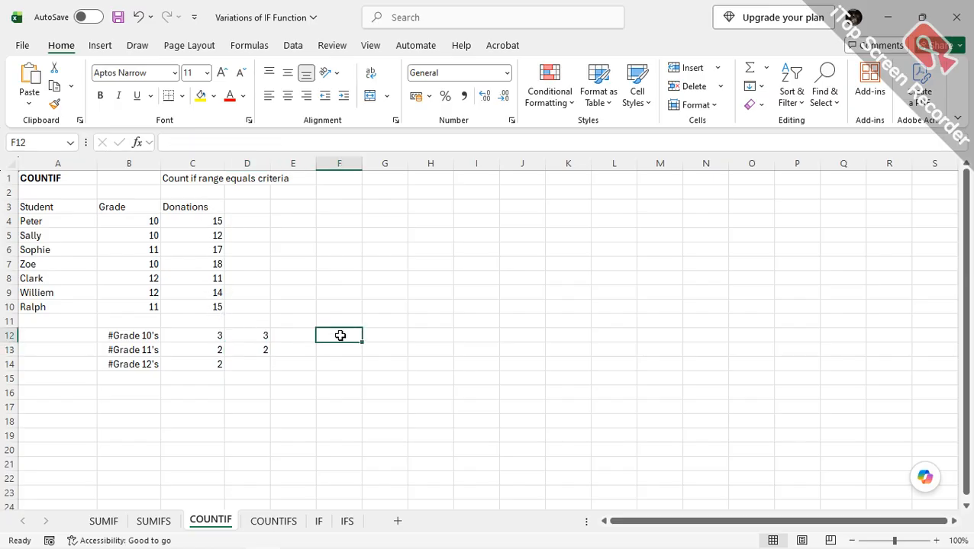
pyautogui.click(137, 142)
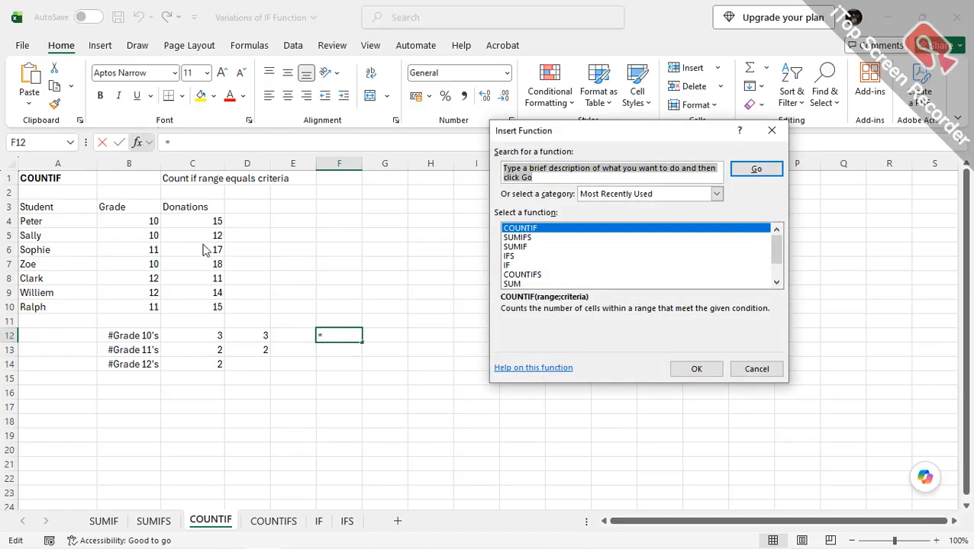
pyautogui.click(530, 229)
pyautogui.click(692, 370)
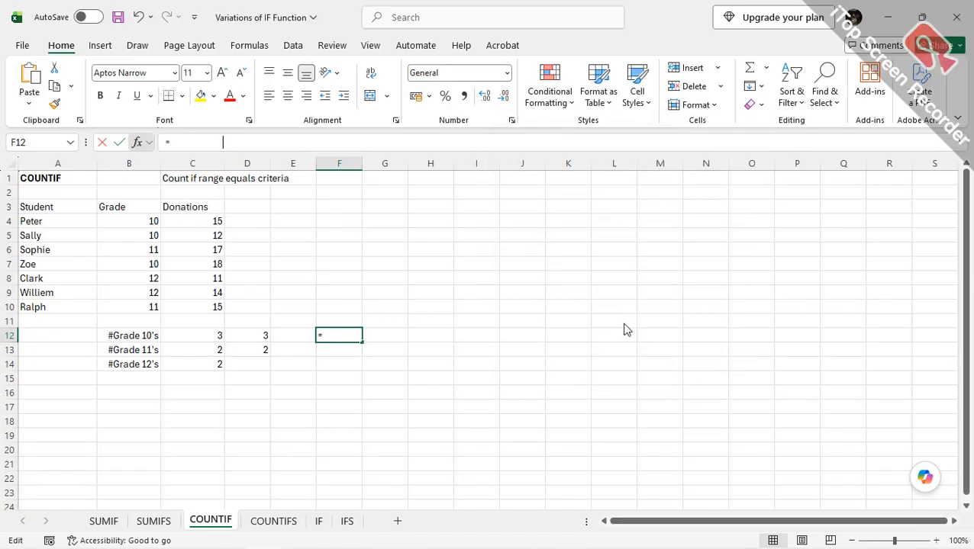
pyautogui.moveTo(195, 221); pyautogui.dragTo(204, 303)
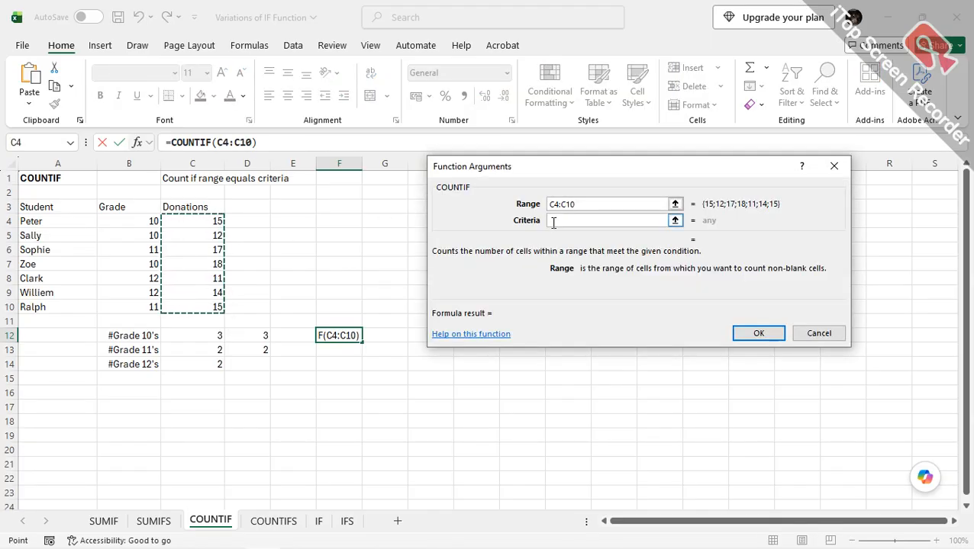
pyautogui.click(553, 222)
pyautogui.write('15')
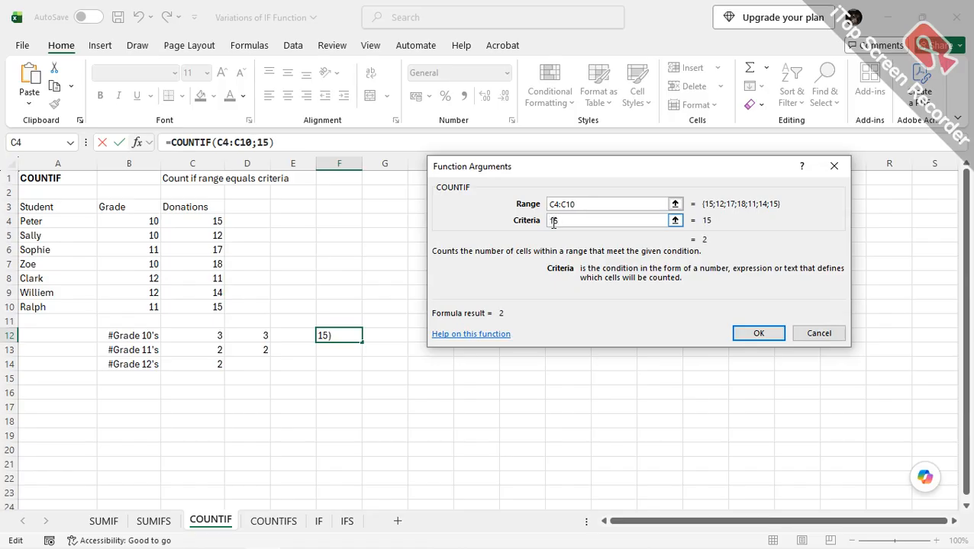
pyautogui.click(760, 335)
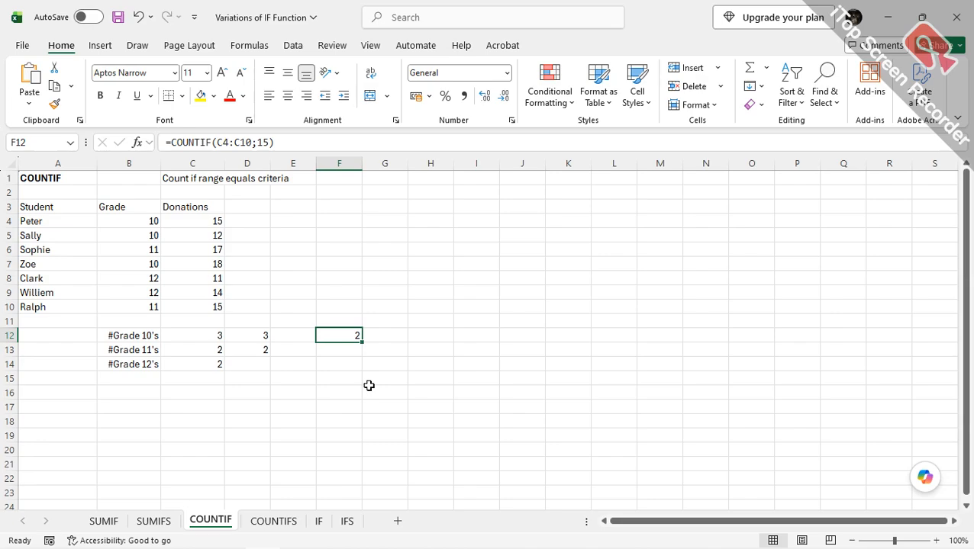
pyautogui.press('Delete')
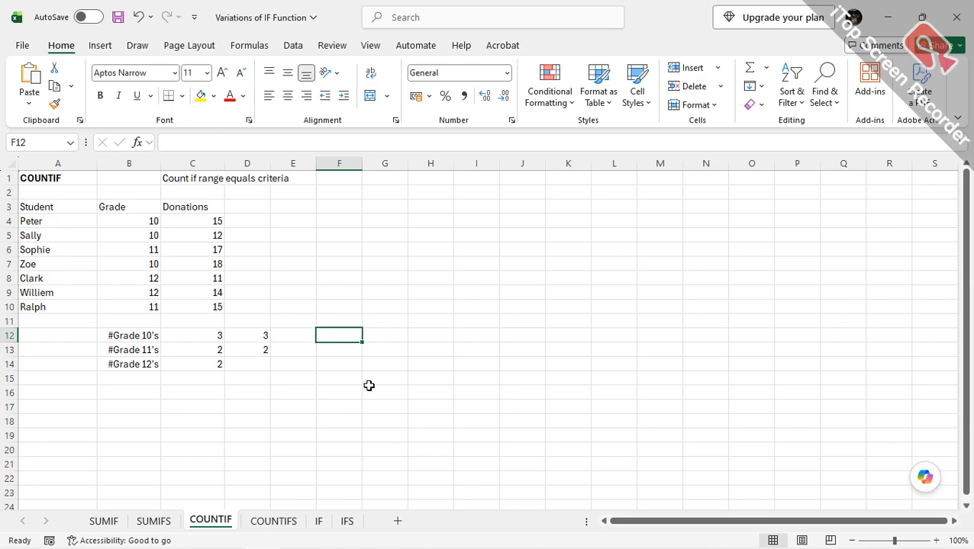
# - Enter a COUNTIF formula in cell D14 with range B4:B10 and criterion 12
pyautogui.click(260, 363)
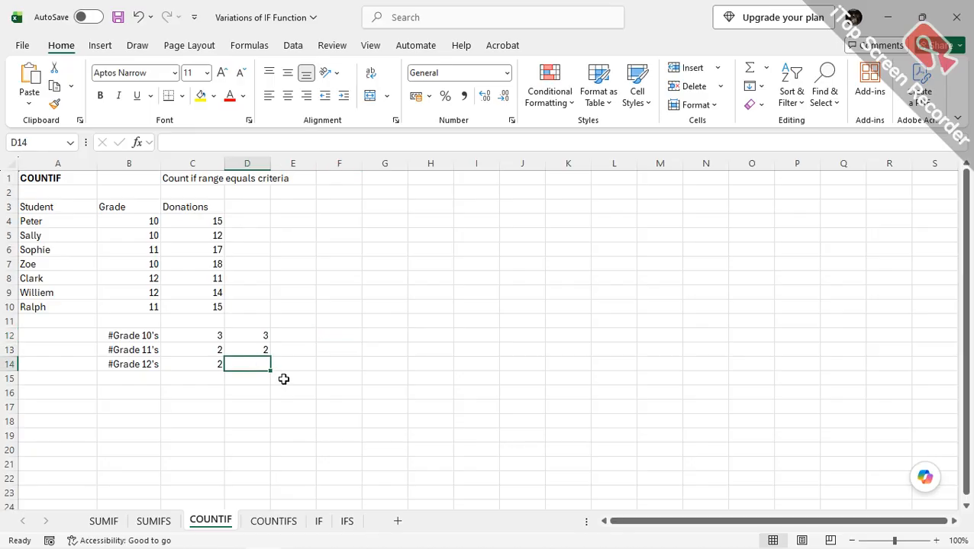
pyautogui.write('=')
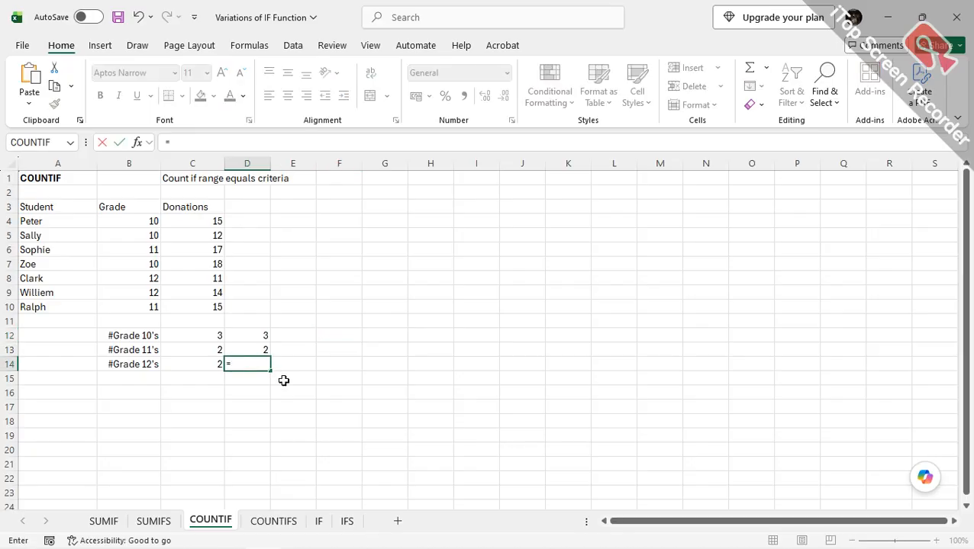
pyautogui.write('countif')
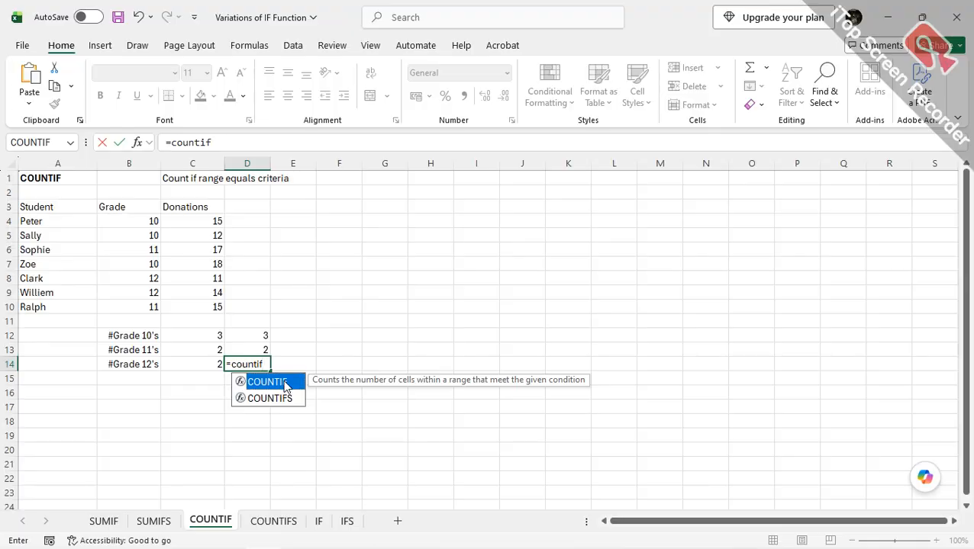
pyautogui.doubleClick(267, 381)
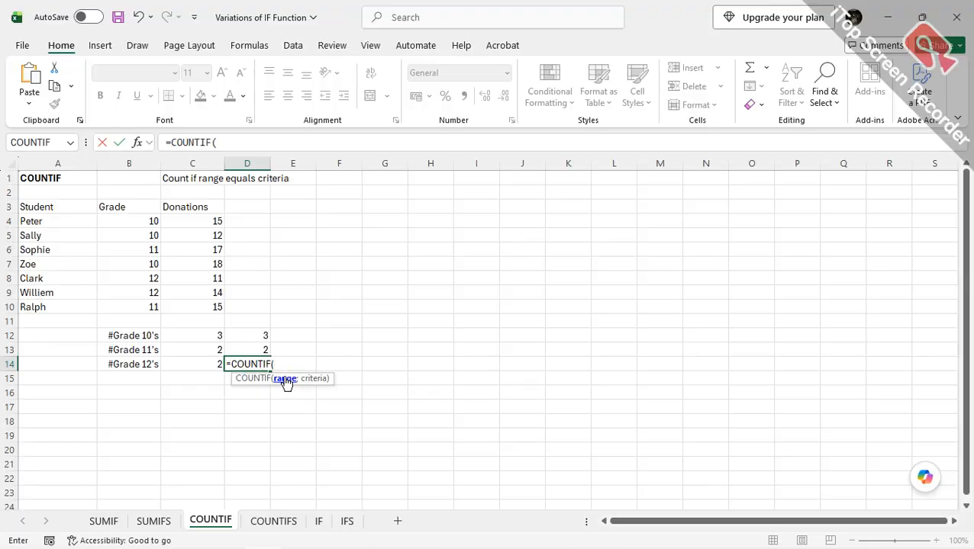
pyautogui.moveTo(128, 223); pyautogui.dragTo(139, 306)
pyautogui.write(';')
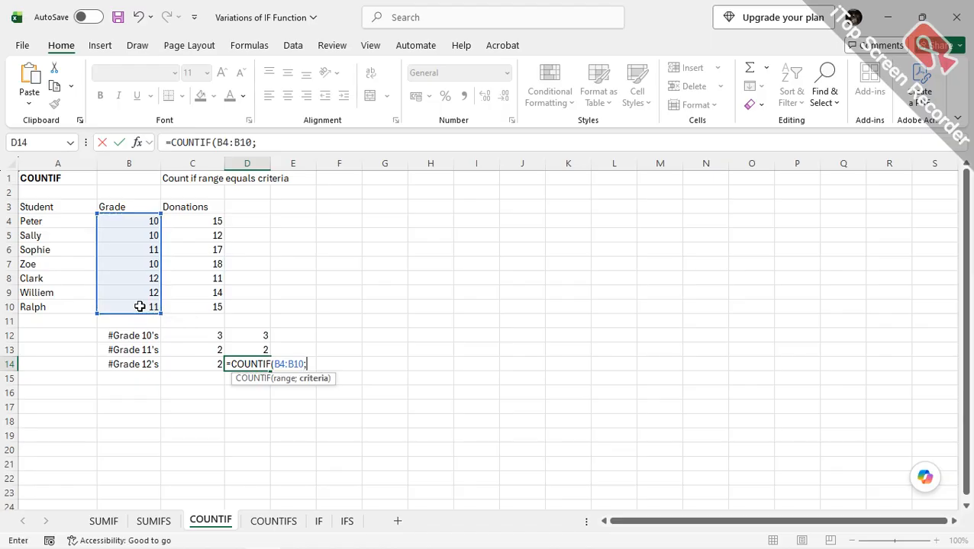
pyautogui.write('12')
pyautogui.press('Return')
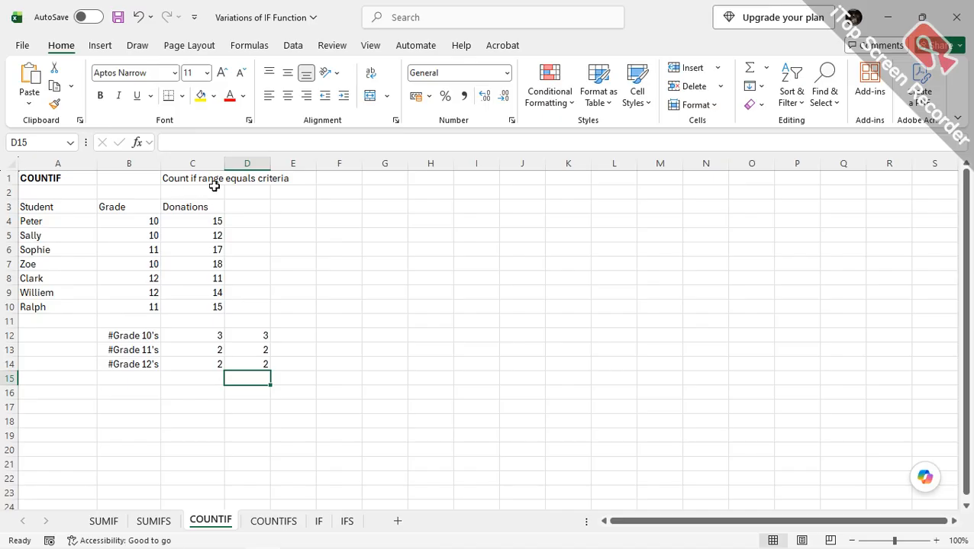
# - On the COUNTIFS sheet, start a COUNTIFS function in cell D12 with first criteria range B4:B10 and criterion 10
pyautogui.click(271, 522)
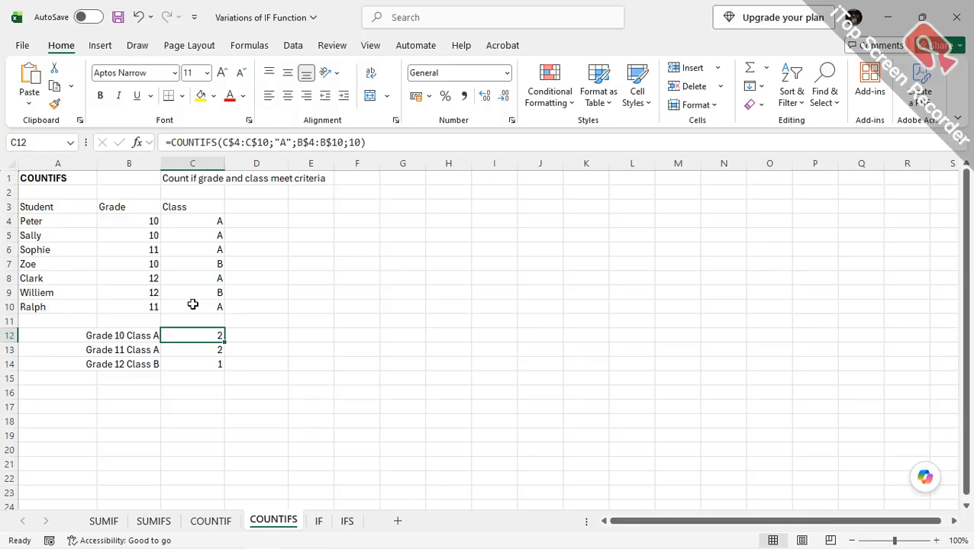
pyautogui.click(261, 337)
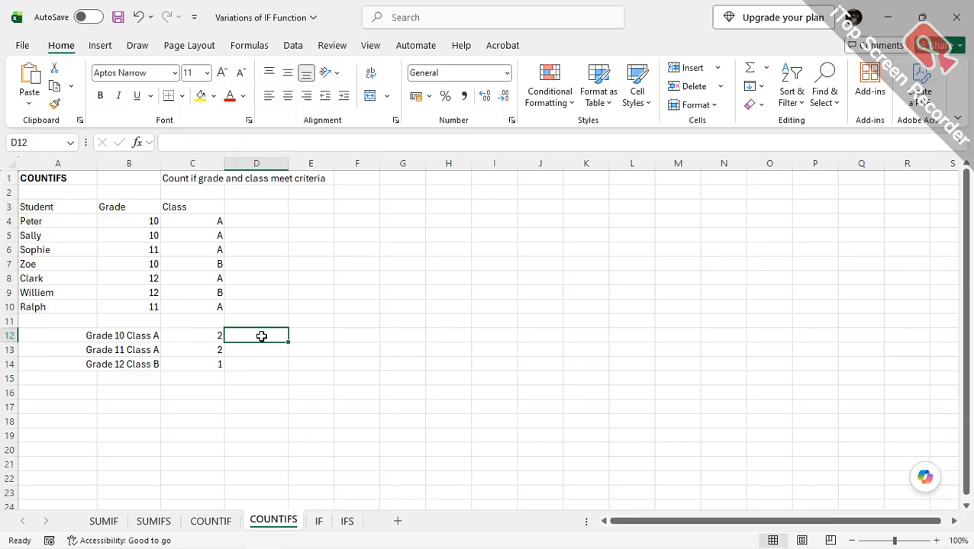
pyautogui.click(138, 143)
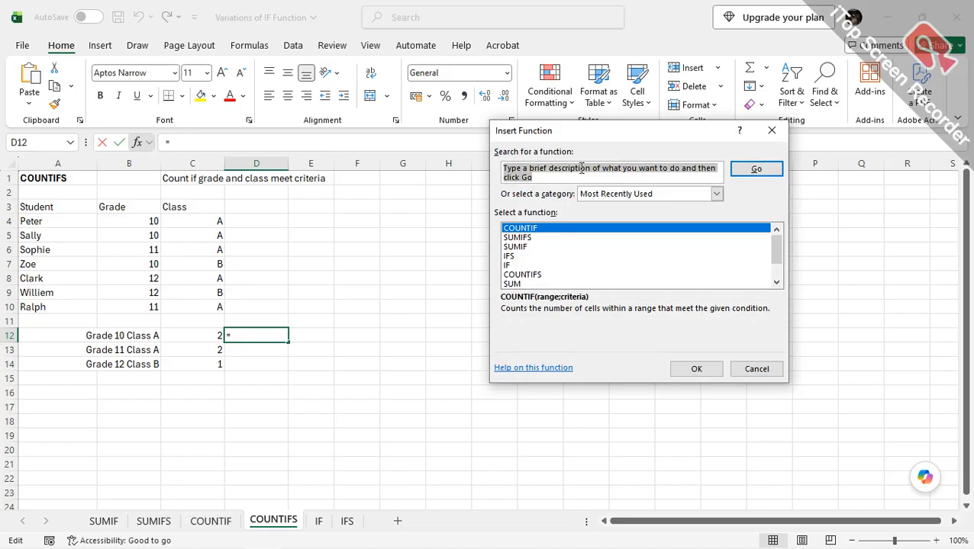
pyautogui.click(525, 276)
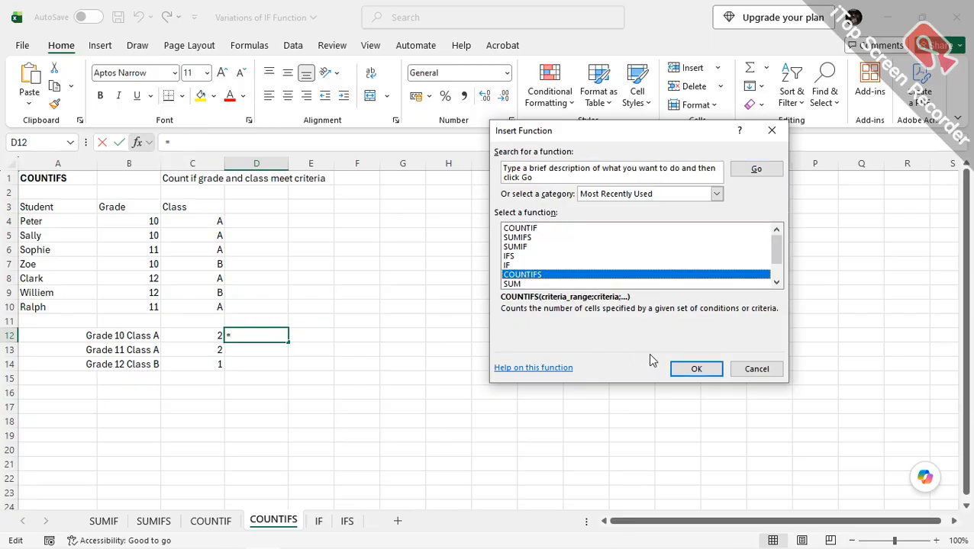
pyautogui.click(697, 370)
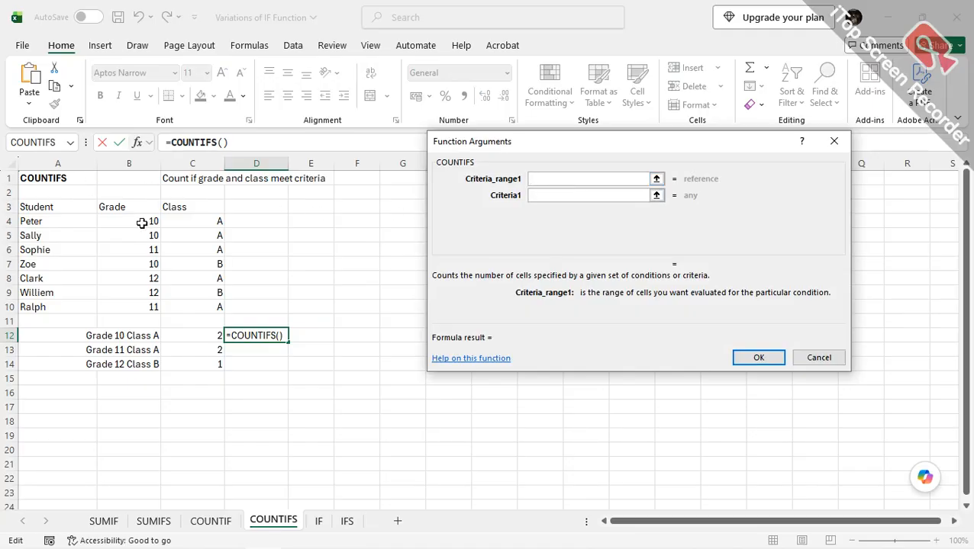
pyautogui.moveTo(134, 221); pyautogui.dragTo(136, 305)
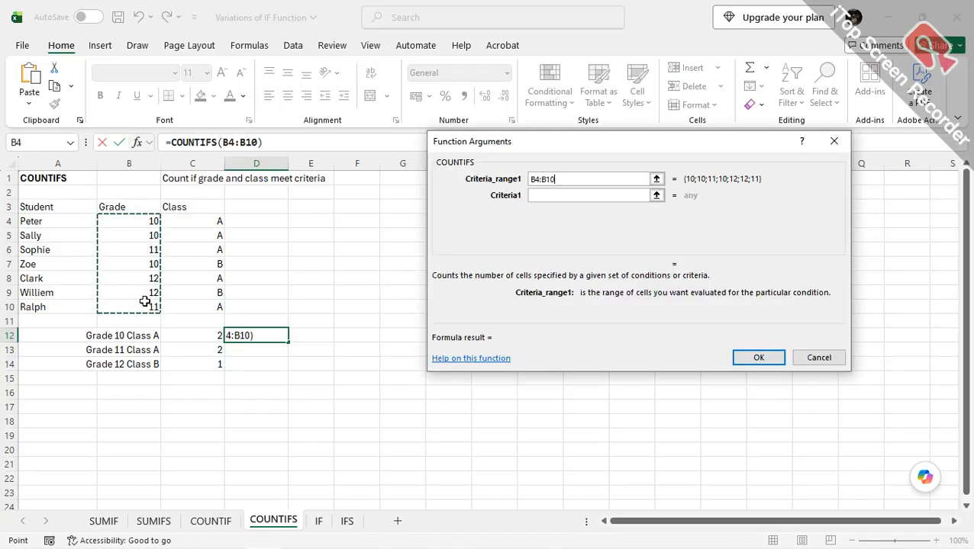
pyautogui.click(561, 197)
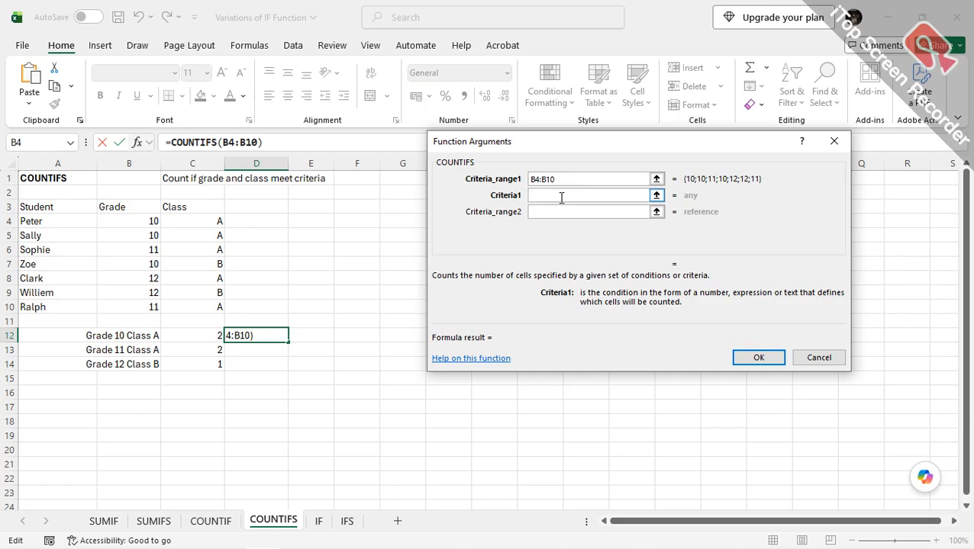
pyautogui.write('10')
# - Complete the COUNTIFS function in D12 with second criteria range C4:C10 and criterion "A"
pyautogui.click(553, 211)
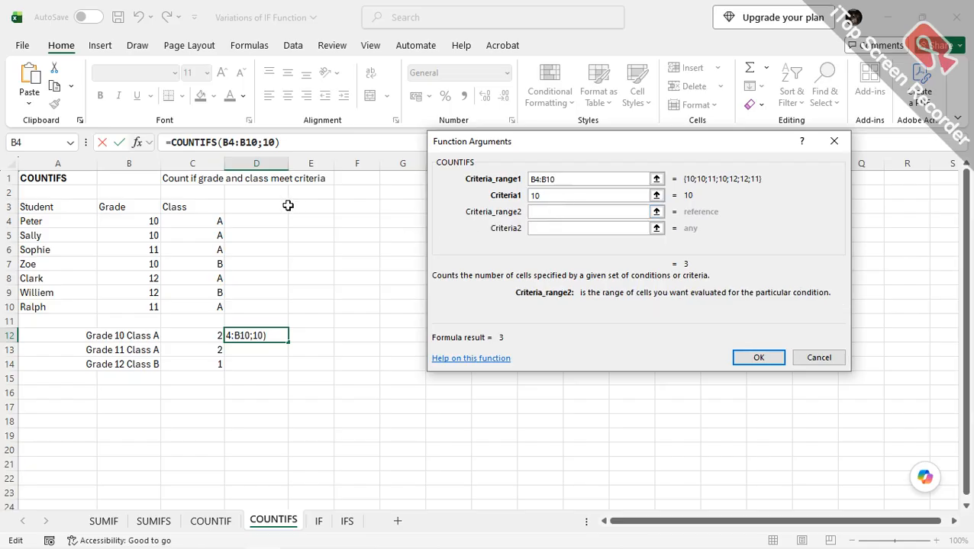
pyautogui.click(203, 221)
pyautogui.moveTo(203, 221); pyautogui.dragTo(202, 309)
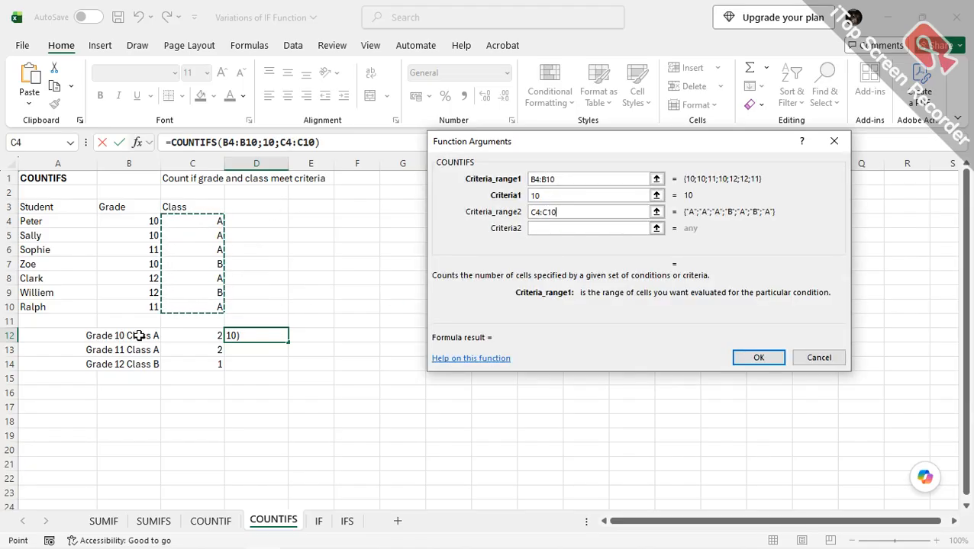
pyautogui.click(543, 228)
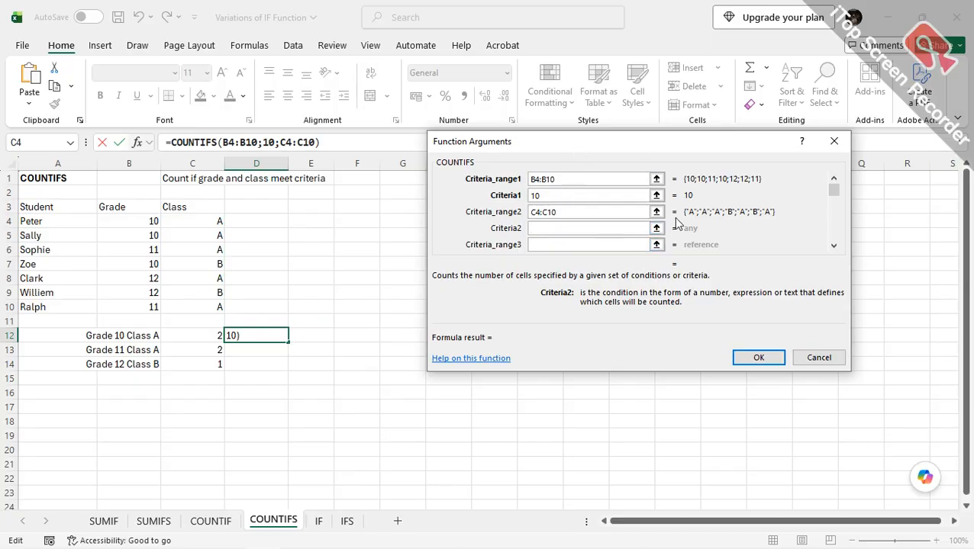
pyautogui.write('A')
pyautogui.press('Tab')
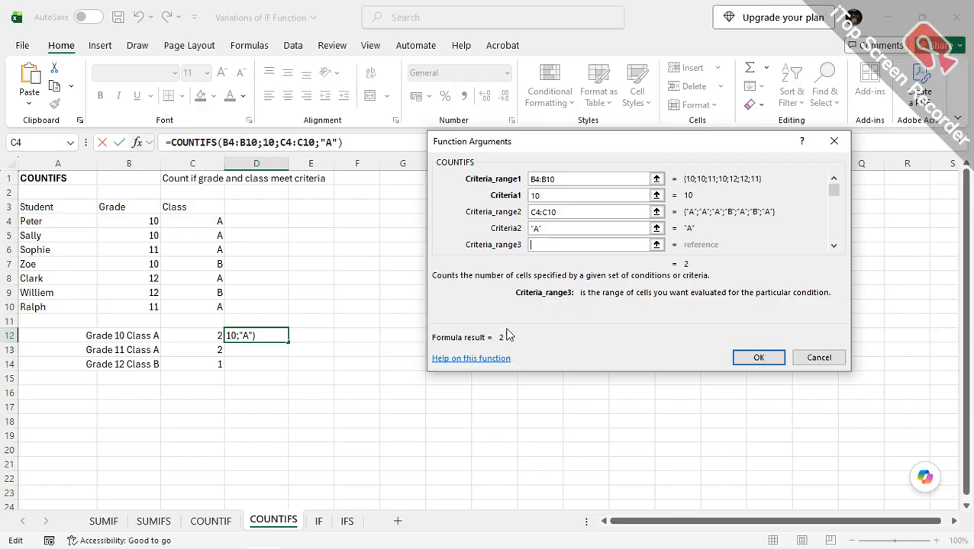
pyautogui.click(759, 357)
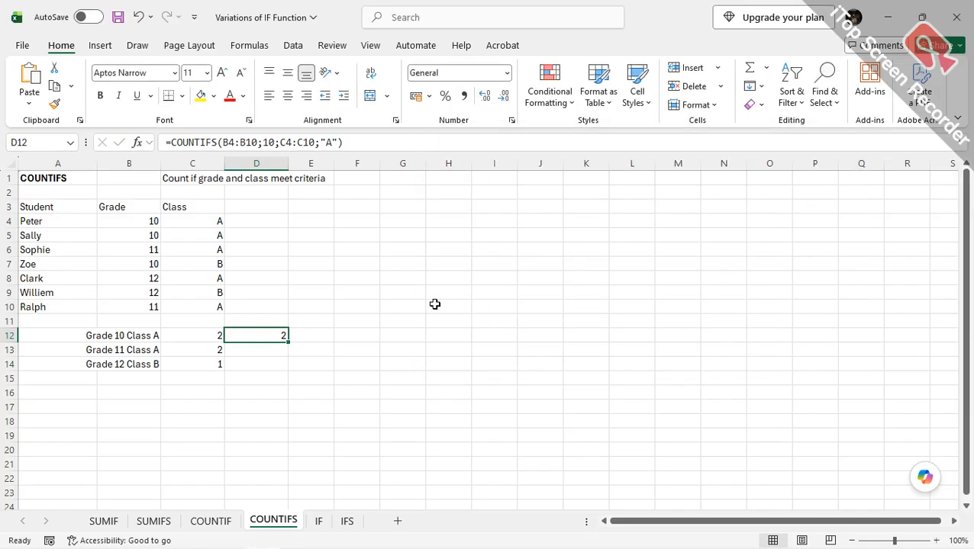
# - Start a COUNTIFS function in cell D13 with first criteria range B4:B10 and criterion 11
pyautogui.click(278, 353)
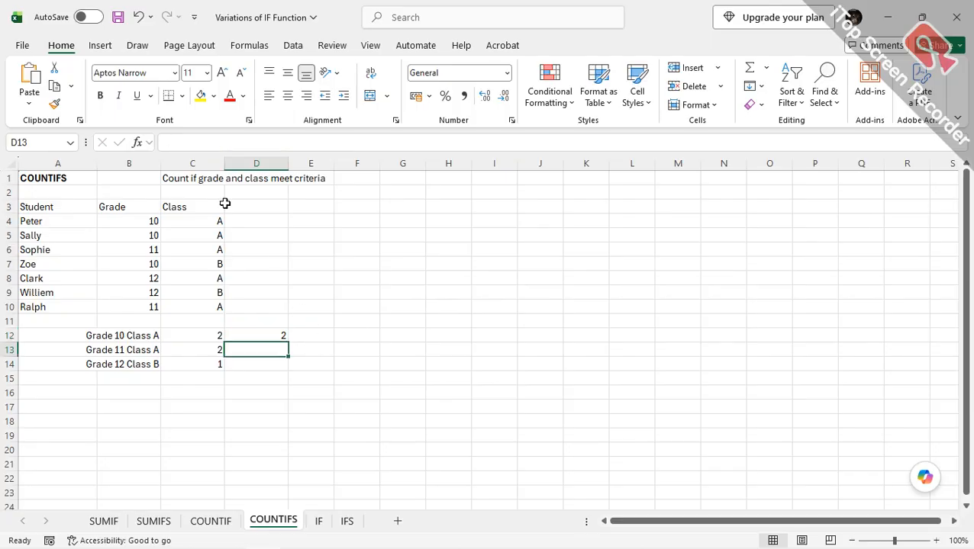
pyautogui.click(137, 142)
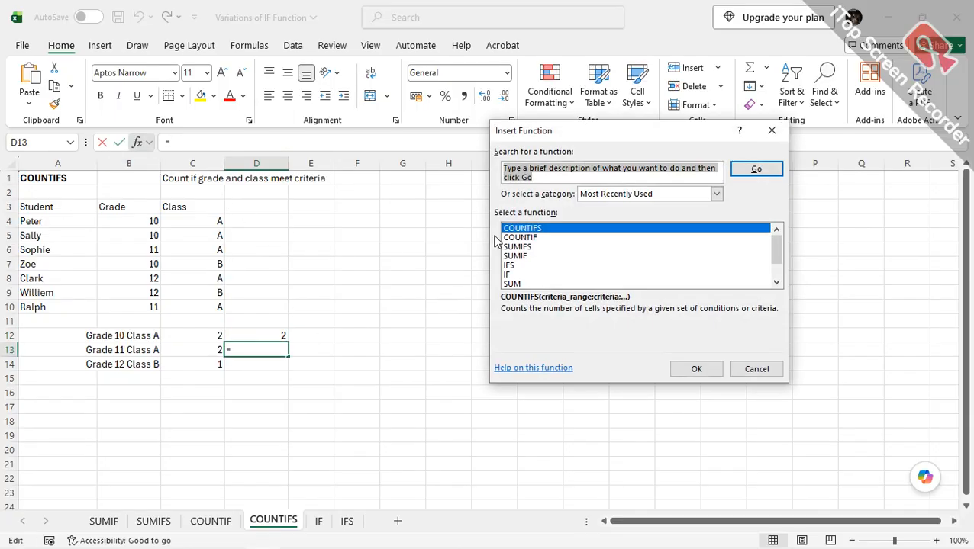
pyautogui.doubleClick(532, 228)
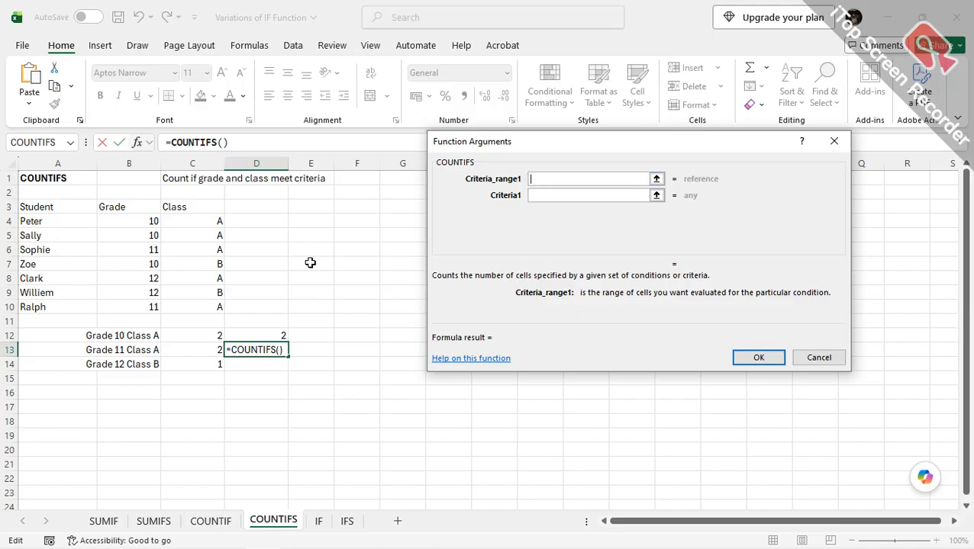
pyautogui.moveTo(126, 219); pyautogui.dragTo(131, 303)
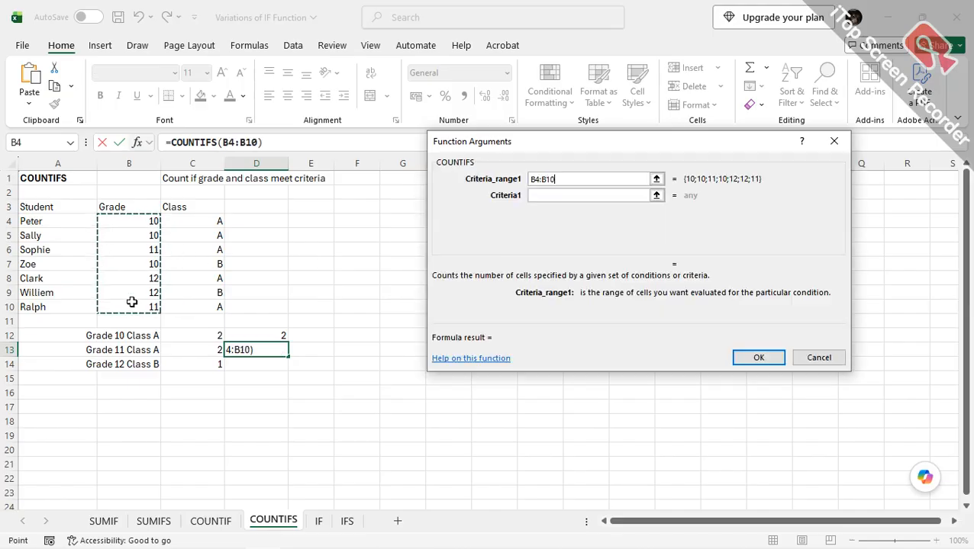
pyautogui.click(547, 195)
pyautogui.click(546, 194)
pyautogui.write('11')
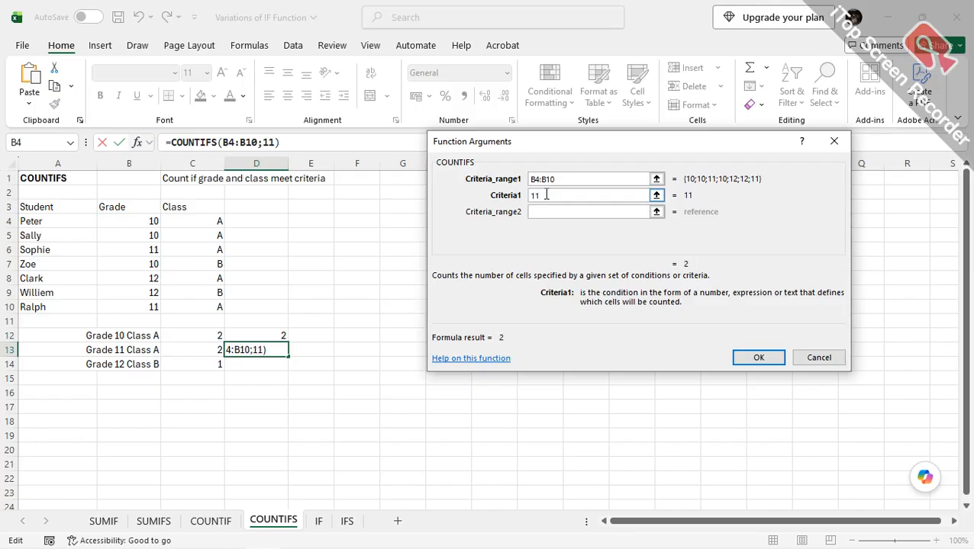
# - Complete the COUNTIFS function in D13 with second criteria range C4:C10 and criterion "A"
pyautogui.press('Tab')
pyautogui.moveTo(205, 220); pyautogui.dragTo(206, 303)
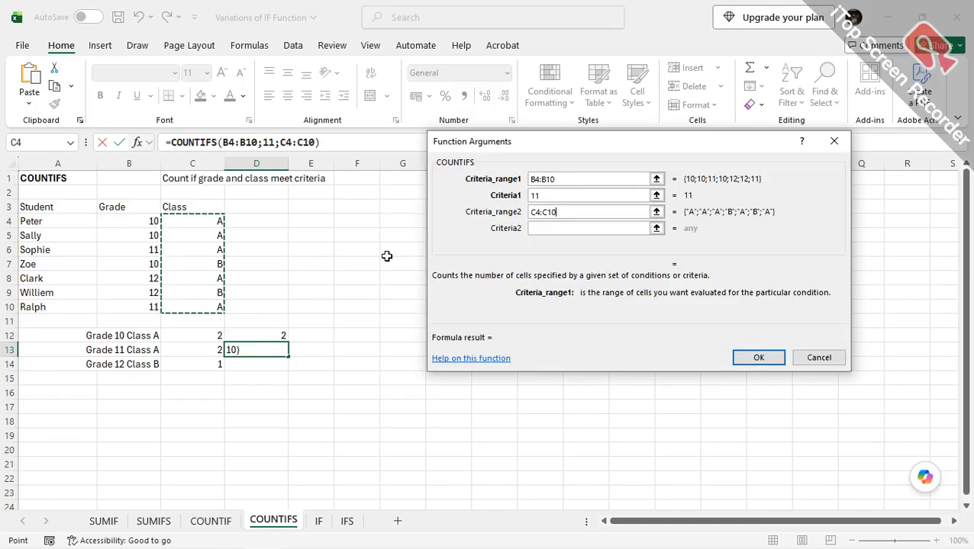
pyautogui.click(559, 227)
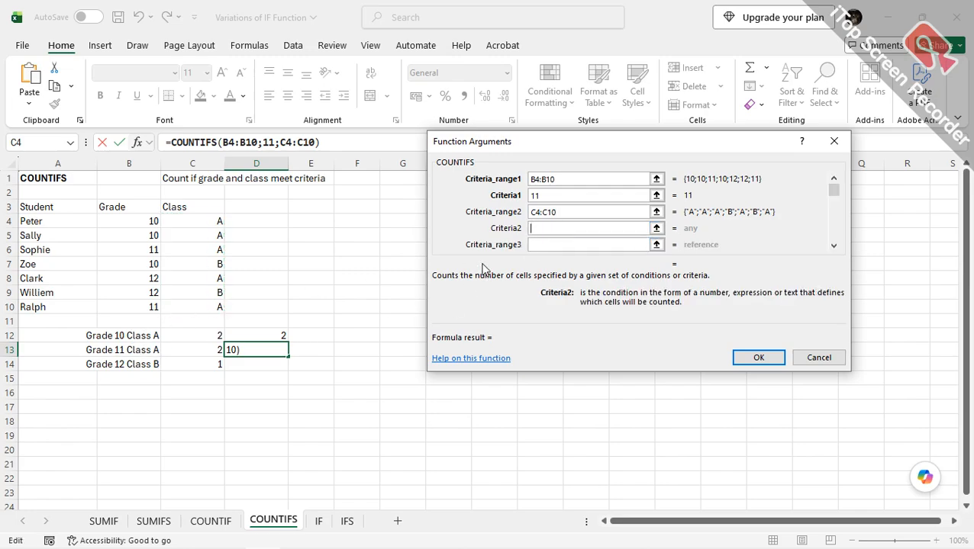
pyautogui.write('A')
pyautogui.press('Tab')
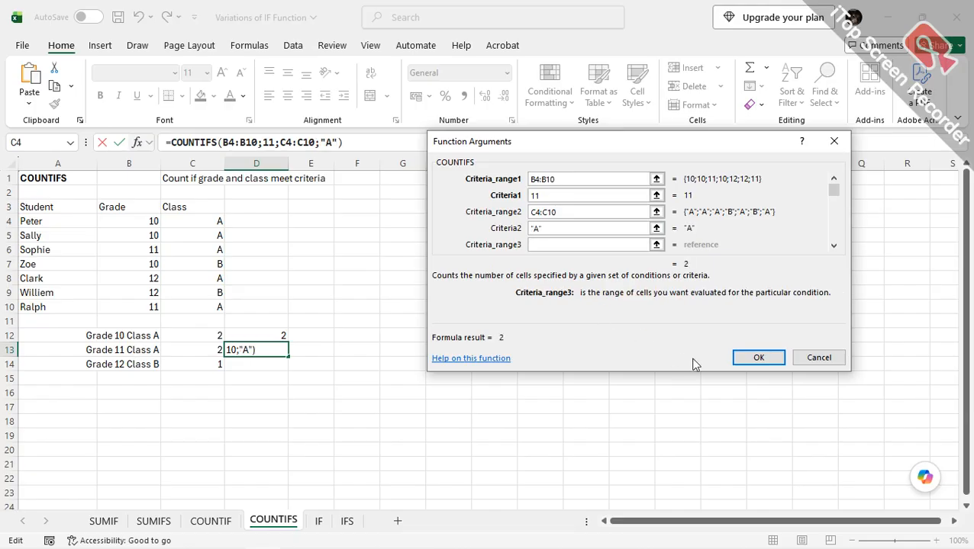
pyautogui.click(756, 361)
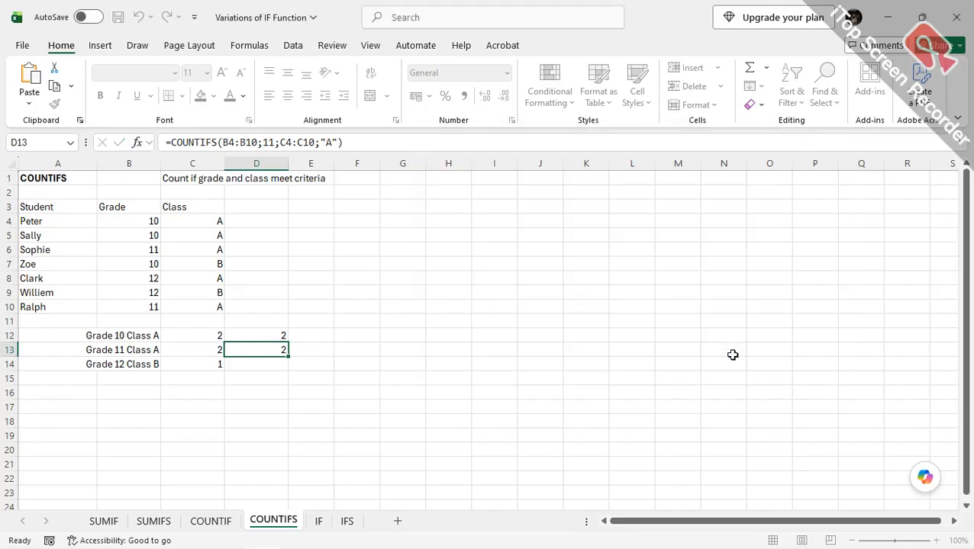
# - Start a COUNTIFS function in cell D14 with first criteria range B4:B10 and cell B4 as its criterion
pyautogui.click(266, 365)
pyautogui.write('=')
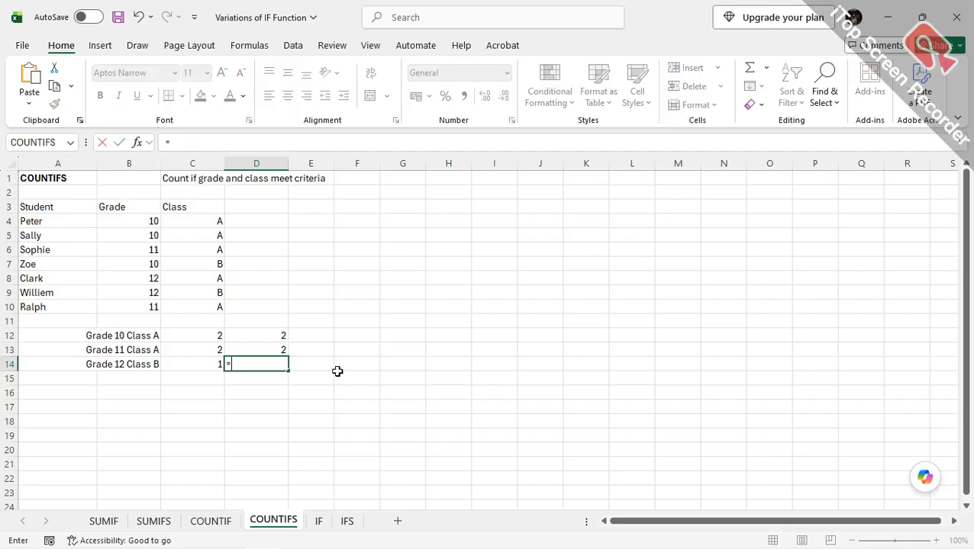
pyautogui.write('countifs')
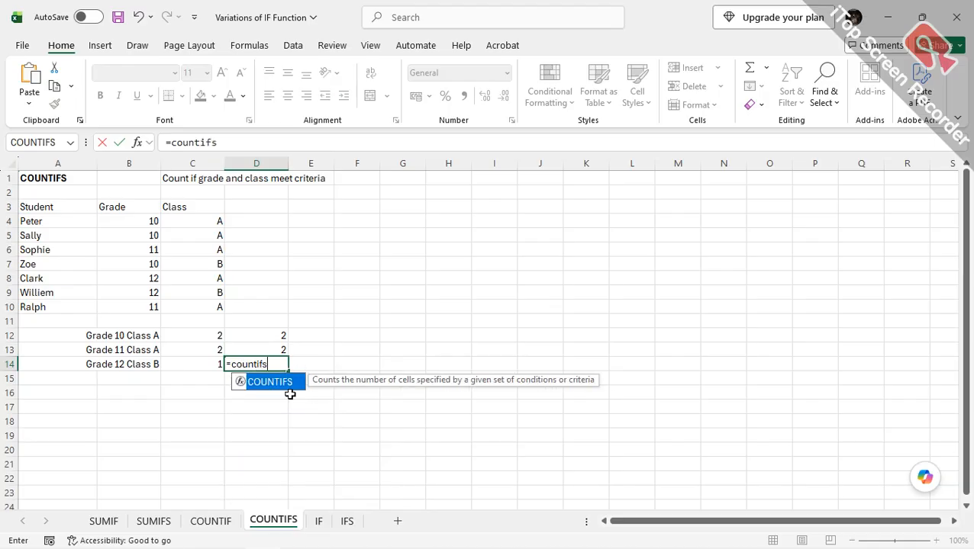
pyautogui.doubleClick(278, 383)
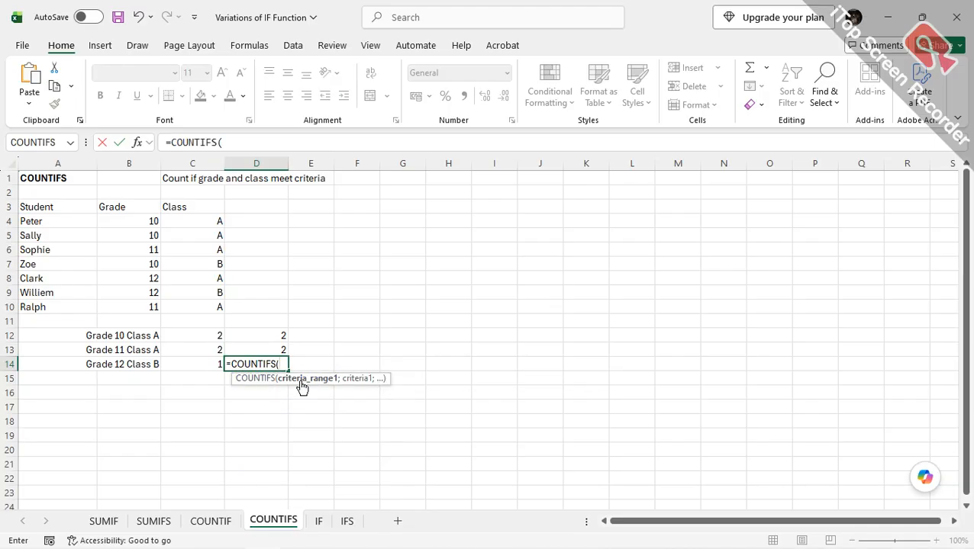
pyautogui.moveTo(137, 219); pyautogui.dragTo(138, 306)
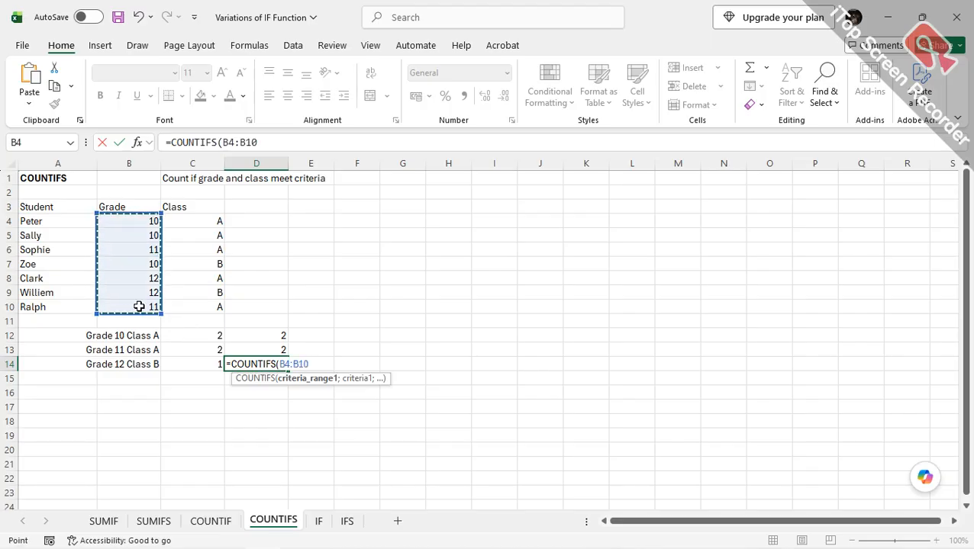
pyautogui.write(';')
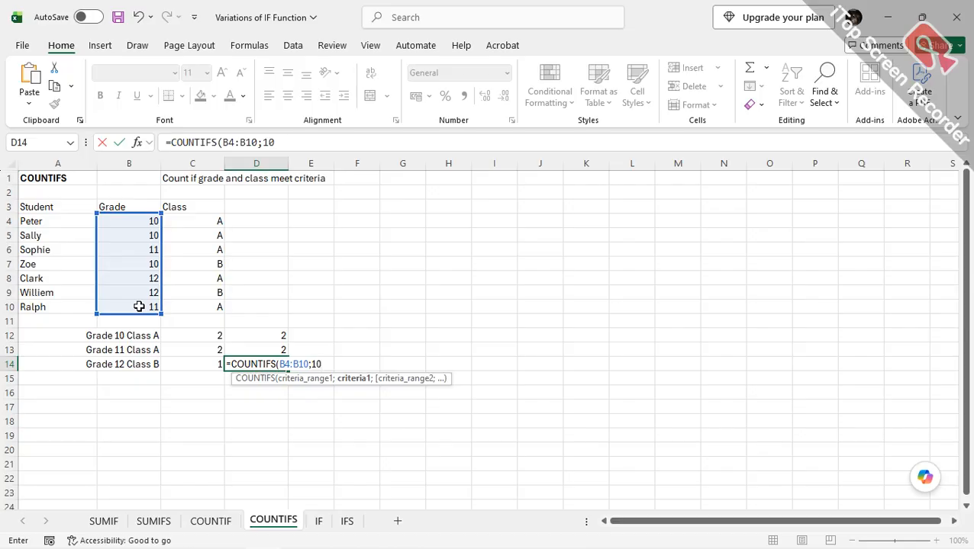
pyautogui.click(133, 224)
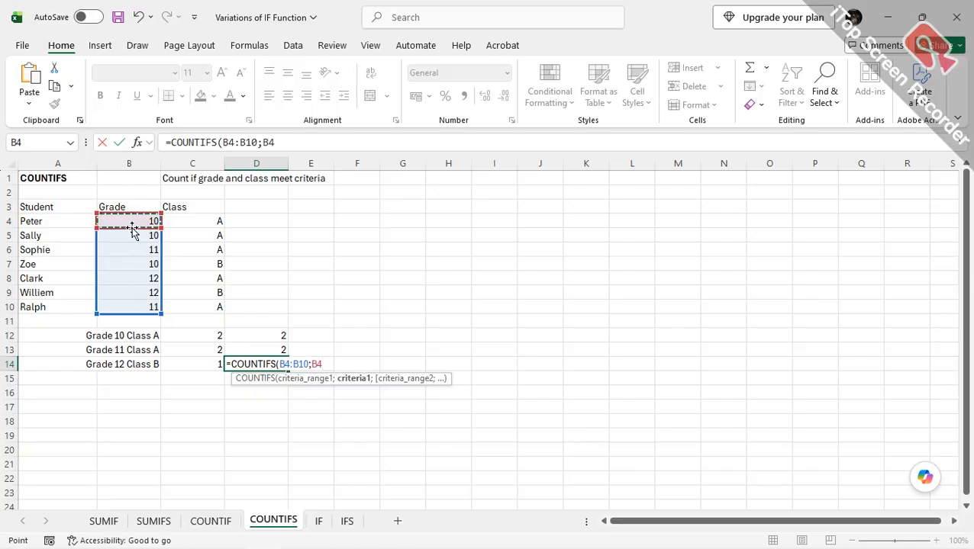
pyautogui.write(';')
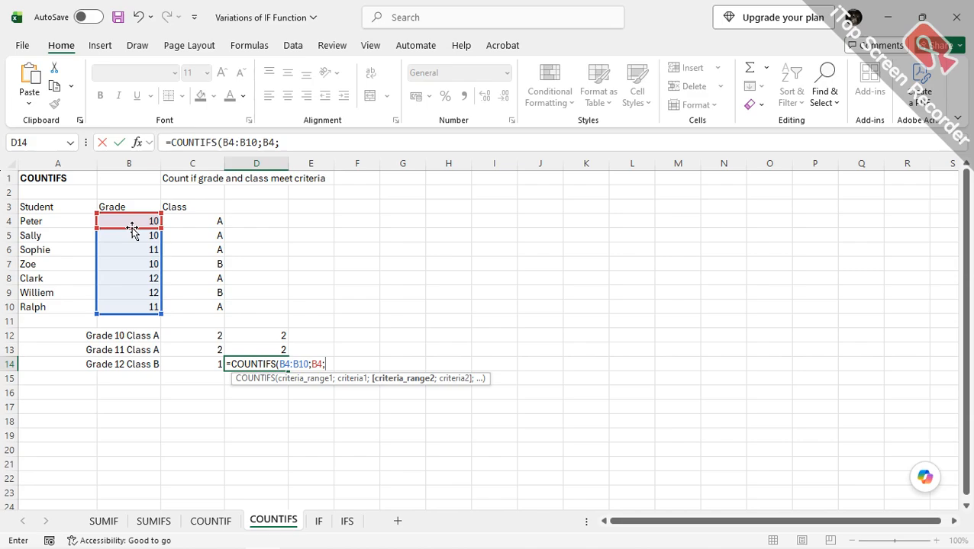
# - Complete the COUNTIFS function in D14 with second criteria range C4:C10 and criterion "B"
pyautogui.moveTo(189, 222); pyautogui.dragTo(193, 302)
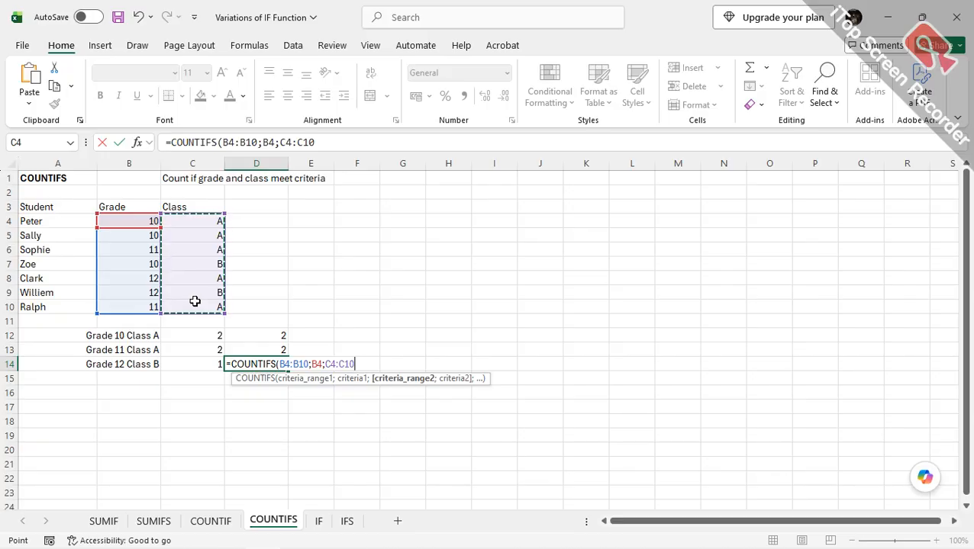
pyautogui.write(';"B')
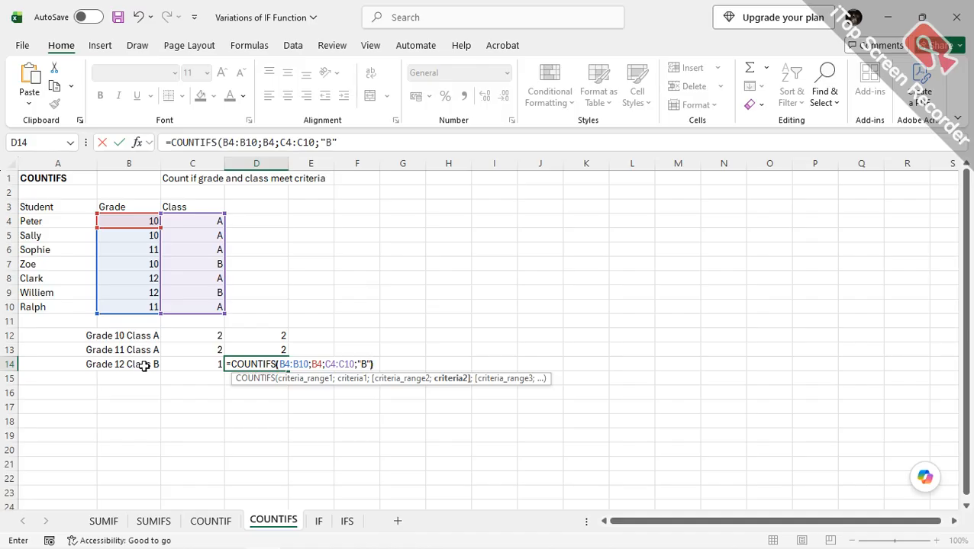
pyautogui.write(')')
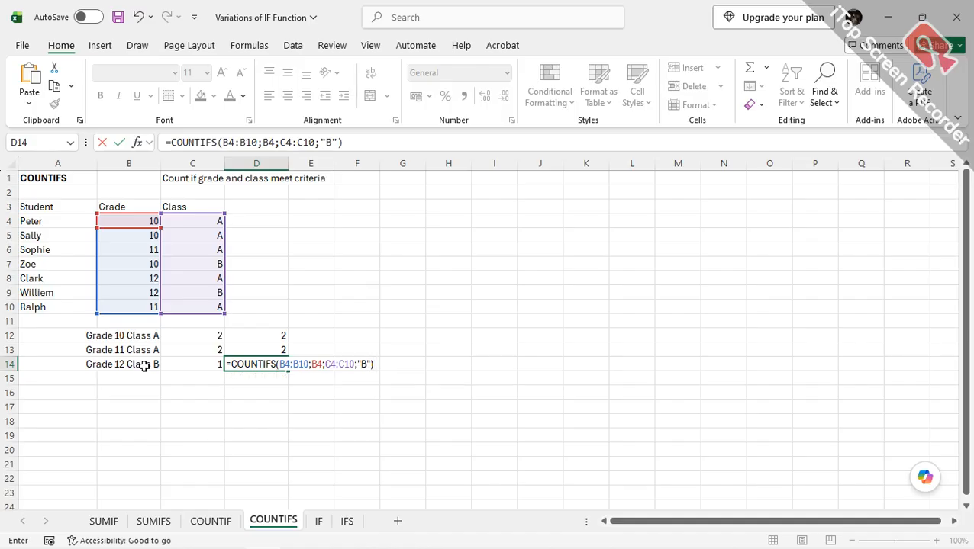
pyautogui.press('Return')
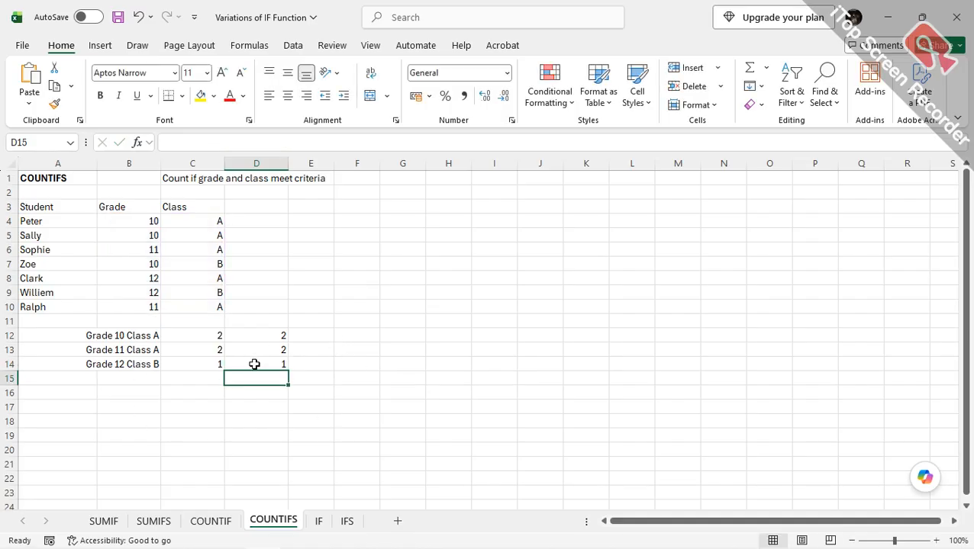
# - Enter the label Grade in cell F3 and list the grades 10, 11 and 12 in cells G3 to G5
pyautogui.click(325, 208)
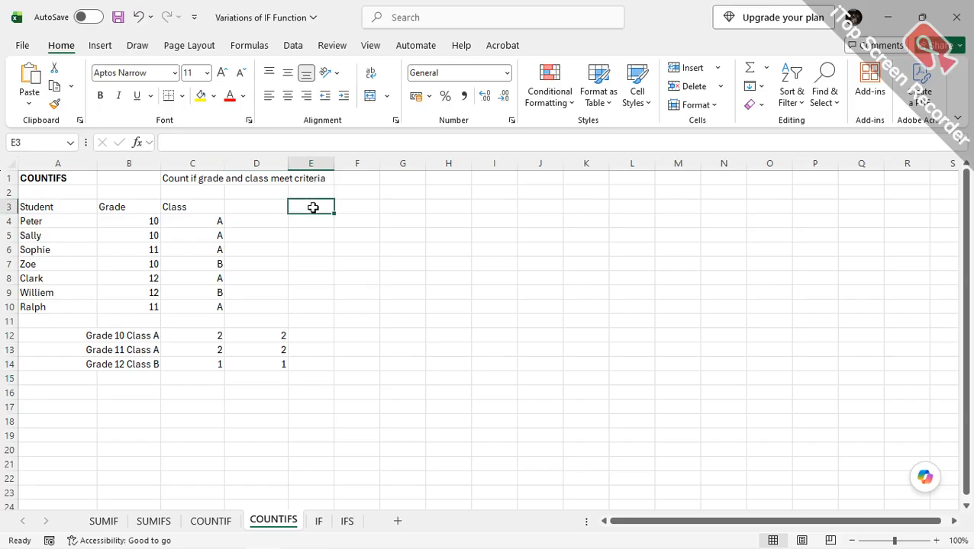
pyautogui.click(365, 206)
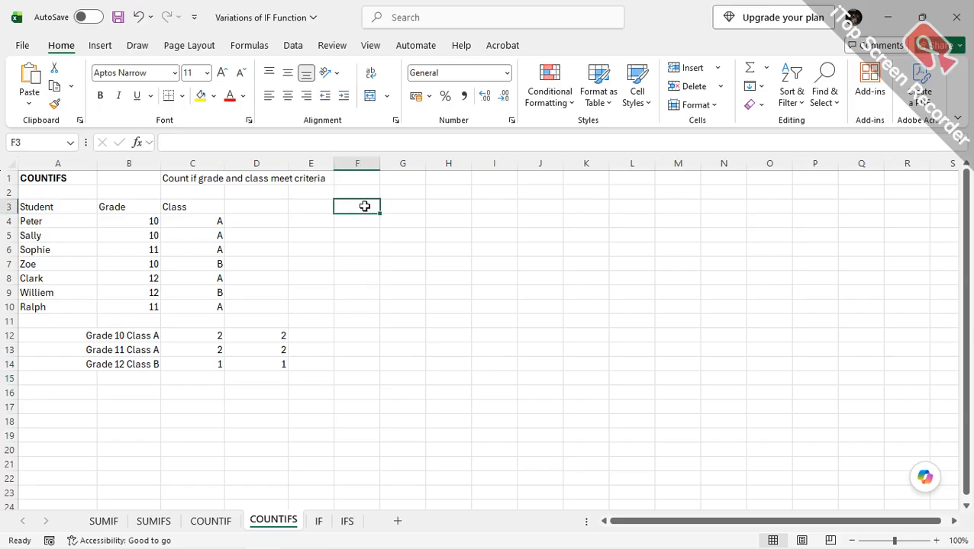
pyautogui.write('Gra')
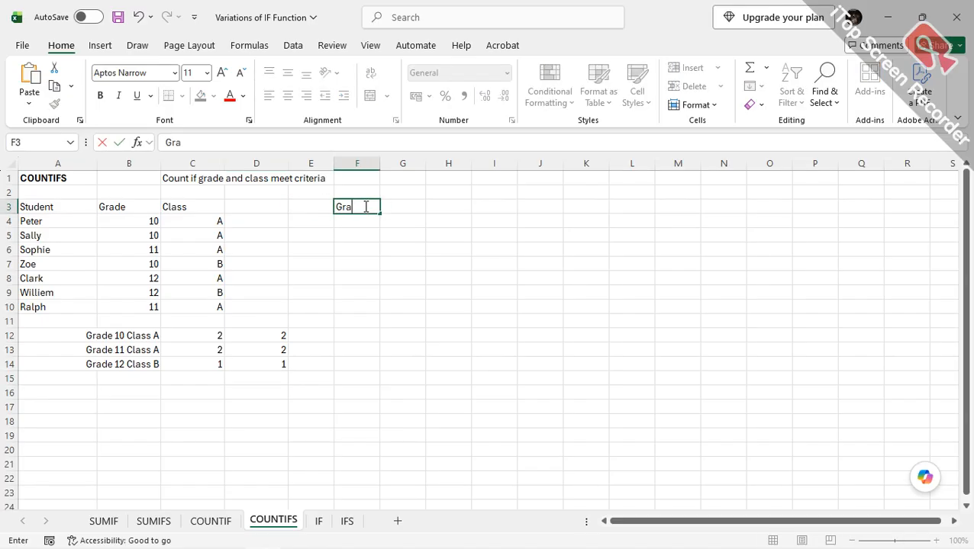
pyautogui.write('de')
pyautogui.press('Right')
pyautogui.write('10')
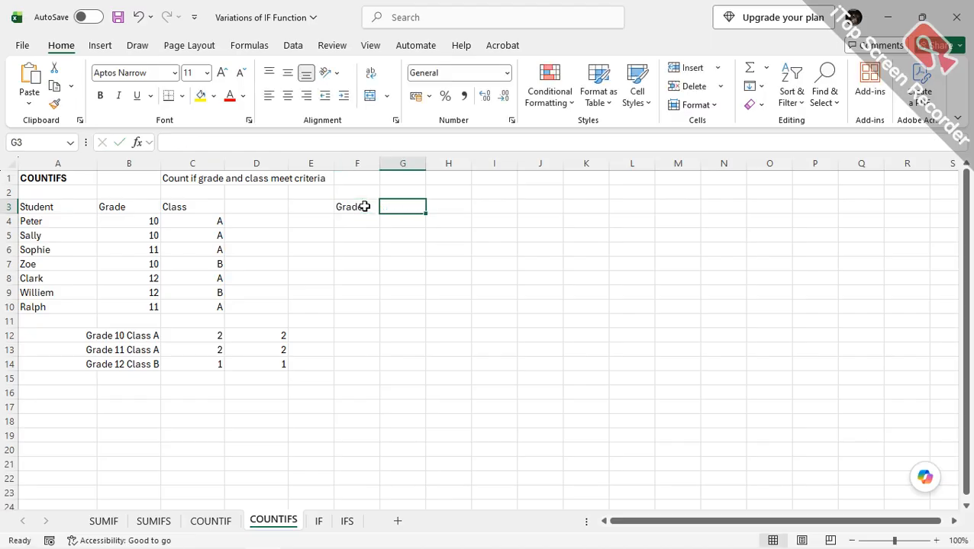
pyautogui.press('Return')
pyautogui.write('11')
pyautogui.press('Return')
pyautogui.write('12')
pyautogui.press('Return')
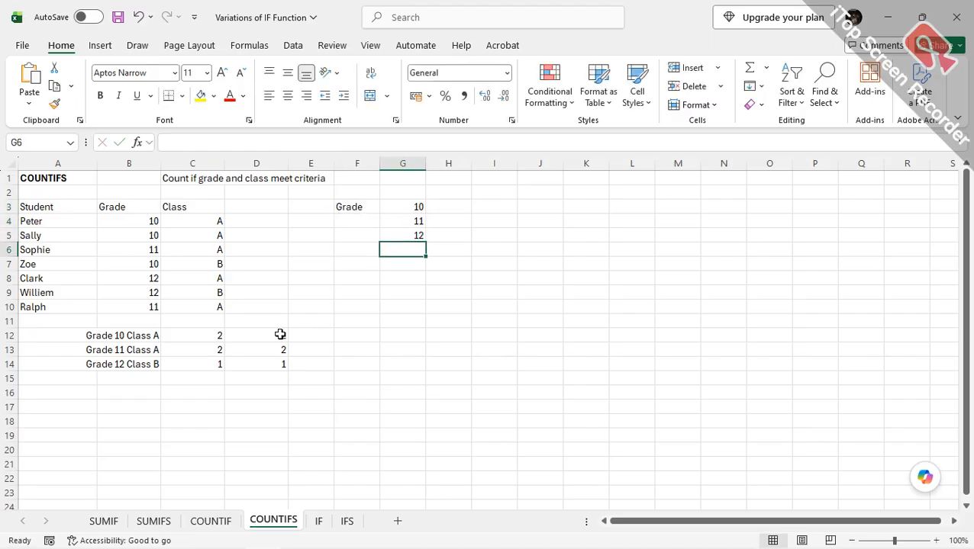
# - Clear the formulas in D12:D14 and open the function arguments for a new COUNTIFS function in D12
pyautogui.moveTo(274, 336); pyautogui.dragTo(281, 362)
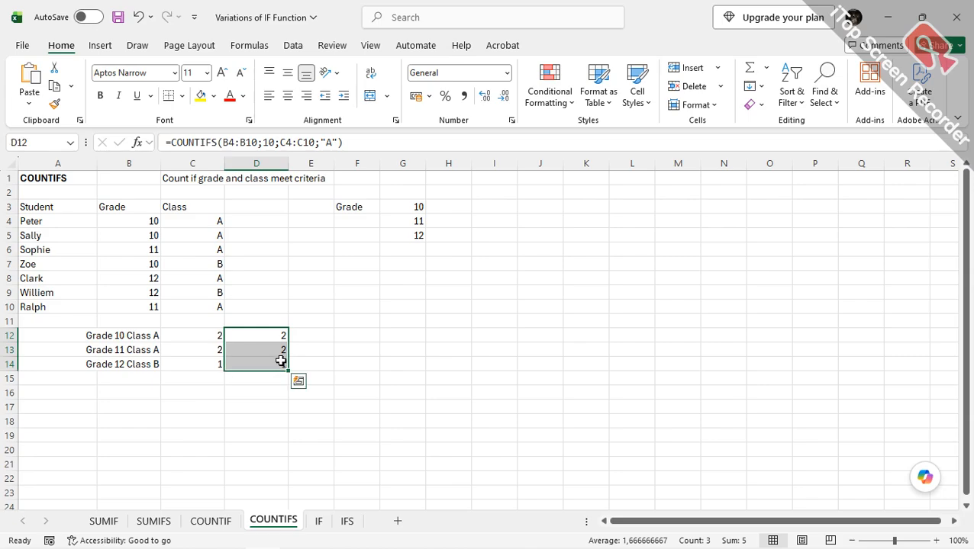
pyautogui.press('Delete')
pyautogui.click(269, 338)
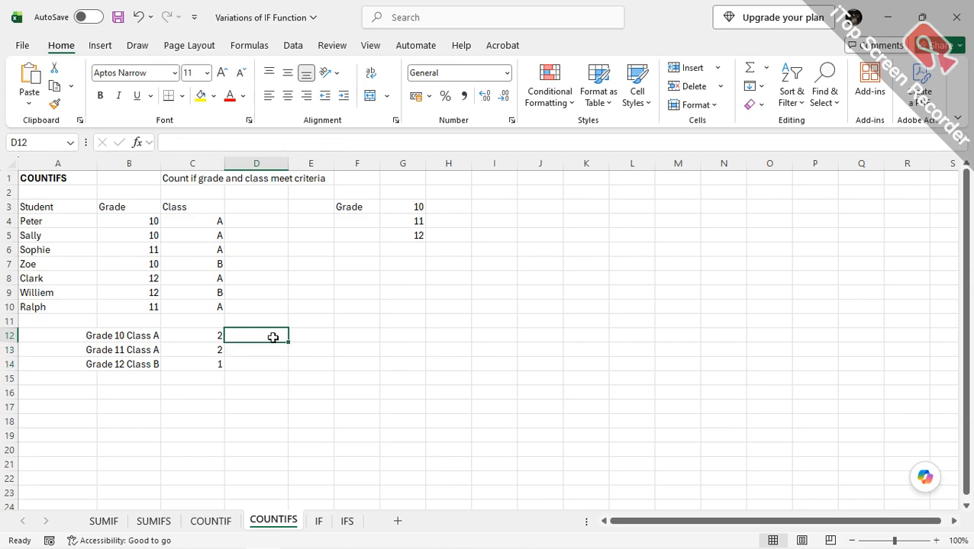
pyautogui.click(142, 147)
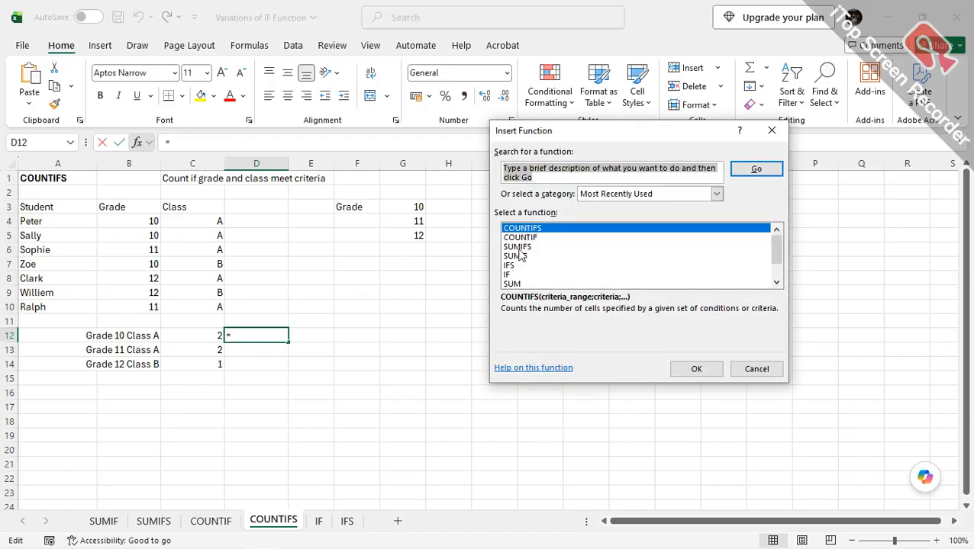
pyautogui.click(541, 227)
pyautogui.doubleClick(541, 228)
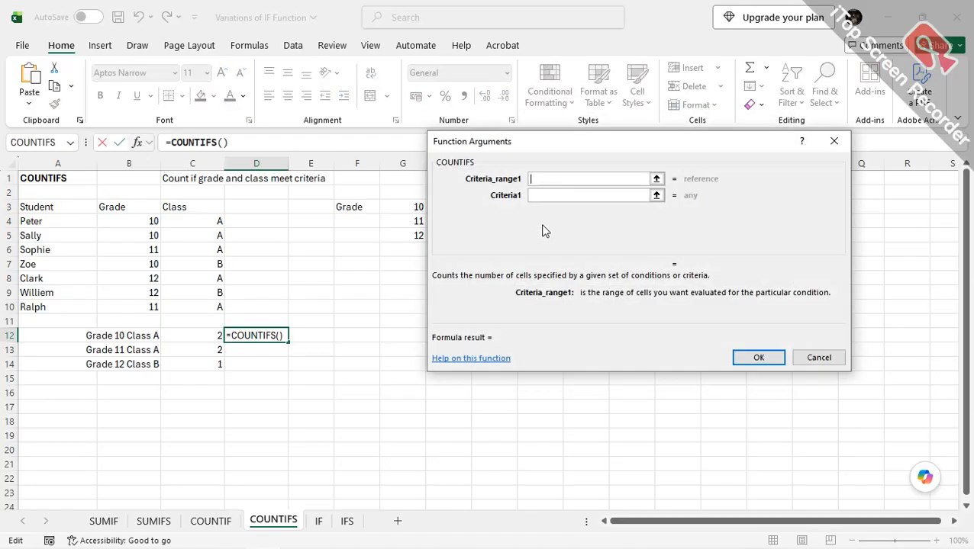
# - Set the COUNTIFS function's first criteria range to B4:B10 and its first criterion to cell G3
pyautogui.moveTo(135, 222); pyautogui.dragTo(141, 305)
pyautogui.click(554, 195)
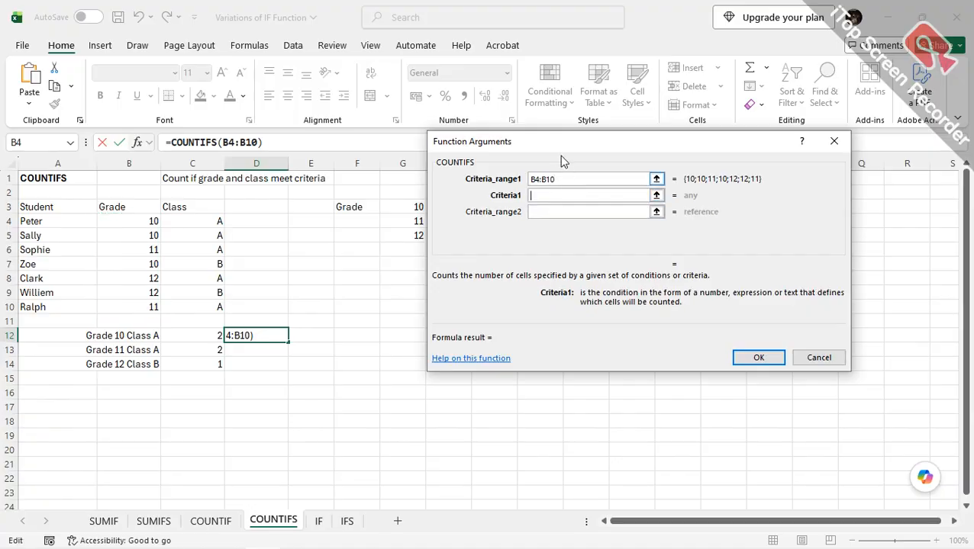
pyautogui.moveTo(555, 146); pyautogui.dragTo(612, 141)
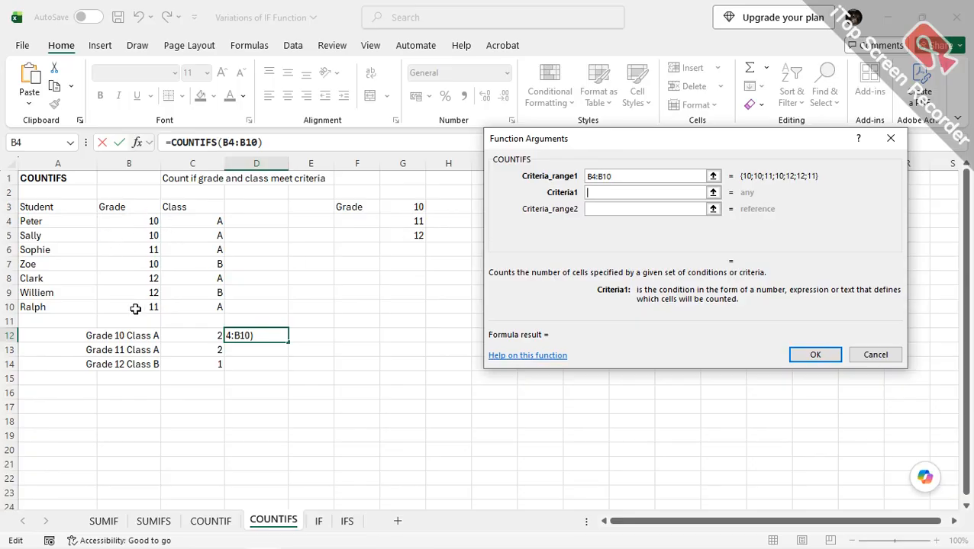
pyautogui.click(416, 206)
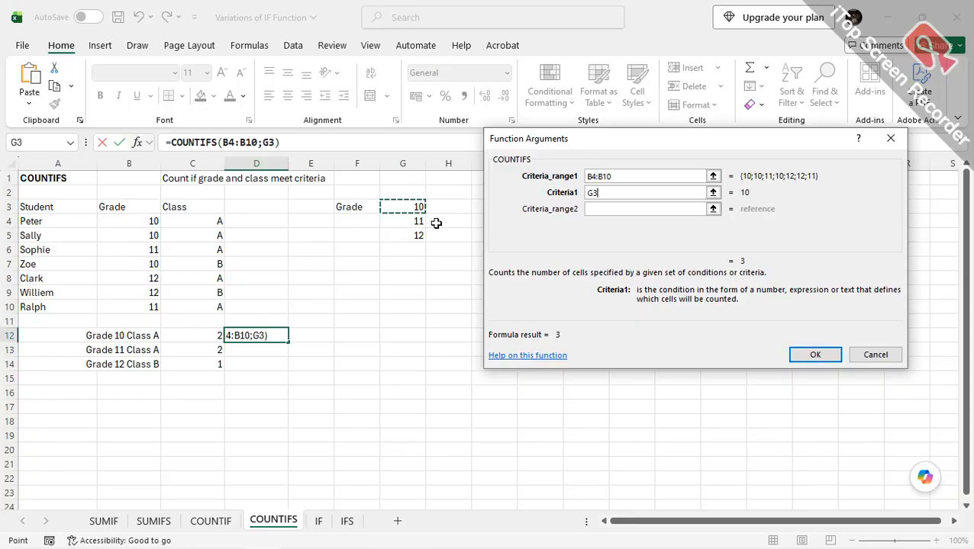
# - Complete the D12 COUNTIFS function with second criteria range C4:C10 and criterion "A", and fill it down to D14
pyautogui.click(596, 208)
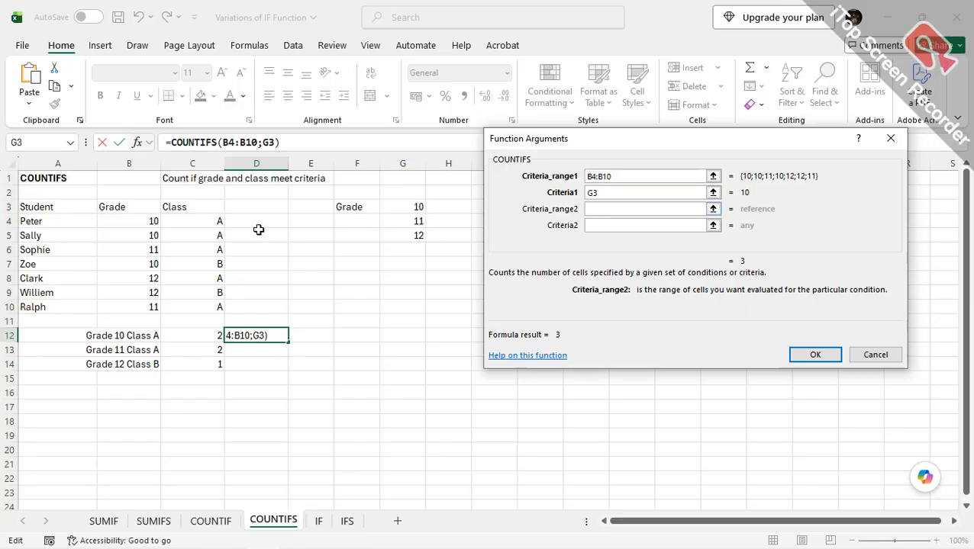
pyautogui.click(197, 220)
pyautogui.moveTo(198, 220); pyautogui.dragTo(203, 305)
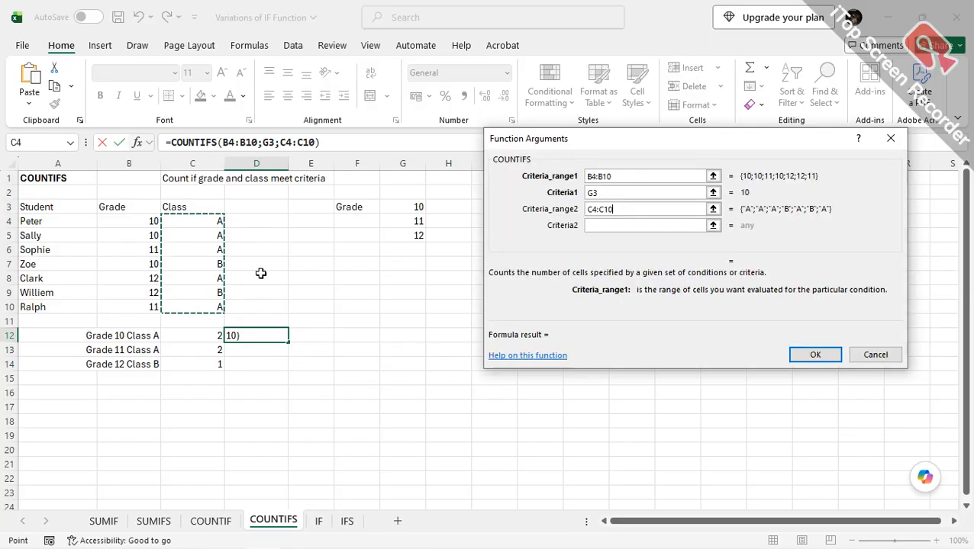
pyautogui.click(600, 225)
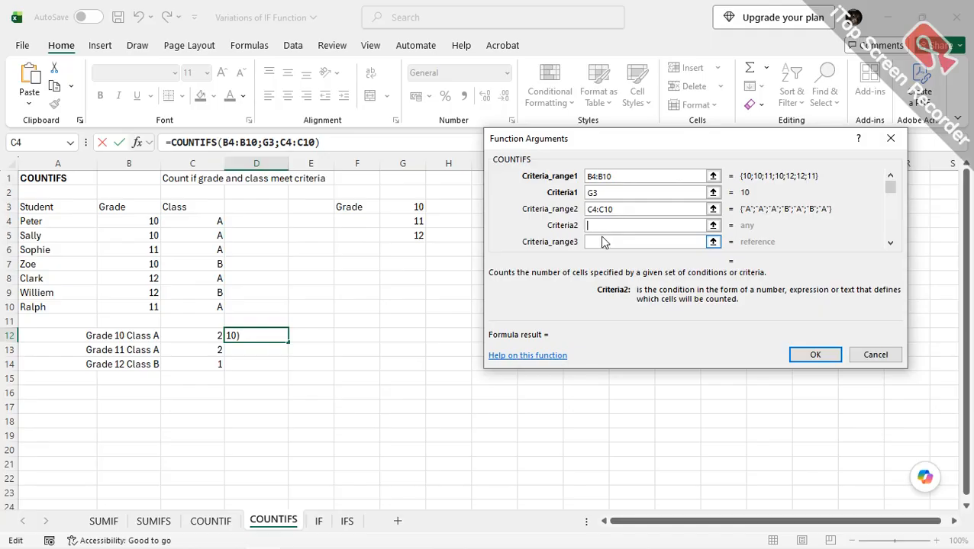
pyautogui.write('A')
pyautogui.click(602, 242)
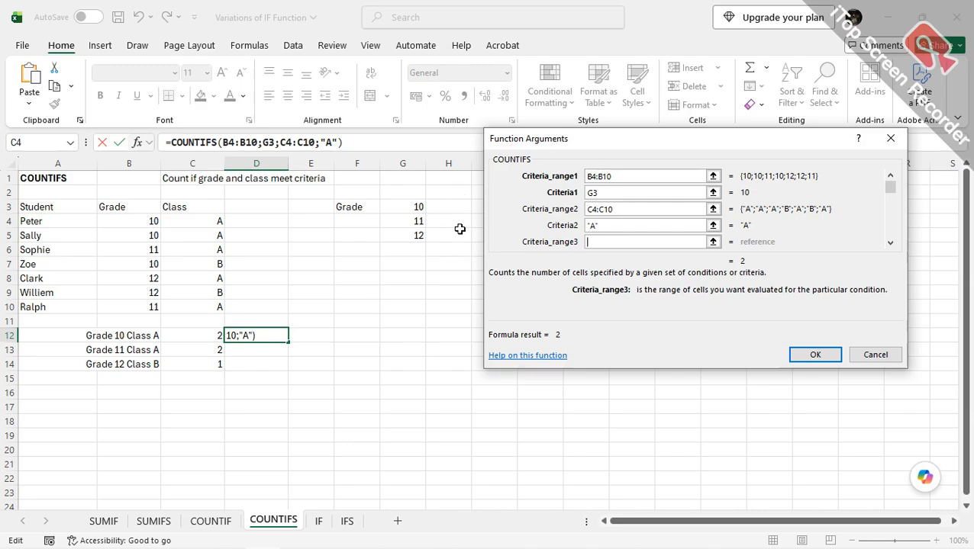
pyautogui.click(815, 355)
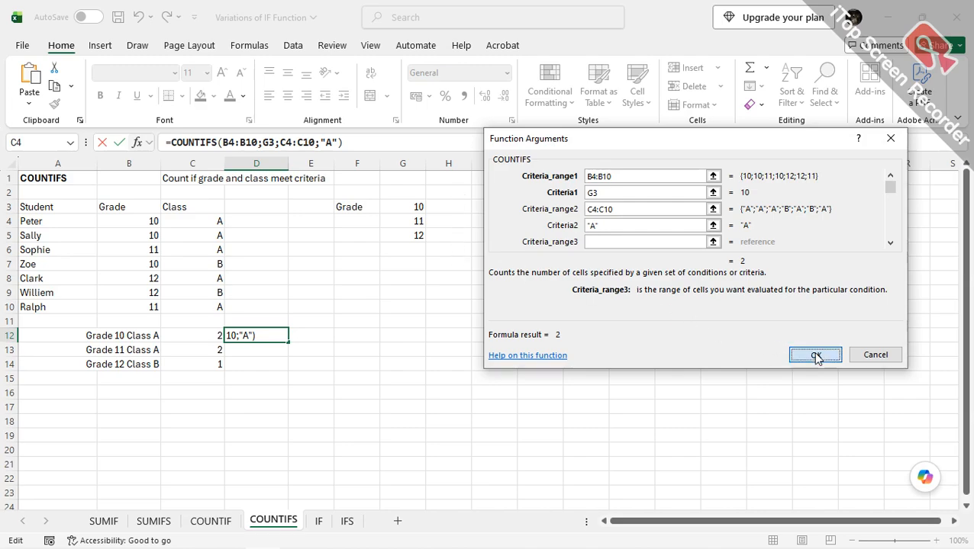
pyautogui.moveTo(291, 343); pyautogui.dragTo(290, 367)
# - Examine the ranges and criteria in the COUNTIFS formulas in D12, D13 and D14, comparing D14 with its row label
pyautogui.doubleClick(267, 336)
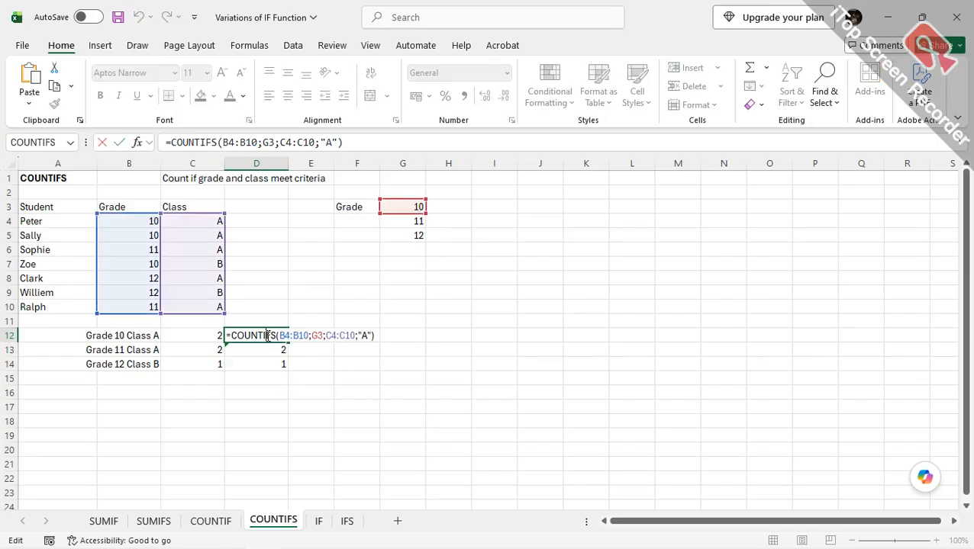
pyautogui.press('Return')
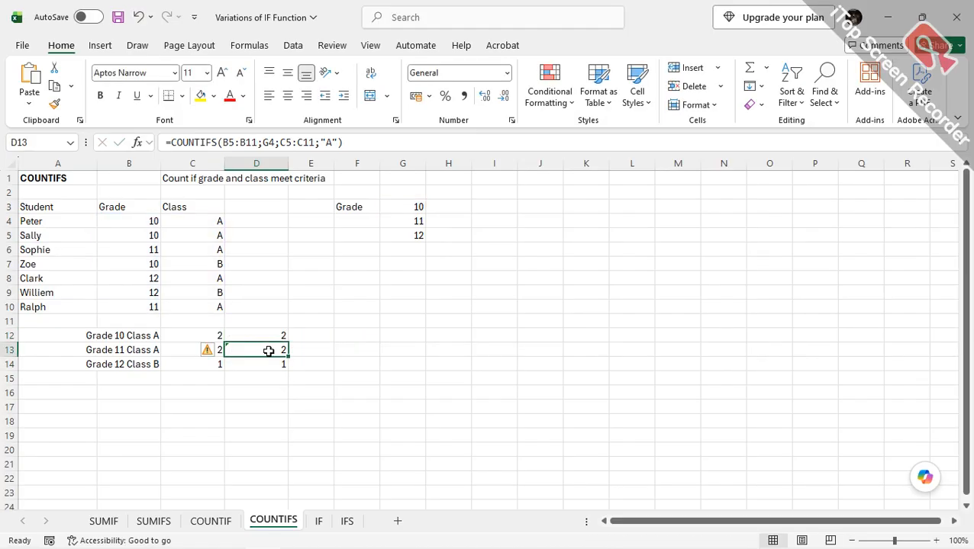
pyautogui.doubleClick(270, 351)
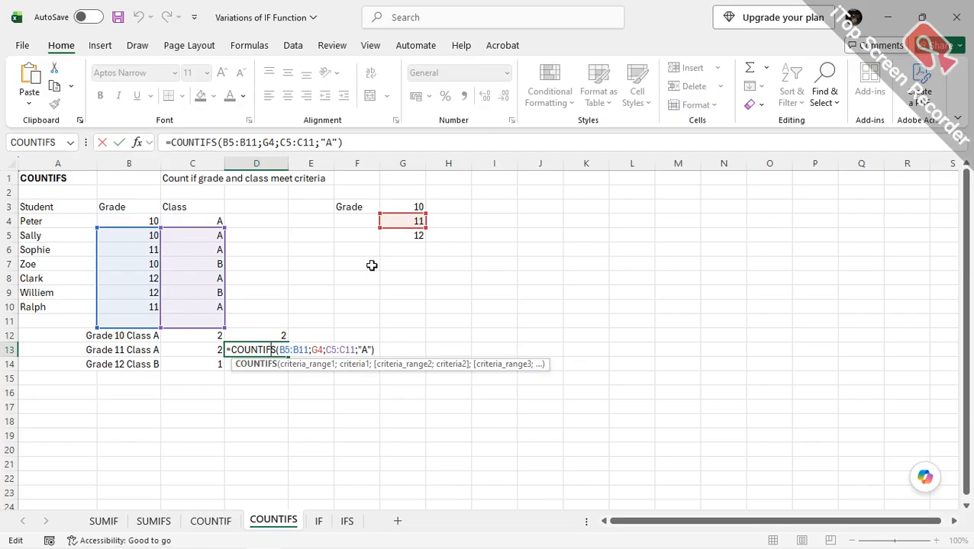
pyautogui.press('Return')
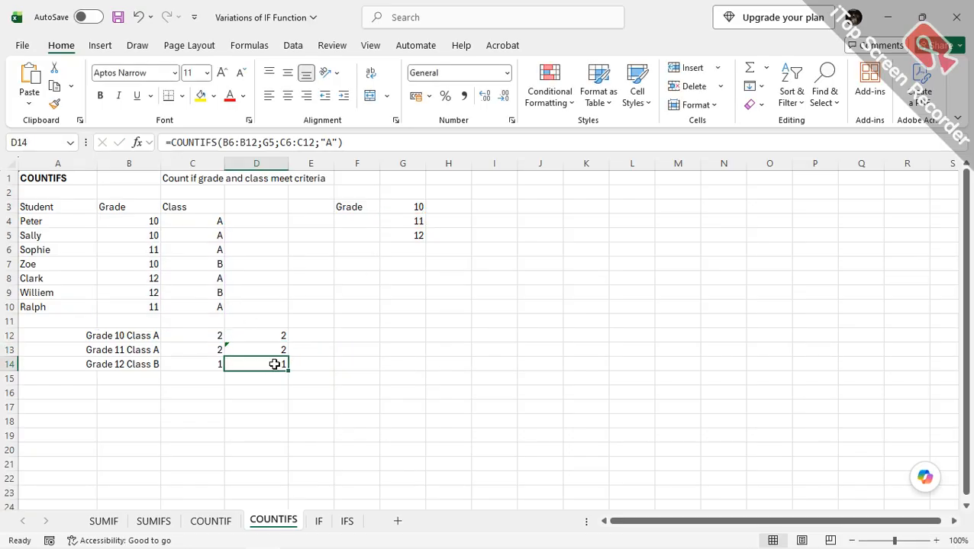
pyautogui.doubleClick(274, 364)
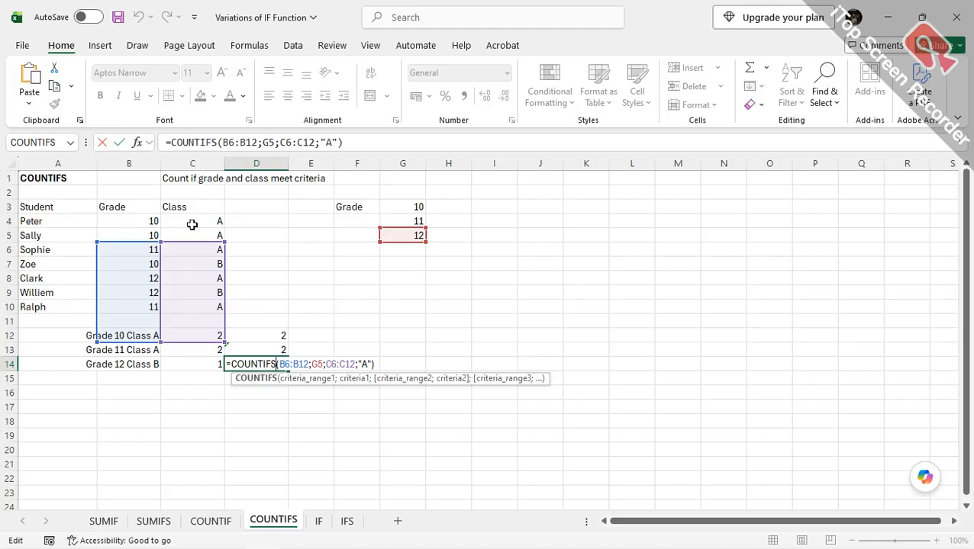
pyautogui.click(332, 141)
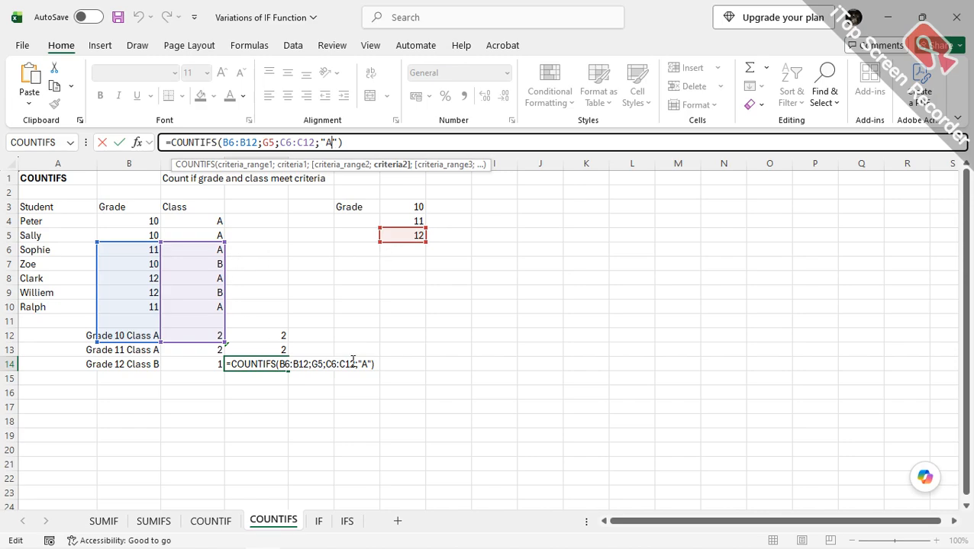
pyautogui.hotkey('ctrl', 'Return')
pyautogui.click(145, 365)
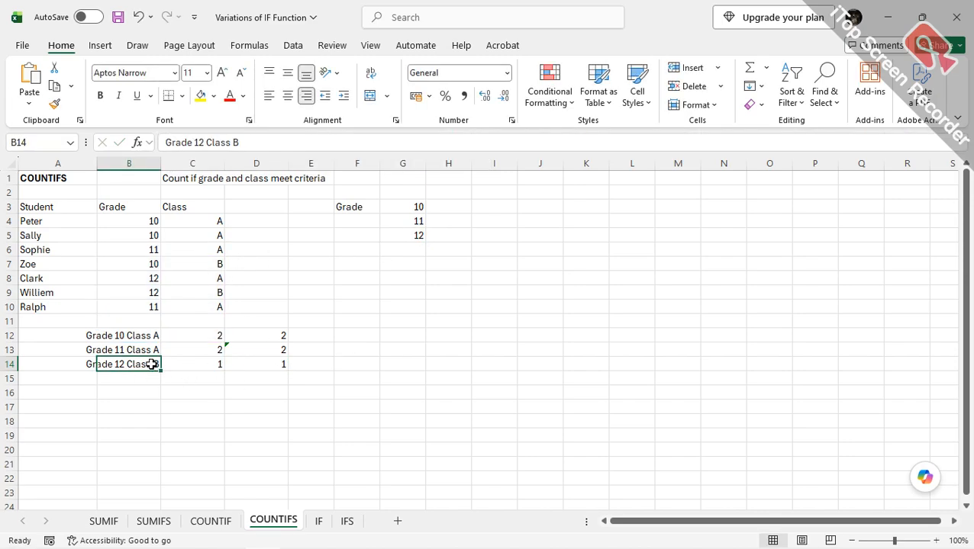
# - Examine the class criterion in D14's COUNTIFS formula
pyautogui.click(279, 364)
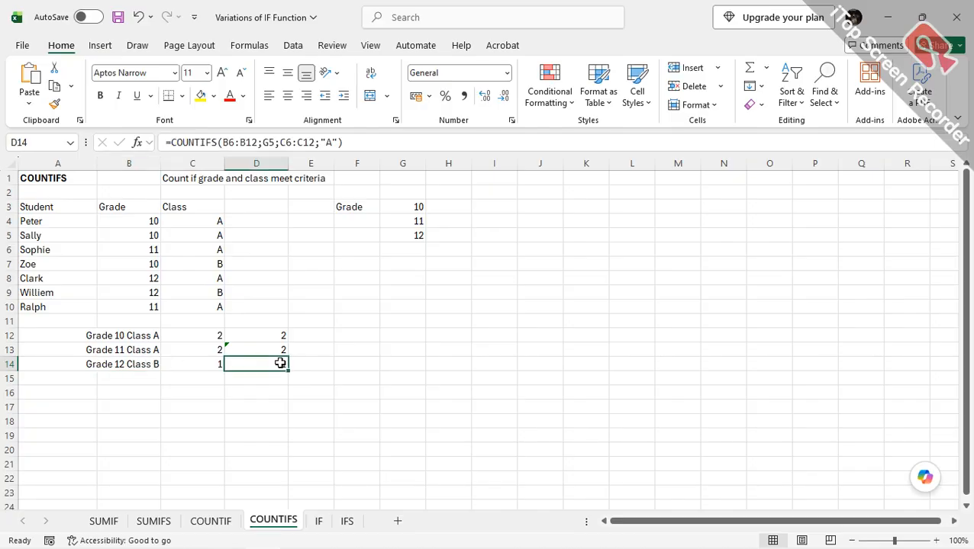
pyautogui.click(333, 139)
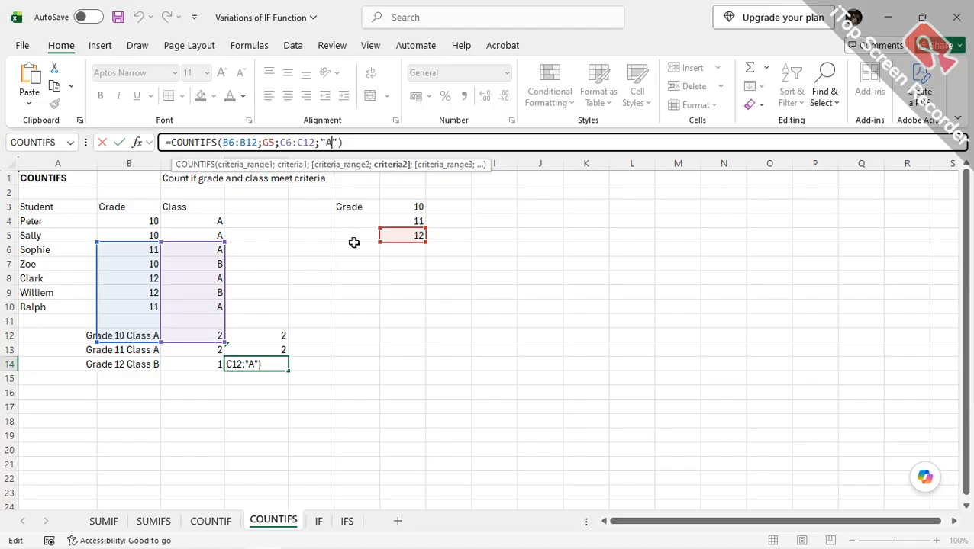
pyautogui.click(371, 407)
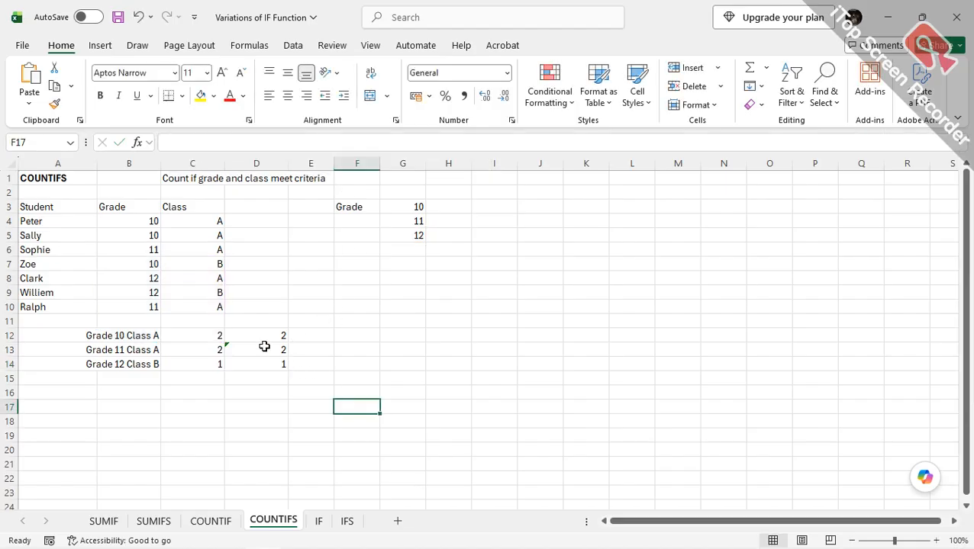
# - Add a "Class" label in H3 with the class values A in I3 and B in I4
pyautogui.click(456, 205)
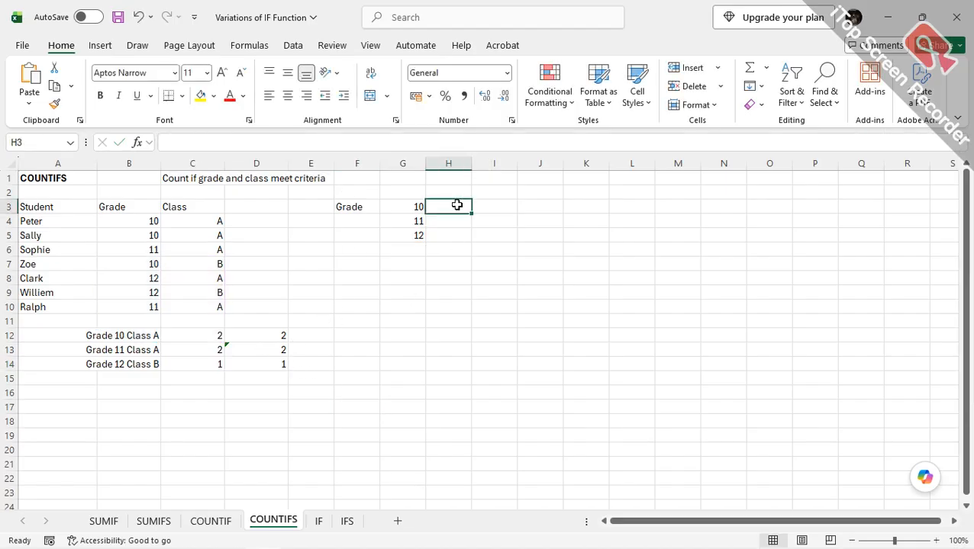
pyautogui.write('Class')
pyautogui.press('Tab')
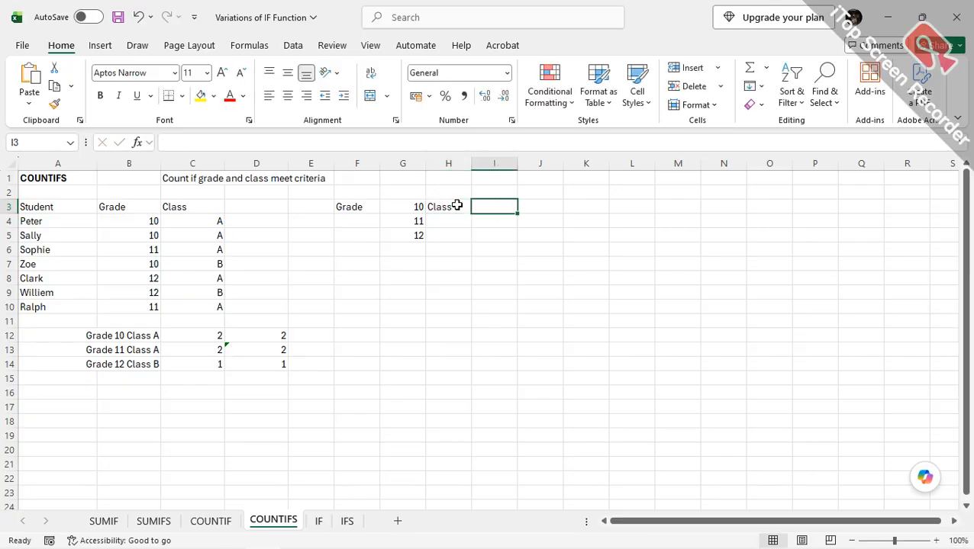
pyautogui.write('A')
pyautogui.press('Return')
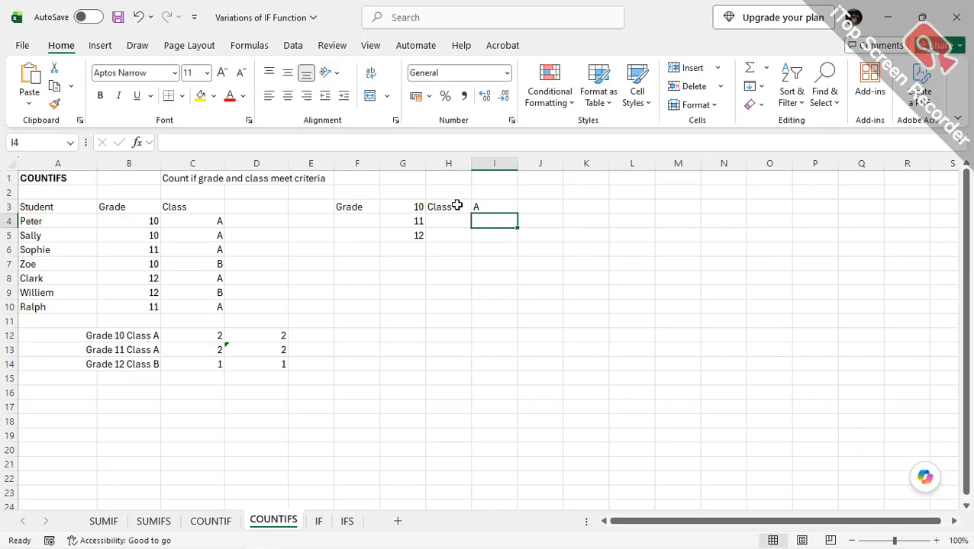
pyautogui.write('B')
pyautogui.press('Return')
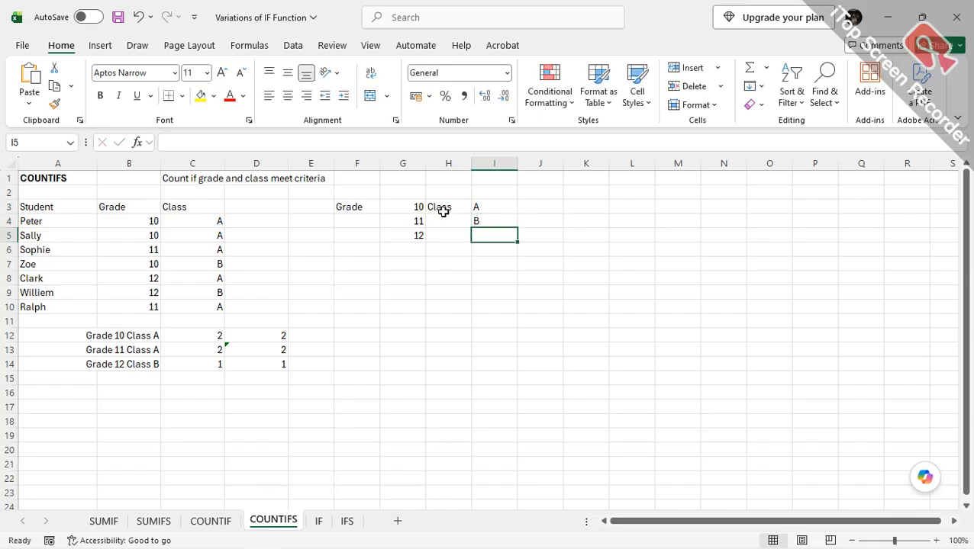
# - Clear the formulas in D13:D14 and replace the second criterion of D12's COUNTIFS function with cell I3
pyautogui.click(269, 338)
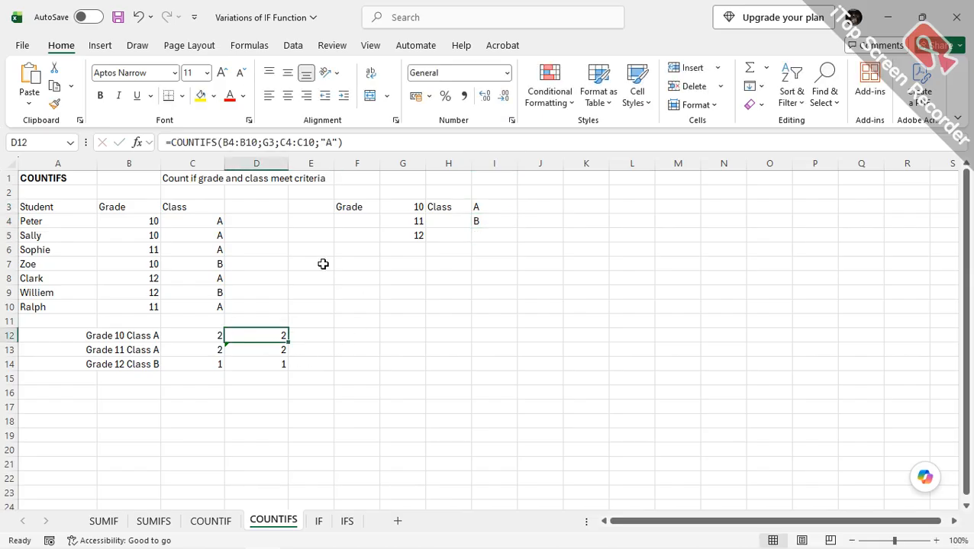
pyautogui.moveTo(276, 353); pyautogui.dragTo(271, 364)
pyautogui.click(268, 337)
pyautogui.click(138, 143)
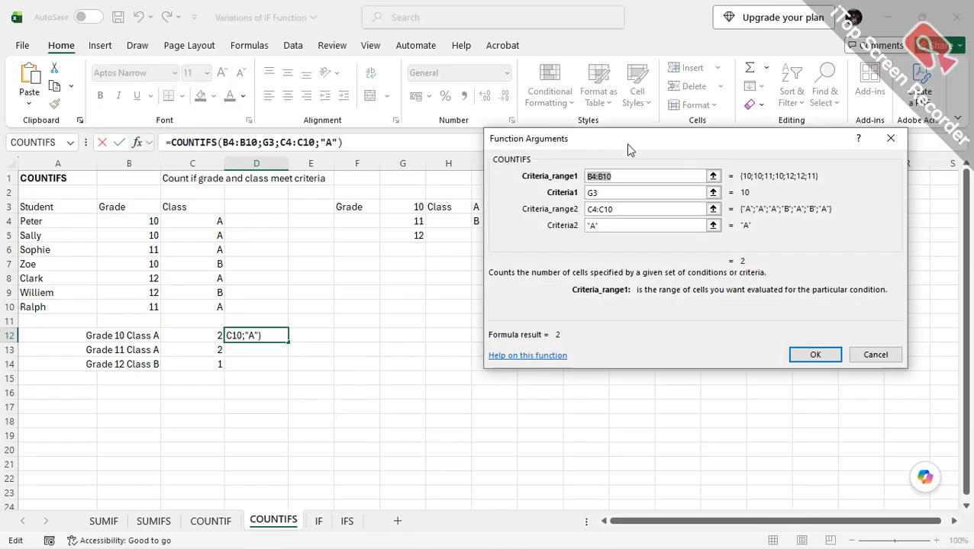
pyautogui.moveTo(631, 150); pyautogui.dragTo(671, 170)
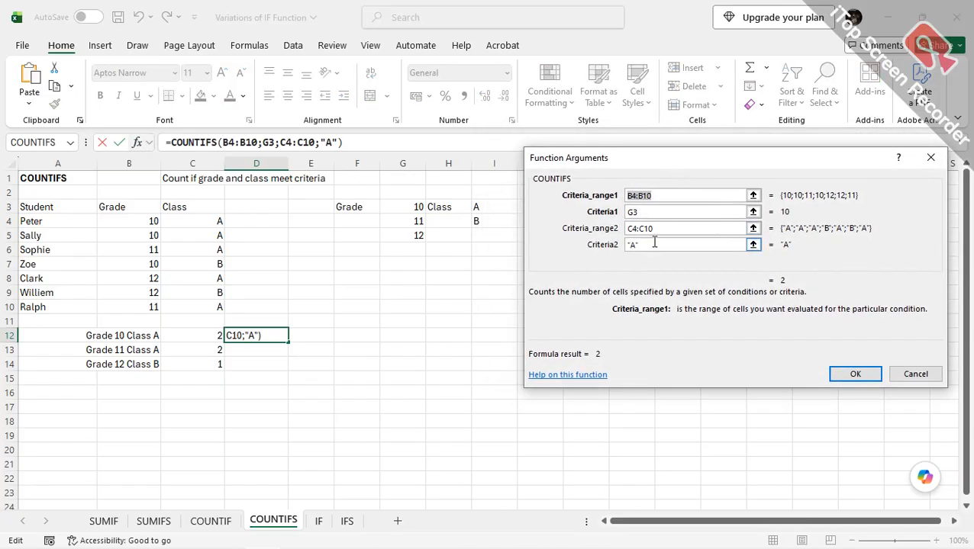
pyautogui.moveTo(648, 244); pyautogui.dragTo(620, 244)
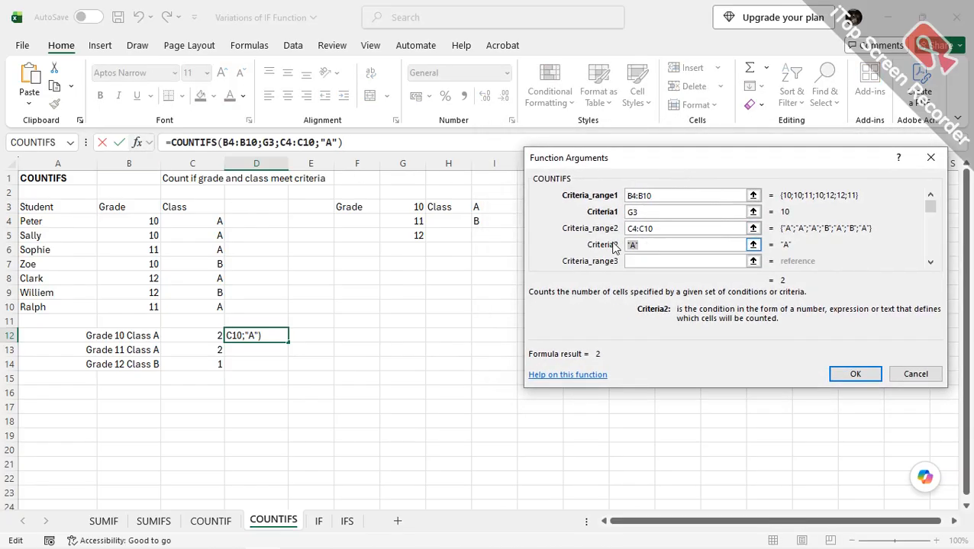
pyautogui.press('Delete')
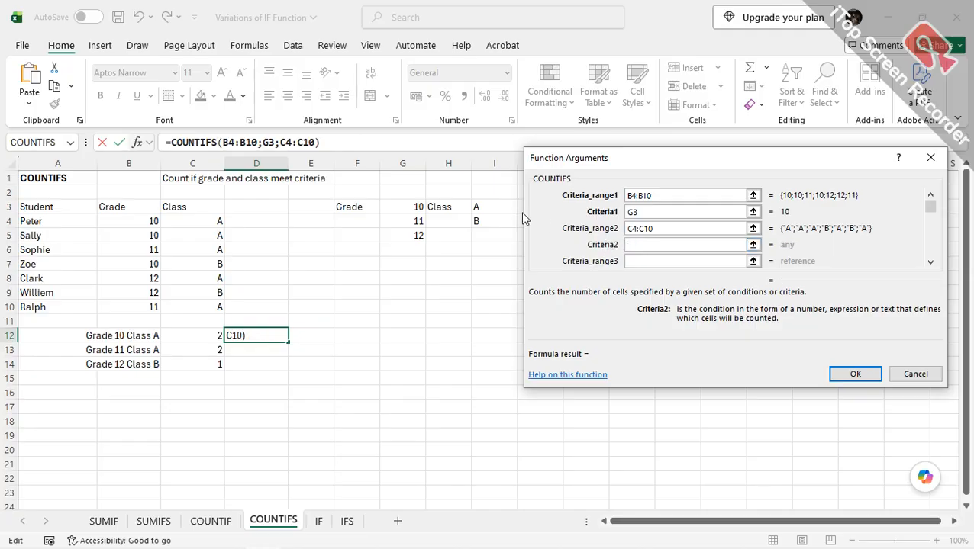
pyautogui.click(483, 206)
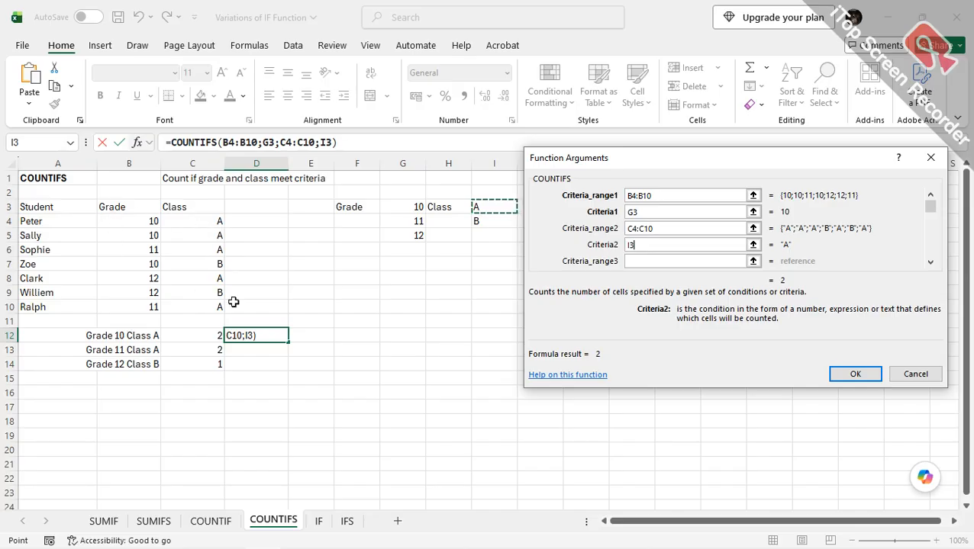
# - Make both criteria ranges of D12's COUNTIFS function absolute, as $B$4:$B$10 and $C$4:$C$10
pyautogui.click(630, 195)
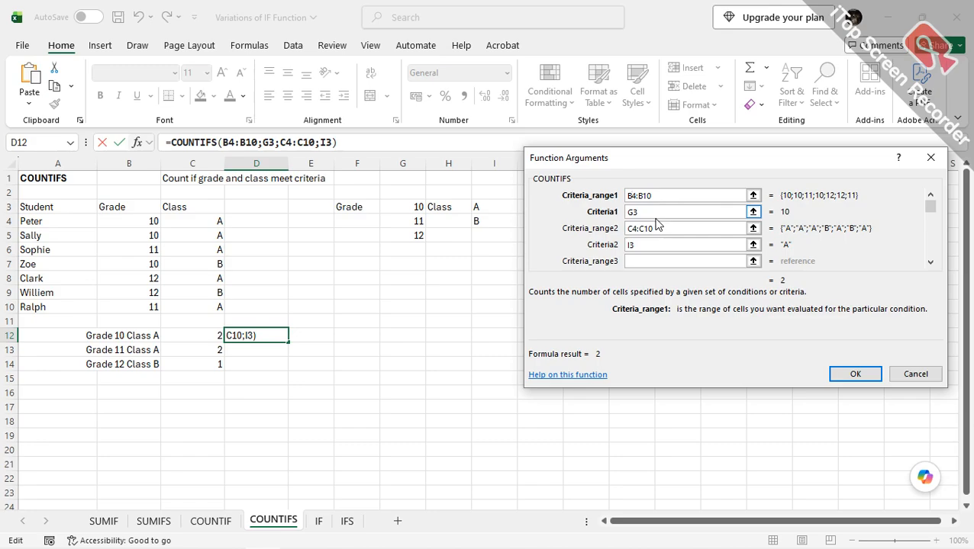
pyautogui.press('F4')
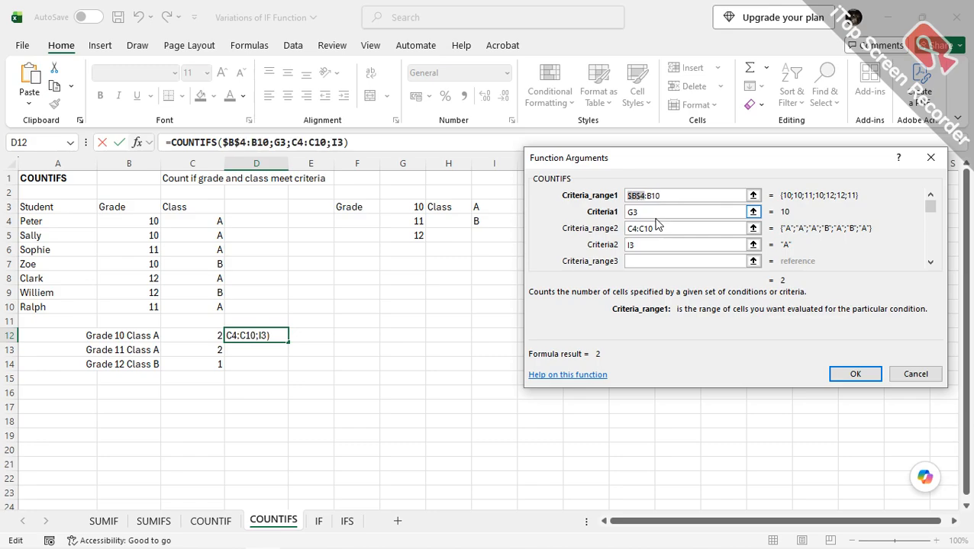
pyautogui.click(651, 195)
pyautogui.press('F4')
pyautogui.click(633, 229)
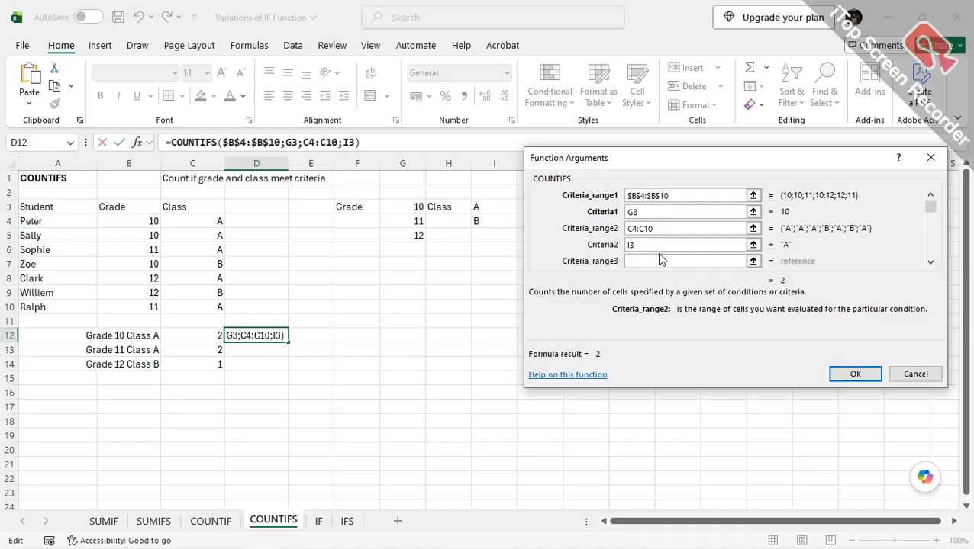
pyautogui.press('F4')
pyautogui.click(658, 230)
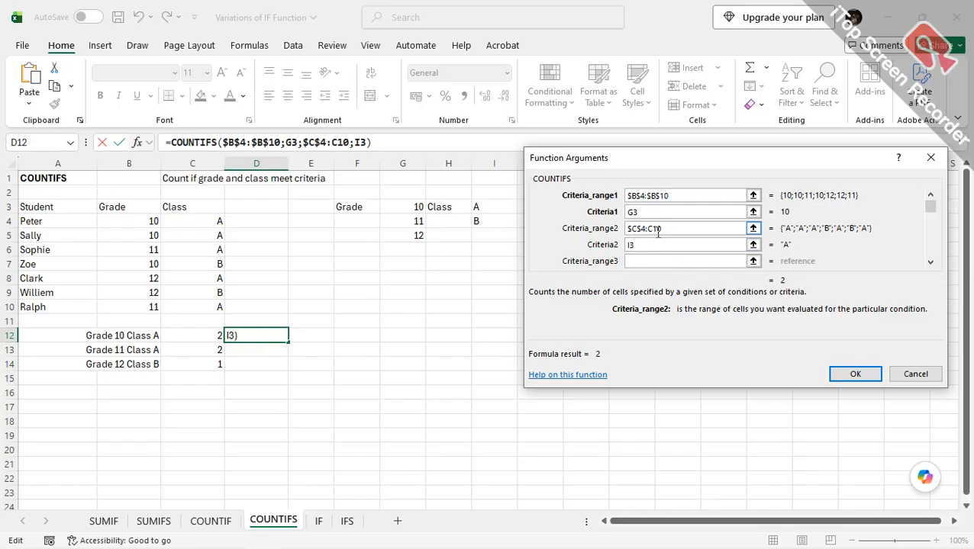
pyautogui.press('F4')
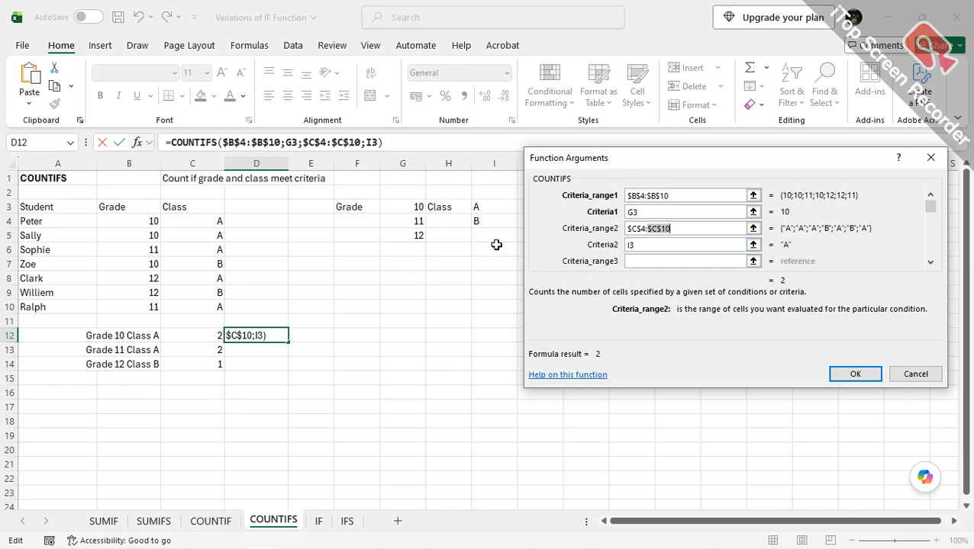
# - Make the second criterion absolute as $I$3 and complete the COUNTIFS function in D12
pyautogui.click(630, 244)
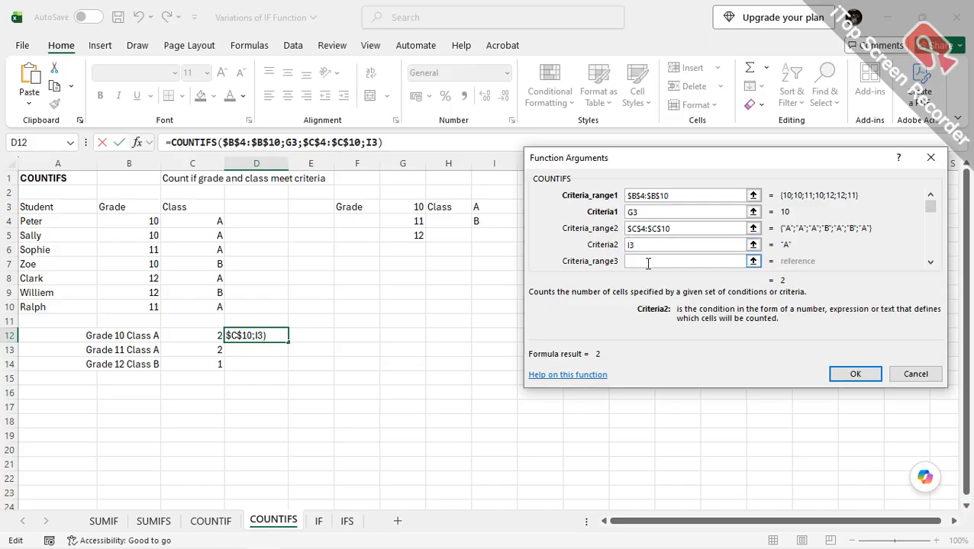
pyautogui.press('F4')
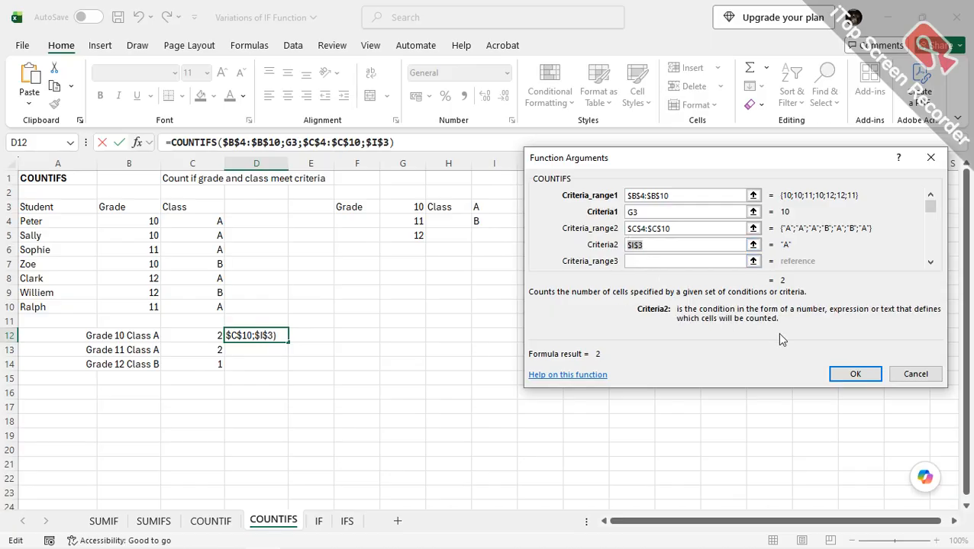
pyautogui.click(849, 374)
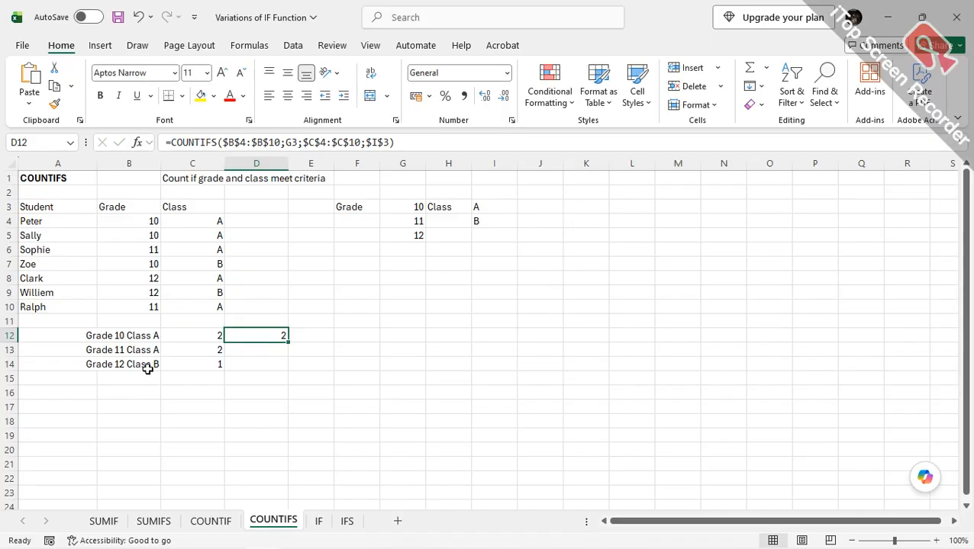
# - Change the row label in B14 to "Grade 12 Class A"
pyautogui.click(148, 365)
pyautogui.click(245, 144)
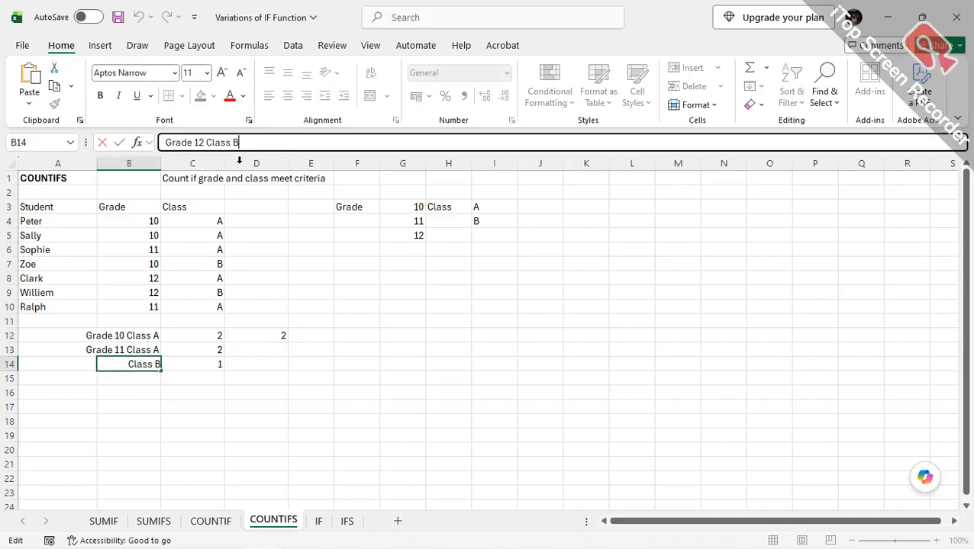
pyautogui.press('BackSpace')
pyautogui.press('BackSpace')
pyautogui.write('A')
pyautogui.click(260, 335)
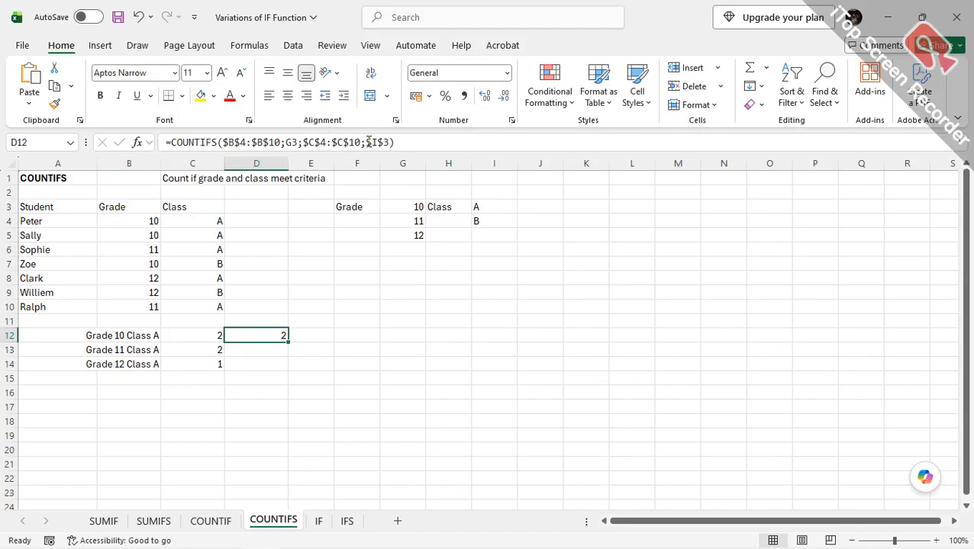
# - Check the $I$3 criterion in D12's formula and fill the COUNTIFS formula down to D14
pyautogui.doubleClick(379, 142)
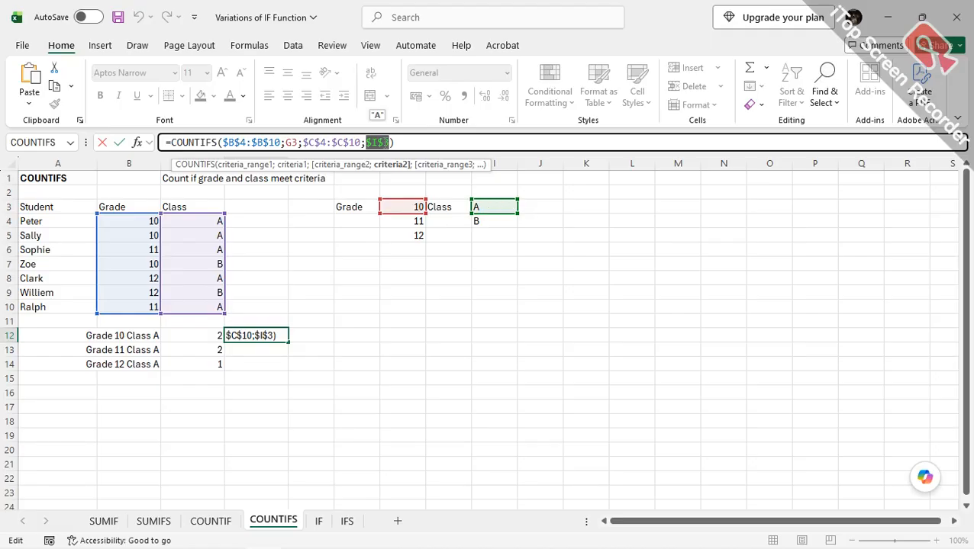
pyautogui.press('Return')
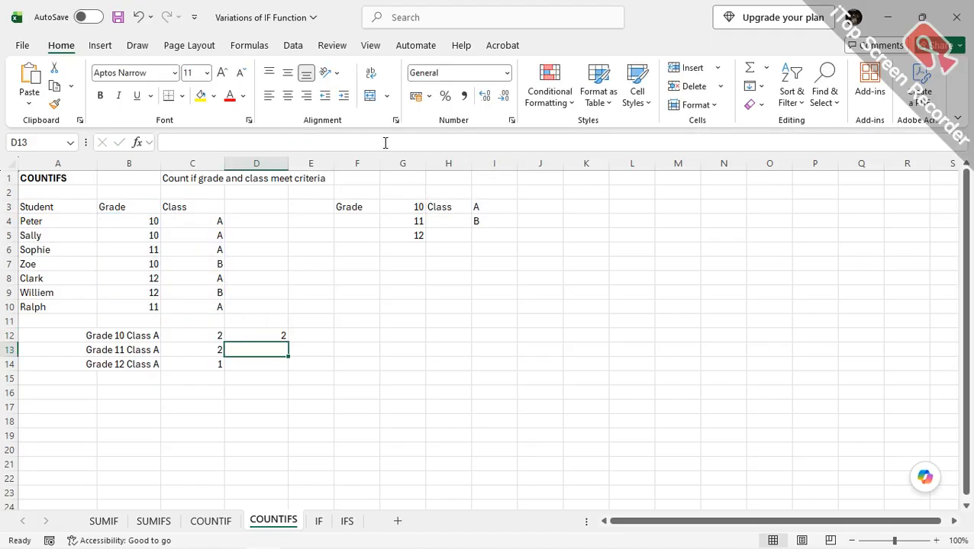
pyautogui.click(278, 335)
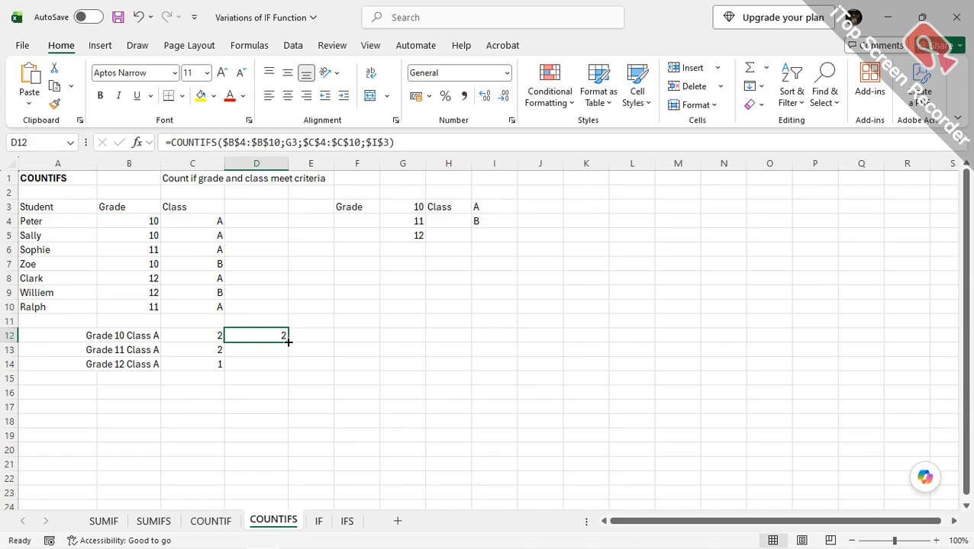
pyautogui.doubleClick(290, 343)
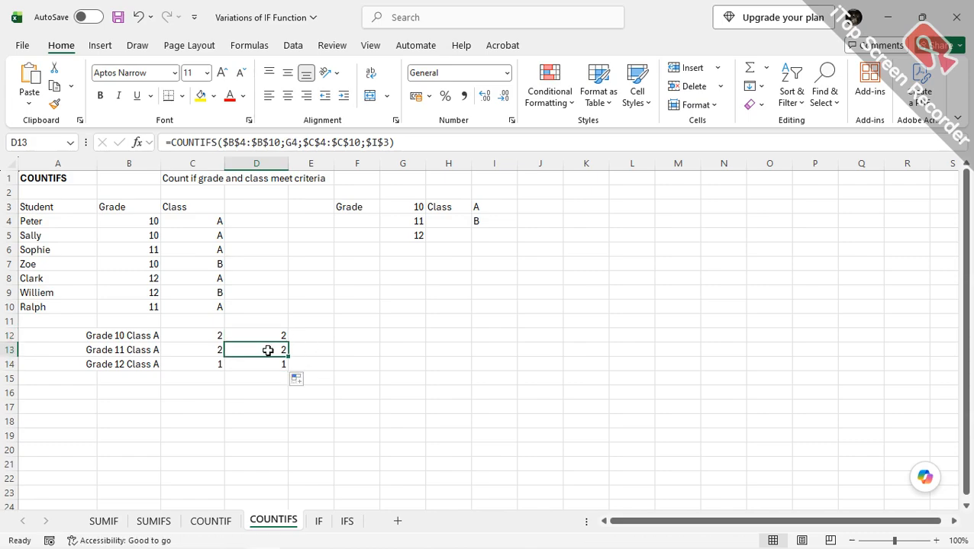
# - Examine the cell references in the filled COUNTIFS formulas in D13 and D14
pyautogui.doubleClick(267, 351)
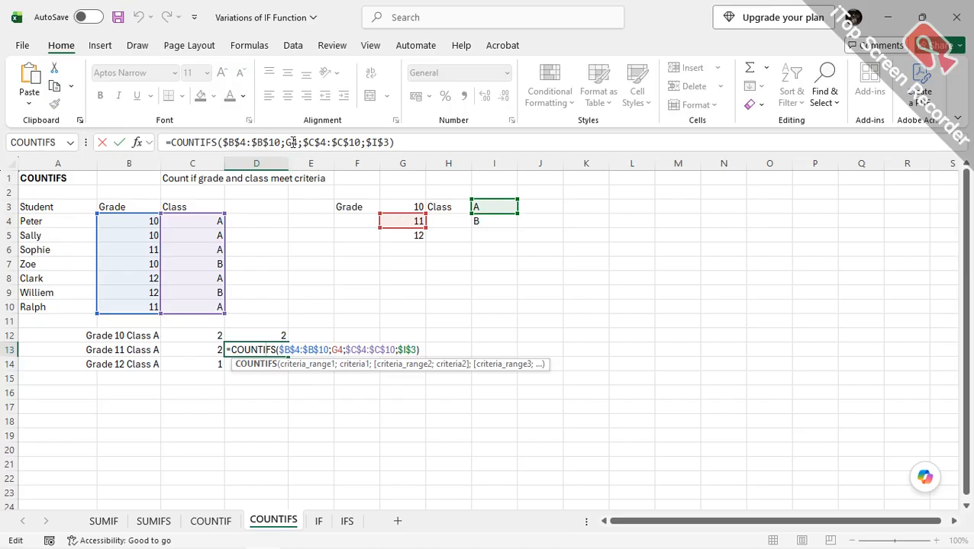
pyautogui.click(256, 365)
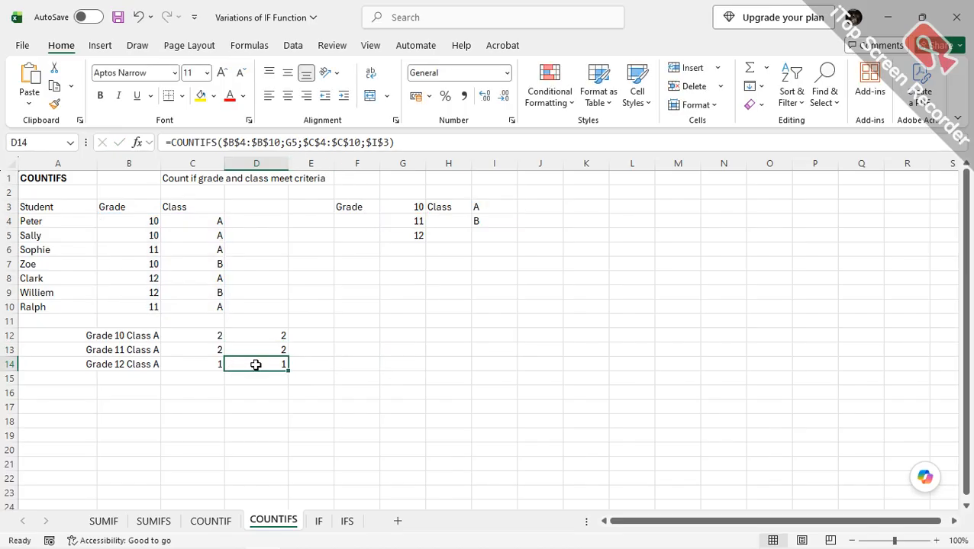
pyautogui.doubleClick(256, 365)
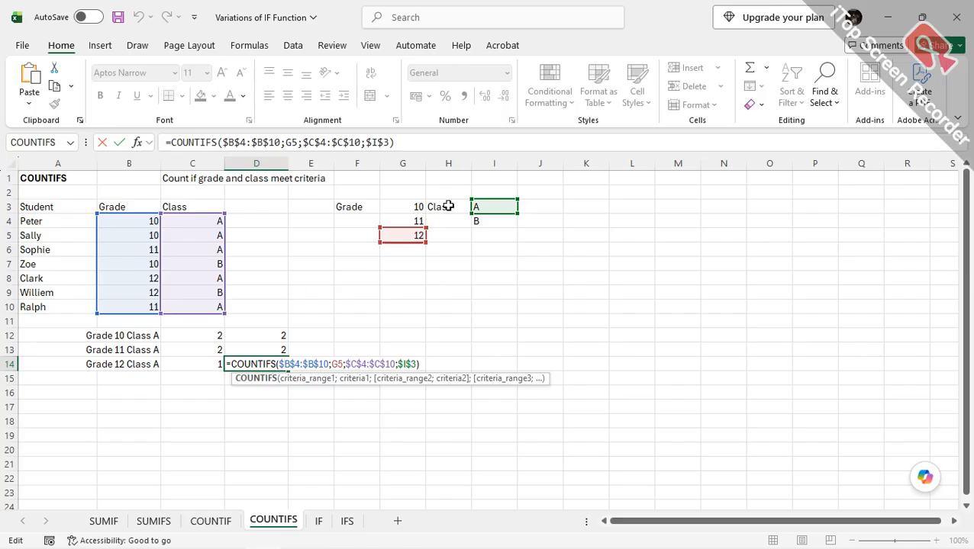
pyautogui.press('Return')
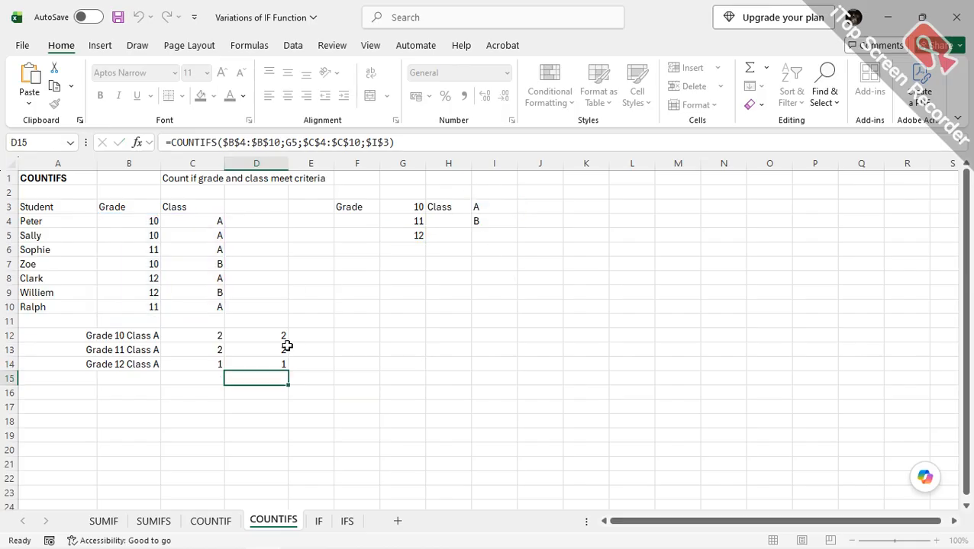
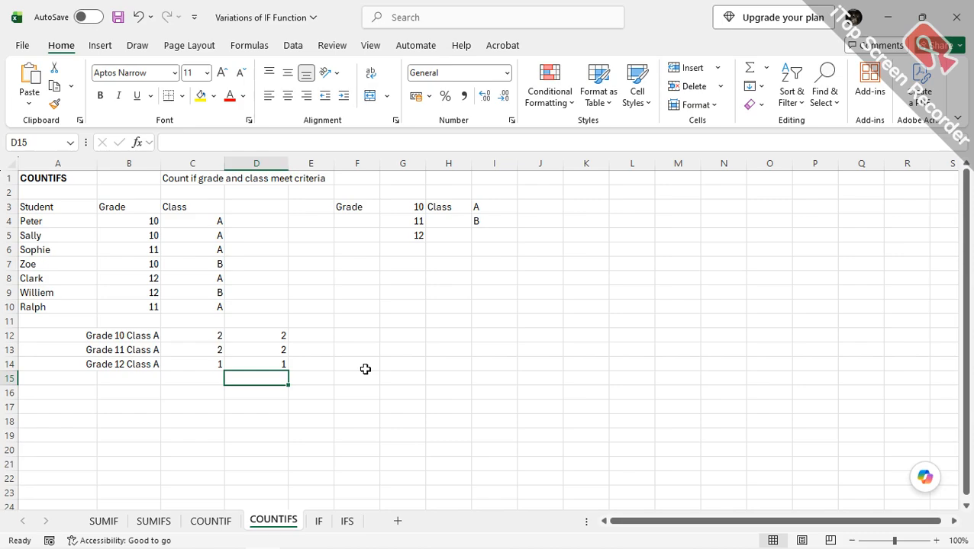
# - Switch to the IF sheet
pyautogui.click(319, 522)
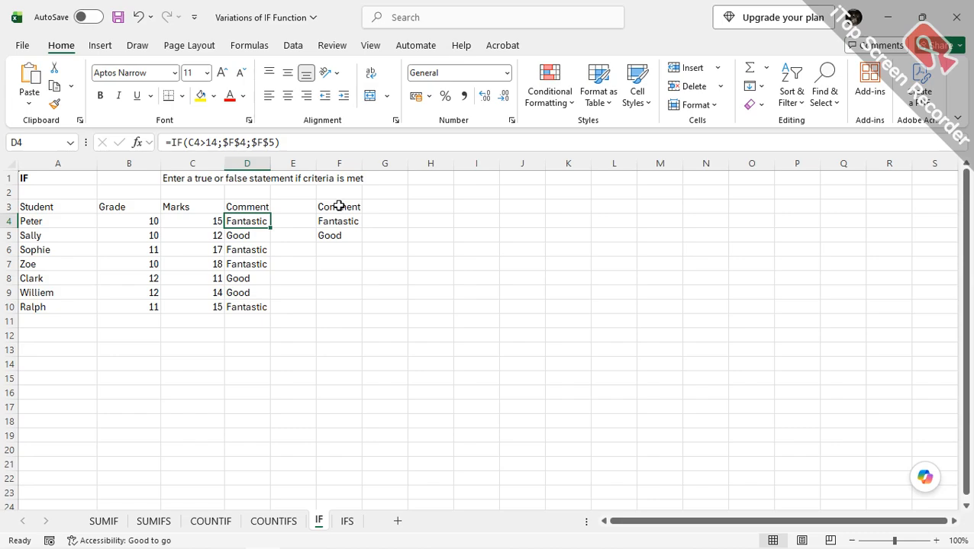
pyautogui.click(437, 221)
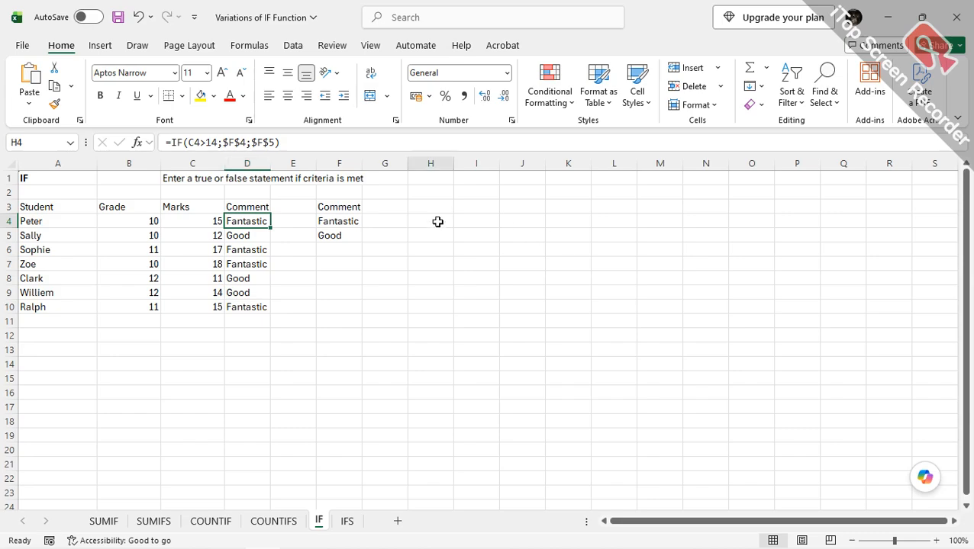
pyautogui.click(141, 143)
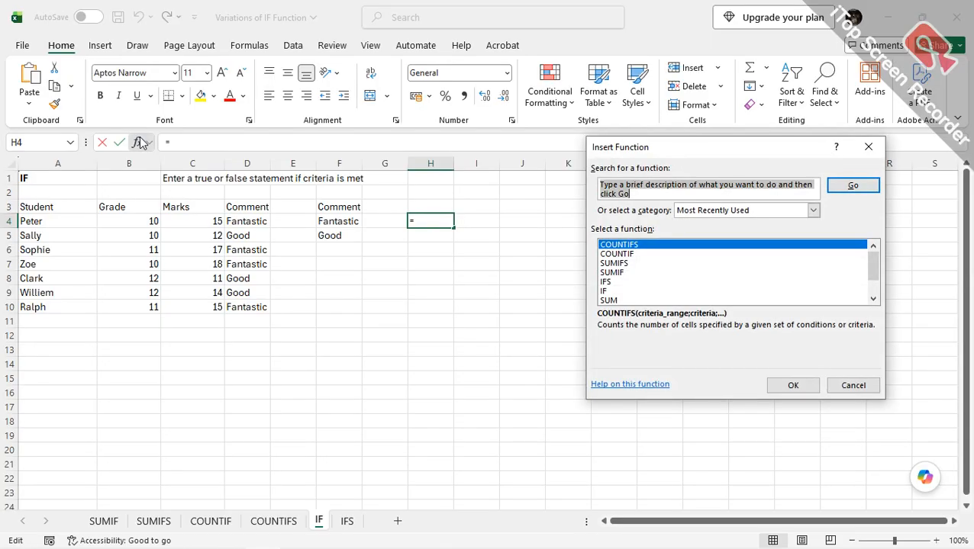
pyautogui.write('if')
pyautogui.press('Return')
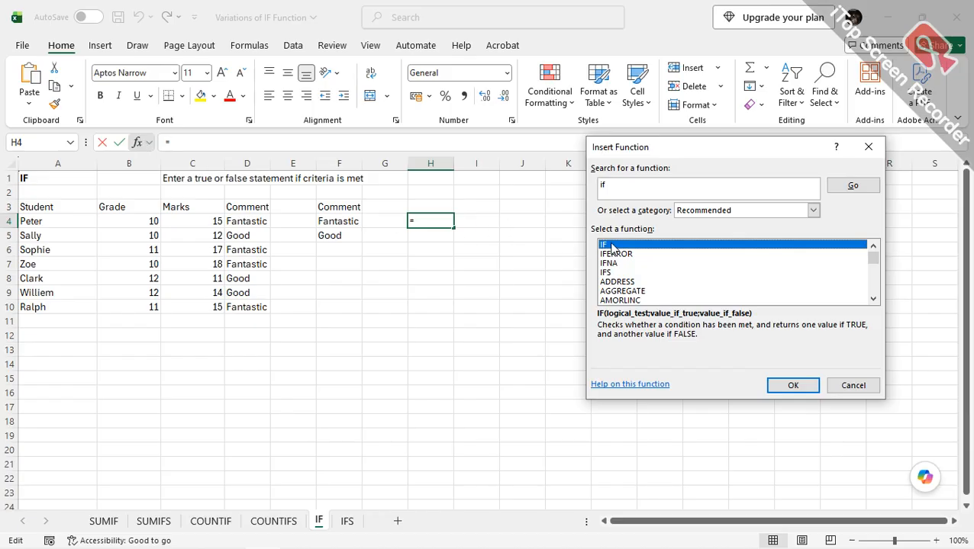
pyautogui.click(793, 386)
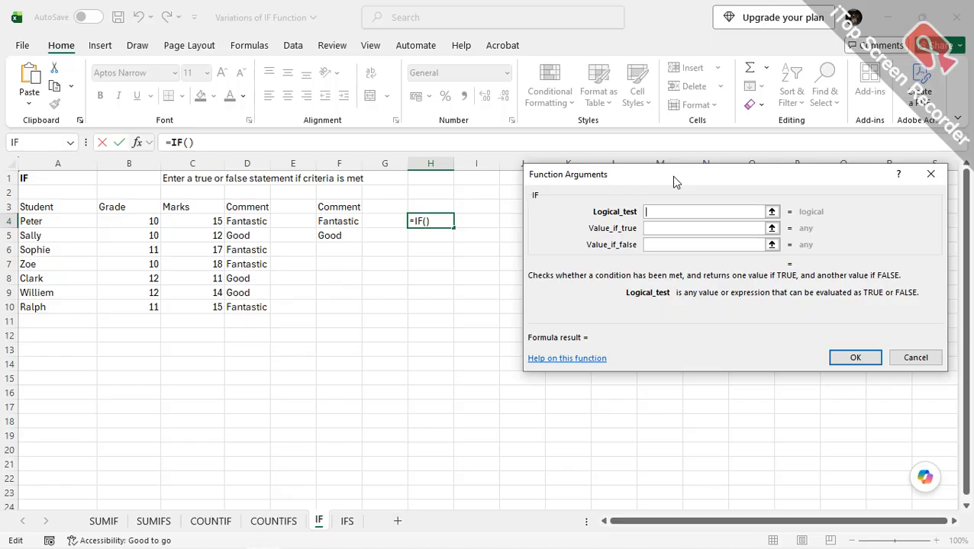
pyautogui.click(915, 357)
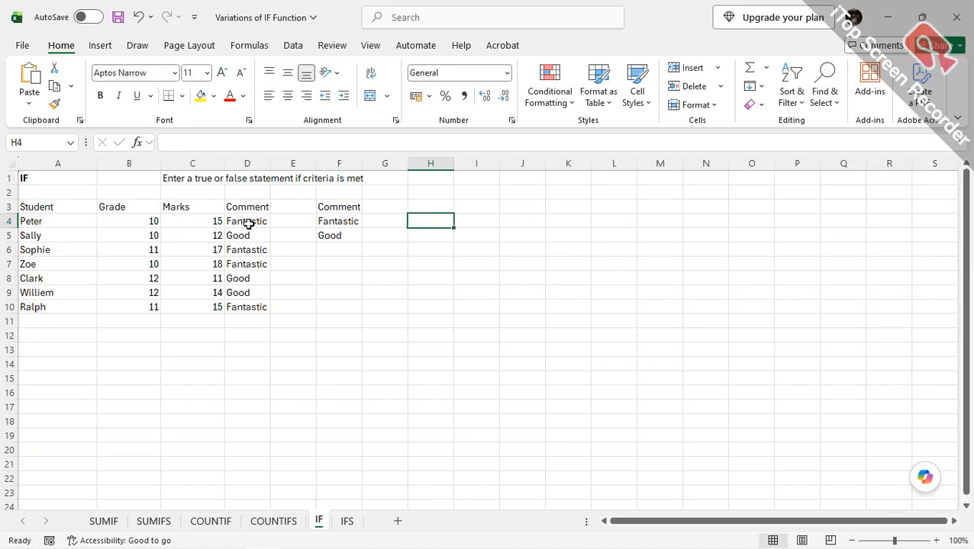
# - Check the existing IF formula in D4 and start an IF function in H4 with the logical test C4>15
pyautogui.click(248, 224)
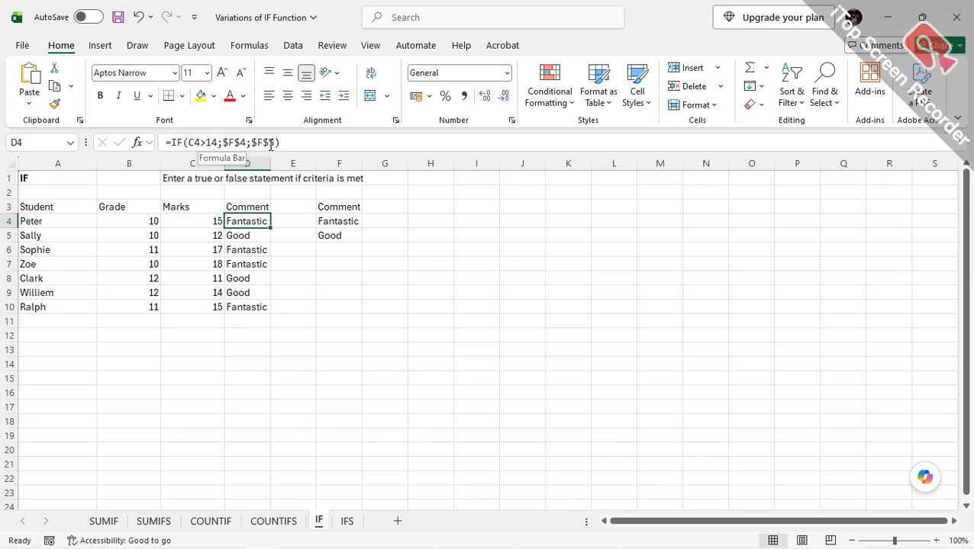
pyautogui.click(437, 219)
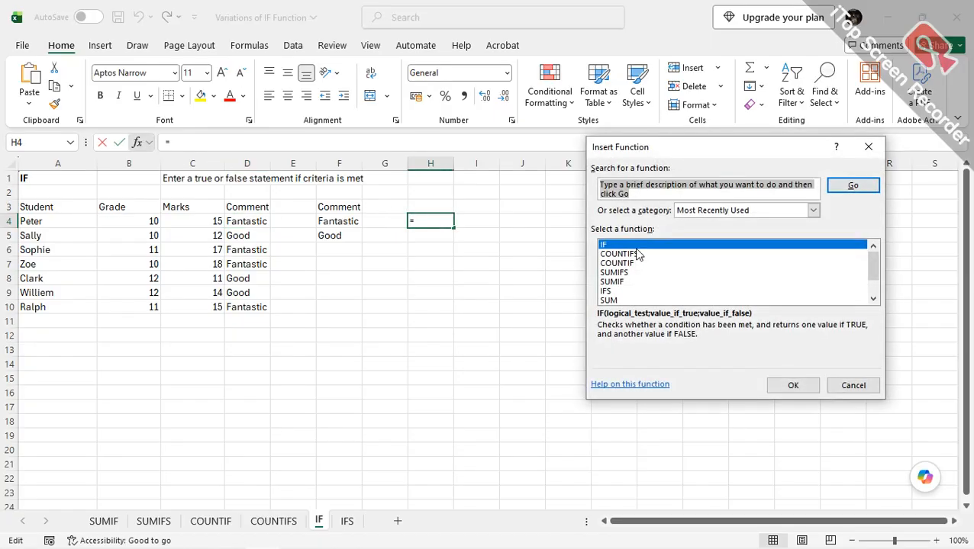
pyautogui.click(793, 385)
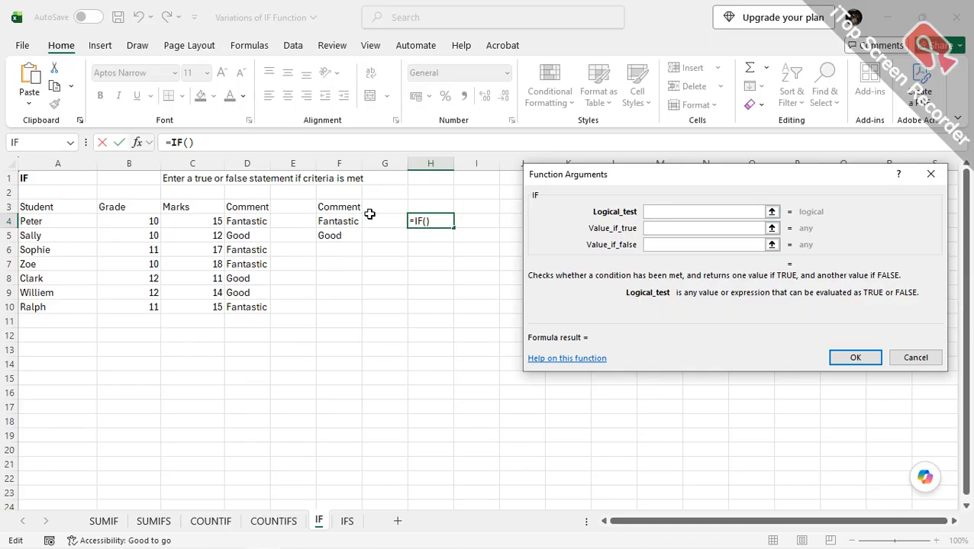
pyautogui.click(205, 222)
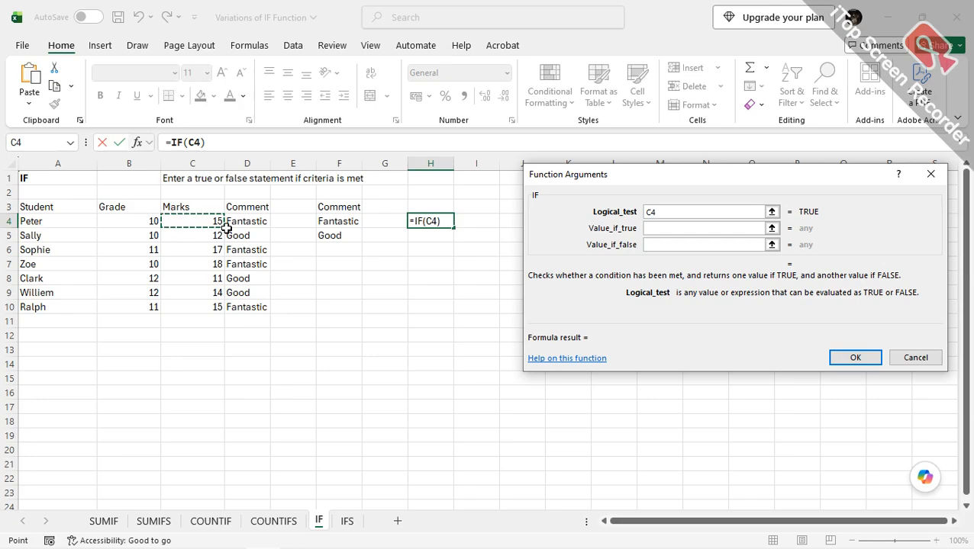
pyautogui.write('>')
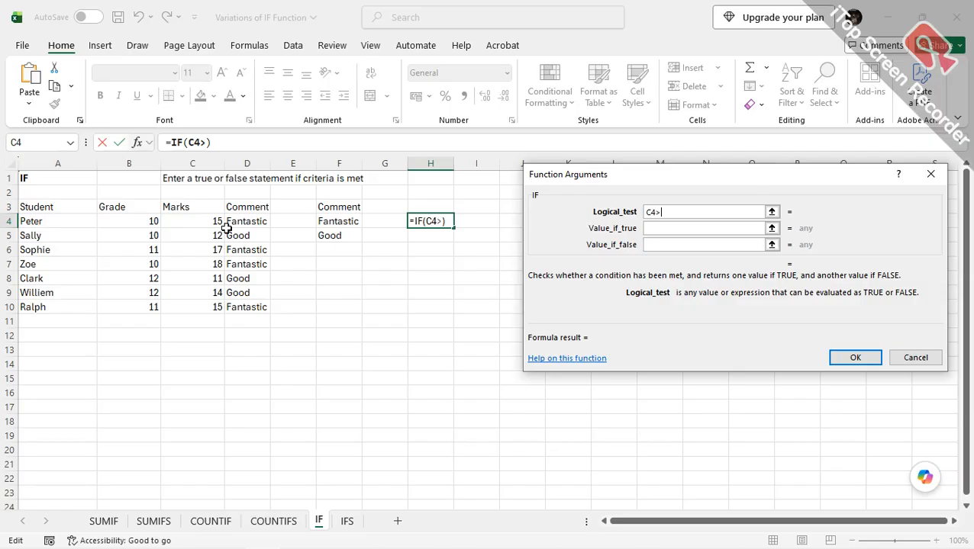
pyautogui.write('15')
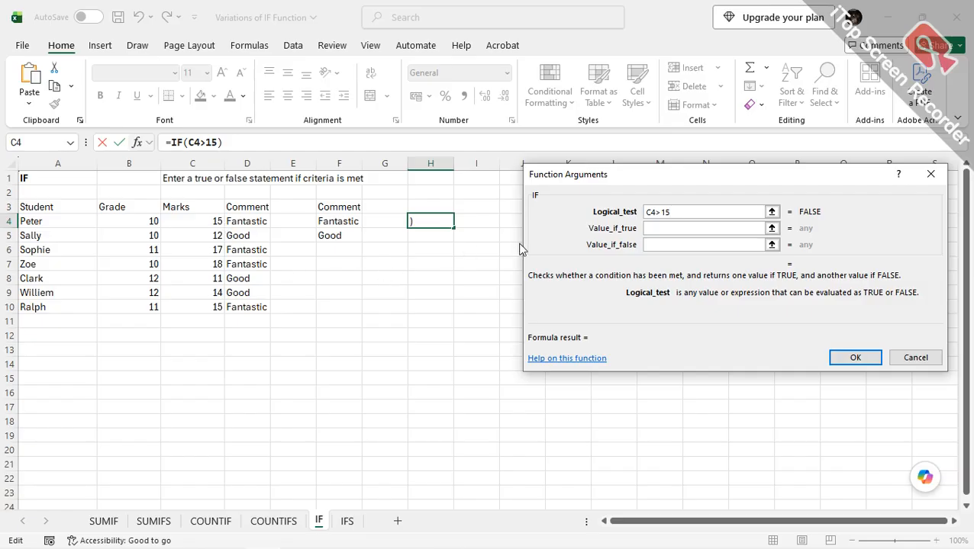
pyautogui.click(668, 228)
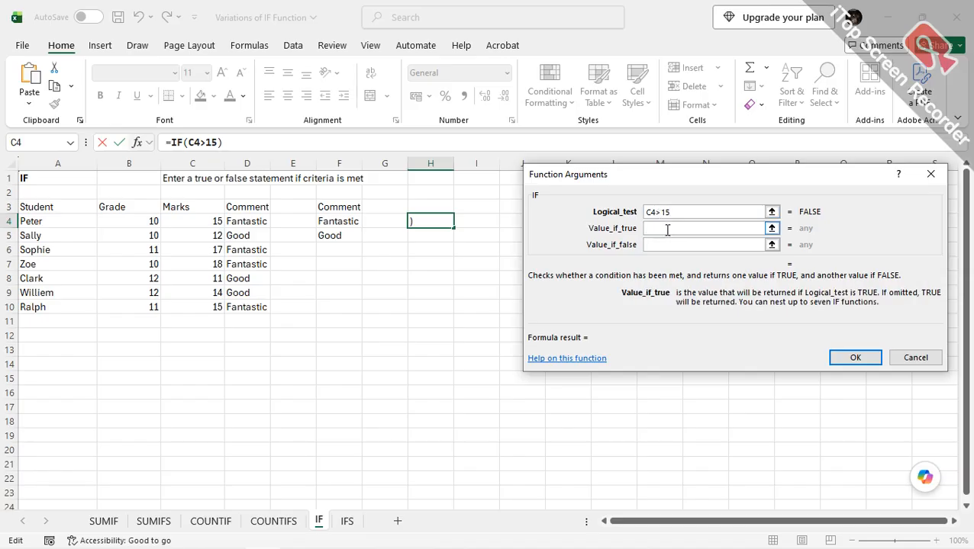
pyautogui.write('Fantastic')
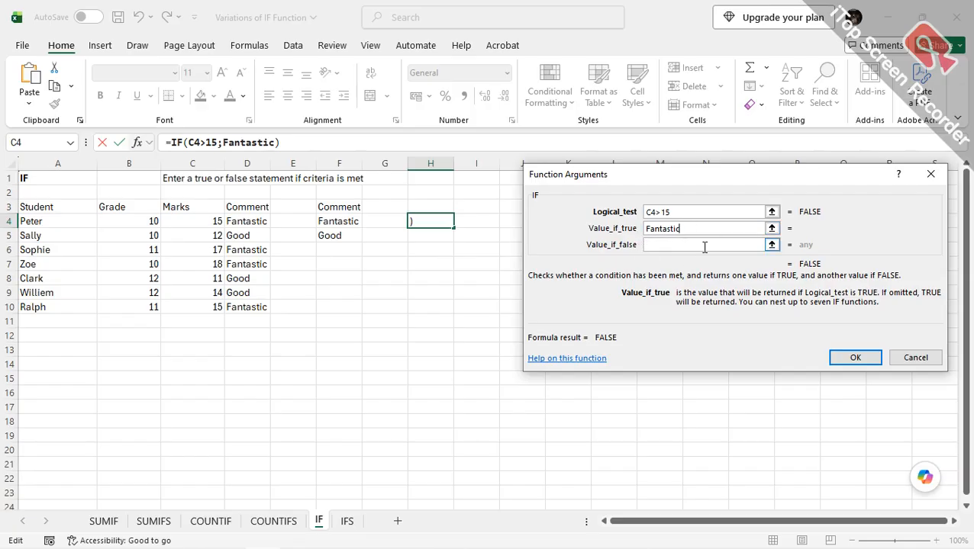
pyautogui.press('BackSpace')
pyautogui.press('BackSpace')
pyautogui.press('BackSpace')
pyautogui.press('BackSpace')
pyautogui.press('BackSpace')
pyautogui.press('BackSpace')
pyautogui.press('BackSpace')
pyautogui.press('BackSpace')
pyautogui.press('BackSpace')
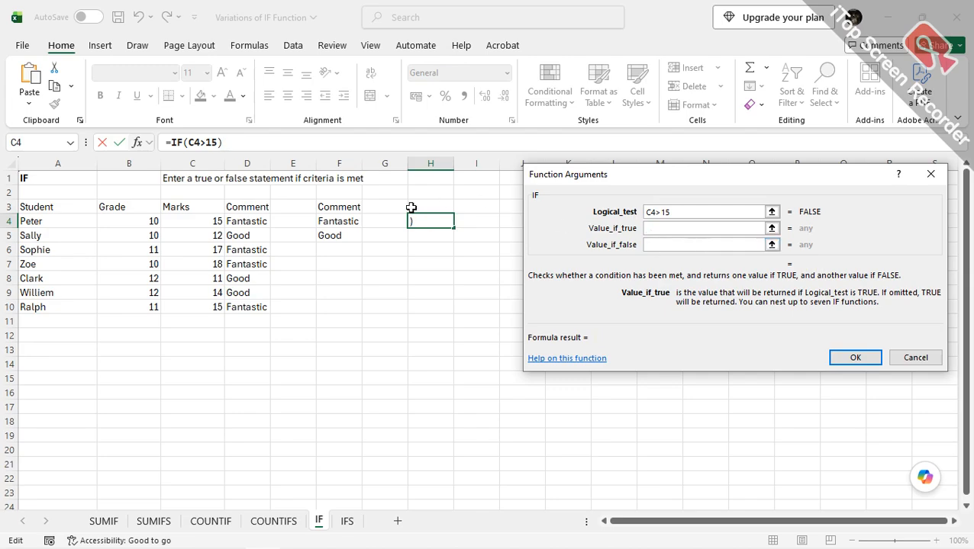
# - Reference F4 as the value if true and F5 as the value if false in H4's IF function
pyautogui.click(339, 222)
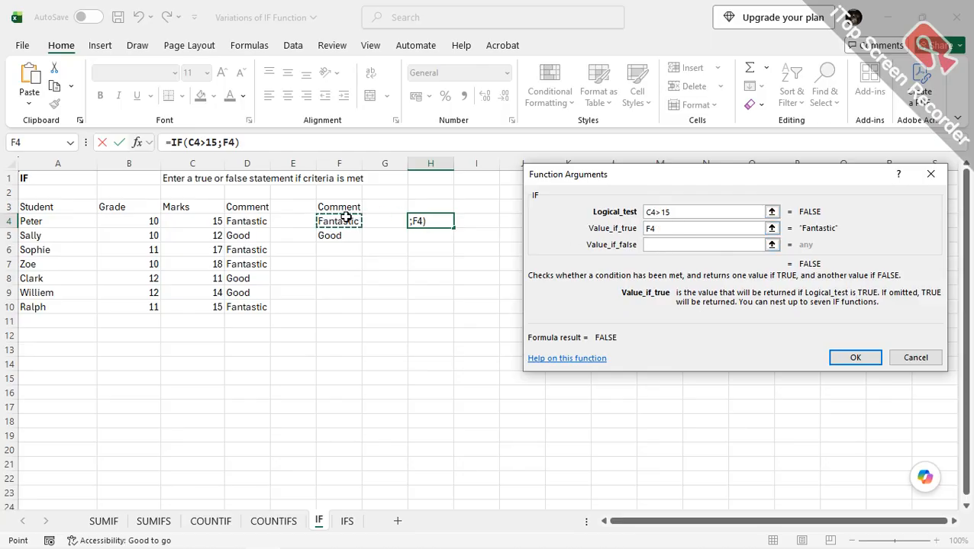
pyautogui.click(662, 244)
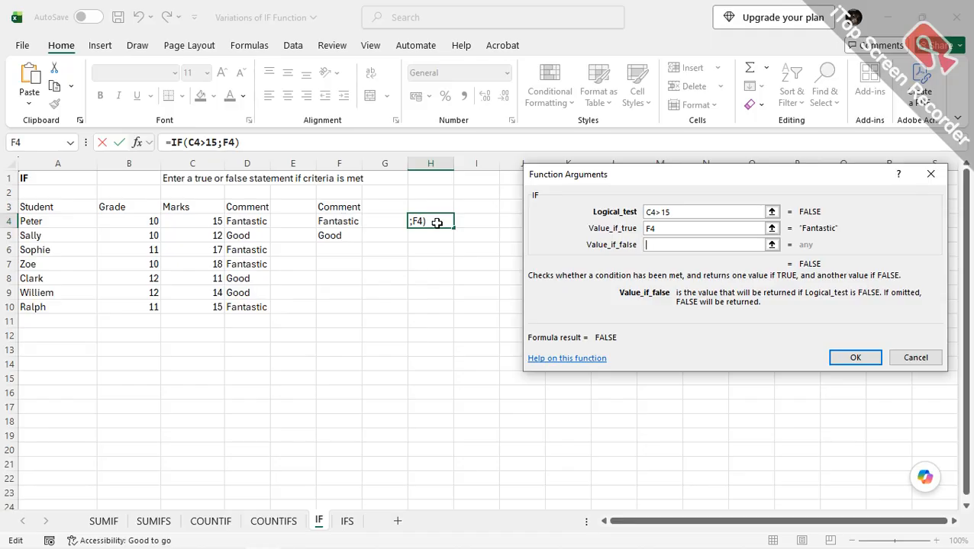
pyautogui.click(346, 237)
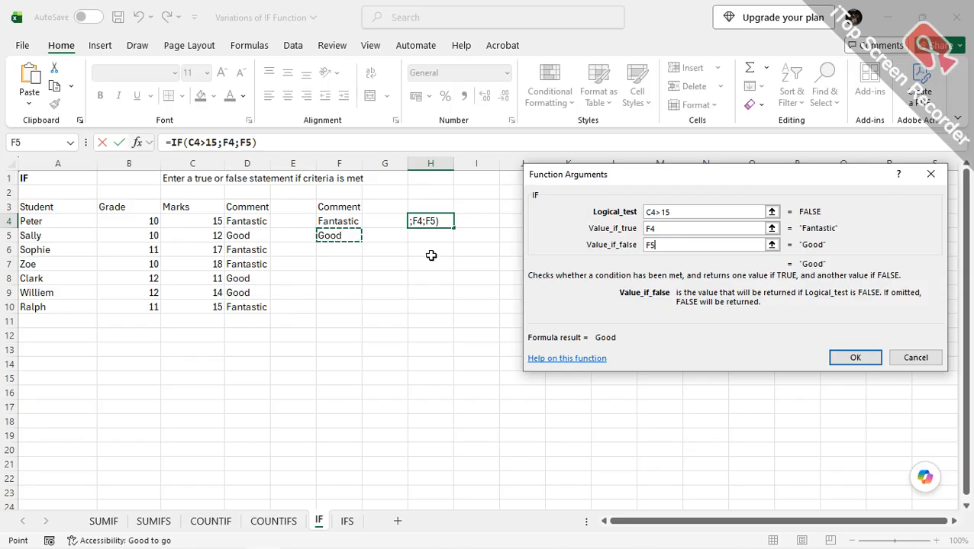
# - Change the logical test to C4>=15 and complete the IF function in H4
pyautogui.click(664, 212)
pyautogui.write('=')
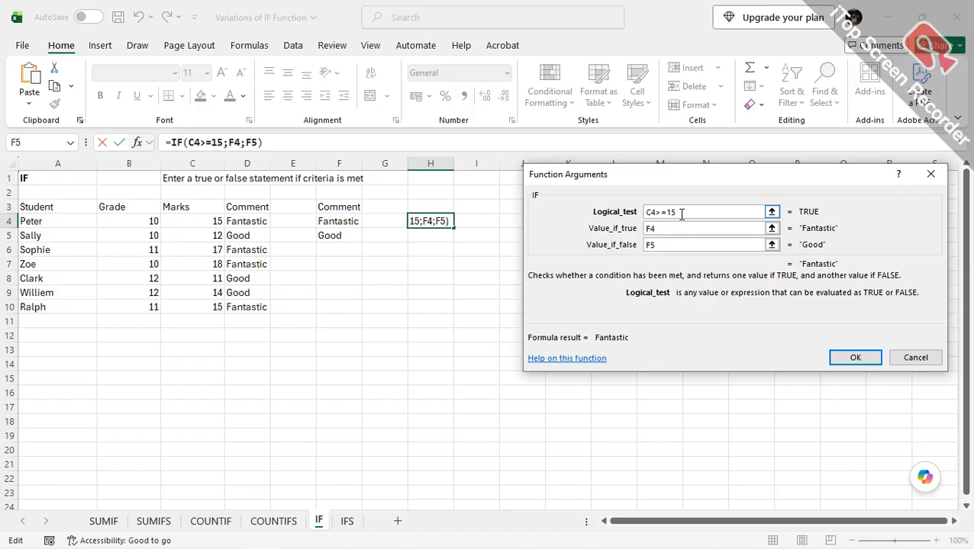
pyautogui.click(669, 244)
pyautogui.click(658, 228)
pyautogui.click(657, 228)
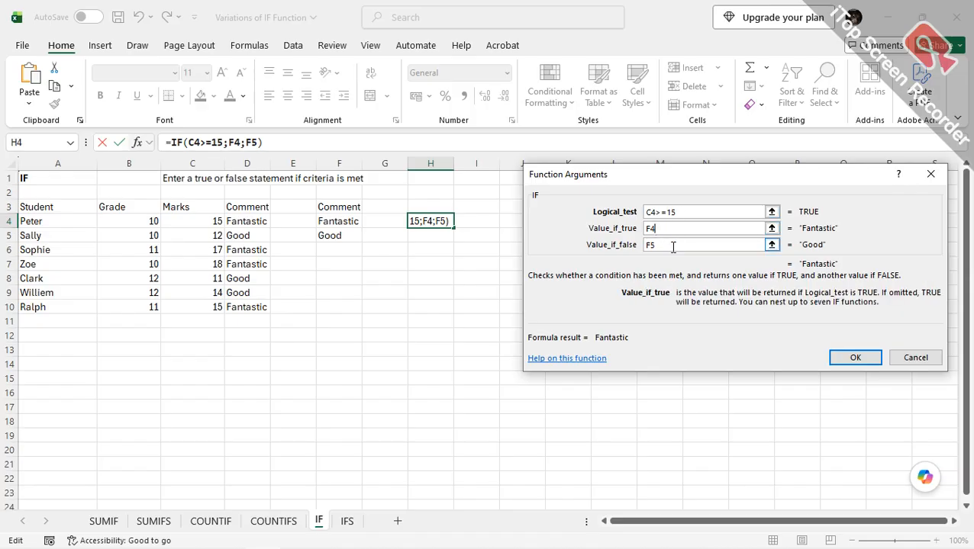
pyautogui.click(670, 245)
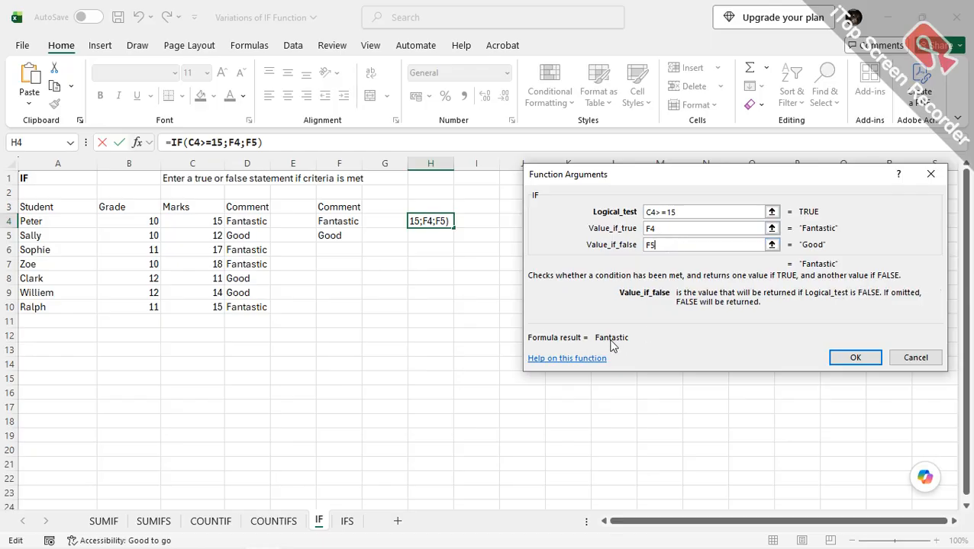
pyautogui.click(853, 360)
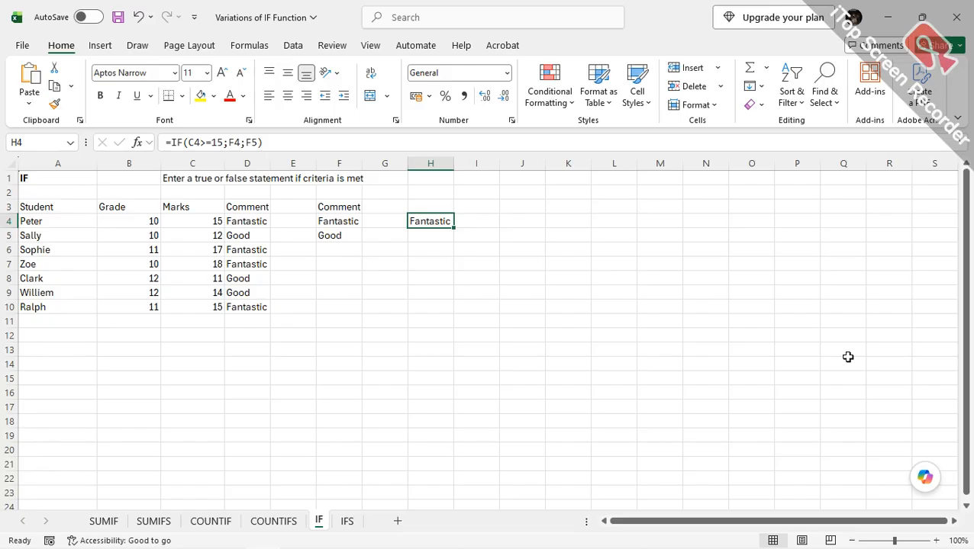
# - Fill the IF formula from H4 down to H10
pyautogui.scroll(-1, 488, 260)
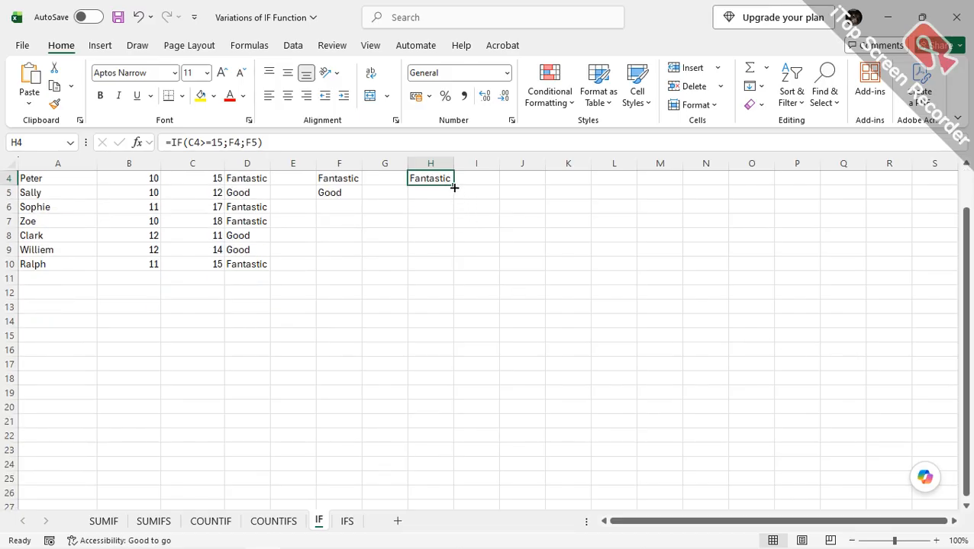
pyautogui.moveTo(454, 188); pyautogui.dragTo(450, 267)
pyautogui.scroll(1, 543, 285)
pyautogui.scroll(-1, 445, 226)
pyautogui.scroll(1, 500, 284)
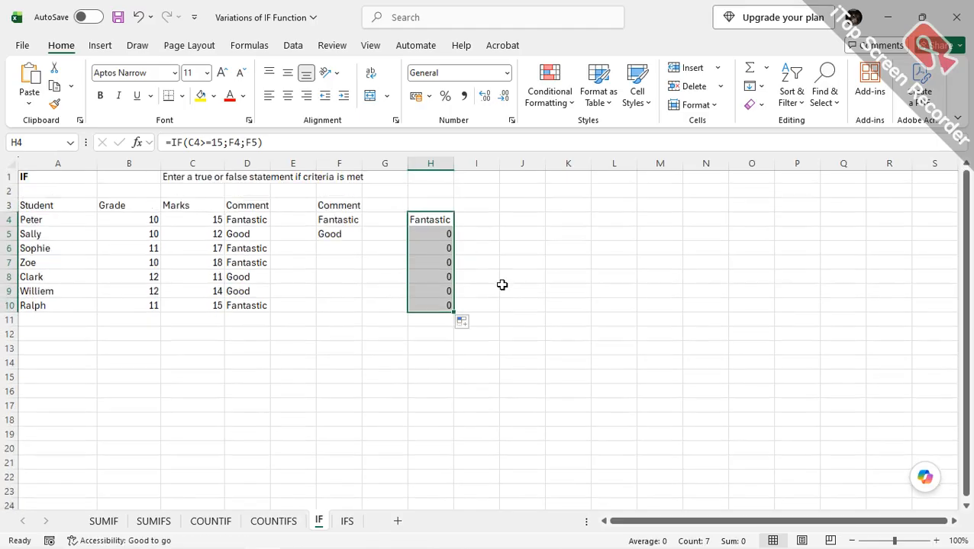
# - Examine the cell references in the IF formulas in H4, H5 and H6
pyautogui.doubleClick(437, 221)
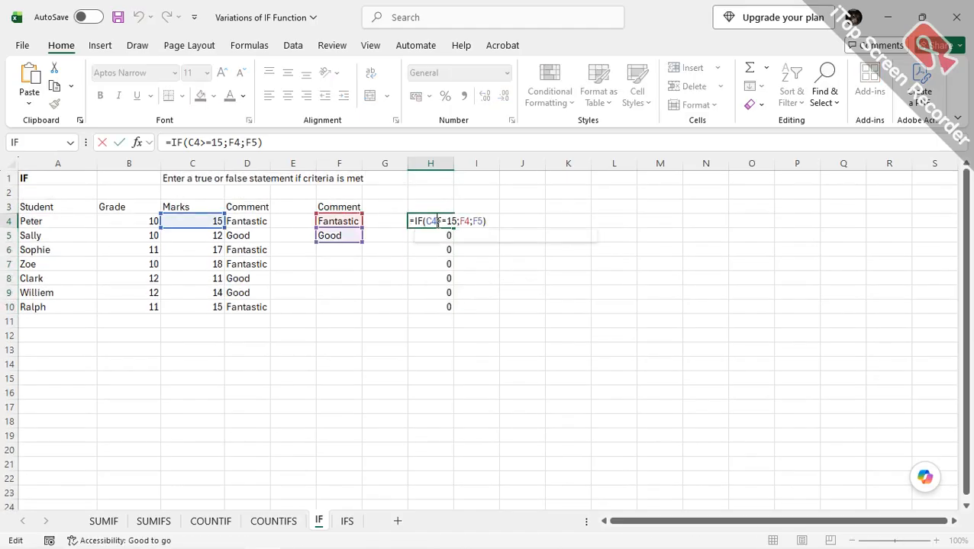
pyautogui.press('Return')
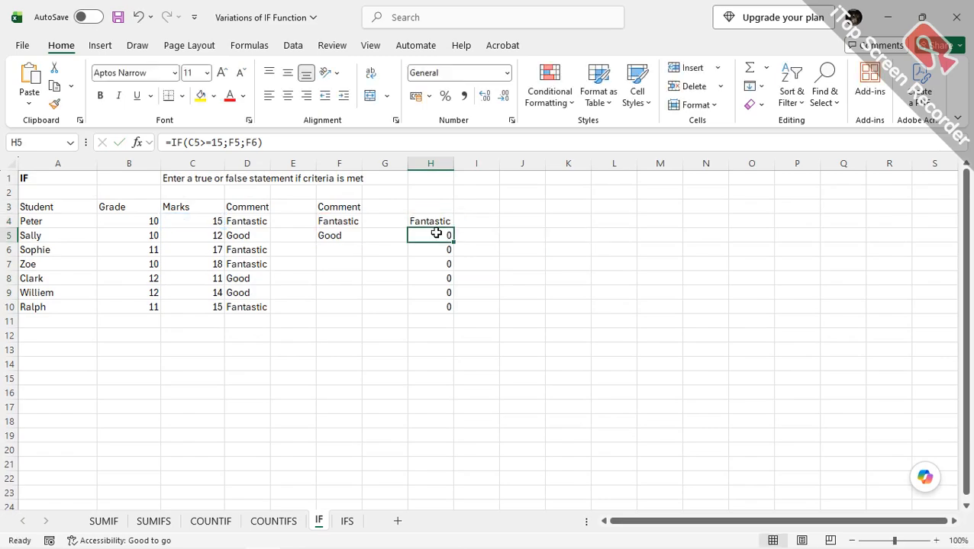
pyautogui.doubleClick(431, 236)
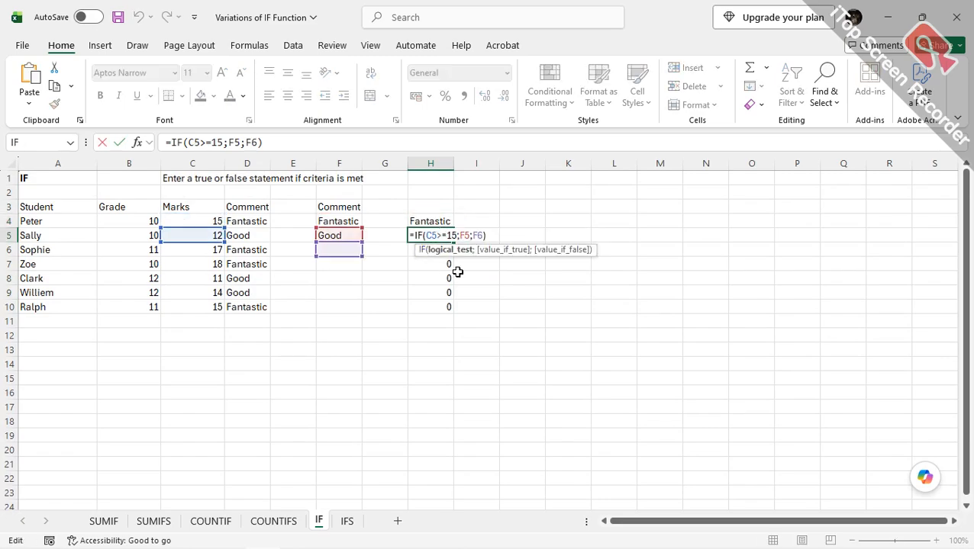
pyautogui.press('Return')
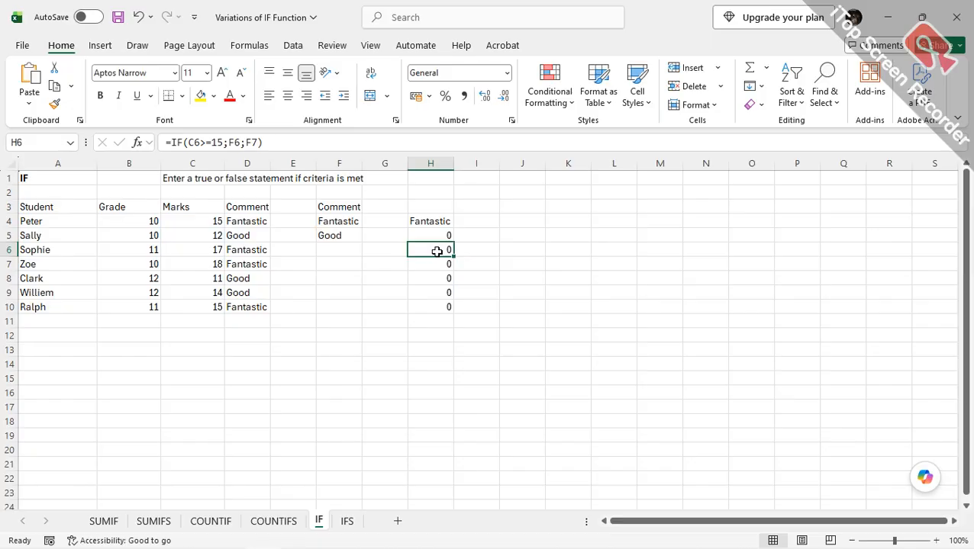
pyautogui.doubleClick(437, 252)
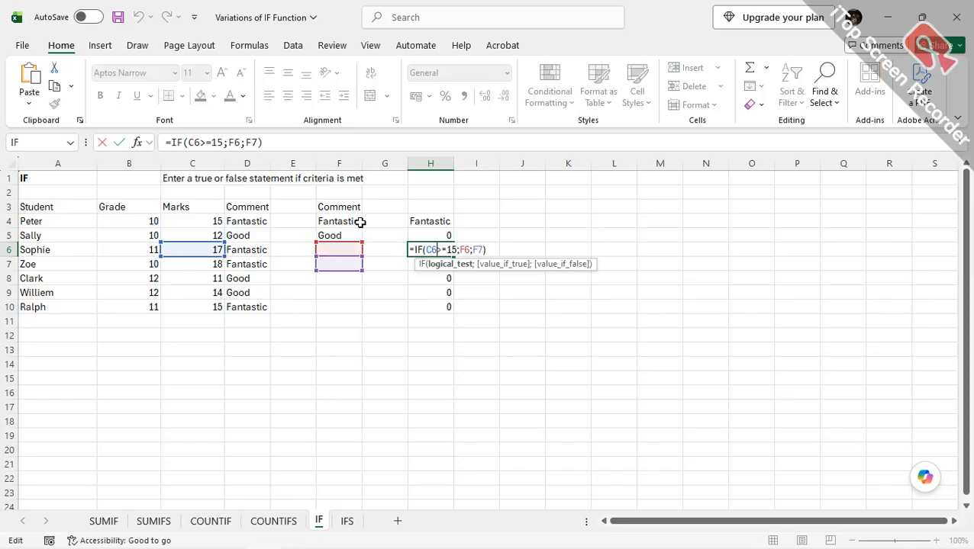
pyautogui.press('Return')
# - Clear the filled IF formulas from H6 to H10
pyautogui.moveTo(433, 250); pyautogui.dragTo(431, 302)
pyautogui.press('Delete')
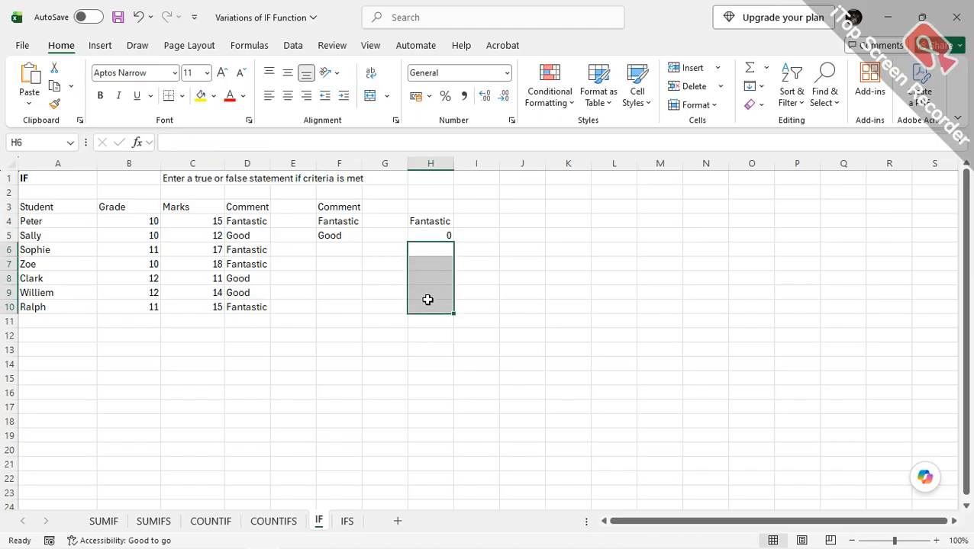
# - Make the true and false value references of the IF function in H5 absolute, as $F$5 and $F$6
pyautogui.click(420, 232)
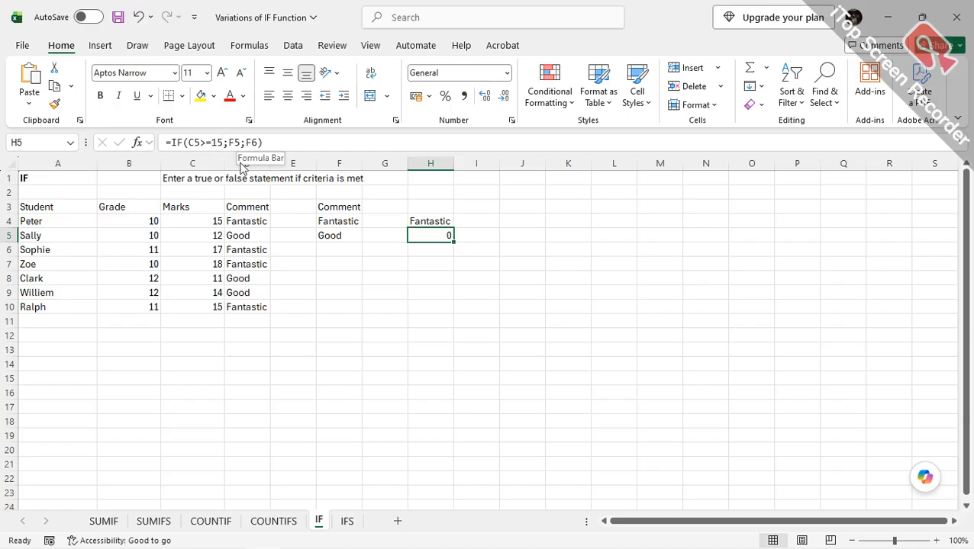
pyautogui.click(139, 143)
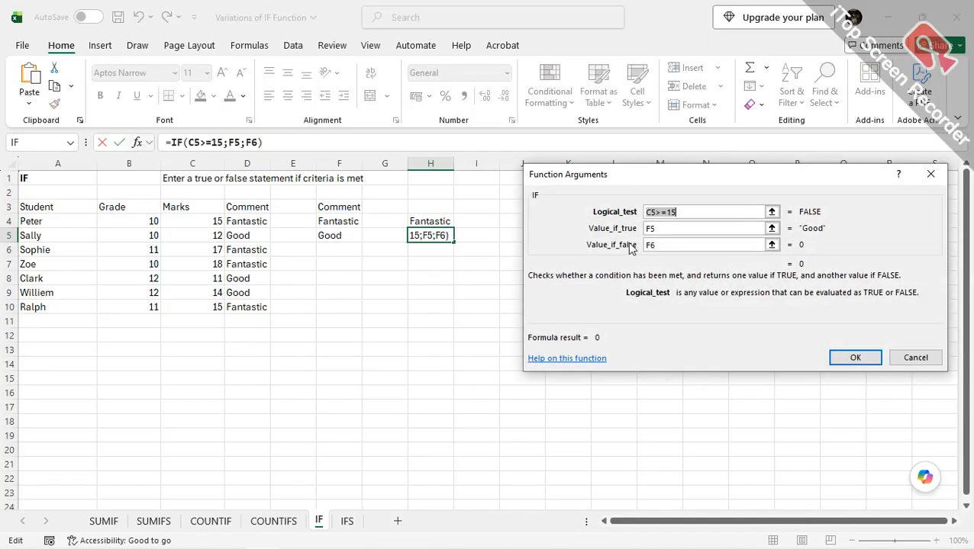
pyautogui.click(652, 228)
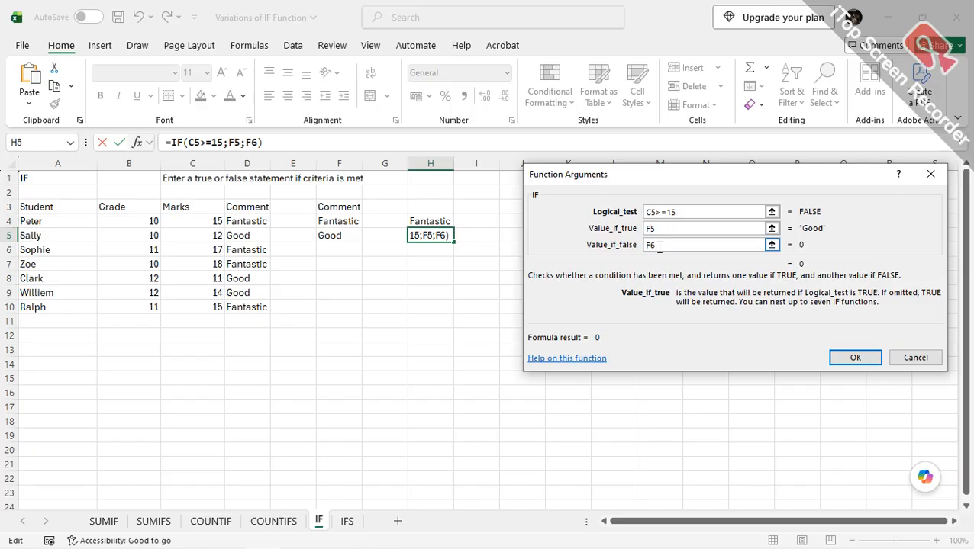
pyautogui.press('F4')
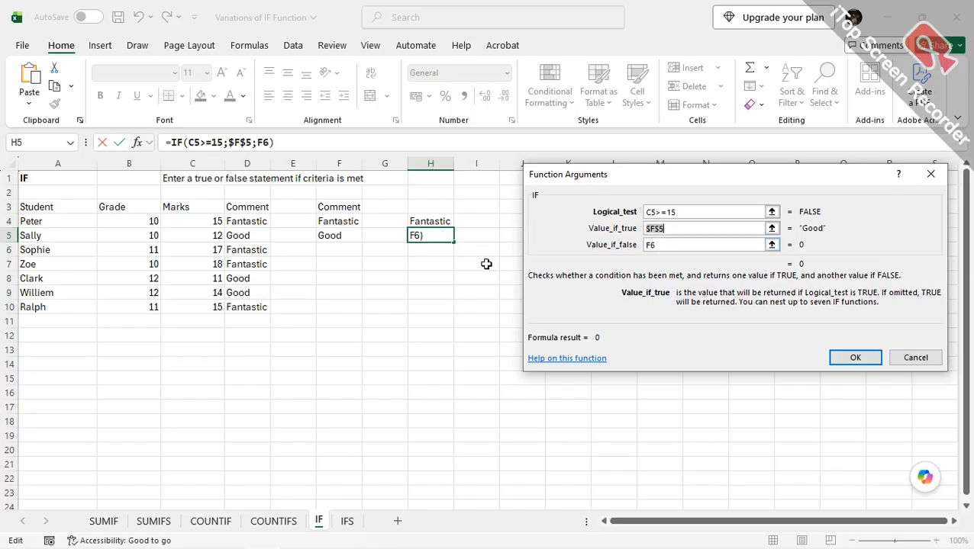
pyautogui.click(763, 245)
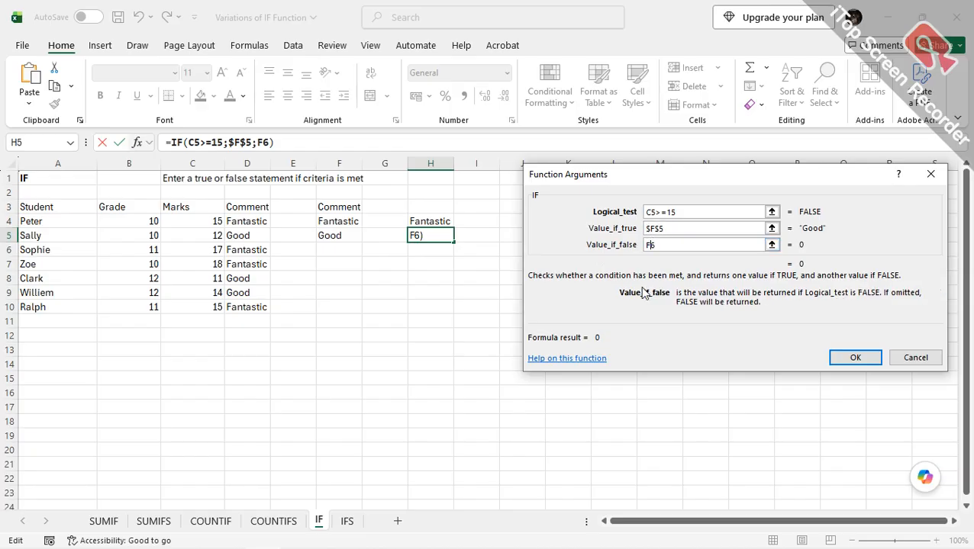
pyautogui.press('F4')
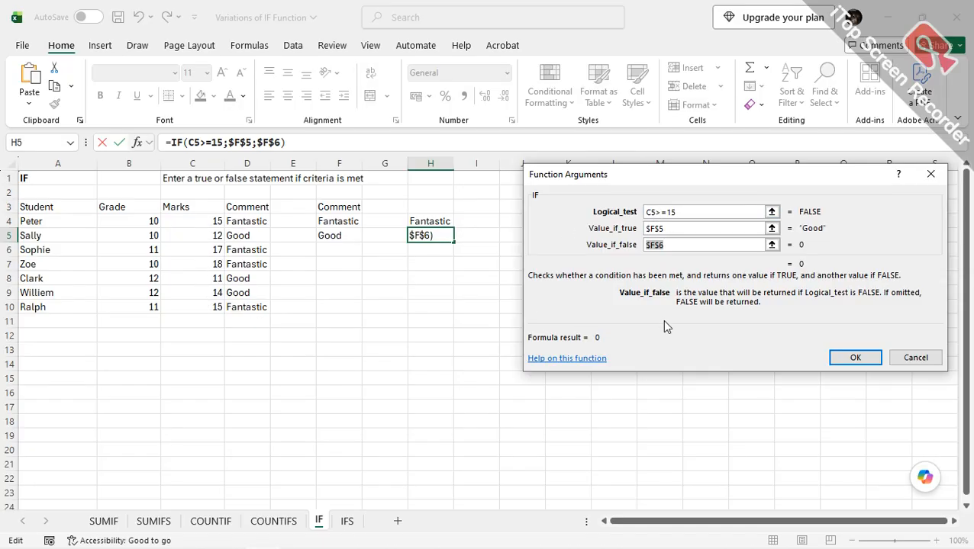
pyautogui.click(855, 358)
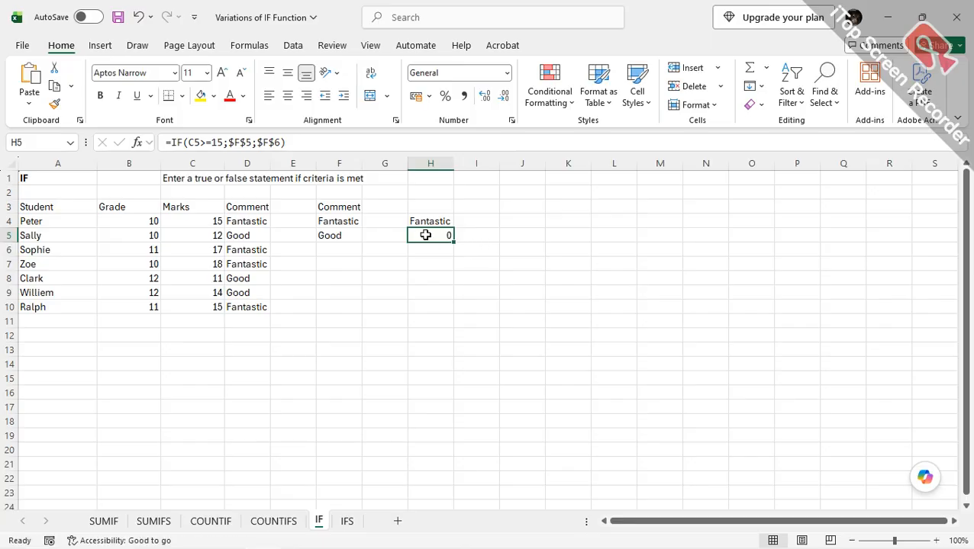
# - Try to turn the IF references in H5 back to relative F5 and F6, discard that edit and clear the cell
pyautogui.click(138, 144)
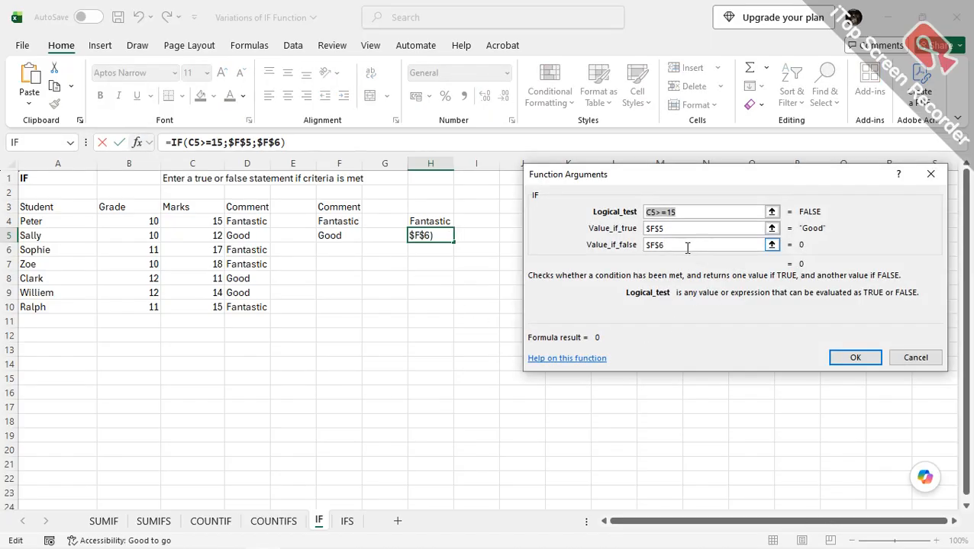
pyautogui.click(650, 227)
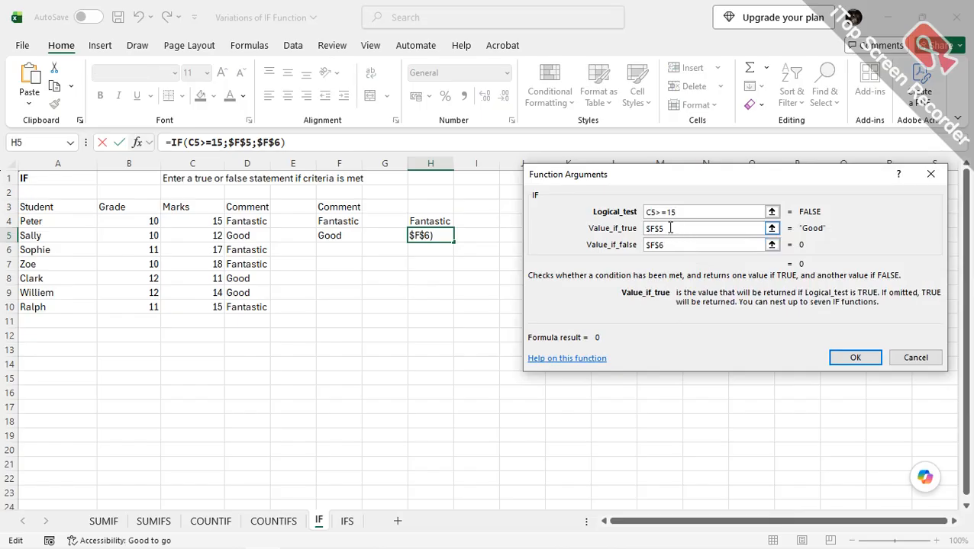
pyautogui.press('F4')
pyautogui.press('F4')
pyautogui.press('F4')
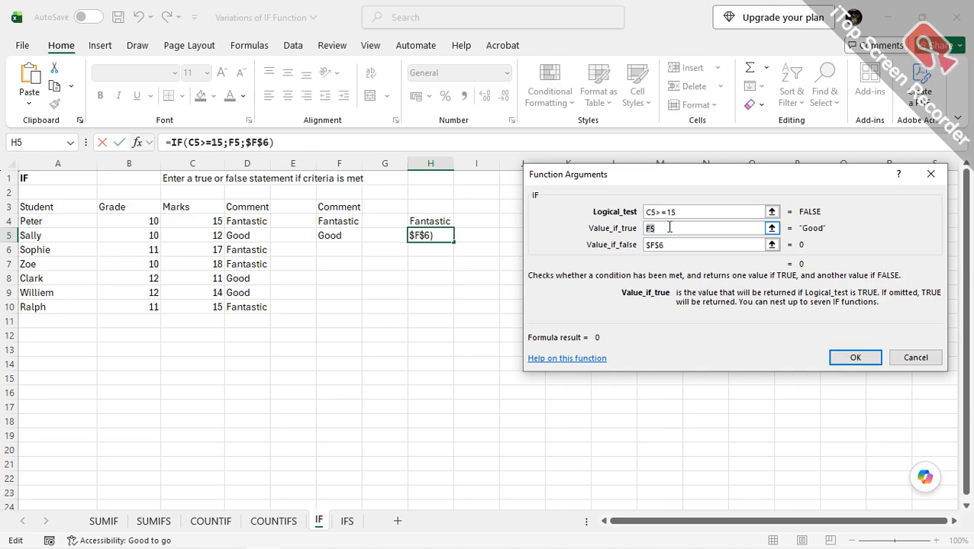
pyautogui.click(654, 245)
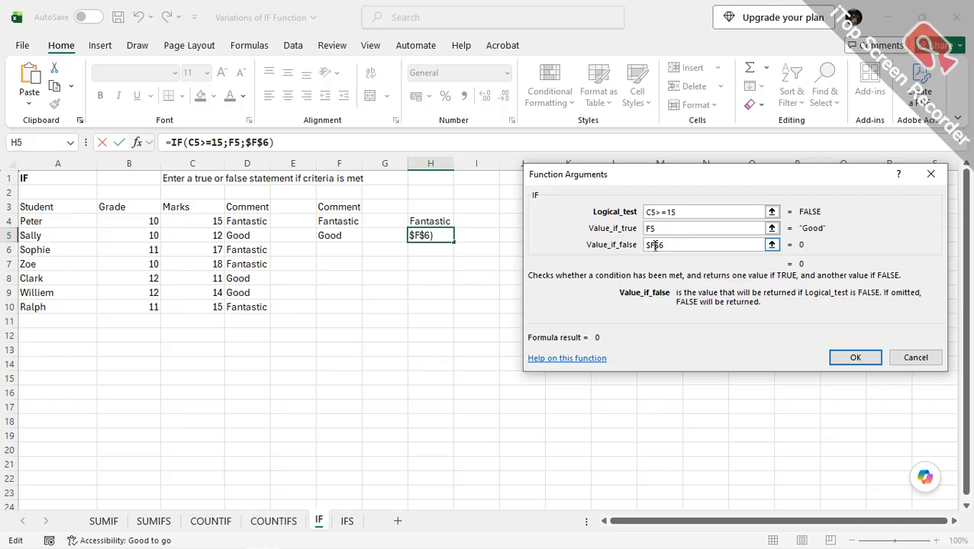
pyautogui.press('F4')
pyautogui.press('F4')
pyautogui.press('F4')
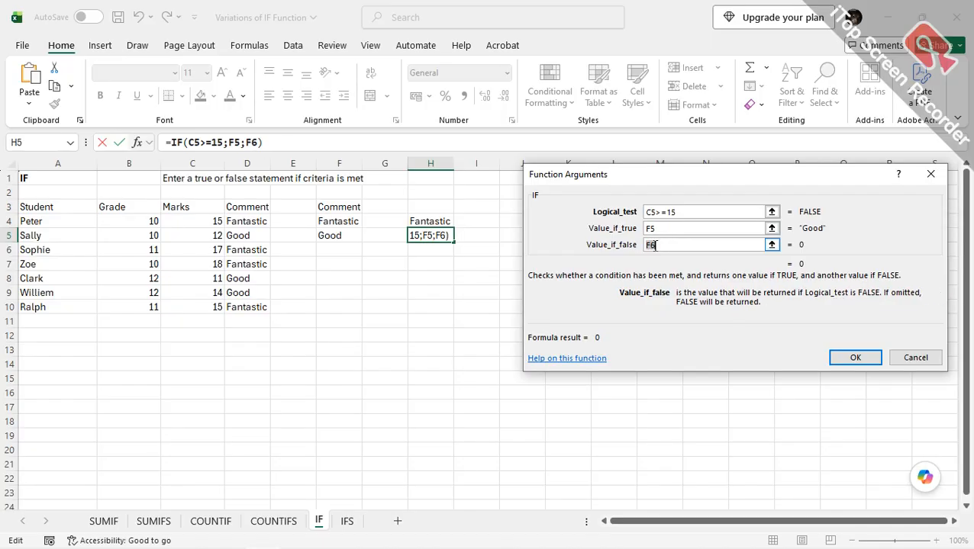
pyautogui.press('Tab')
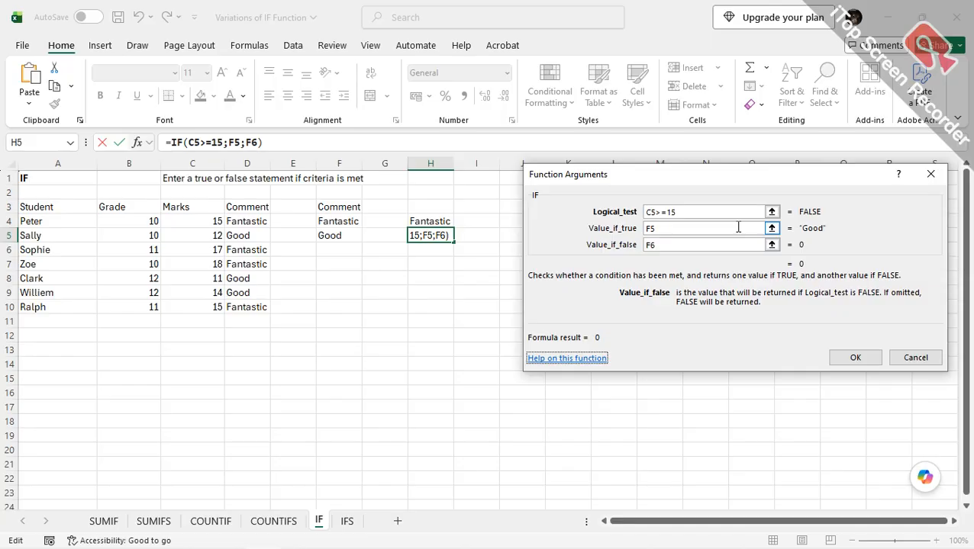
pyautogui.click(920, 360)
pyautogui.press('Escape')
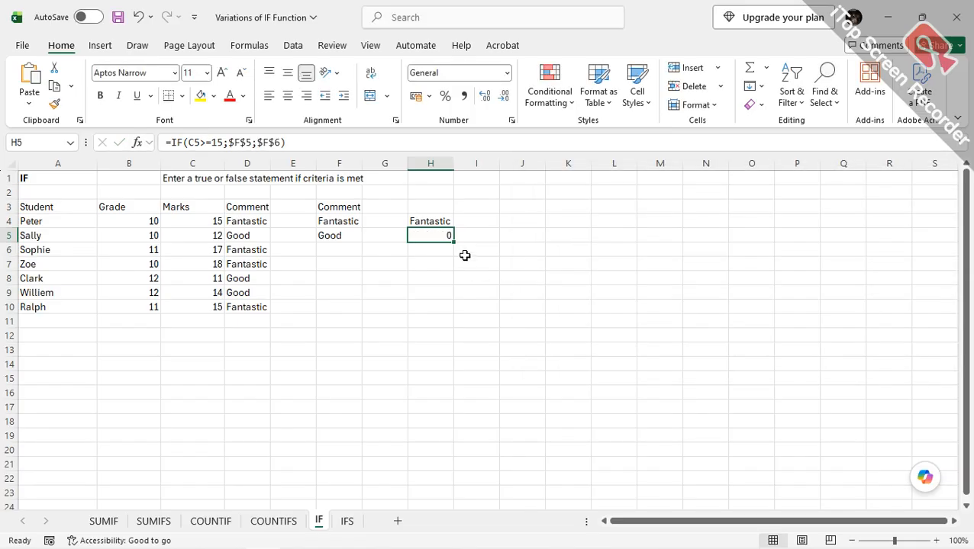
pyautogui.press('Delete')
# - Make the true and false value references in H4's IF function absolute, $F$4 and $F$5, and fill the formula down to H10
pyautogui.click(441, 221)
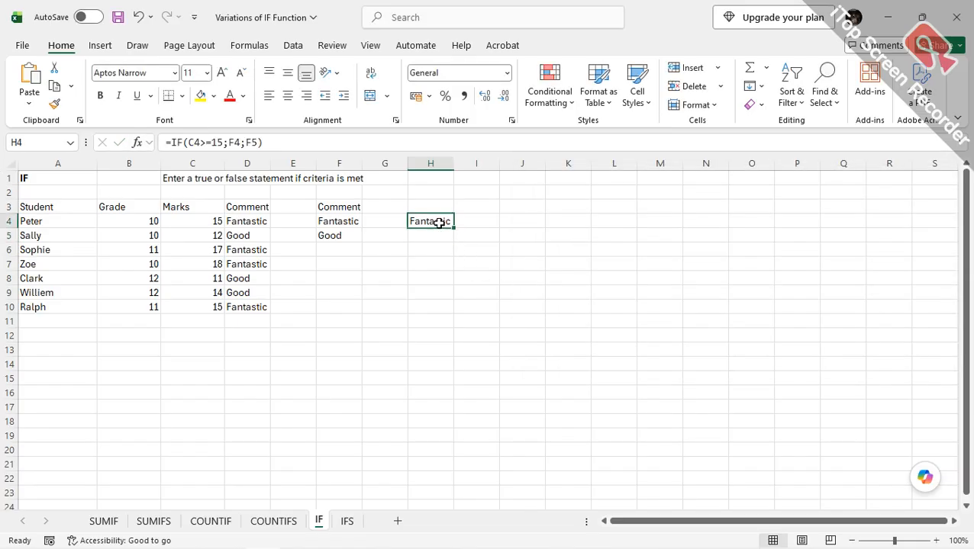
pyautogui.click(140, 144)
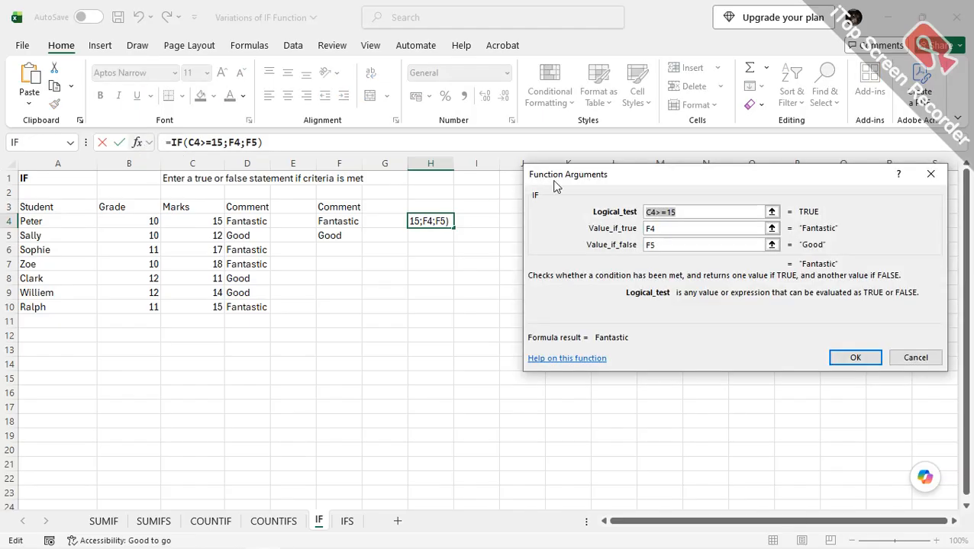
pyautogui.click(653, 228)
pyautogui.click(653, 228)
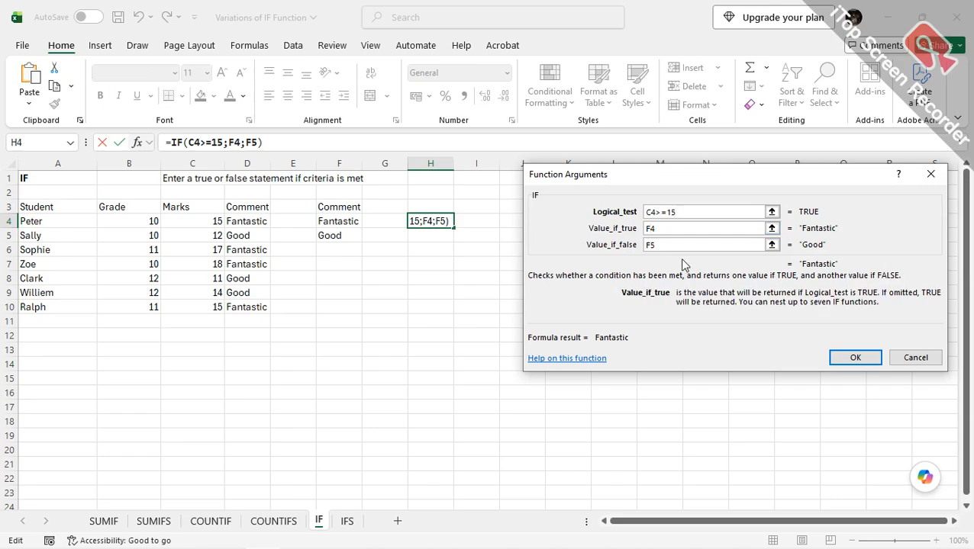
pyautogui.press('F4')
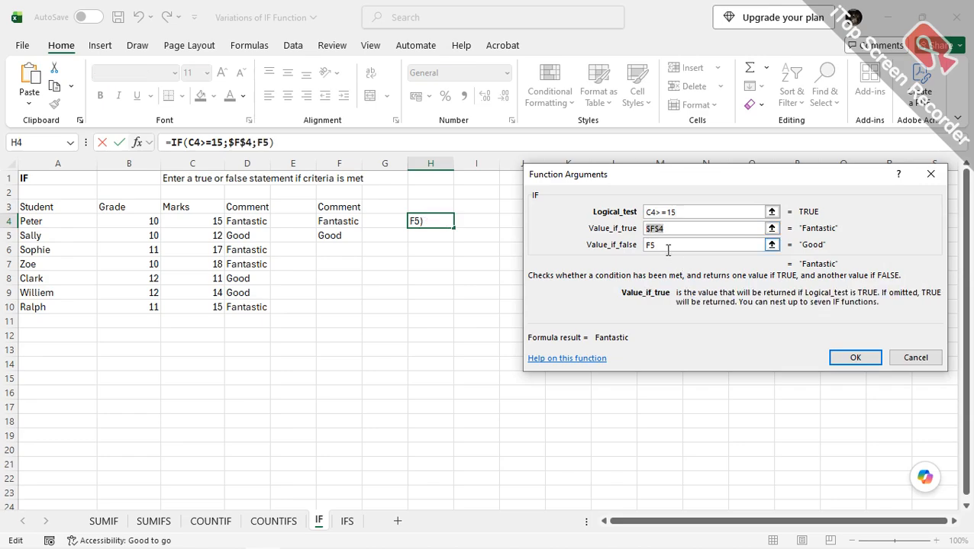
pyautogui.click(650, 245)
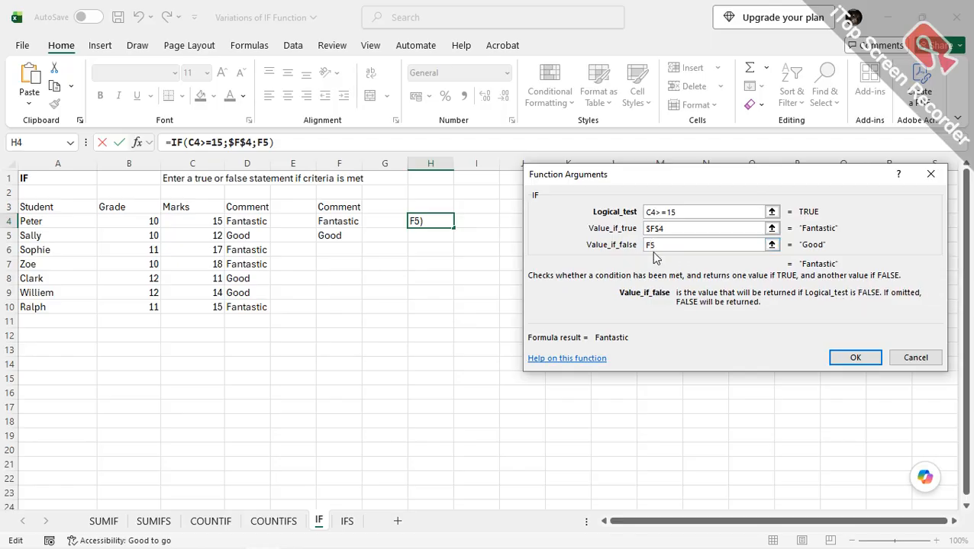
pyautogui.press('F4')
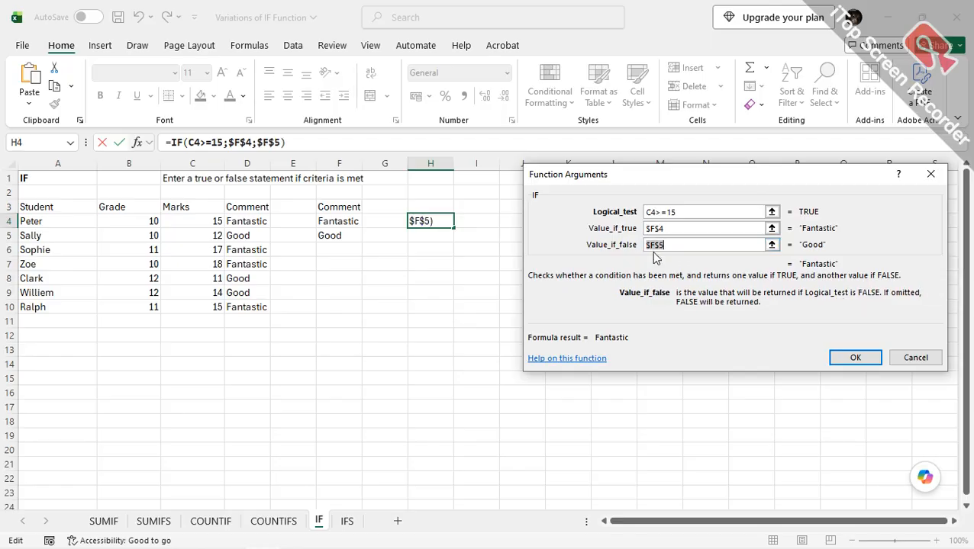
pyautogui.press('Tab')
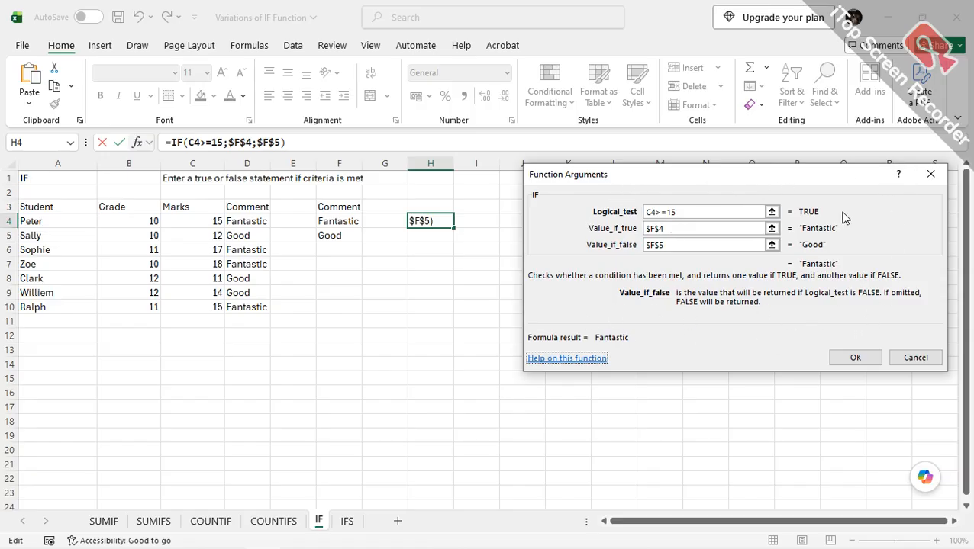
pyautogui.click(855, 358)
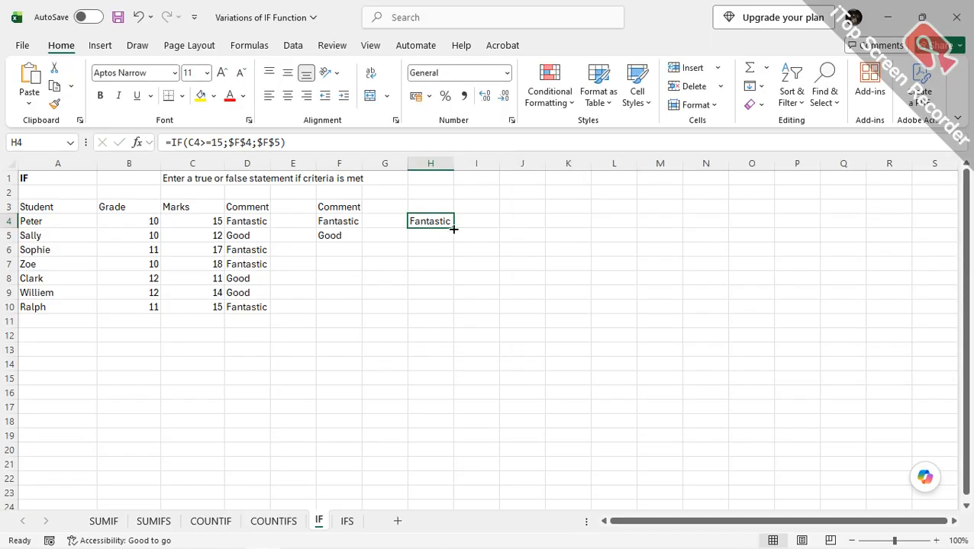
pyautogui.moveTo(453, 227); pyautogui.dragTo(455, 314)
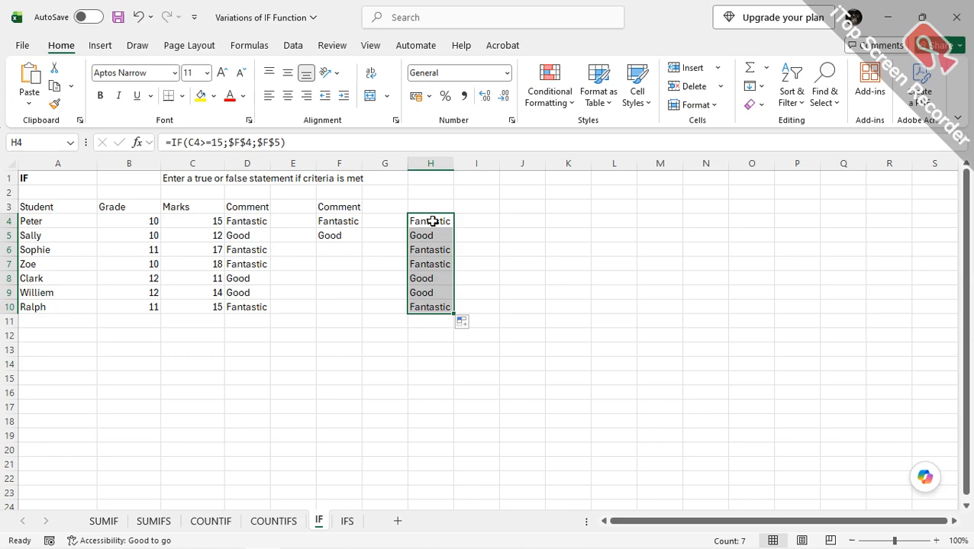
# - Change the comment text in F5 to Poor
pyautogui.click(337, 220)
pyautogui.scroll(-1, 358, 336)
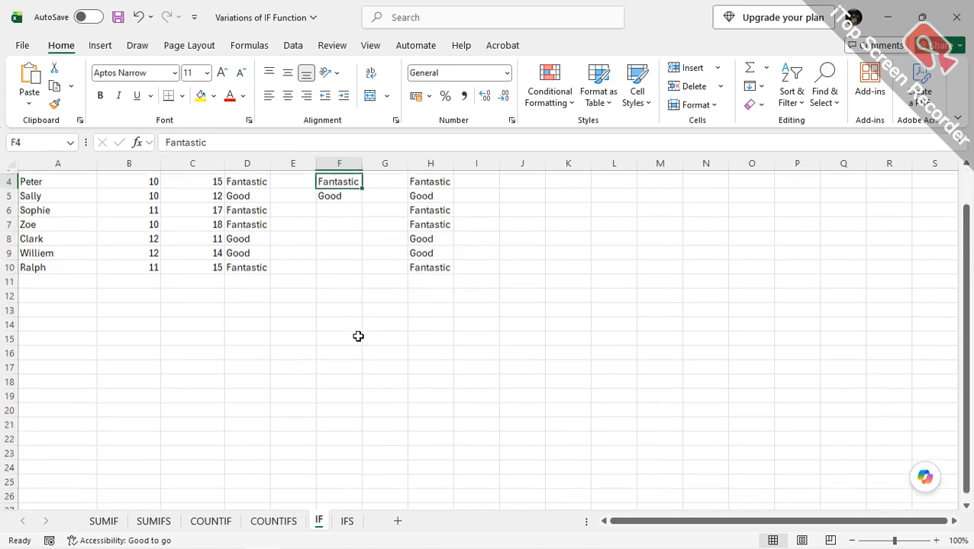
pyautogui.click(342, 193)
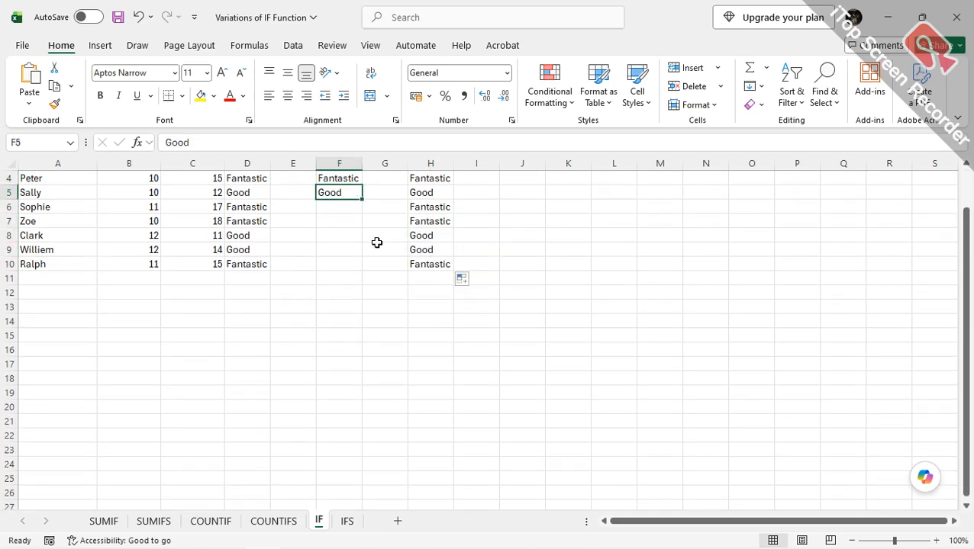
pyautogui.write('Poor')
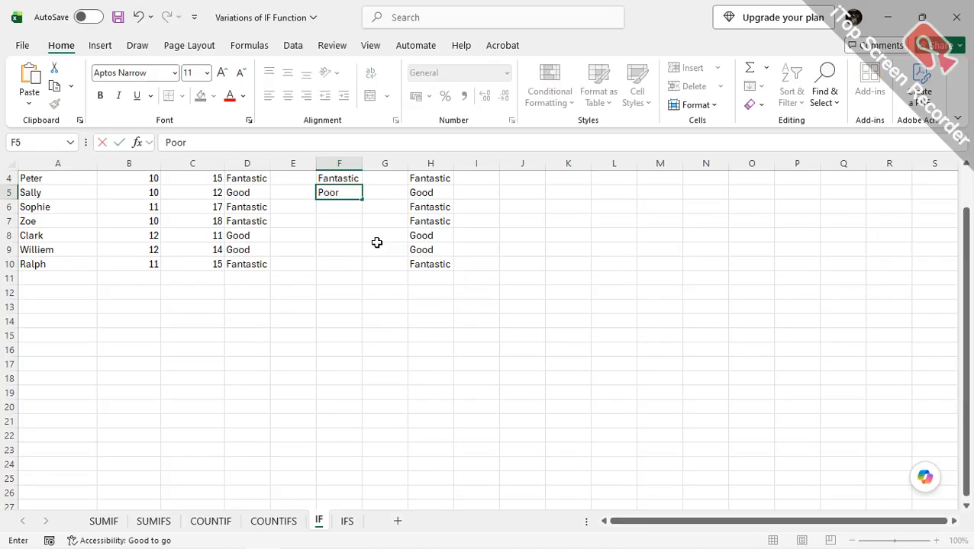
pyautogui.press('Return')
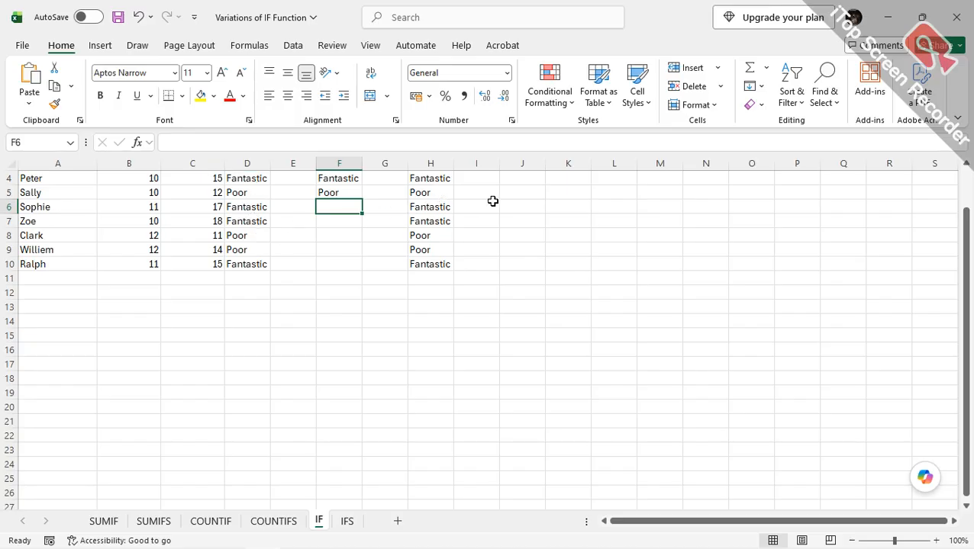
# - Set the comment text in F5 back to Good
pyautogui.scroll(1, 361, 214)
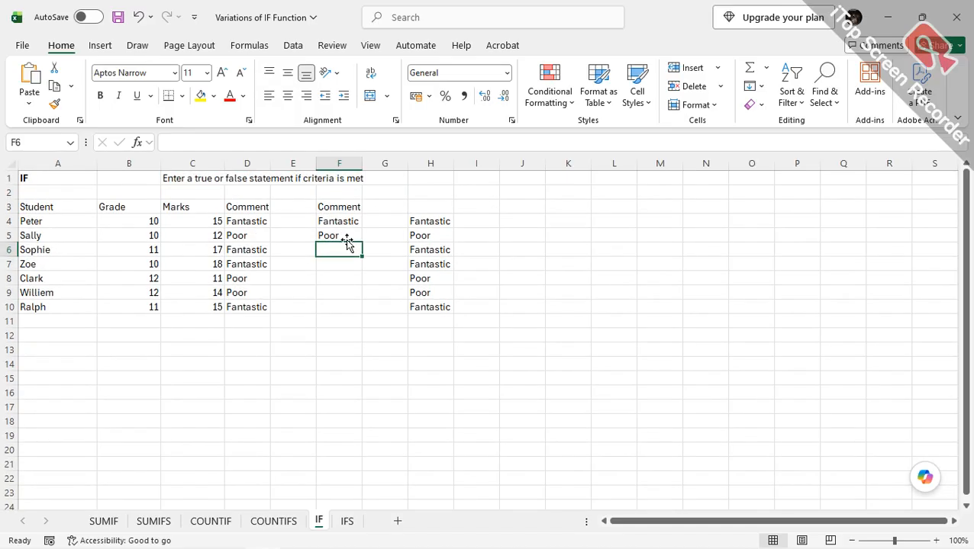
pyautogui.click(347, 237)
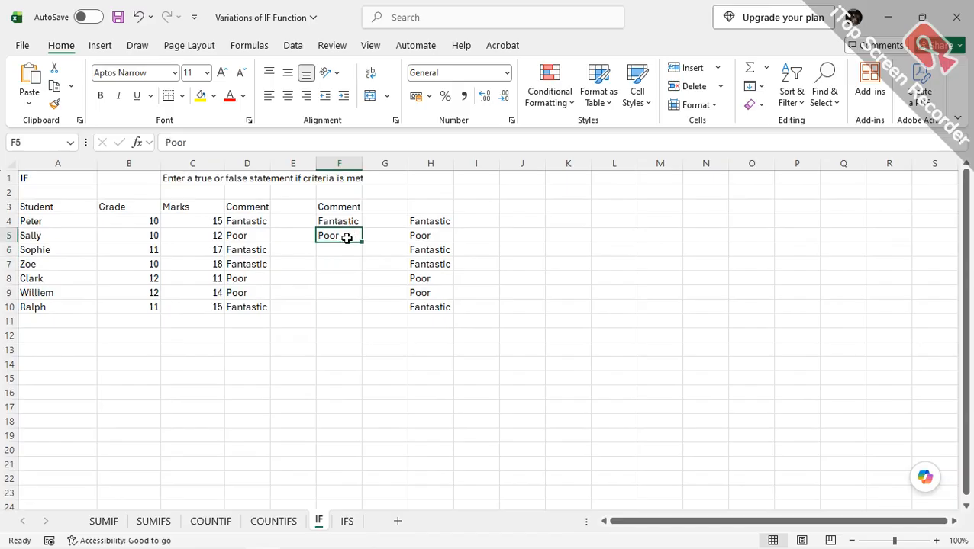
pyautogui.write('Good')
pyautogui.press('Return')
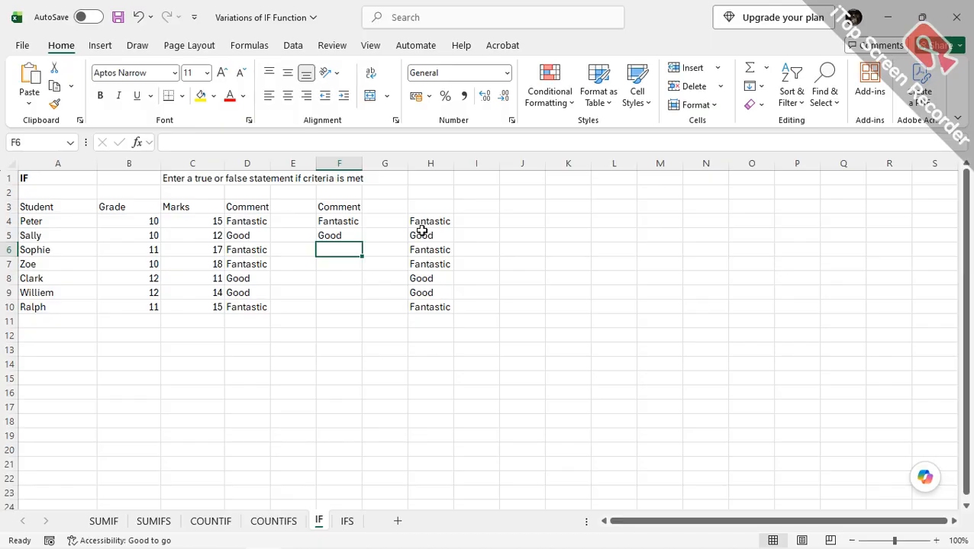
# - Examine the function arguments of the IF formula in H5 and close them without changes
pyautogui.click(342, 233)
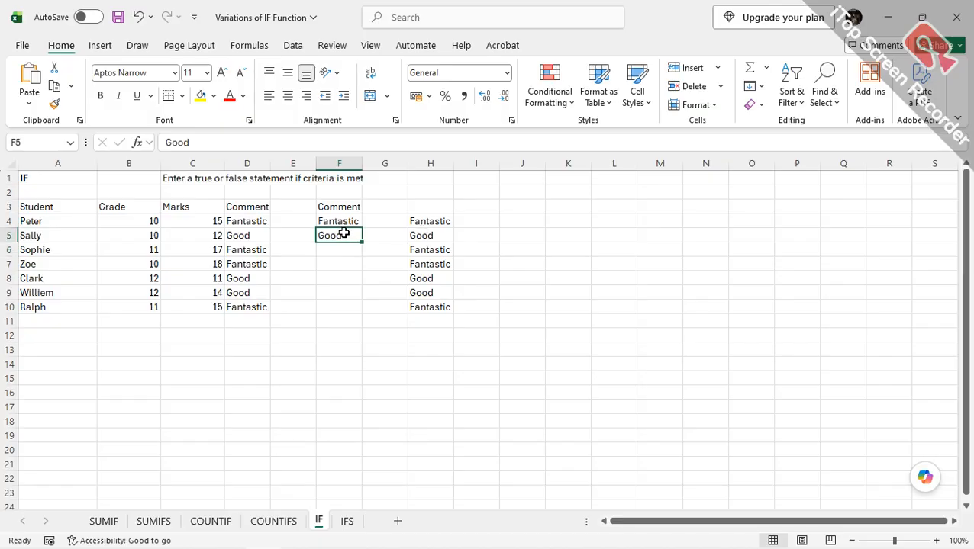
pyautogui.click(433, 237)
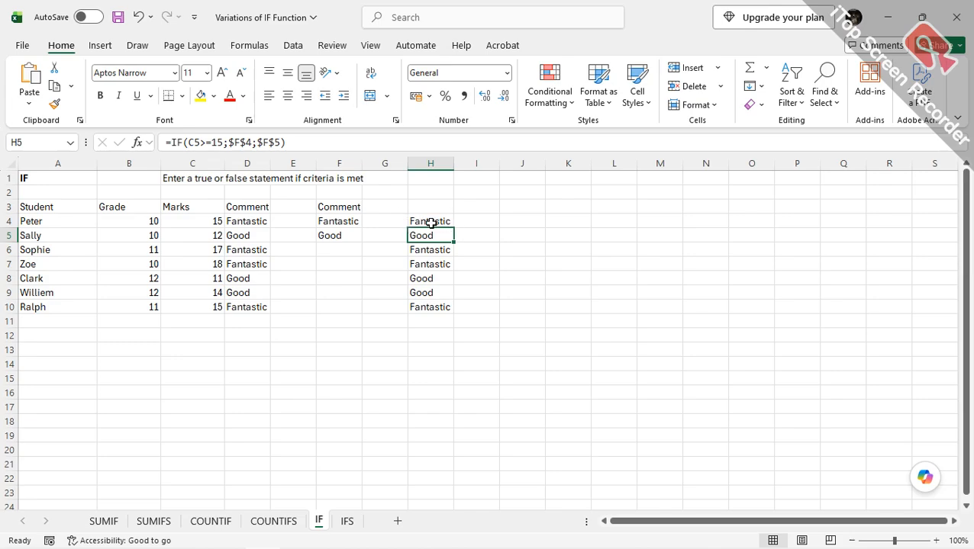
pyautogui.click(137, 147)
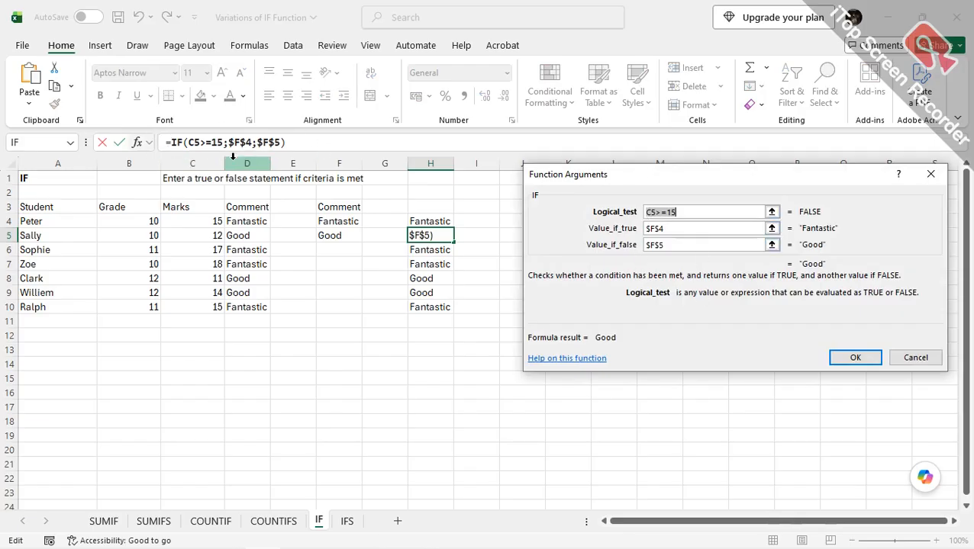
pyautogui.click(915, 358)
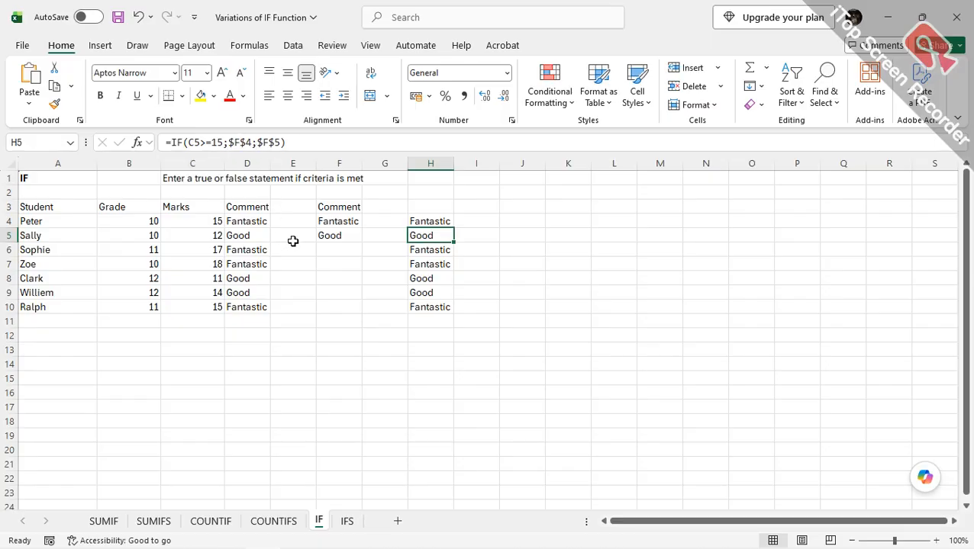
# - Switch to the IFS worksheet
pyautogui.click(347, 521)
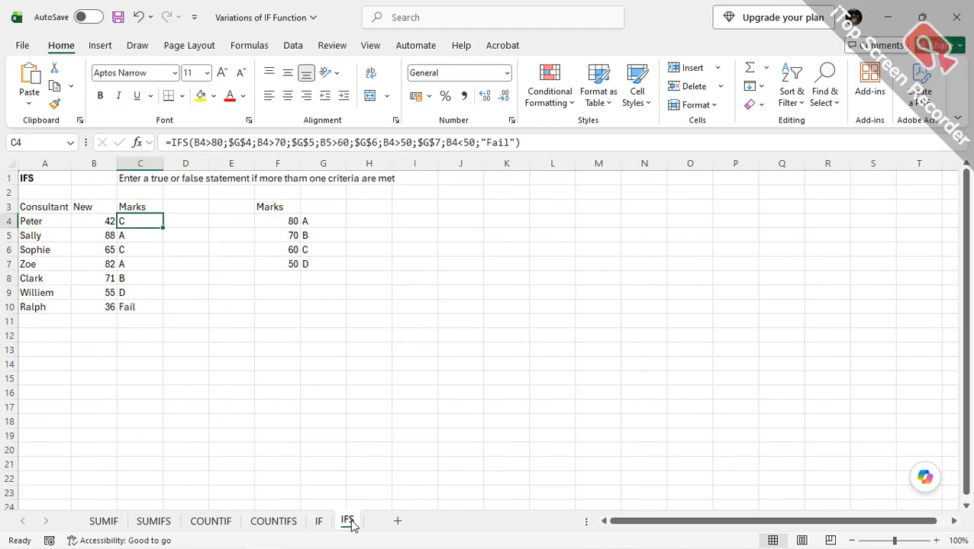
# - Examine the grade table in F4:G7, the New value in B4 and the IFS results in C4:C10
pyautogui.scroll(-1, 242, 301)
pyautogui.scroll(1, 242, 301)
pyautogui.click(285, 221)
pyautogui.click(321, 222)
pyautogui.click(291, 235)
pyautogui.click(318, 234)
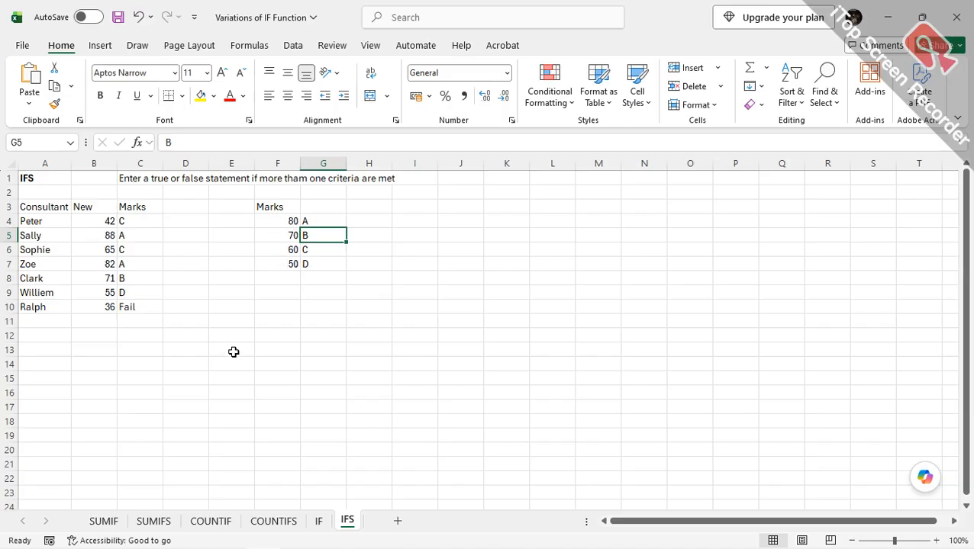
pyautogui.scroll(-1, 153, 267)
pyautogui.scroll(1, 132, 293)
pyautogui.scroll(1, 132, 293)
pyautogui.click(103, 221)
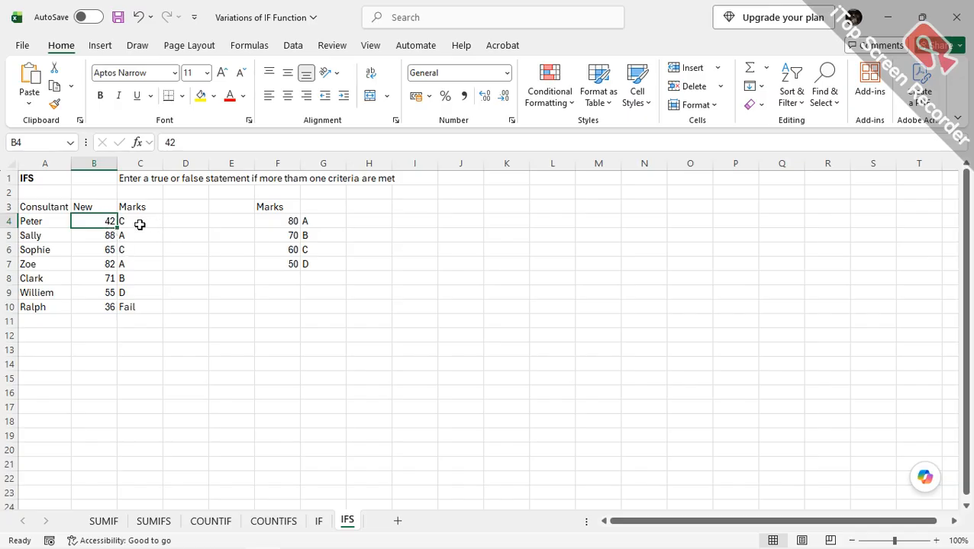
pyautogui.click(139, 224)
pyautogui.moveTo(139, 220); pyautogui.dragTo(146, 308)
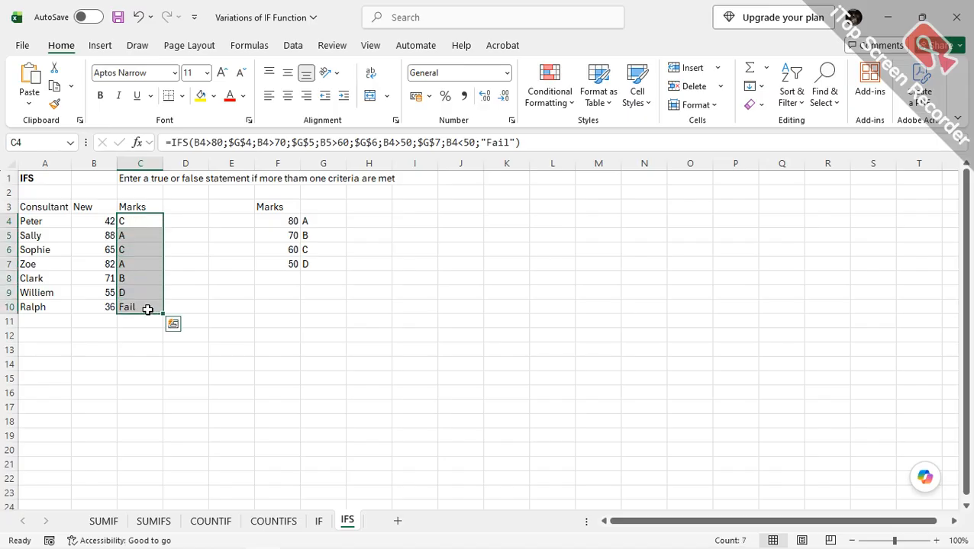
pyautogui.click(194, 252)
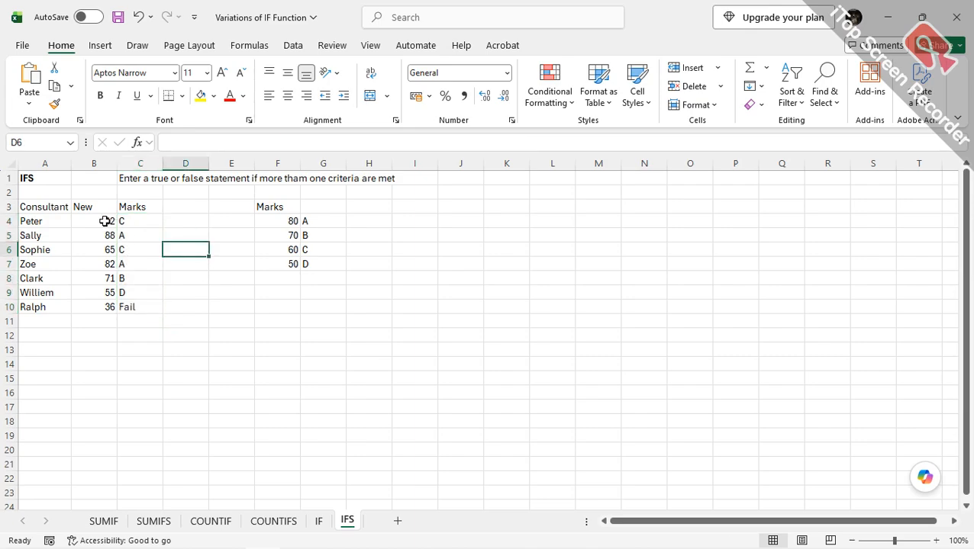
pyautogui.click(130, 222)
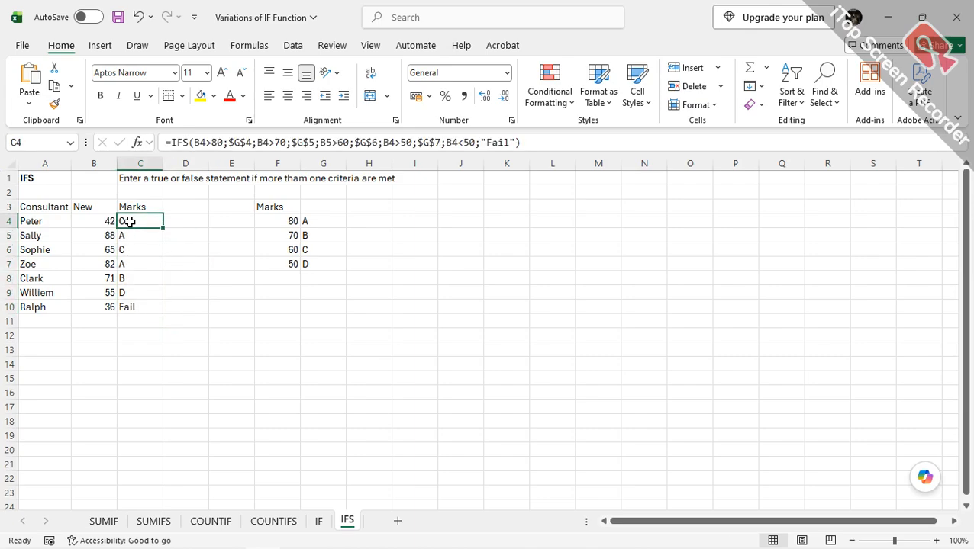
pyautogui.click(176, 222)
pyautogui.click(137, 143)
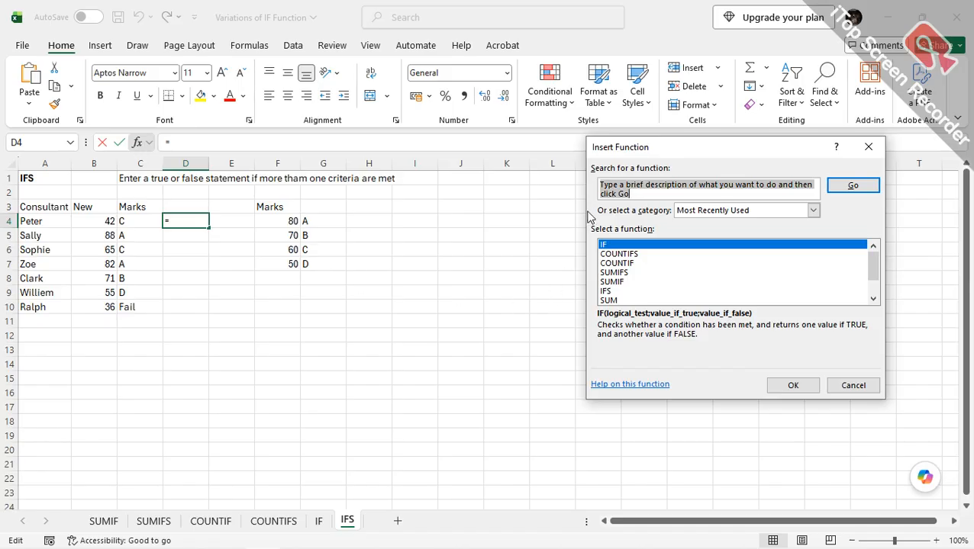
pyautogui.write('ifs')
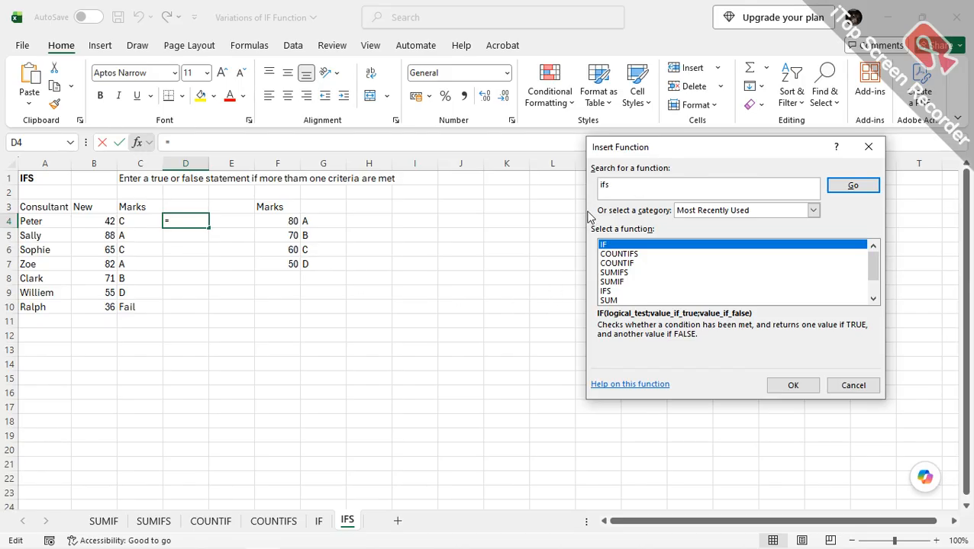
pyautogui.press('Return')
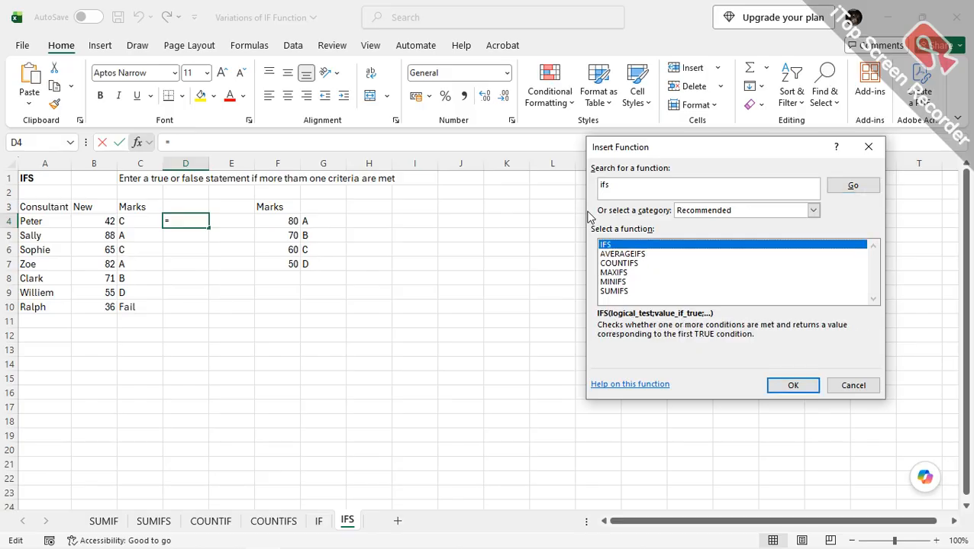
pyautogui.doubleClick(621, 246)
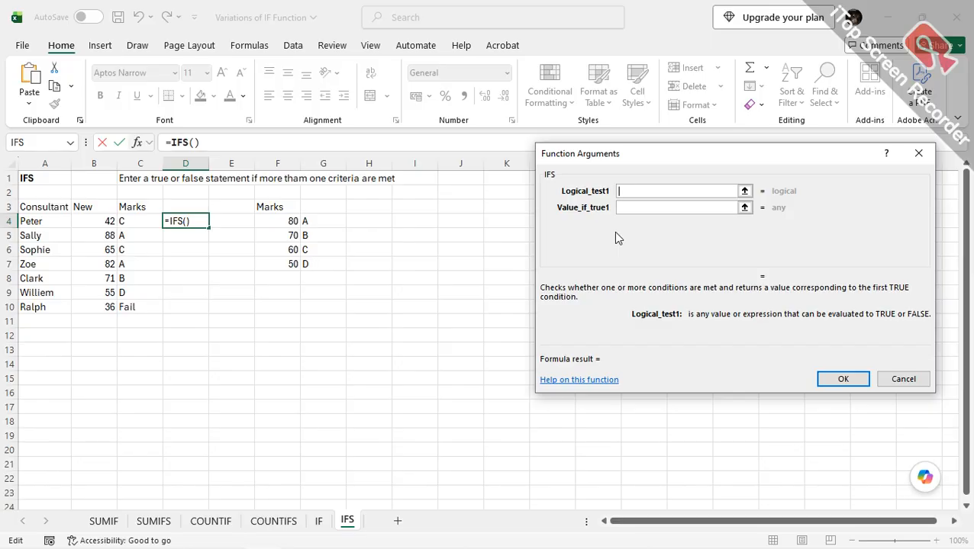
pyautogui.click(896, 380)
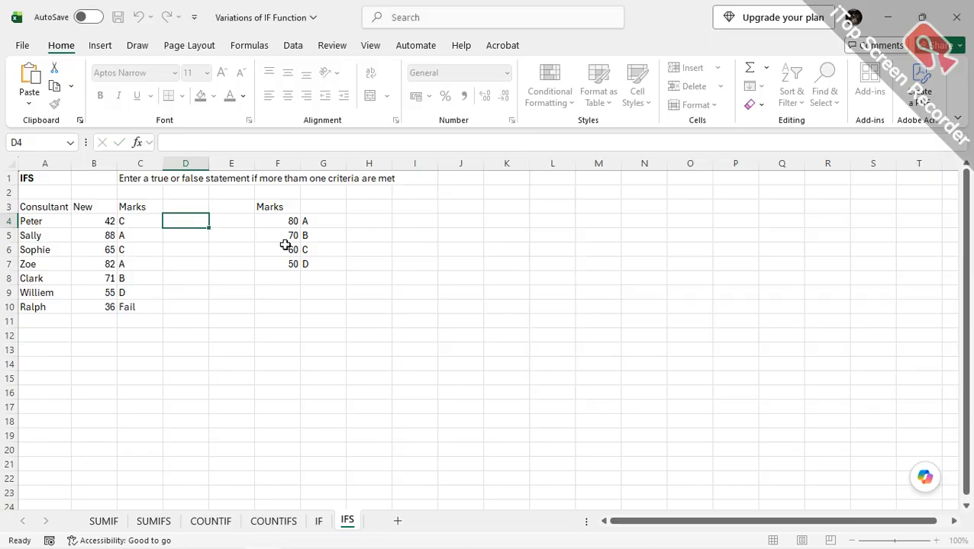
# - Examine the IFS formula in C4 and all five logical tests and return values in its function arguments, without changing them
pyautogui.click(139, 224)
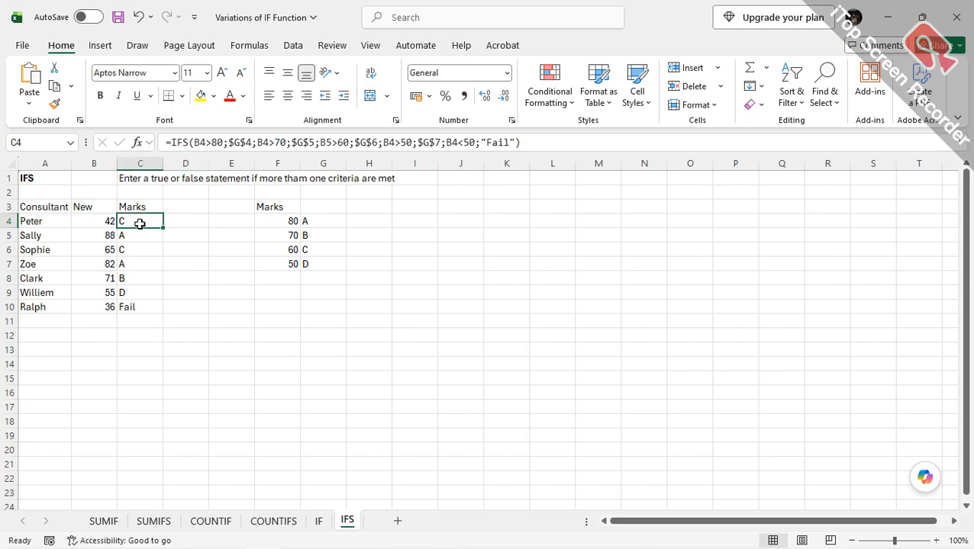
pyautogui.doubleClick(140, 224)
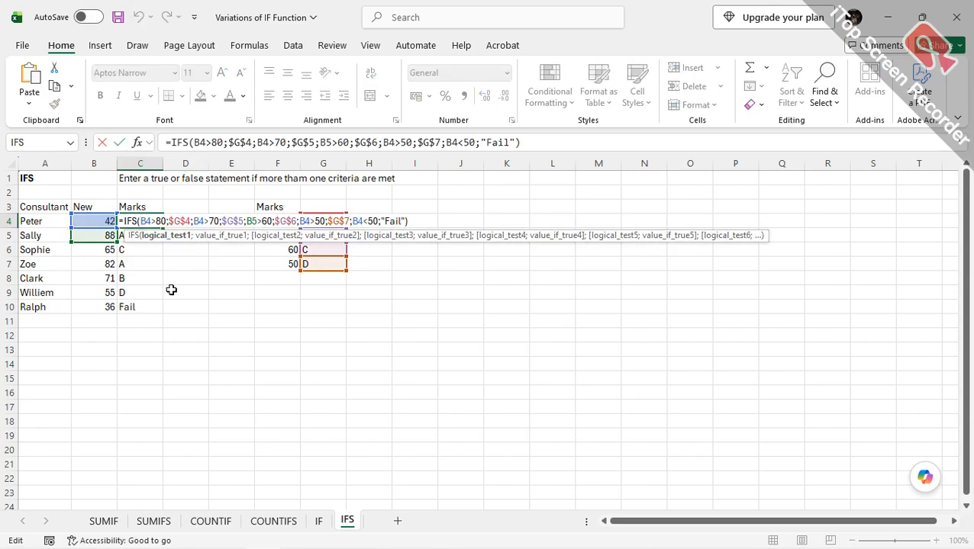
pyautogui.press('Return')
pyautogui.click(137, 220)
pyautogui.click(139, 143)
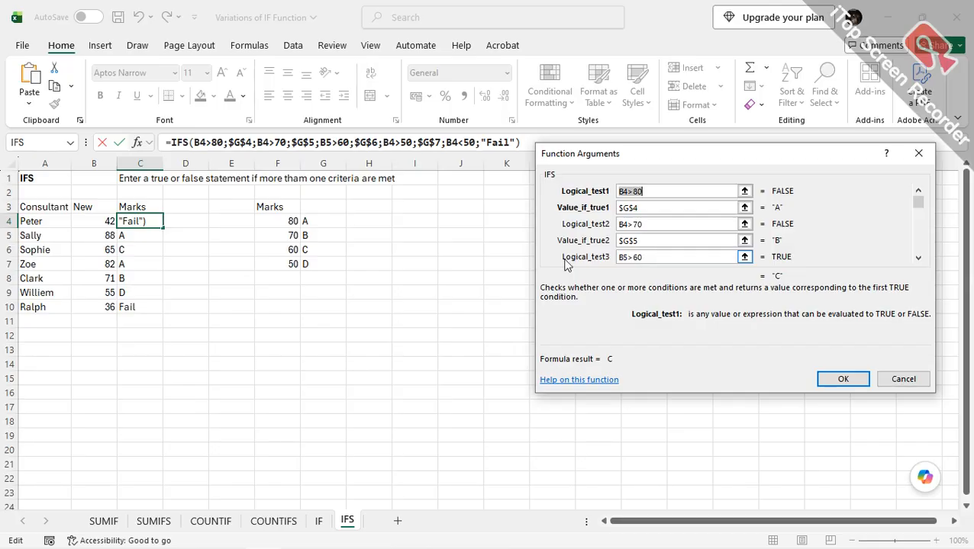
pyautogui.click(918, 259)
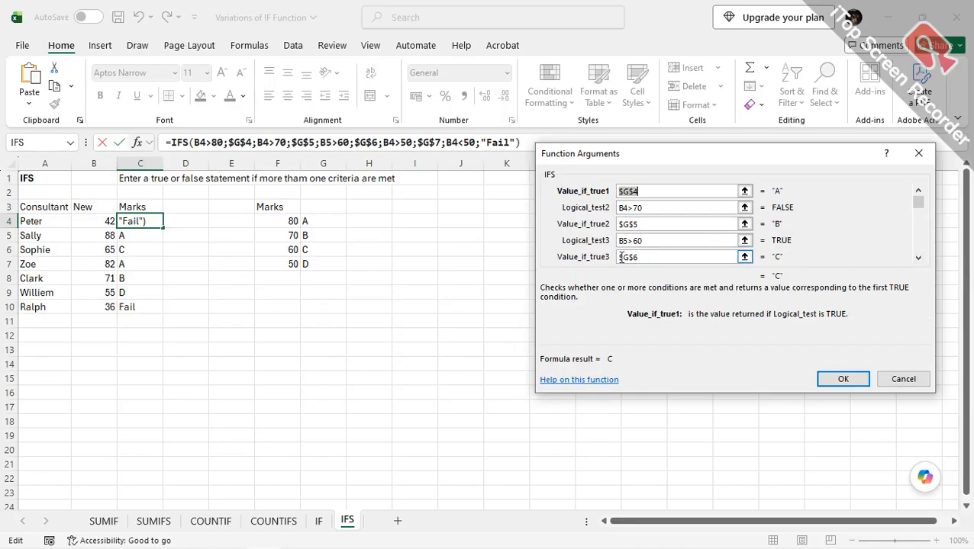
pyautogui.click(918, 260)
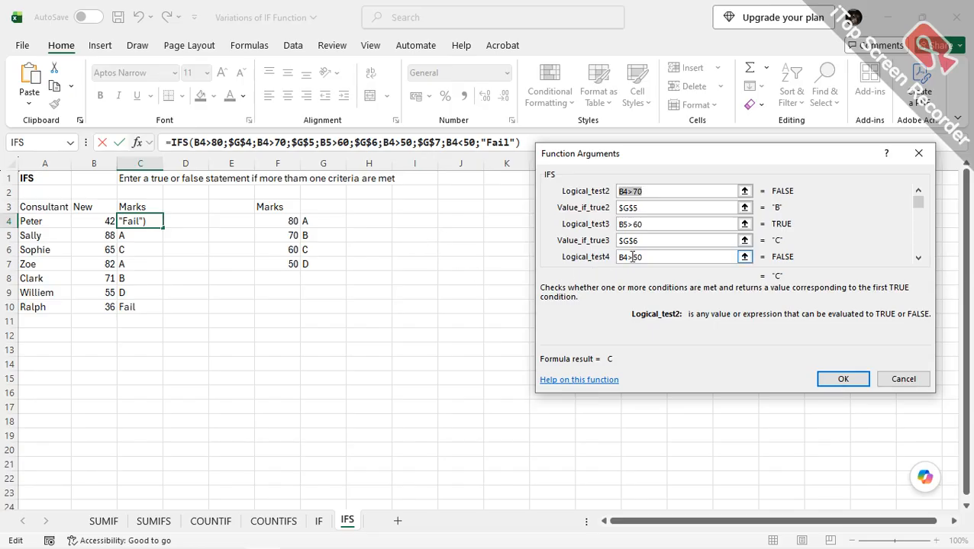
pyautogui.click(918, 258)
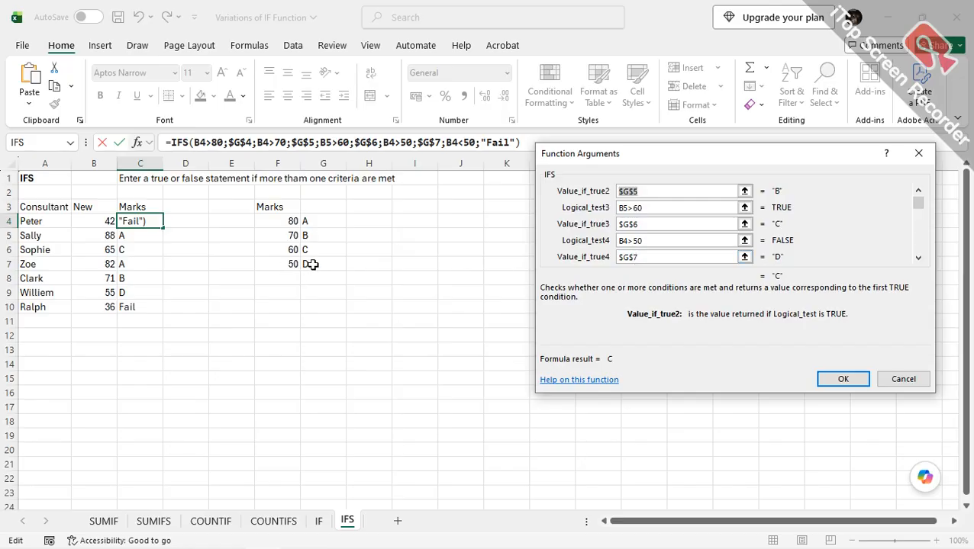
pyautogui.click(919, 260)
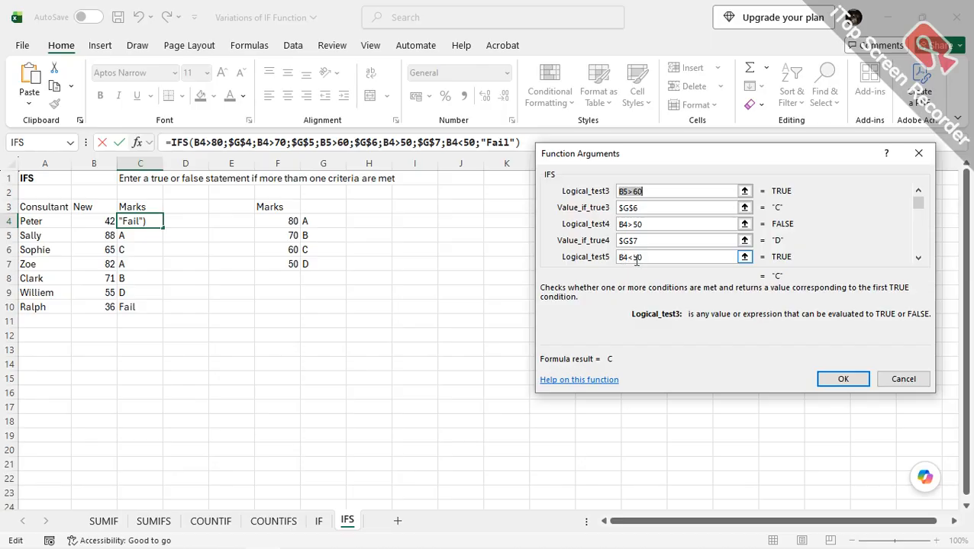
pyautogui.click(918, 258)
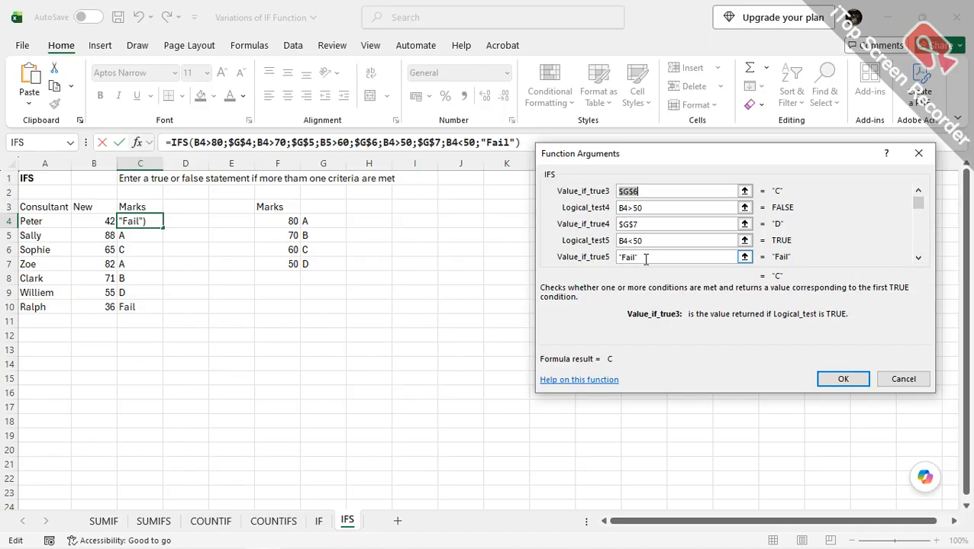
pyautogui.click(843, 380)
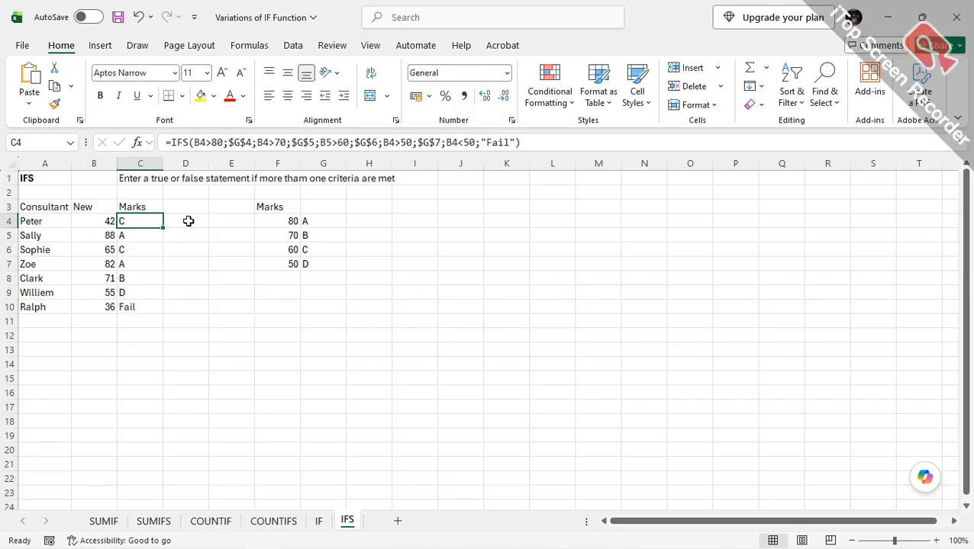
pyautogui.doubleClick(149, 223)
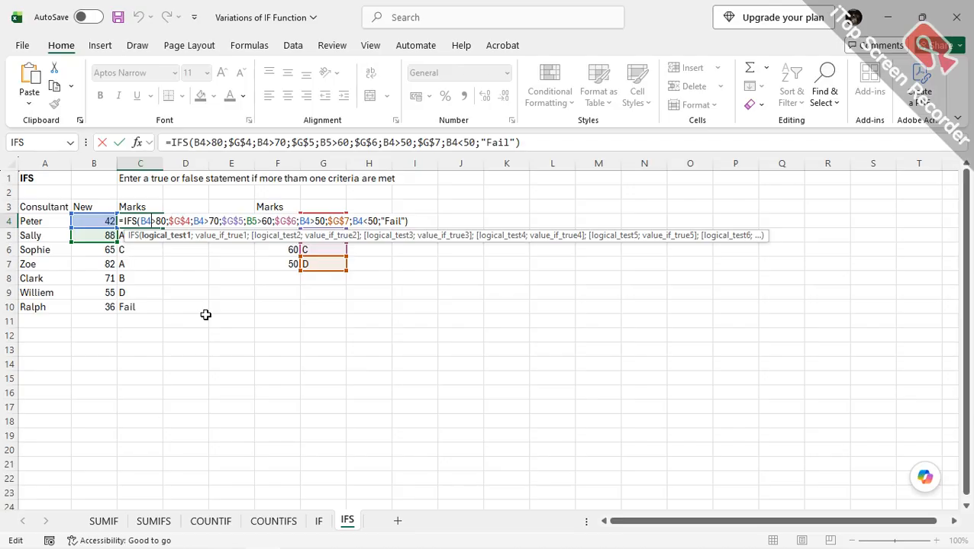
pyautogui.press('Return')
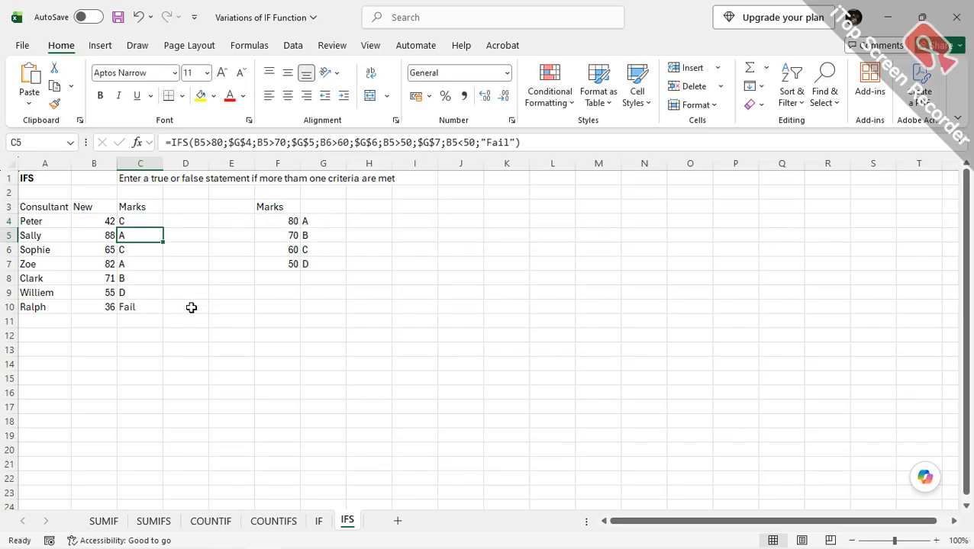
# - Insert an IFS function in D4 with the first test B4>80 returning the absolute reference $G$4
pyautogui.click(175, 221)
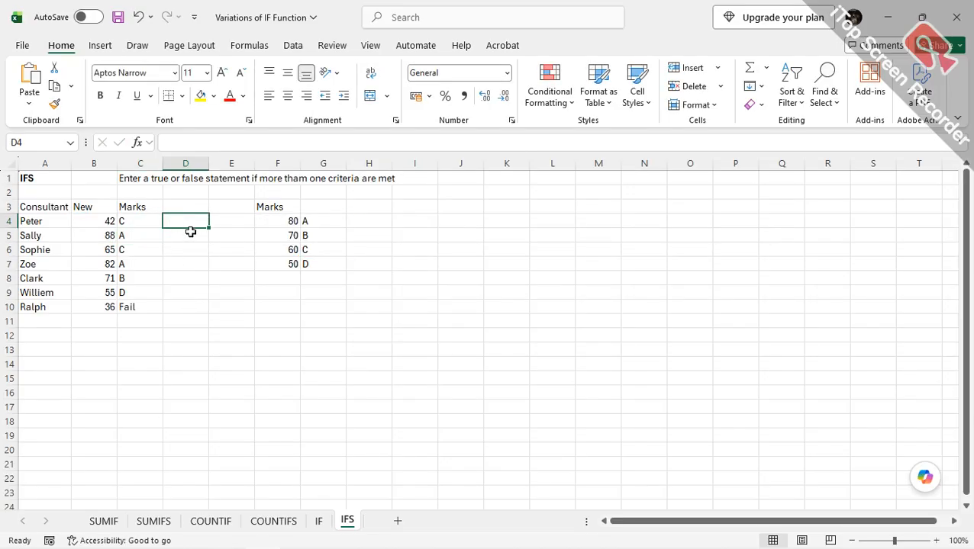
pyautogui.click(137, 142)
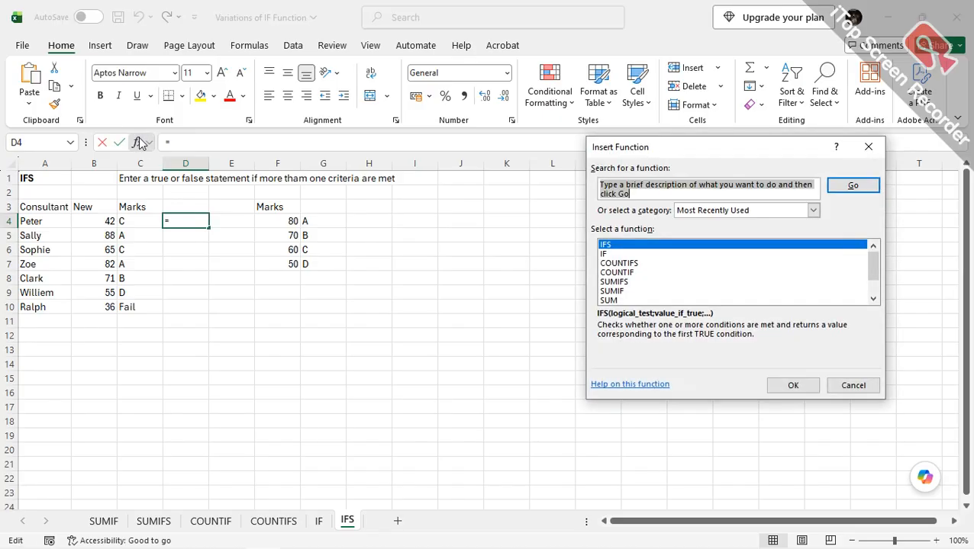
pyautogui.click(622, 246)
pyautogui.click(794, 386)
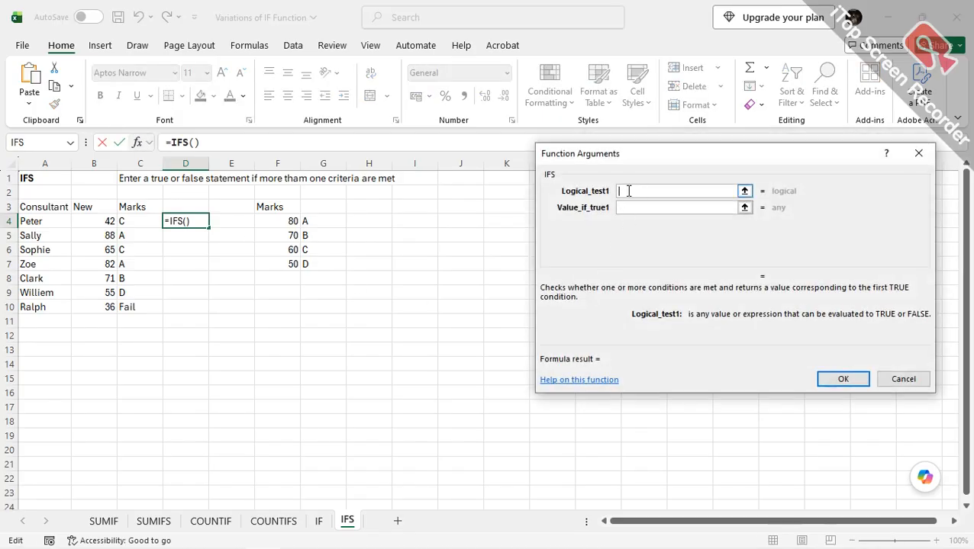
pyautogui.click(96, 222)
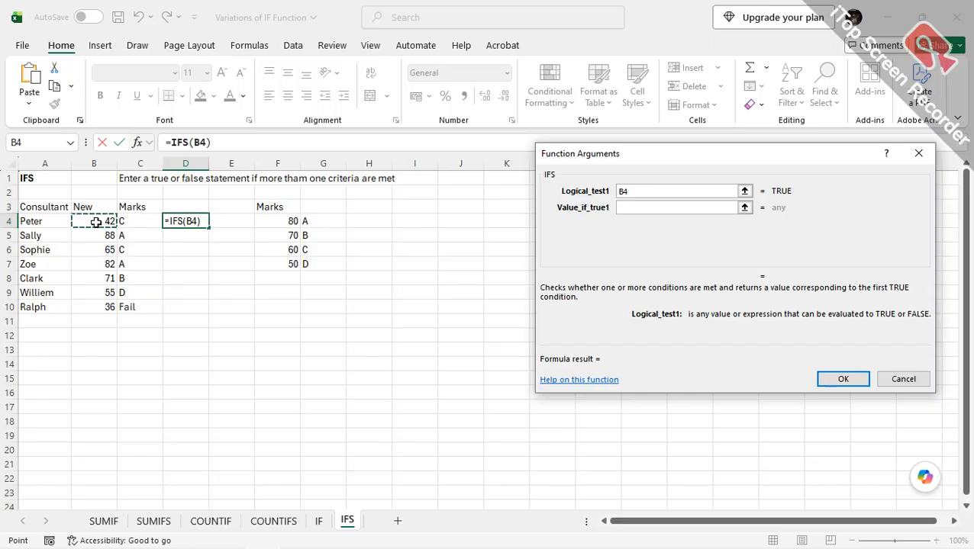
pyautogui.write('>80')
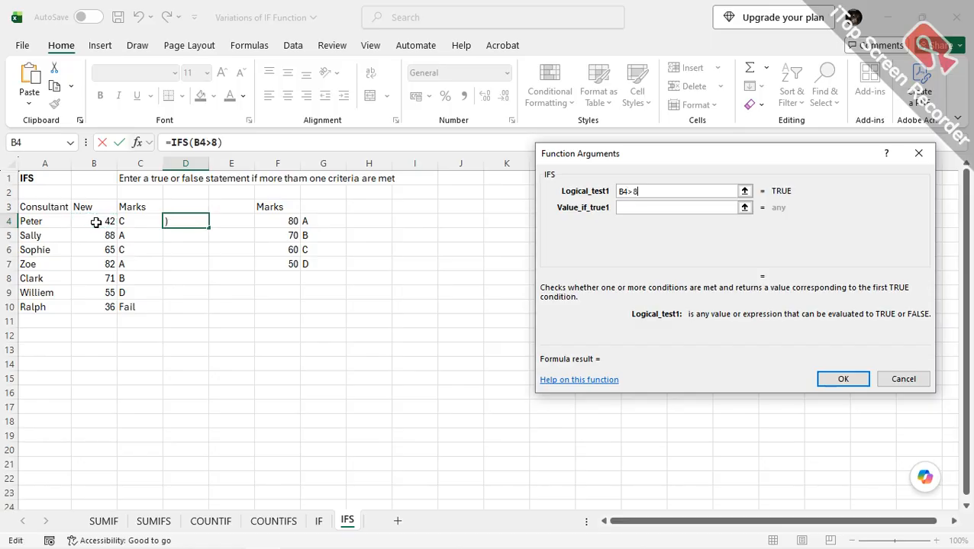
pyautogui.click(629, 208)
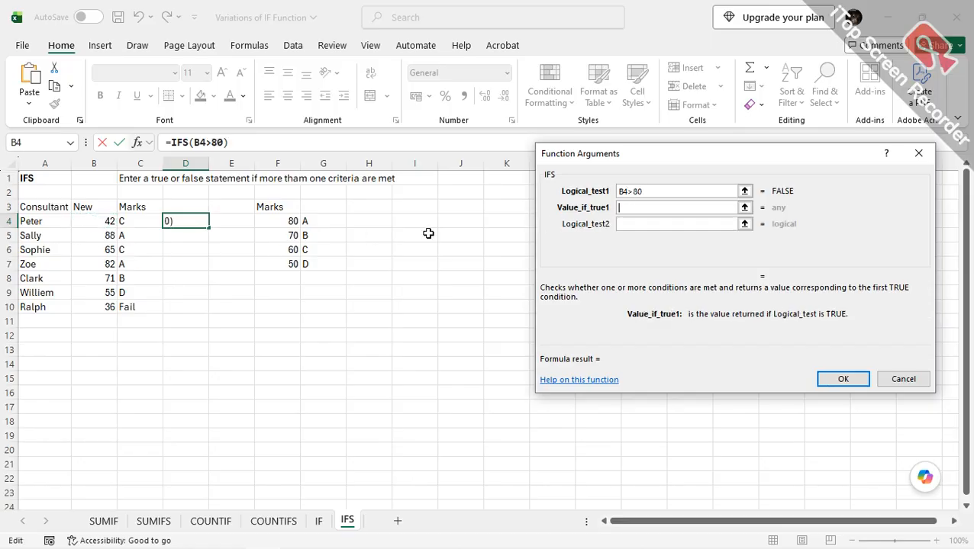
pyautogui.click(325, 222)
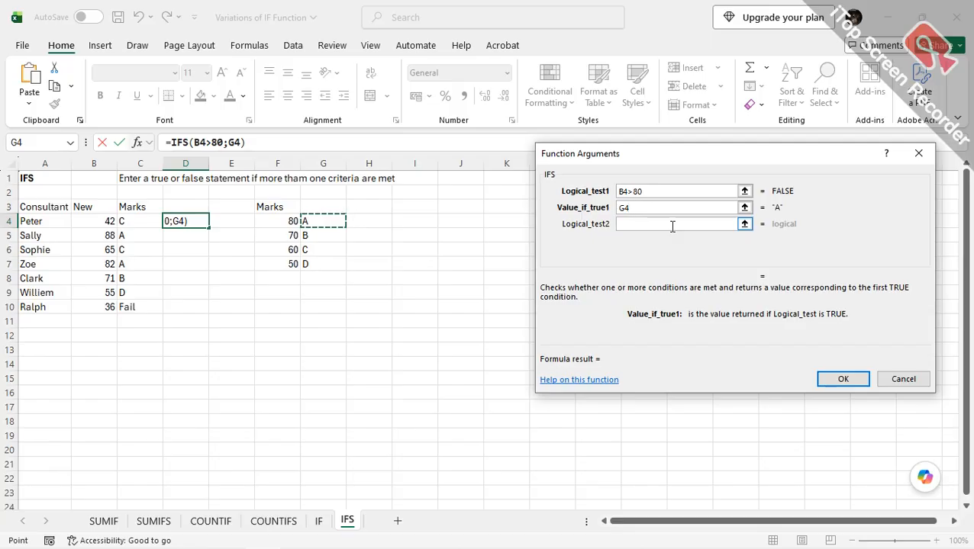
pyautogui.write('4')
pyautogui.press('BackSpace')
pyautogui.press('F4')
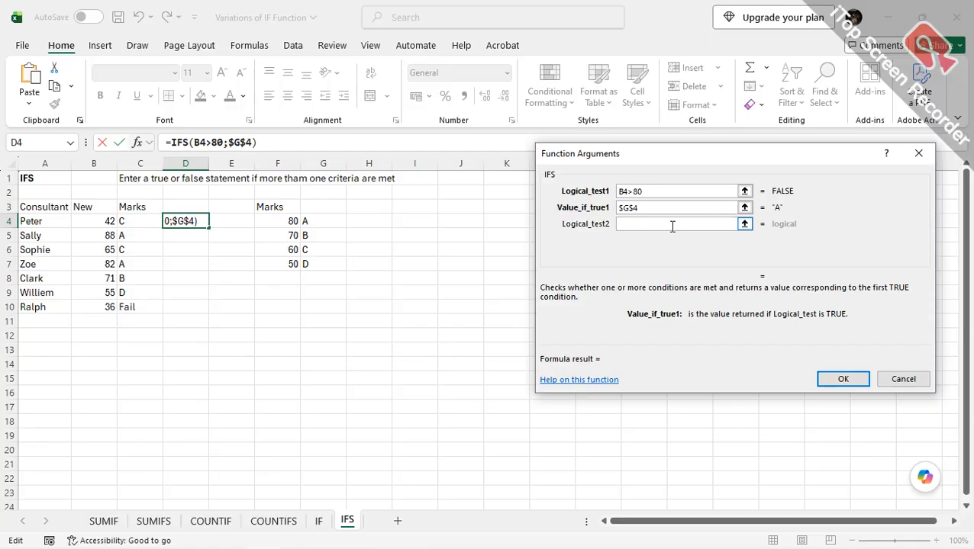
# - Add the second test B4>70 to the IFS function in D4, returning the absolute reference $G$5
pyautogui.click(660, 224)
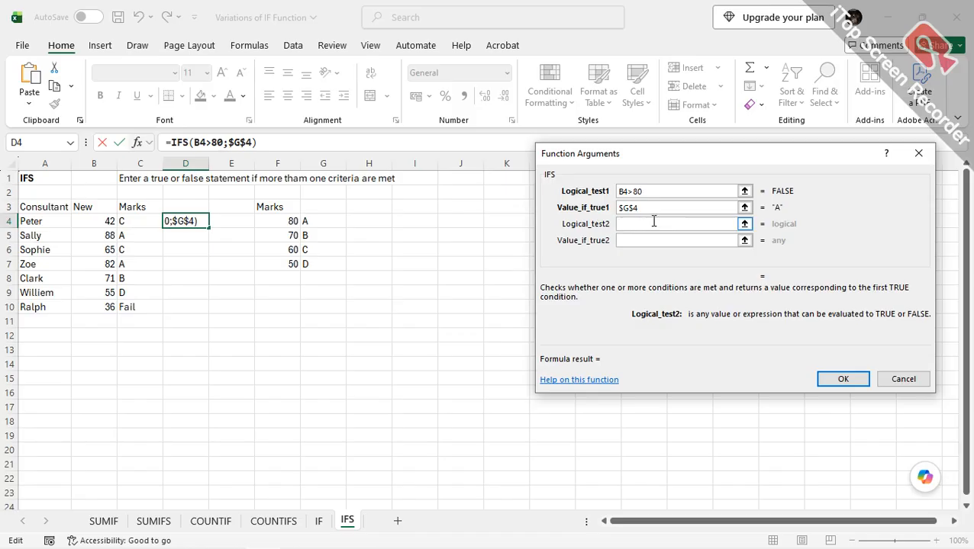
pyautogui.click(98, 221)
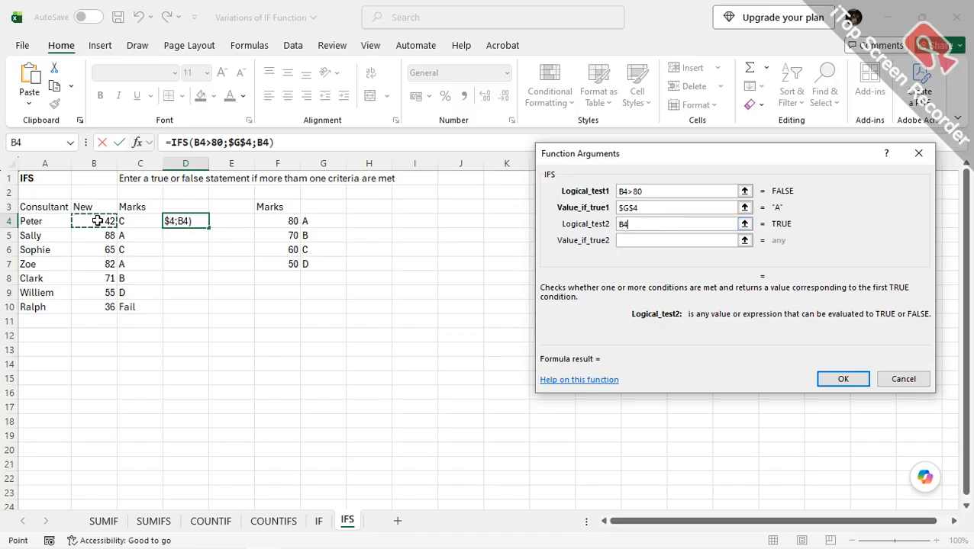
pyautogui.write('>')
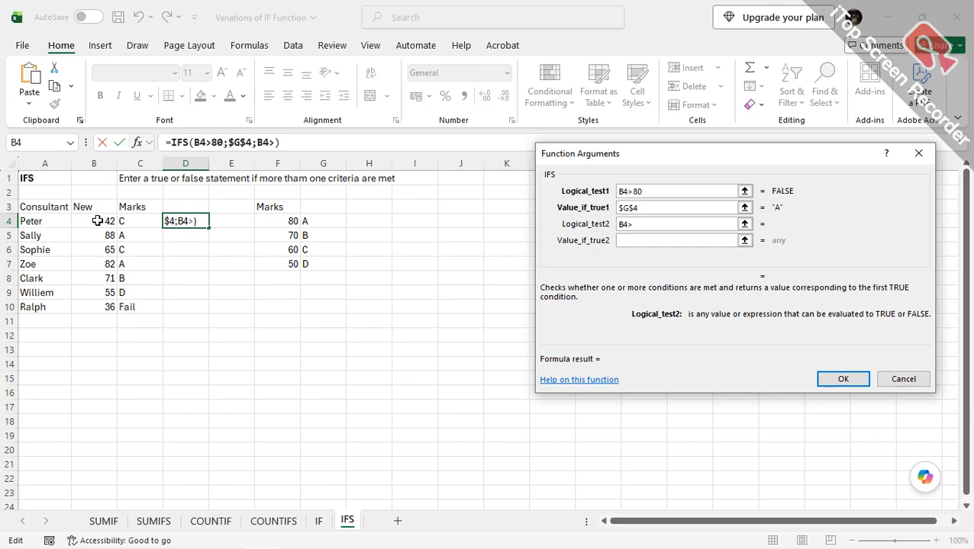
pyautogui.write('70')
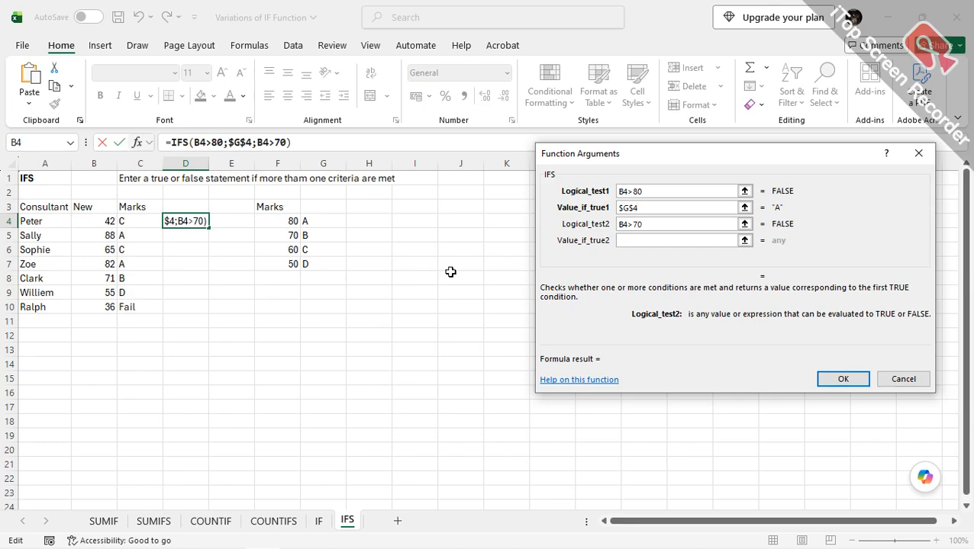
pyautogui.press('Tab')
pyautogui.click(321, 234)
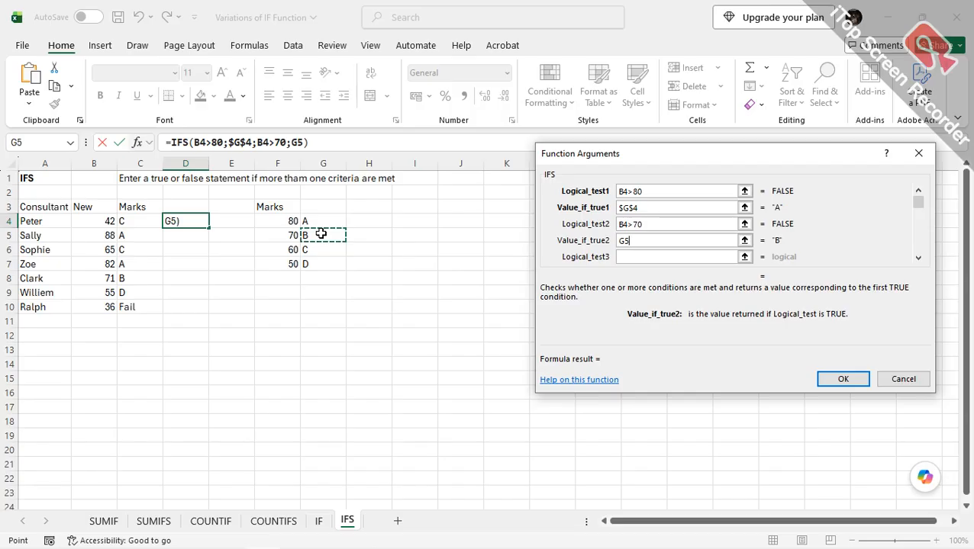
pyautogui.press('F4')
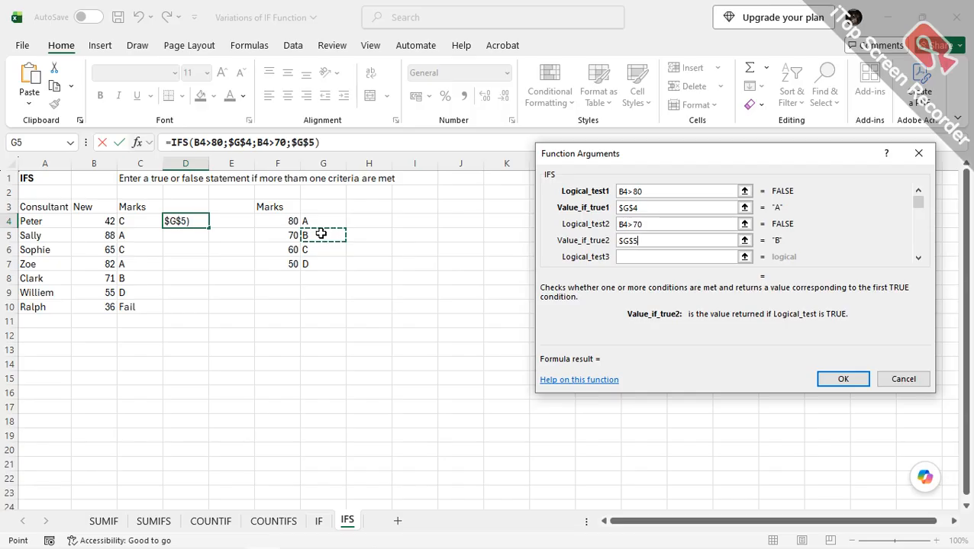
# - Add the third test B4>60 to the IFS function in D4, returning the absolute reference $G$6
pyautogui.press('Tab')
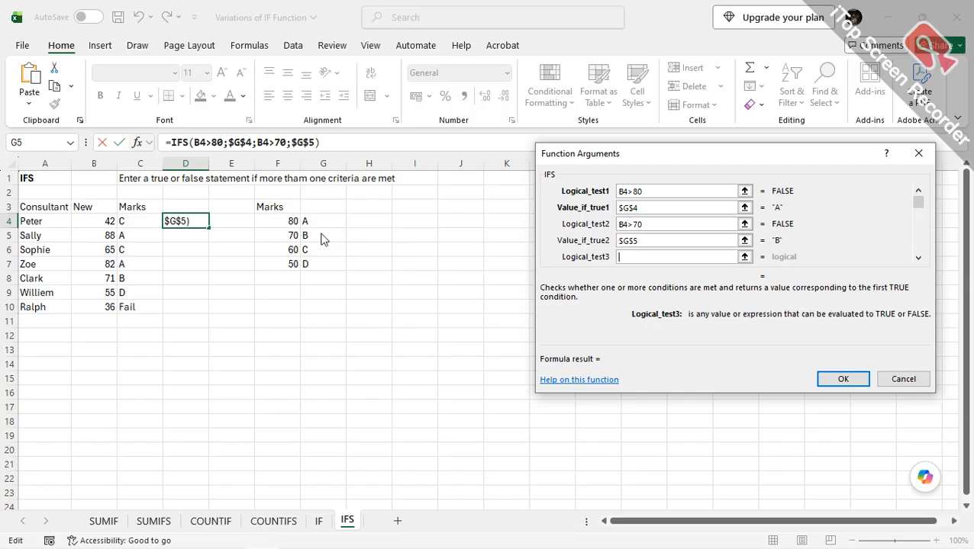
pyautogui.click(94, 221)
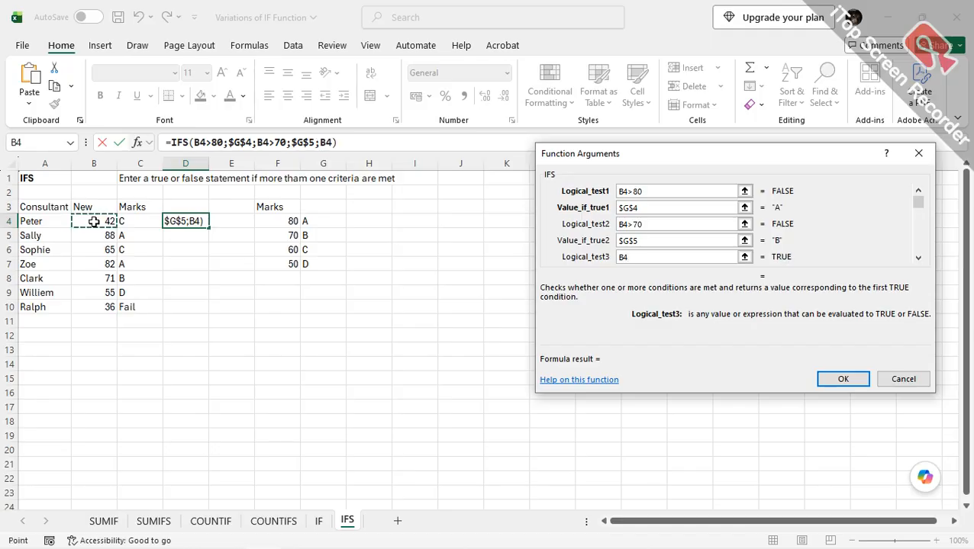
pyautogui.write('>60')
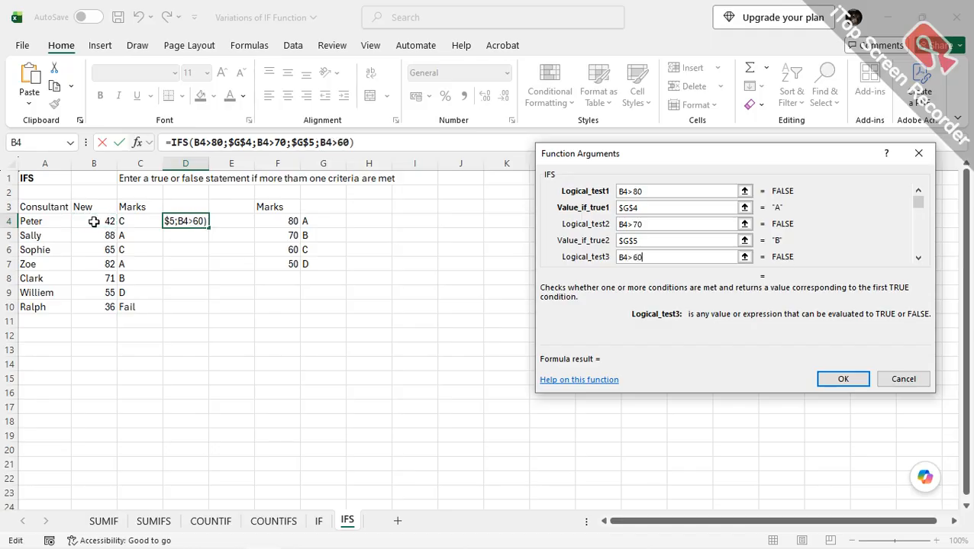
pyautogui.press('Tab')
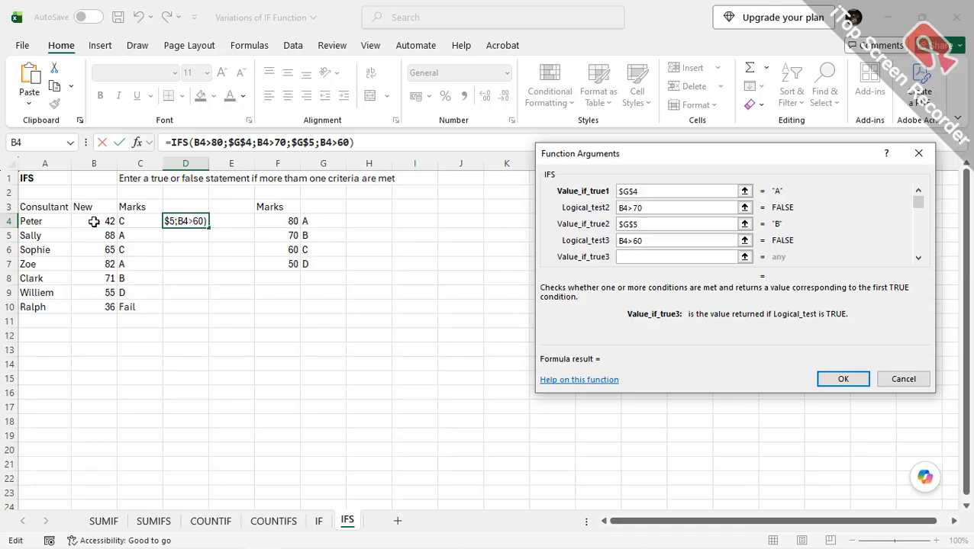
pyautogui.click(319, 251)
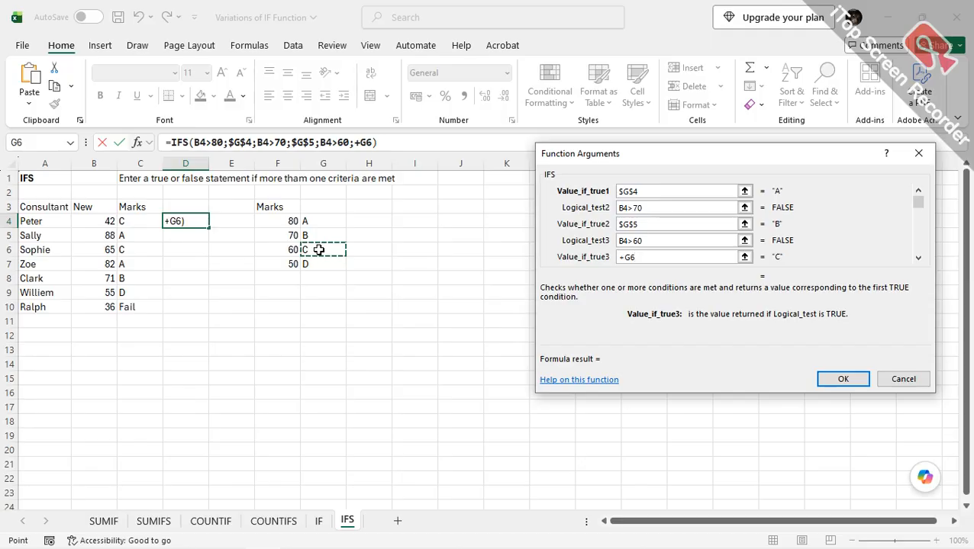
pyautogui.press('BackSpace')
pyautogui.press('BackSpace')
pyautogui.press('BackSpace')
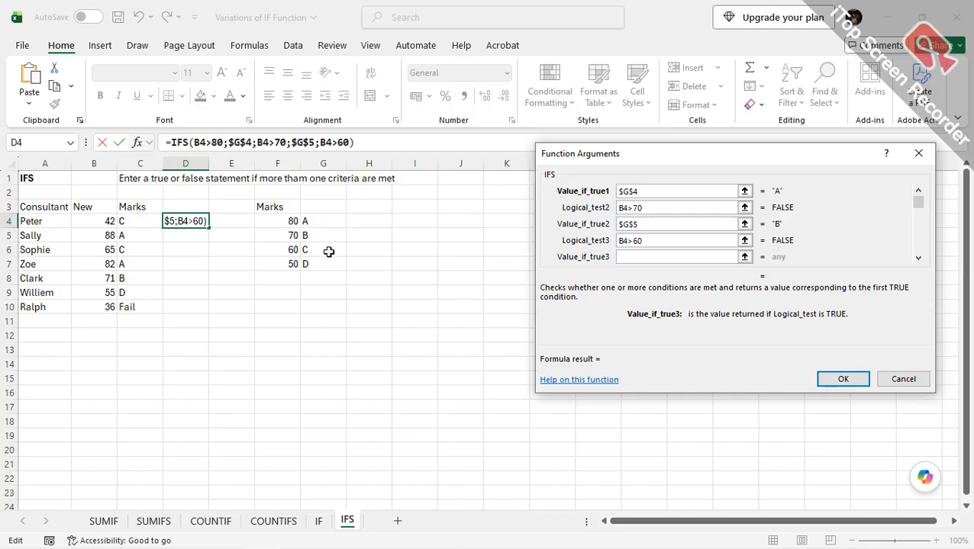
pyautogui.click(328, 251)
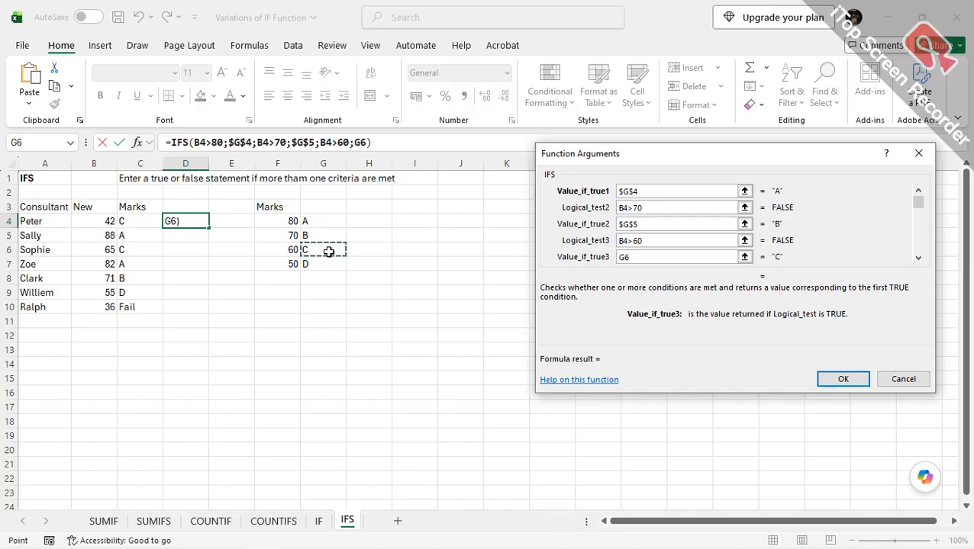
pyautogui.press('F4')
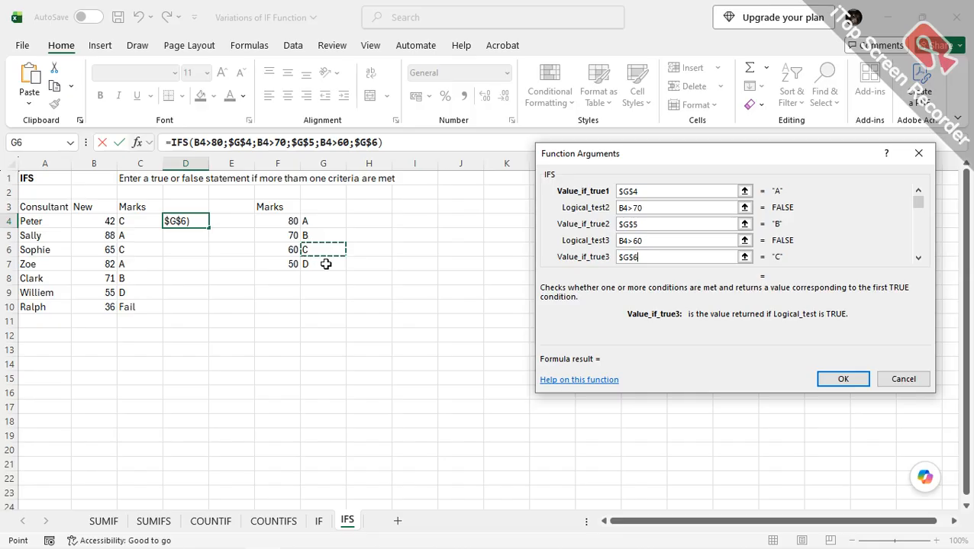
# - Add the fourth test B4>50 to the IFS function in D4, returning the reference G7
pyautogui.press('Tab')
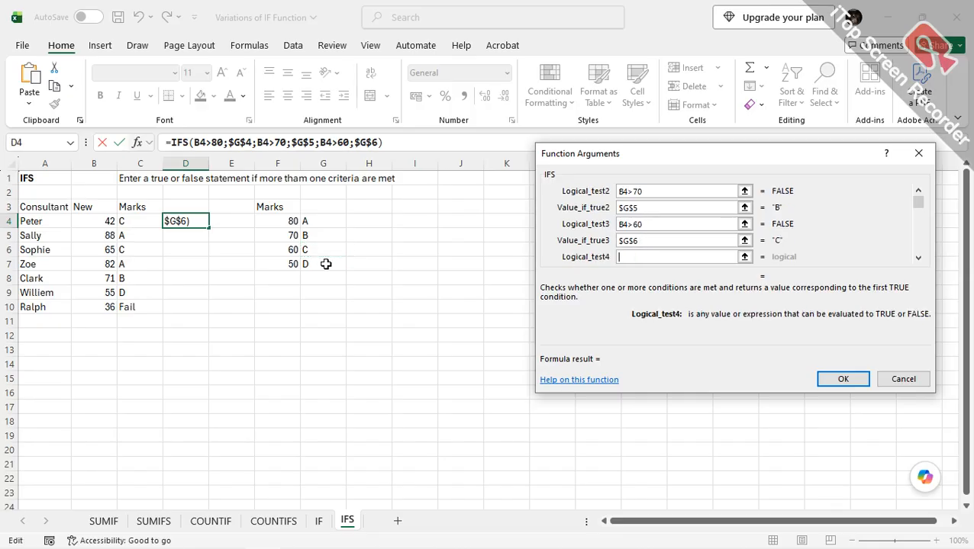
pyautogui.click(100, 222)
pyautogui.write('>')
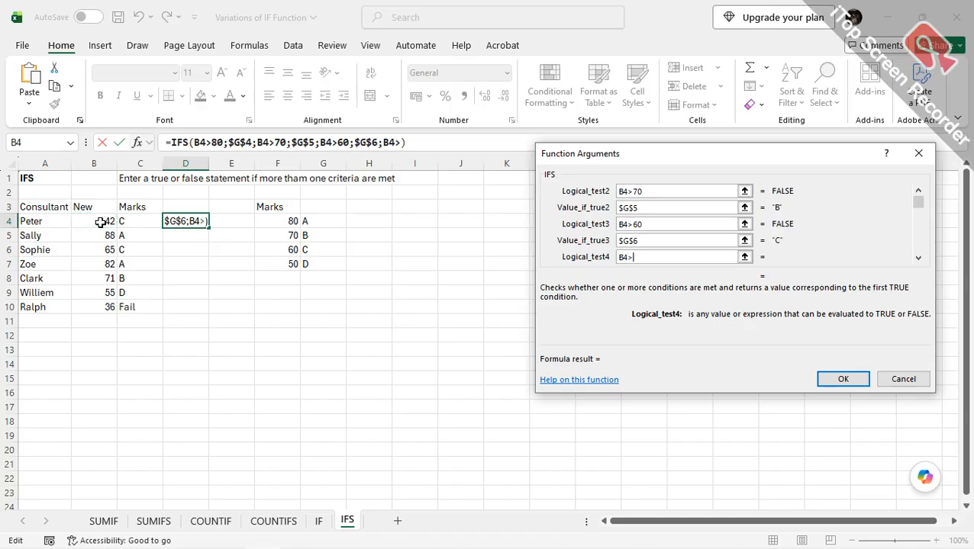
pyautogui.write('50')
pyautogui.press('Tab')
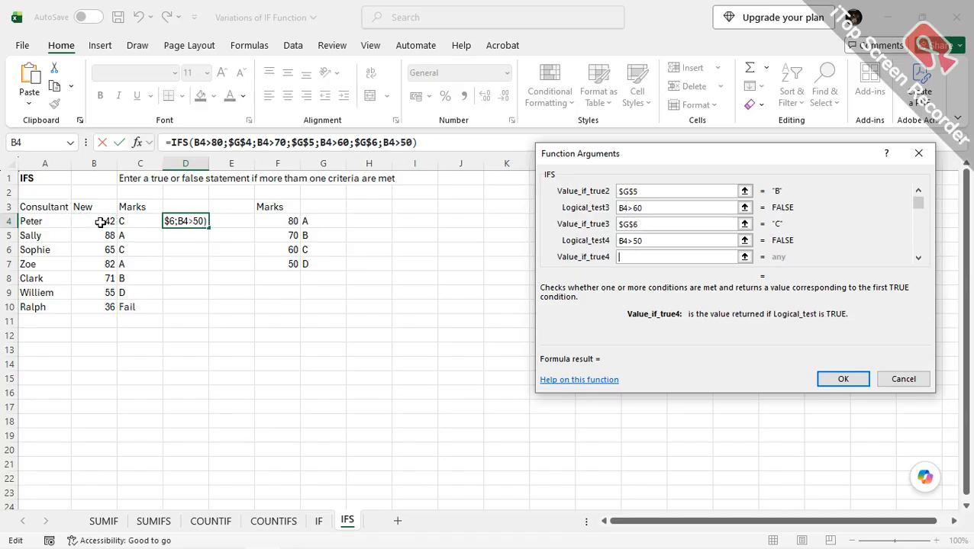
pyautogui.write('+G7')
pyautogui.click(324, 262)
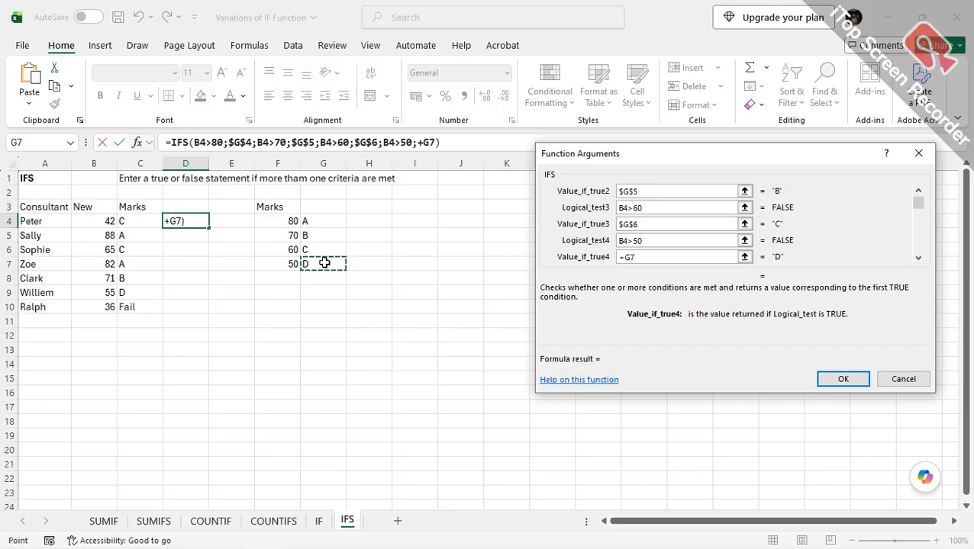
pyautogui.press('BackSpace')
pyautogui.press('BackSpace')
pyautogui.press('BackSpace')
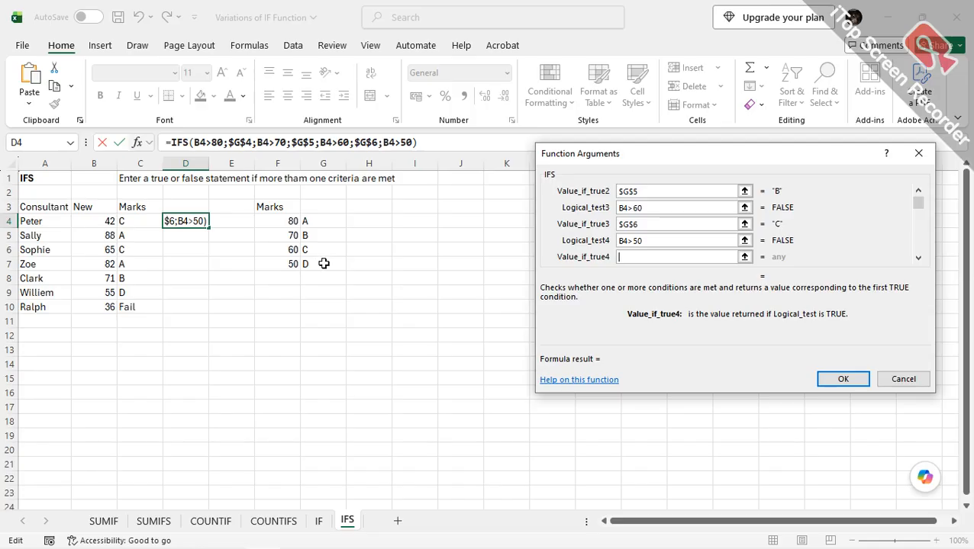
pyautogui.click(324, 263)
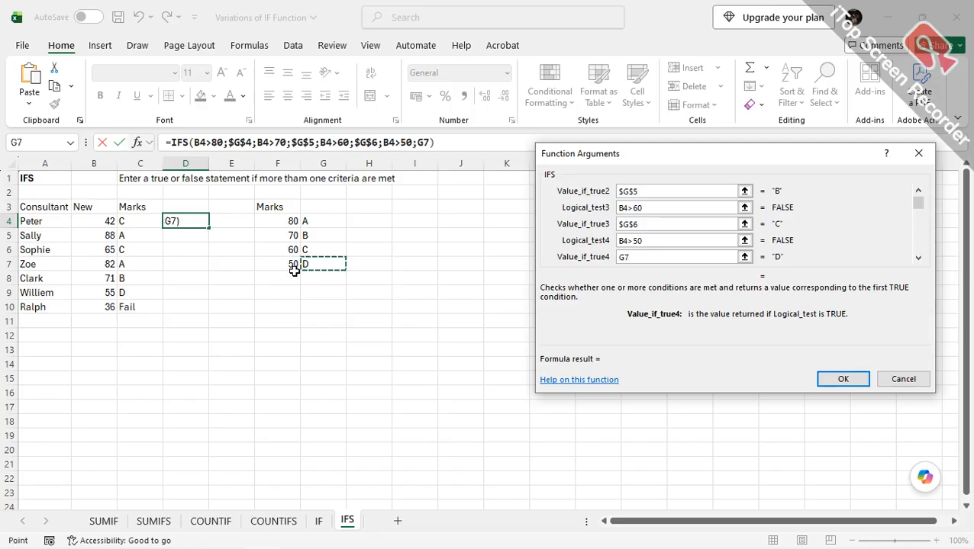
# - Add the fifth test B4<50 to the IFS function in D4, returning the text "Fail"
pyautogui.press('Tab')
pyautogui.click(111, 221)
pyautogui.write('<50')
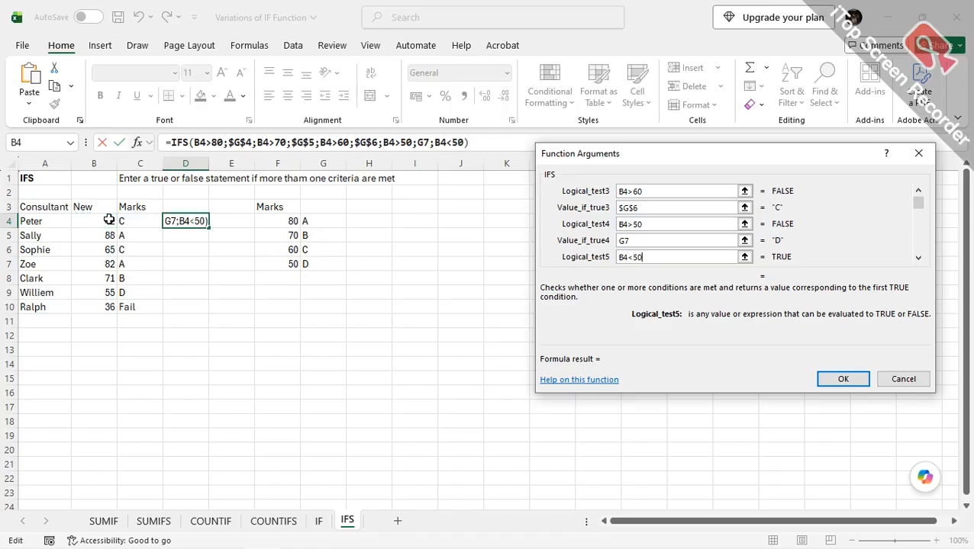
pyautogui.press('Tab')
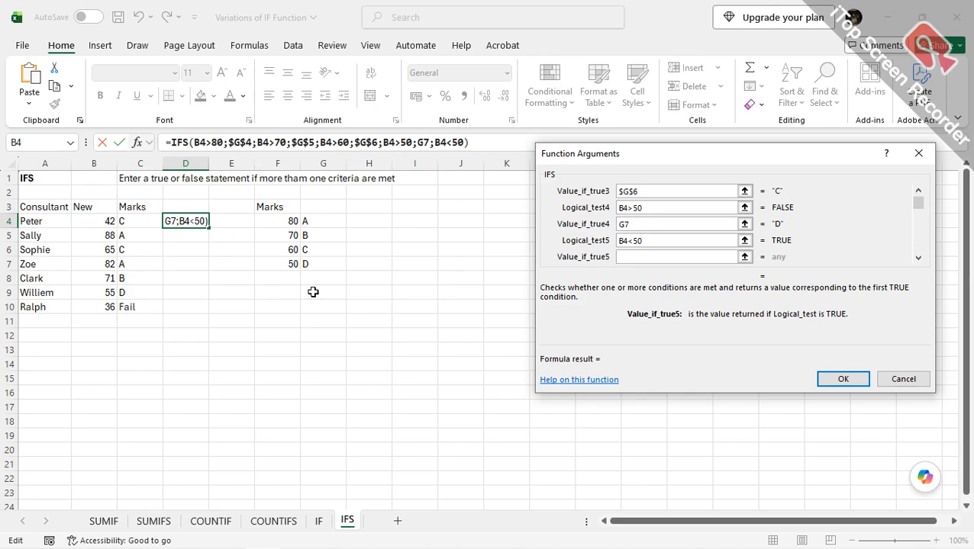
pyautogui.write('"Fail')
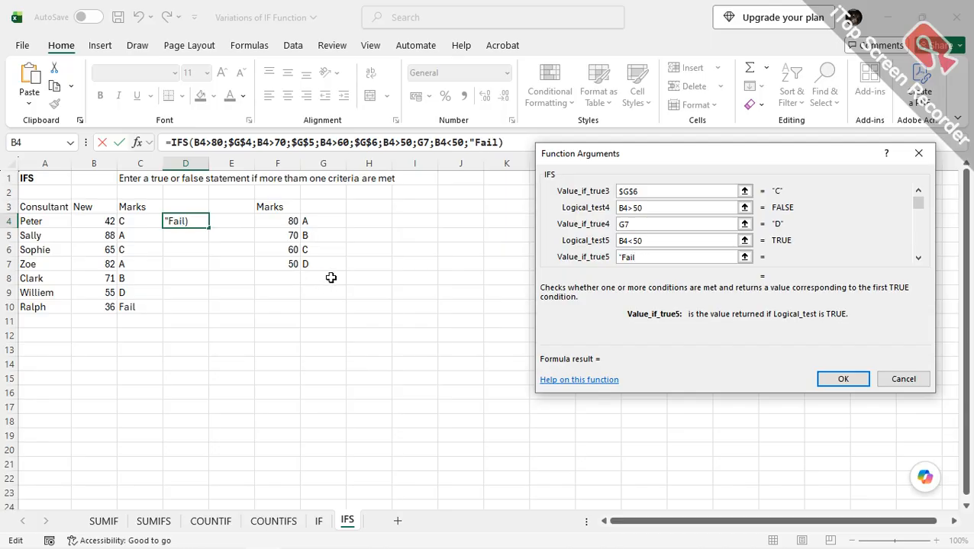
pyautogui.write('"')
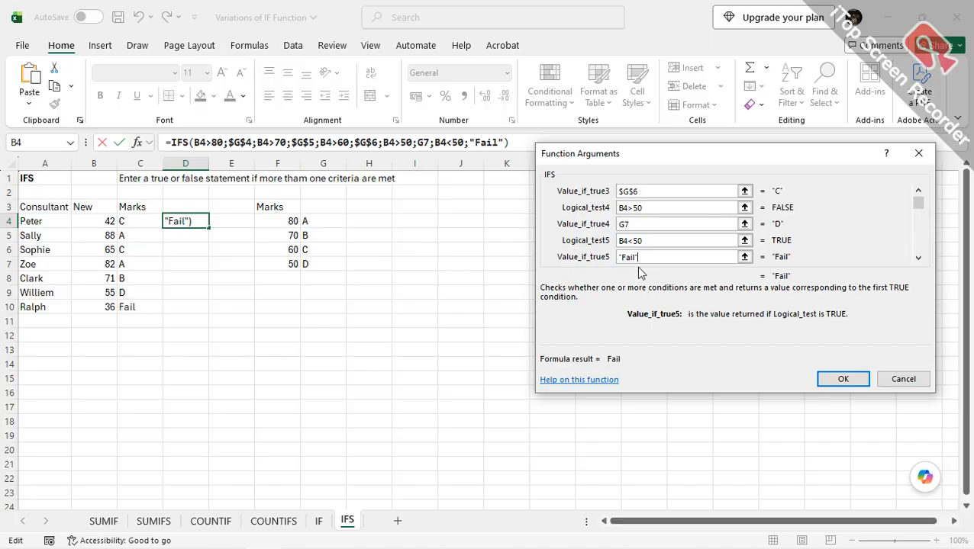
# - Make the fourth return value absolute as $G$7 and enter the completed IFS formula in D4
pyautogui.click(630, 223)
pyautogui.press('F4')
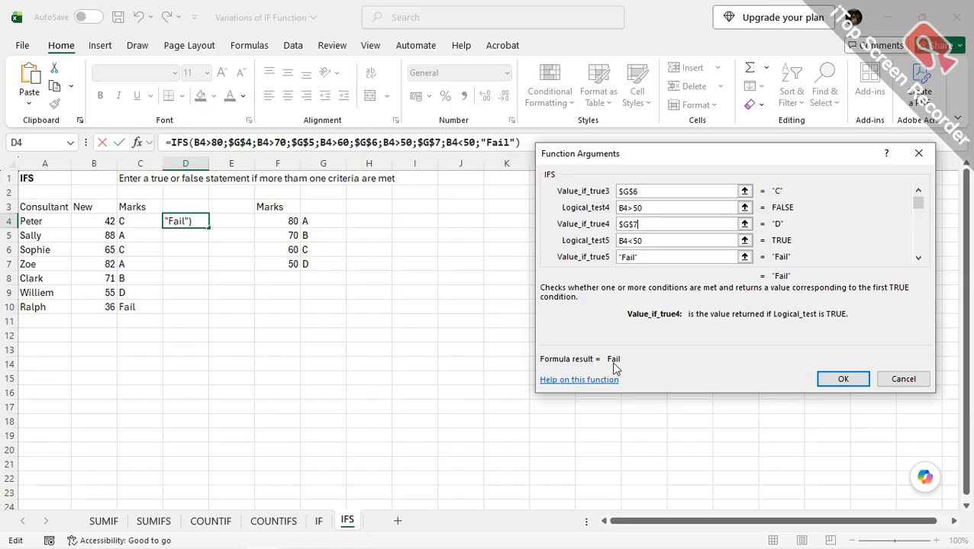
pyautogui.click(841, 380)
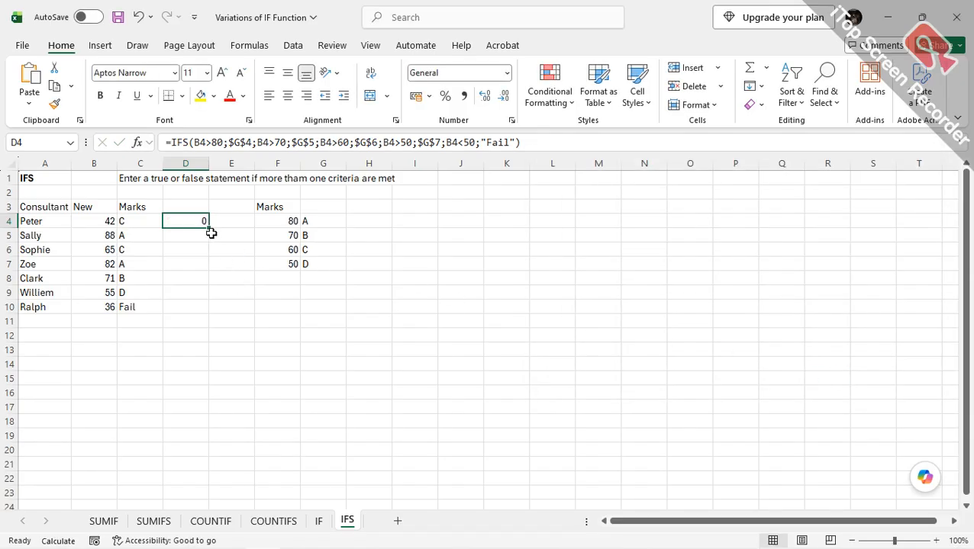
# - Review all five logical tests and return values in the function arguments of D4, and accept them unchanged
pyautogui.click(137, 143)
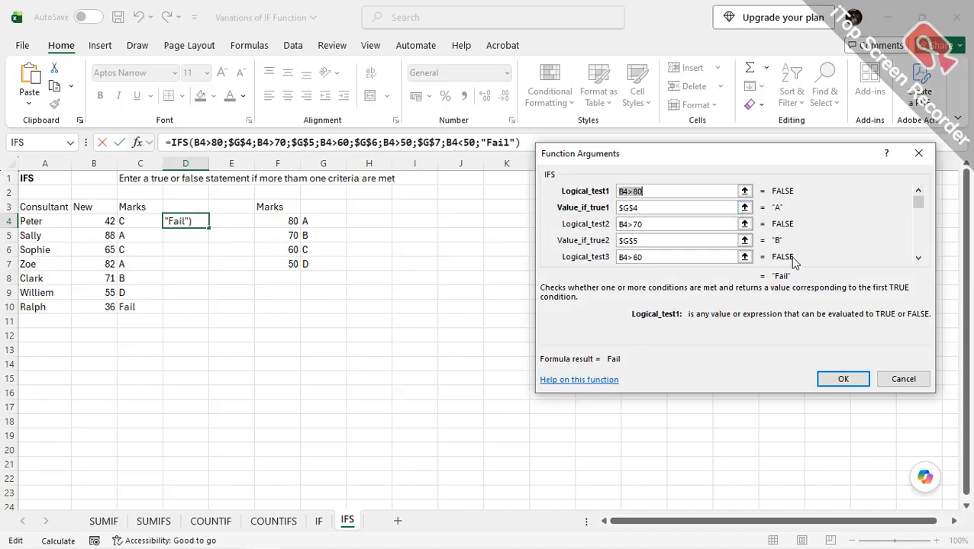
pyautogui.click(918, 259)
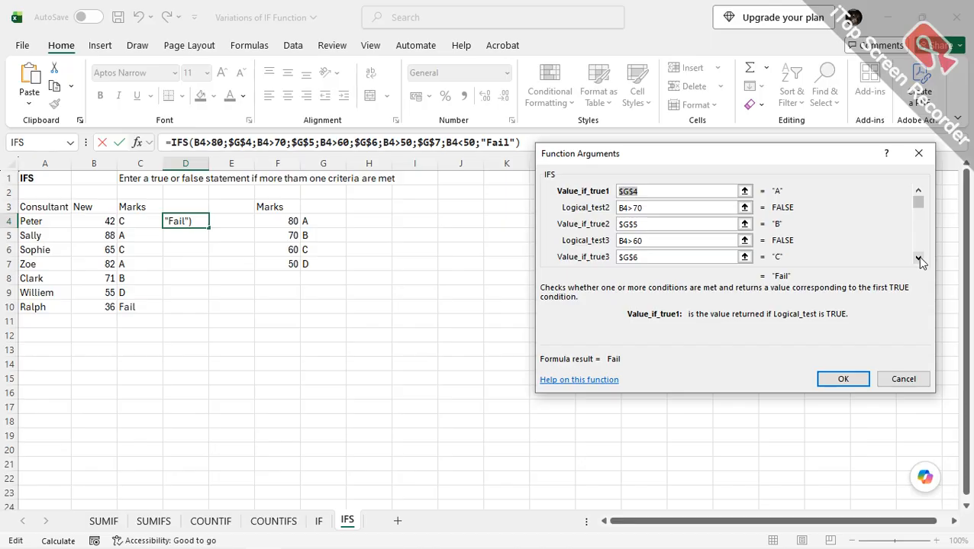
pyautogui.click(918, 259)
pyautogui.click(919, 259)
pyautogui.click(918, 259)
pyautogui.click(919, 259)
pyautogui.click(919, 259)
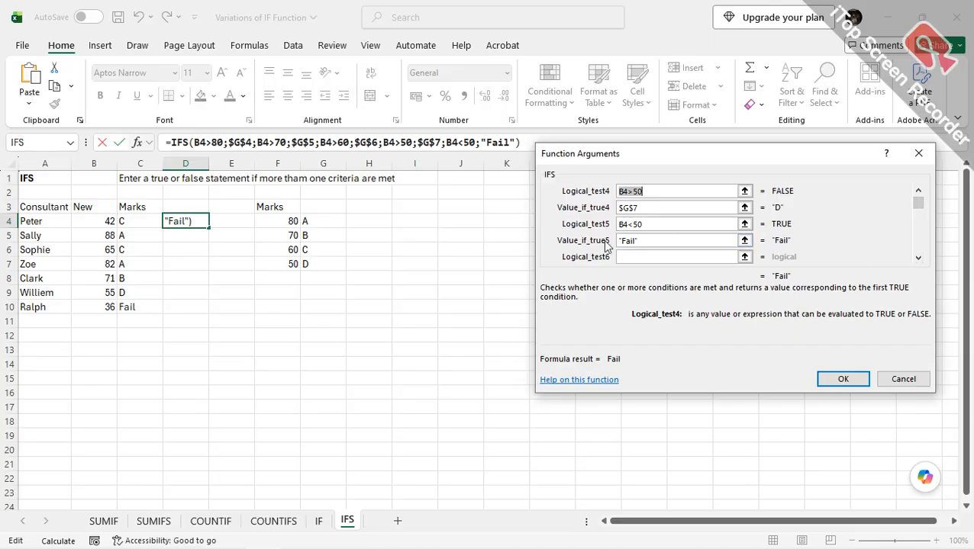
pyautogui.click(843, 379)
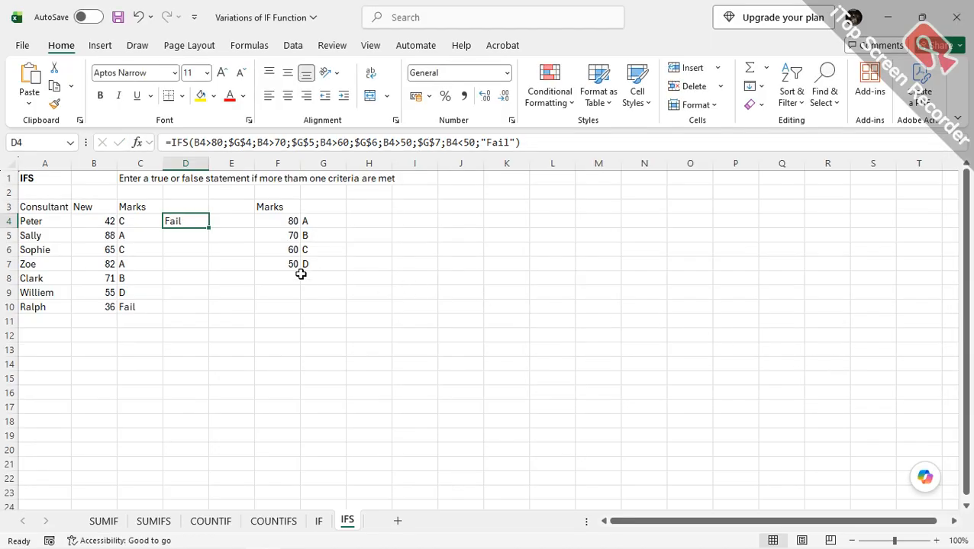
# - Fill the IFS formula from D4 down to D10 and set the New value in B7 to 79
pyautogui.doubleClick(211, 227)
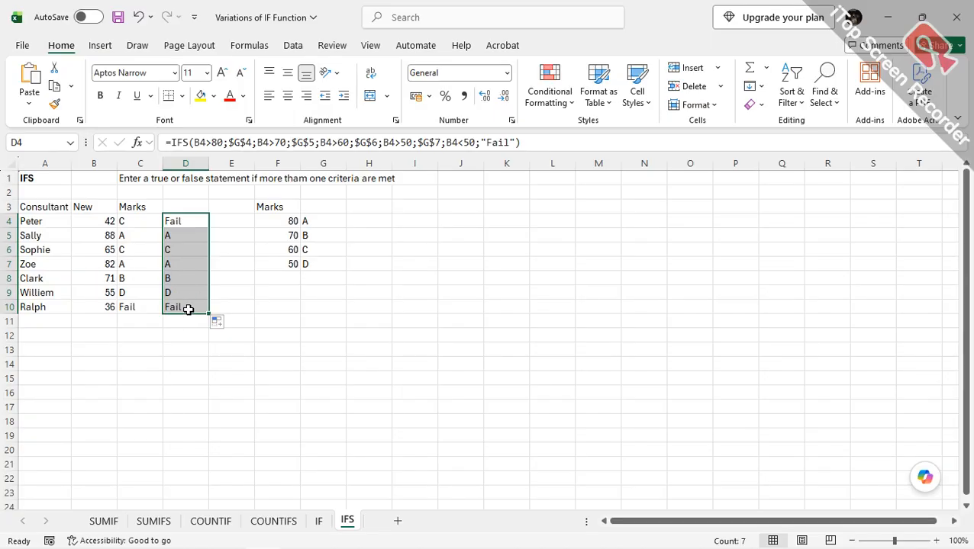
pyautogui.click(108, 264)
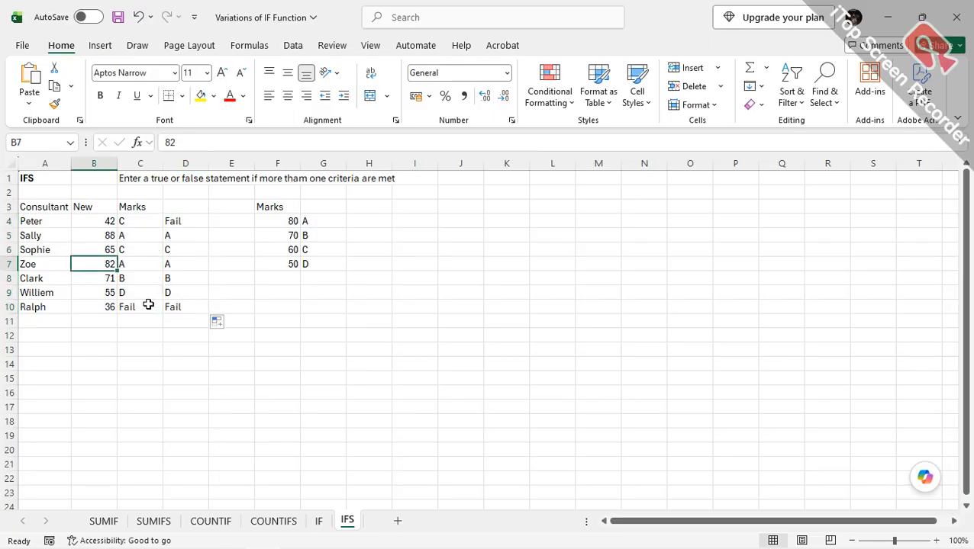
pyautogui.write('79')
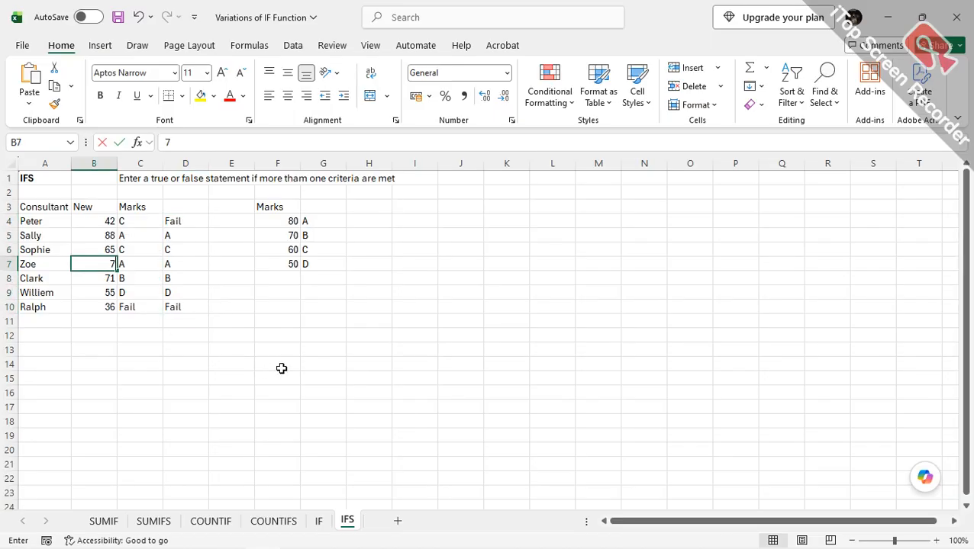
pyautogui.press('Return')
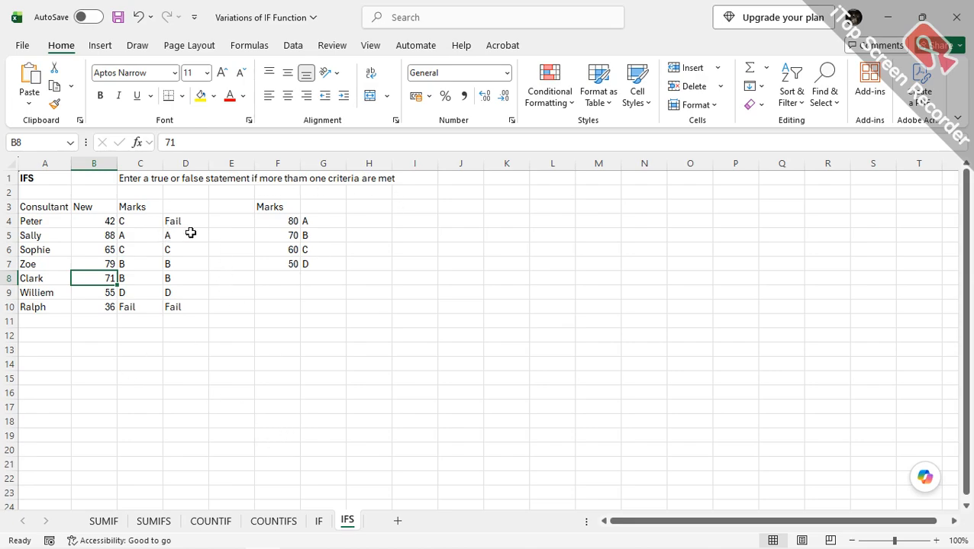
# - Examine the IFS formula in D5 and each of the grade cells G4:G7 that it references
pyautogui.click(166, 236)
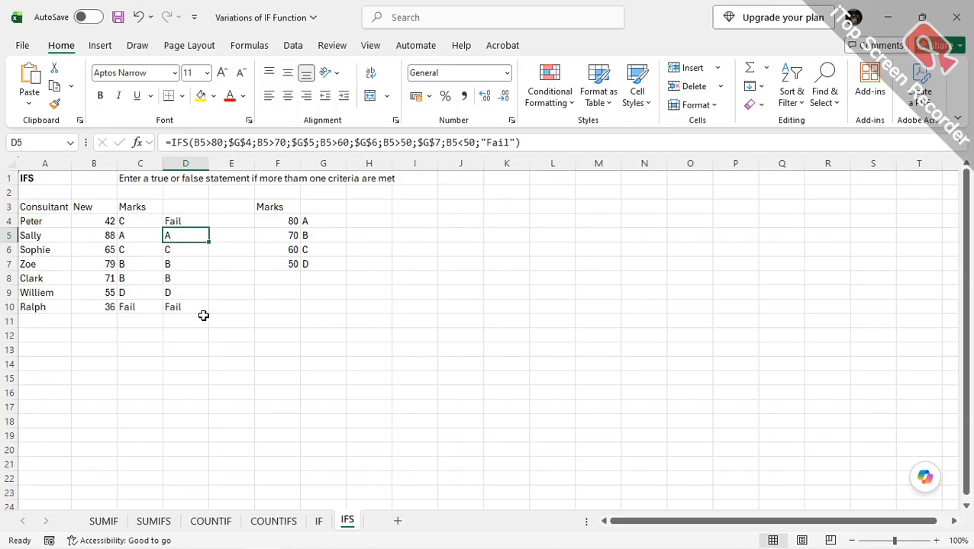
pyautogui.click(323, 220)
pyautogui.click(327, 236)
pyautogui.click(328, 249)
pyautogui.click(333, 264)
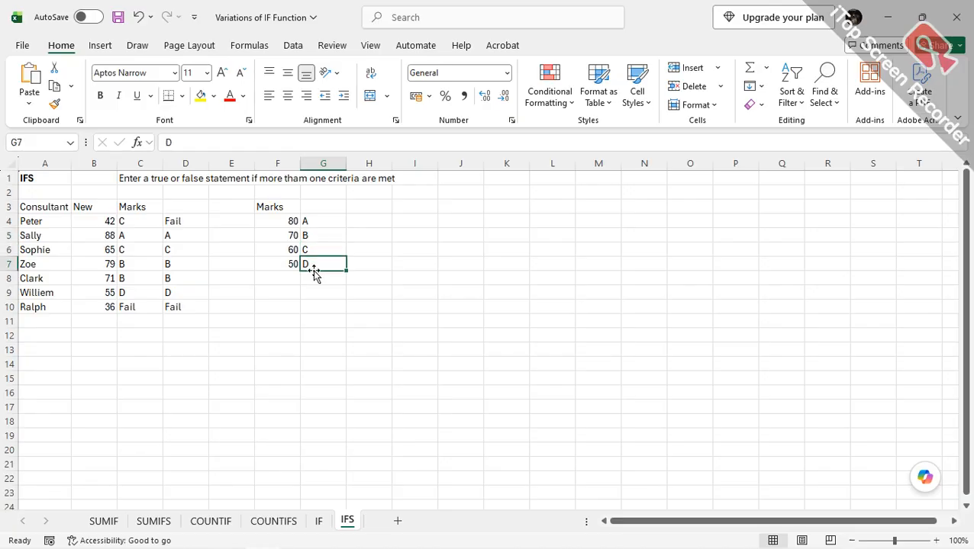